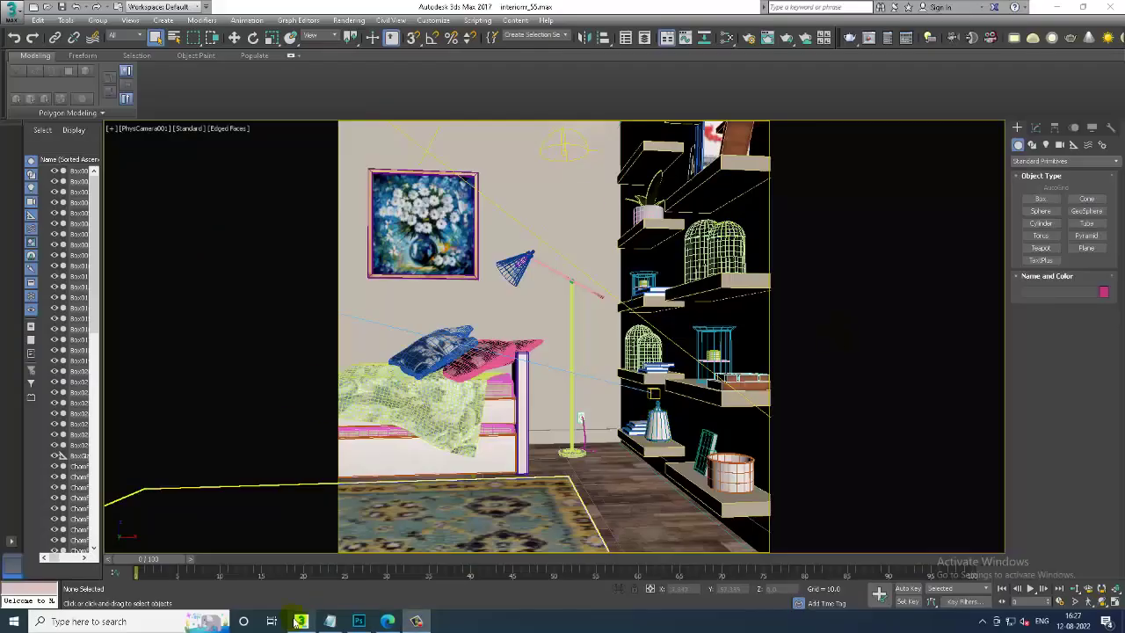
# Append 'We have rendered the Light Passes' to the Notepad notes, then minimize Notepad.
pyautogui.click(329, 621)
pyautogui.hotkey('ctrl', 'a')
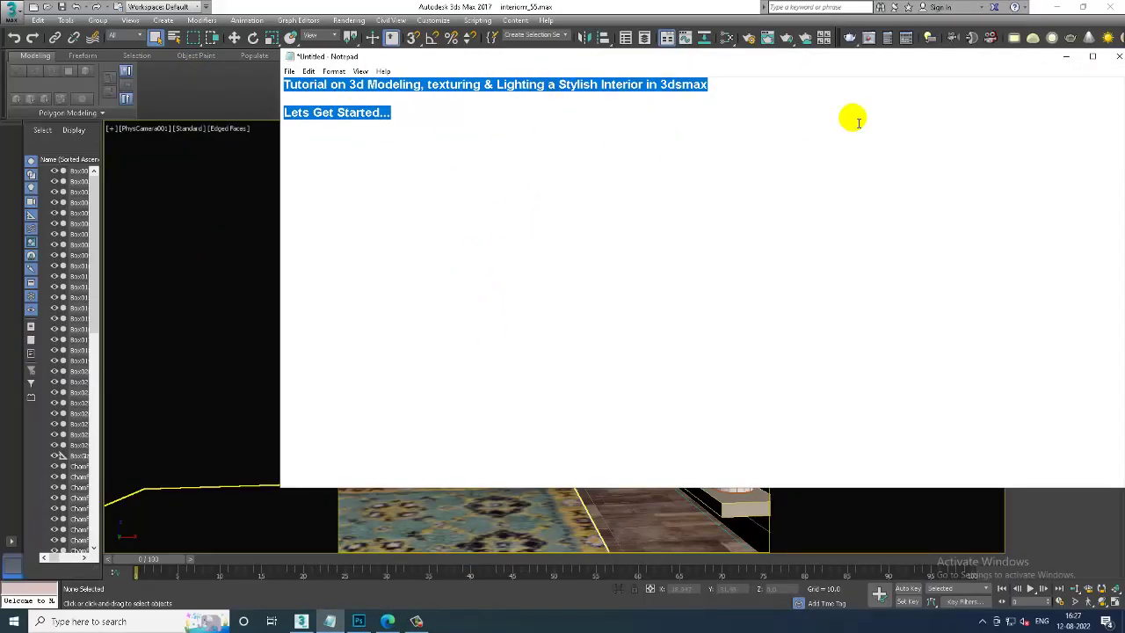
pyautogui.hotkey('ctrl', 'End')
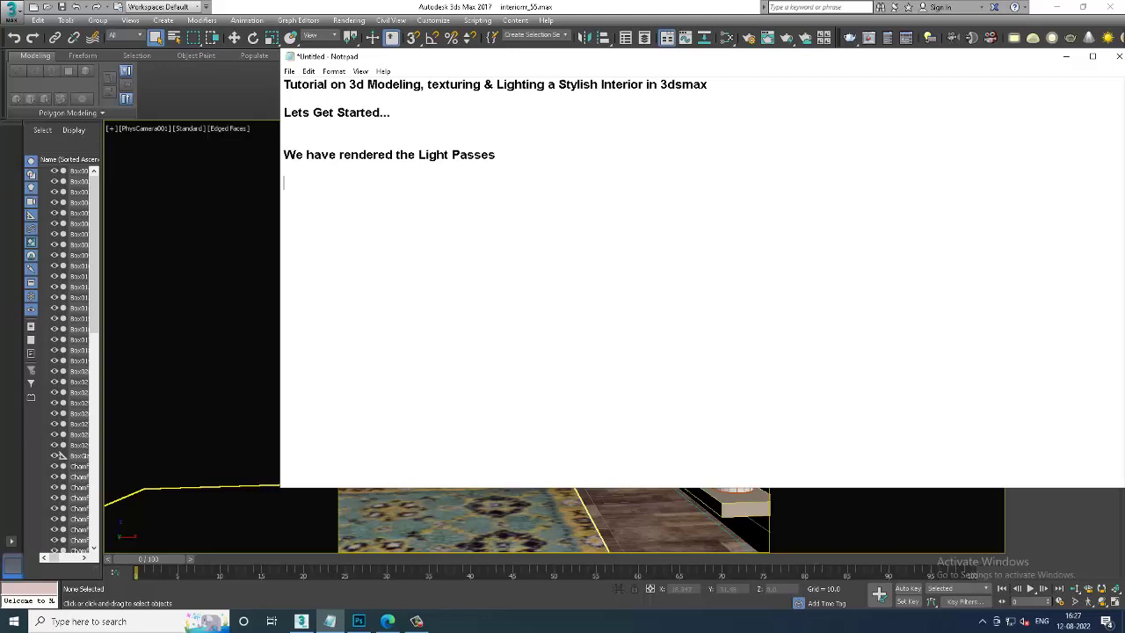
pyautogui.click(1066, 56)
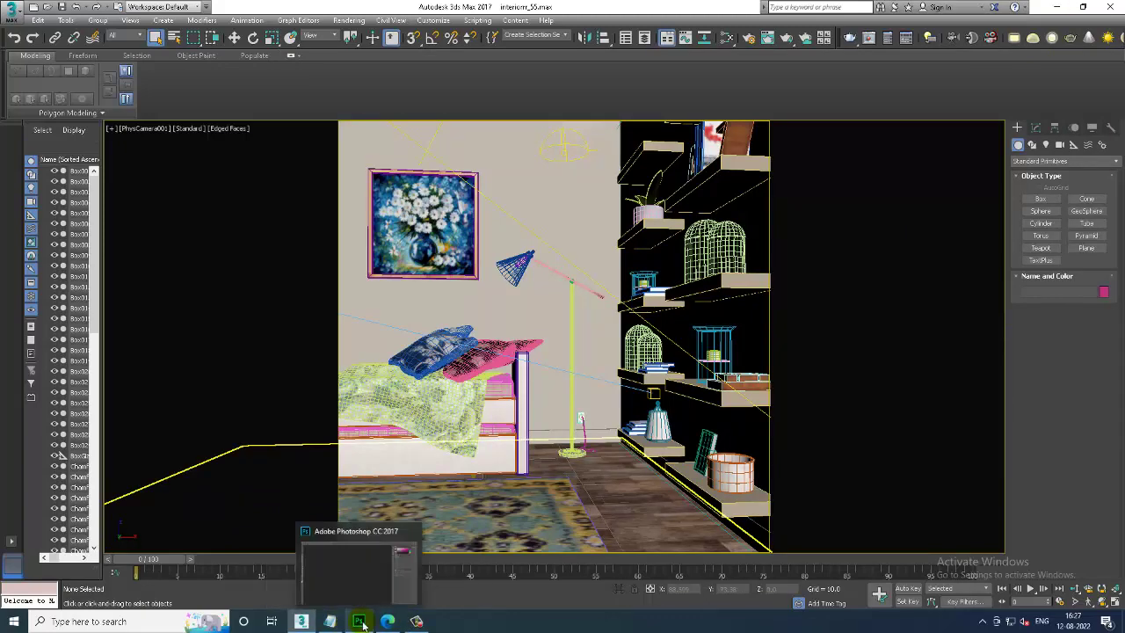
# In Photoshop, browse the Open dialog to the interior\Passess render-pass folder.
pyautogui.click(358, 621)
pyautogui.click(32, 9)
pyautogui.click(51, 30)
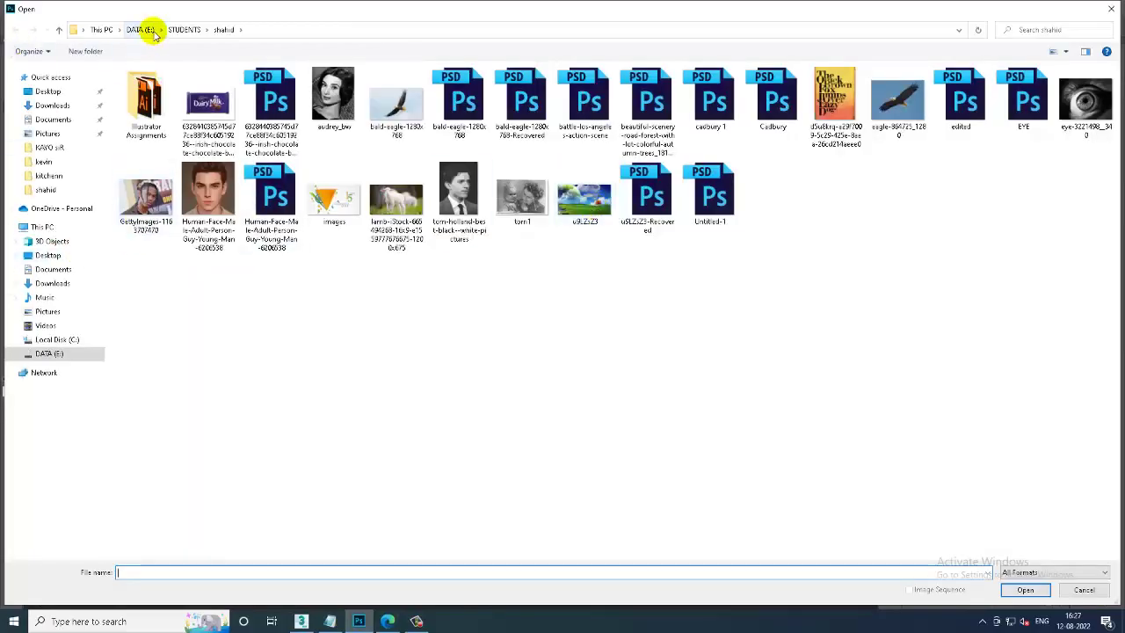
pyautogui.click(140, 29)
pyautogui.doubleClick(161, 109)
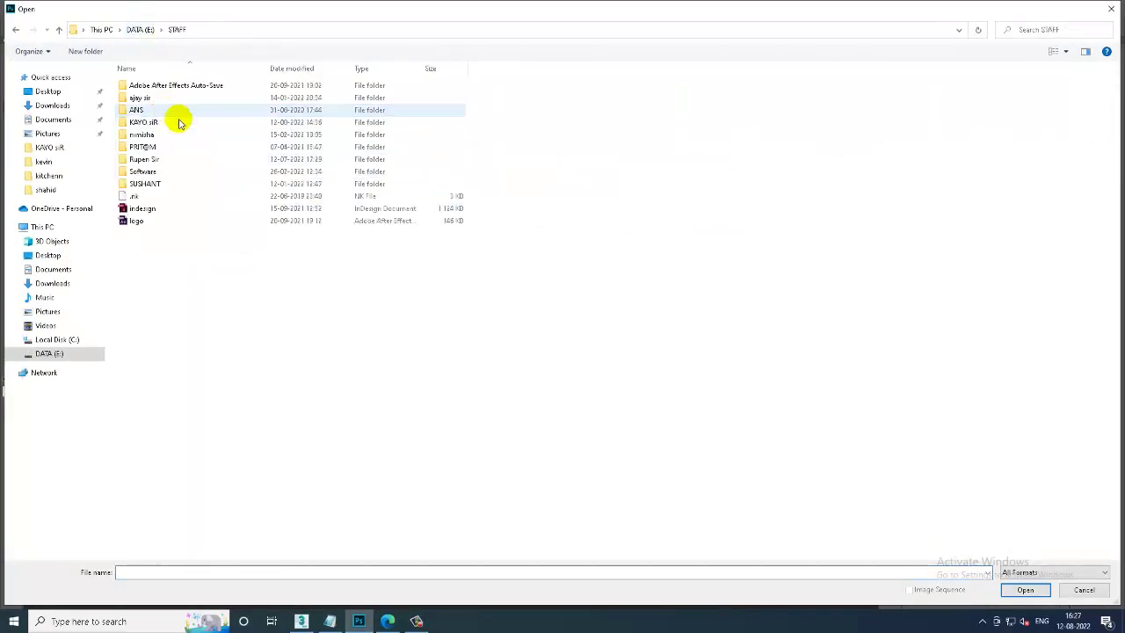
pyautogui.doubleClick(183, 120)
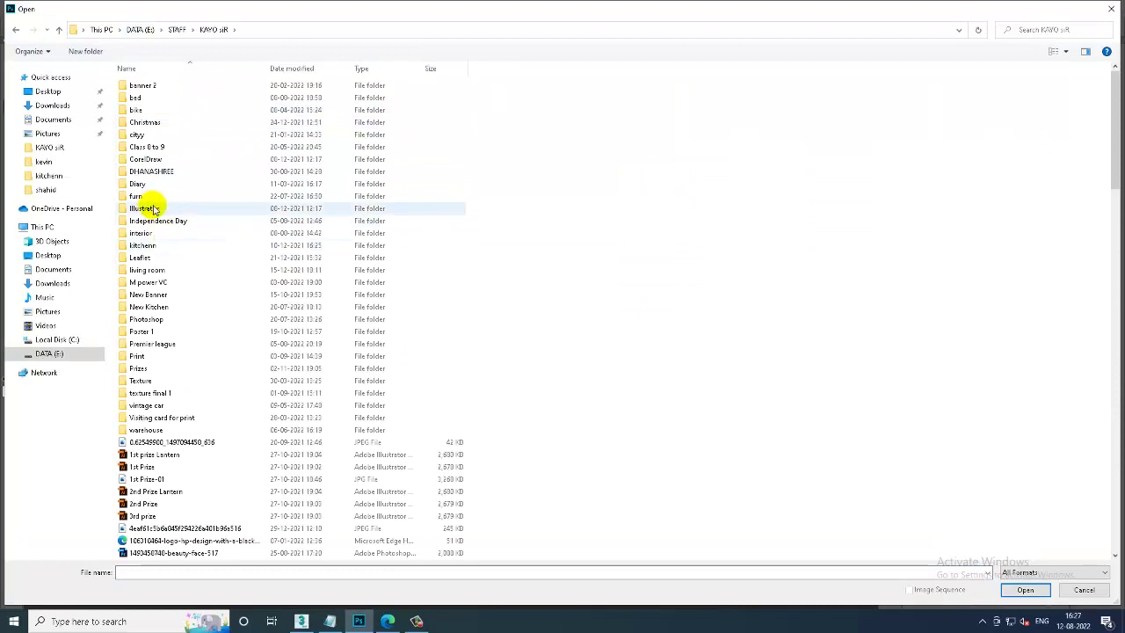
pyautogui.doubleClick(169, 233)
pyautogui.doubleClick(268, 97)
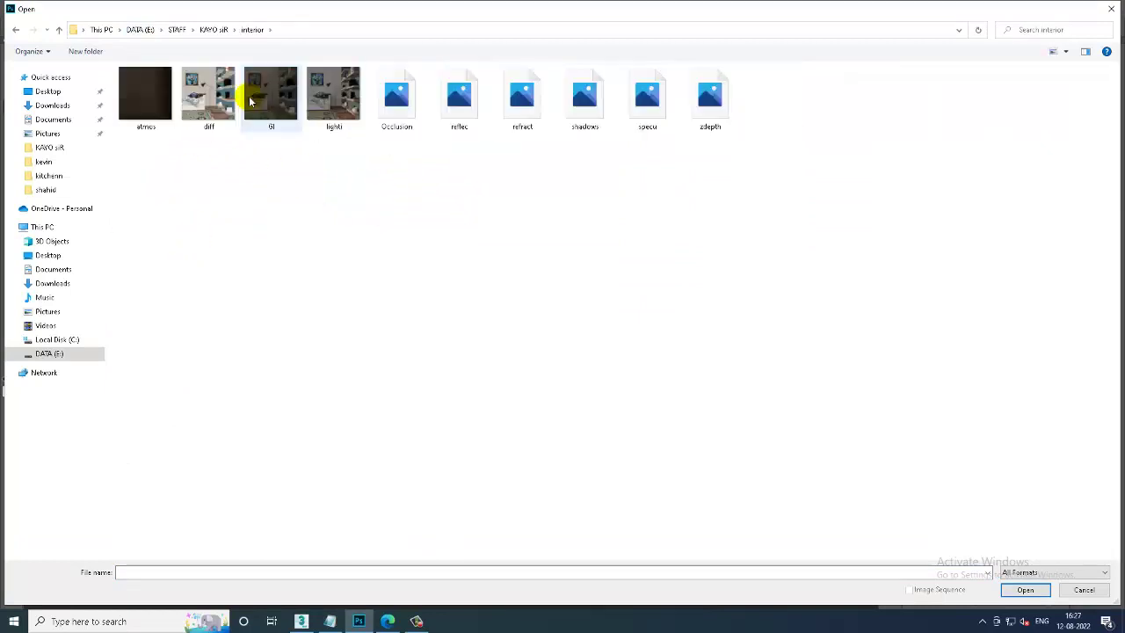
# Open the diff render pass as a new document.
pyautogui.click(273, 94)
pyautogui.click(336, 95)
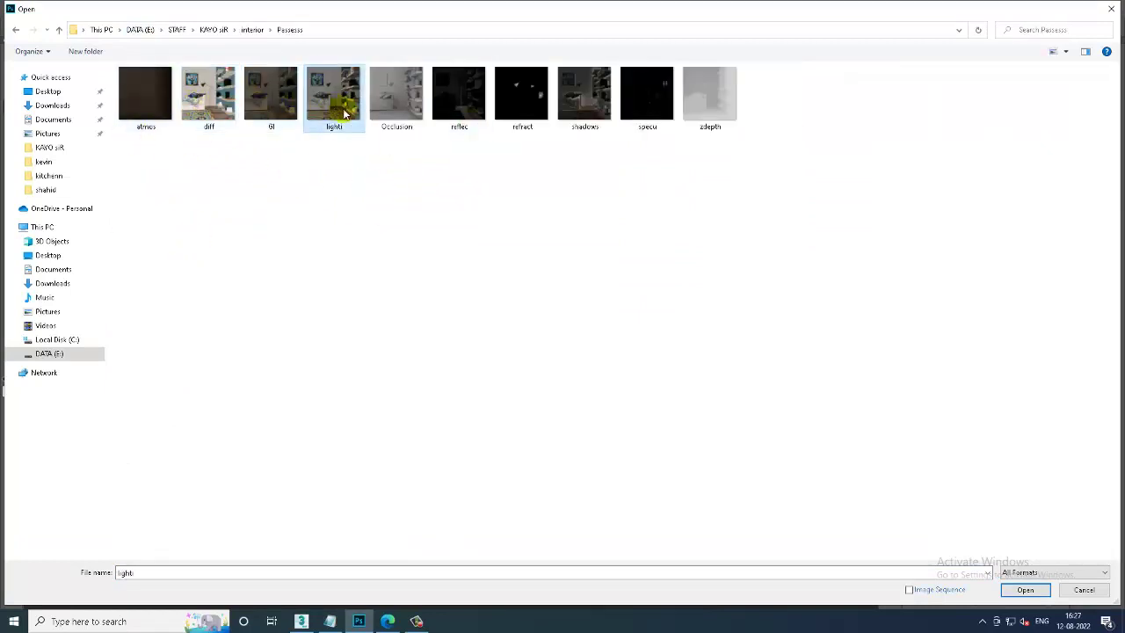
pyautogui.click(397, 94)
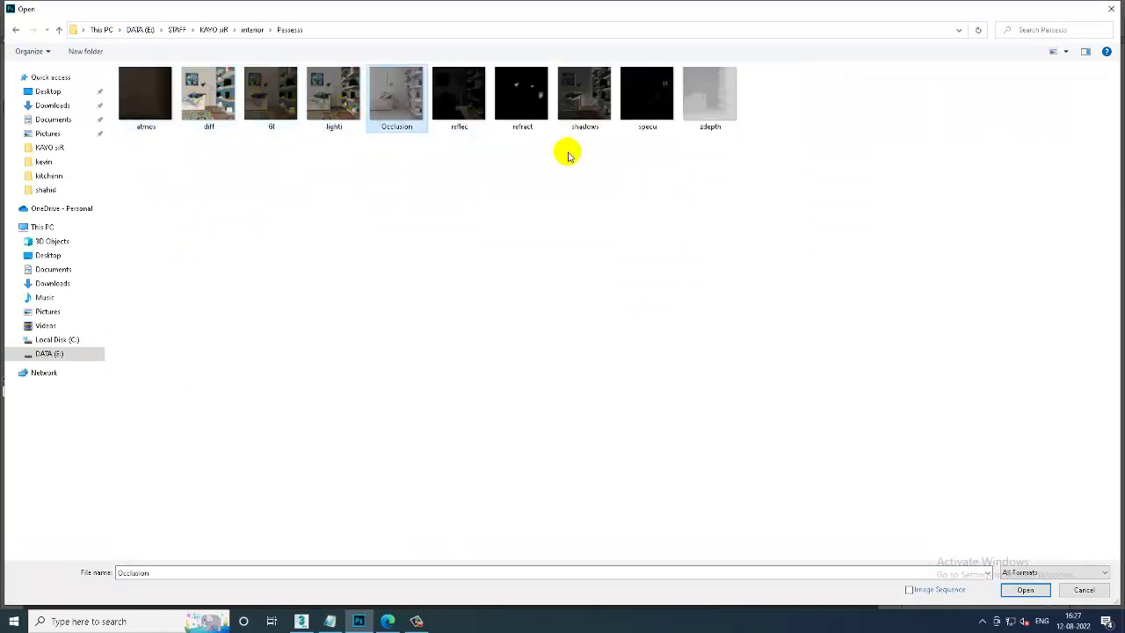
pyautogui.click(197, 102)
pyautogui.doubleClick(213, 102)
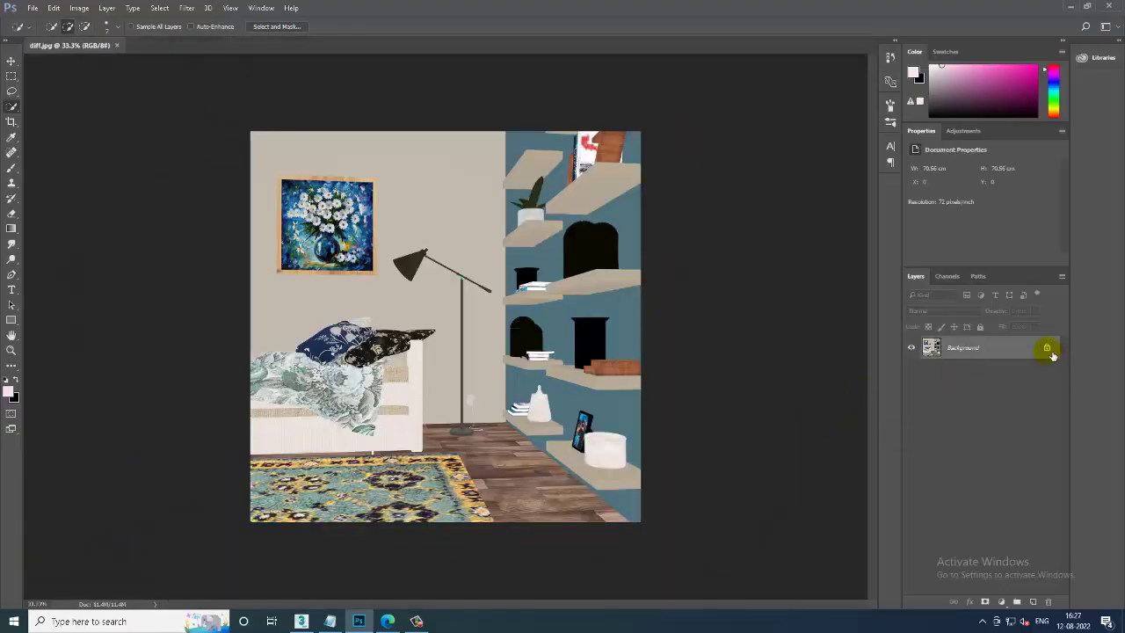
# Unlock the background into a layer named Diff, then bring up the Open dialog again.
pyautogui.click(1045, 348)
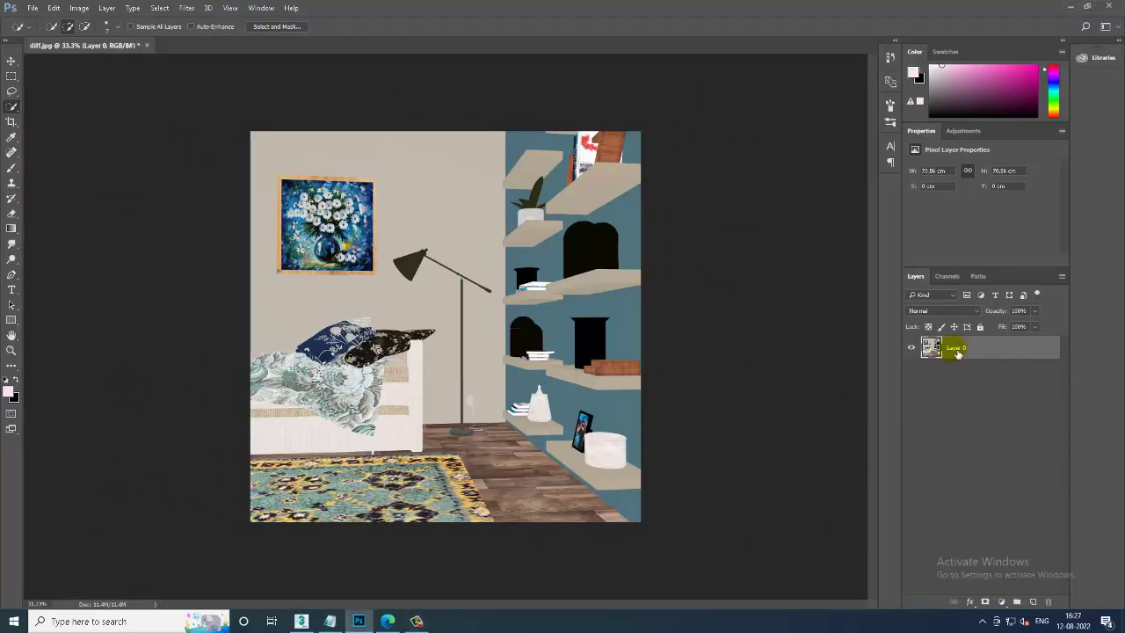
pyautogui.write('Diff')
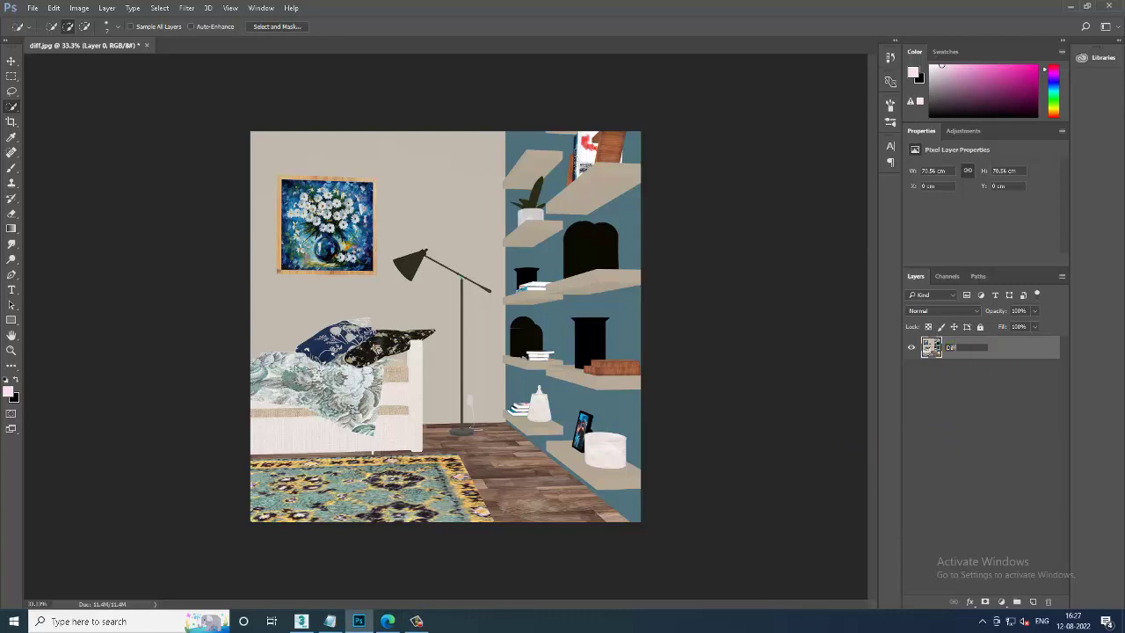
pyautogui.click(958, 355)
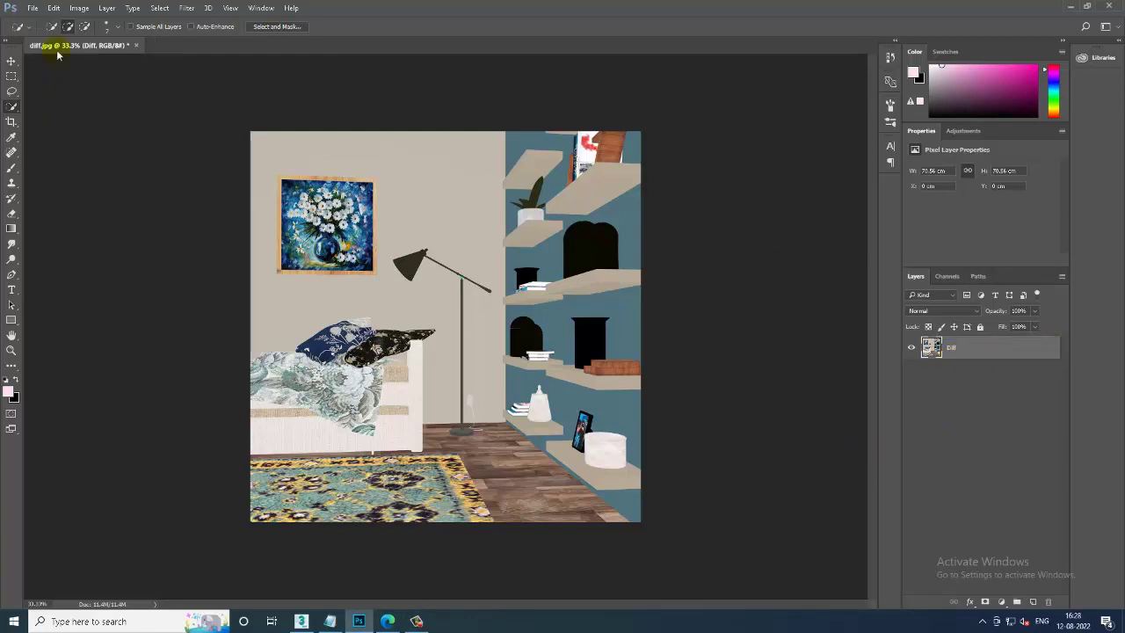
pyautogui.click(32, 8)
pyautogui.click(39, 33)
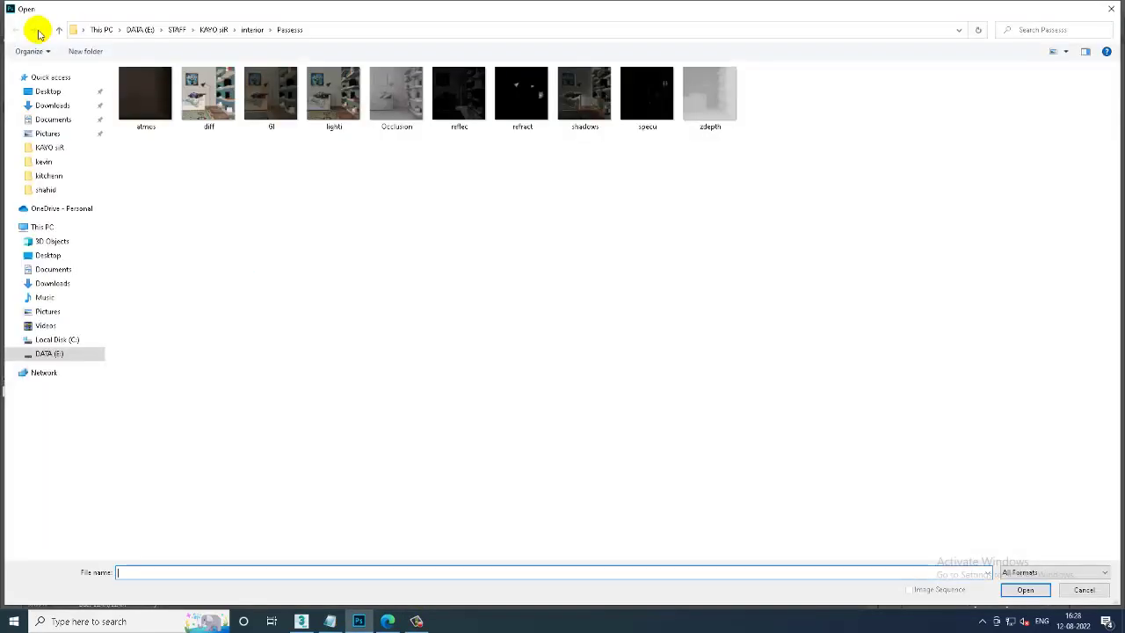
# Open the Occlusion pass and copy it into diff as a layer aligned to the canvas.
pyautogui.doubleClick(397, 98)
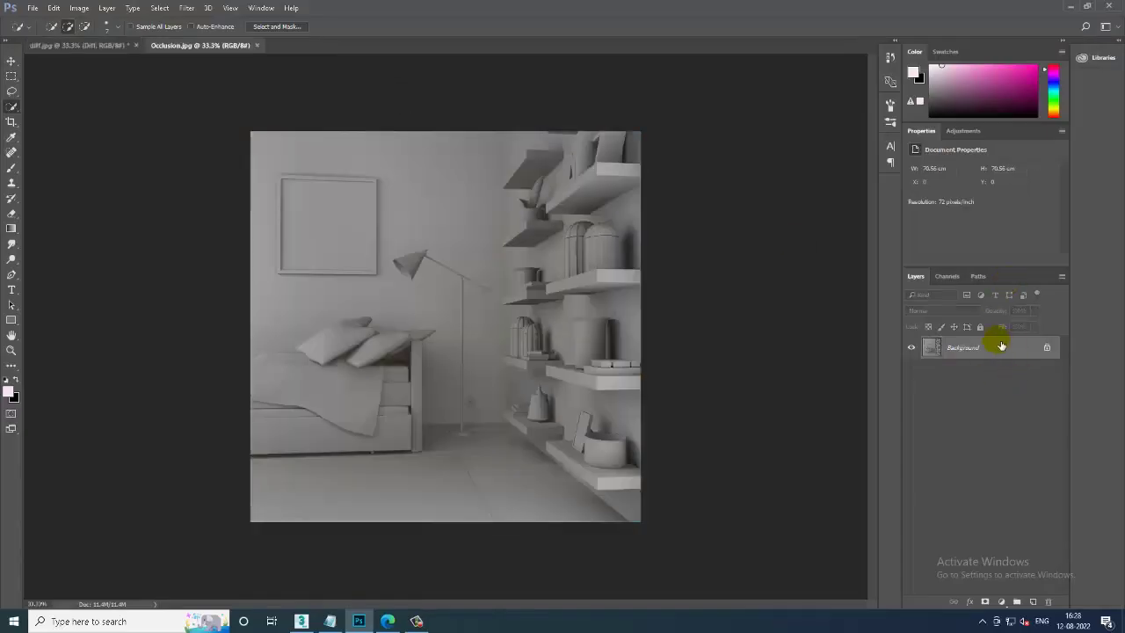
pyautogui.click(1048, 349)
pyautogui.click(11, 61)
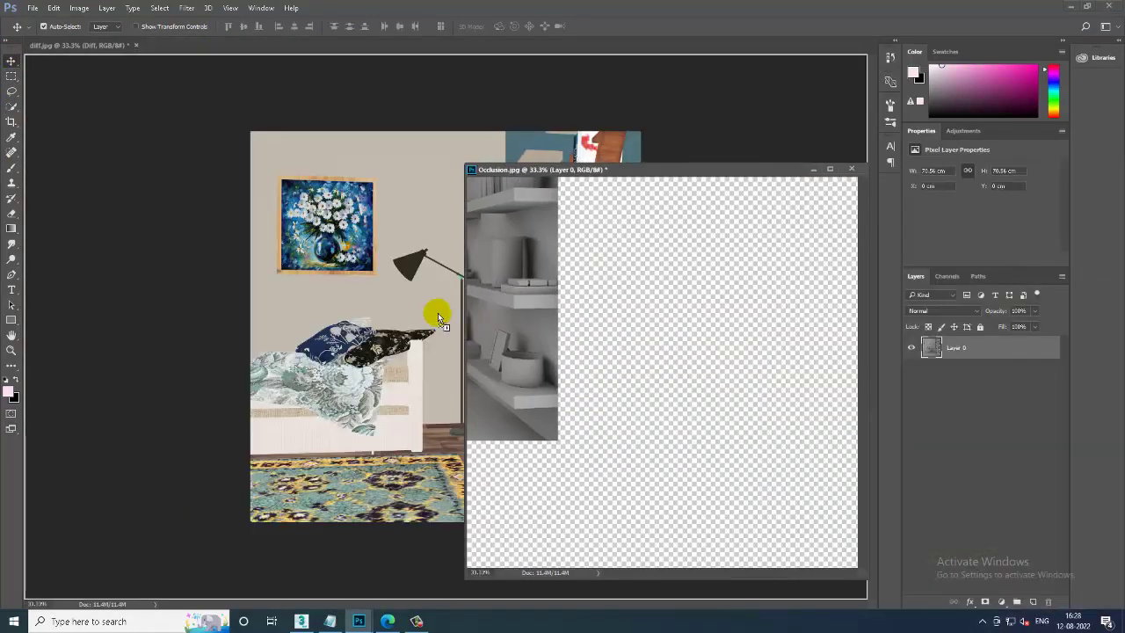
pyautogui.moveTo(437, 134); pyautogui.dragTo(437, 312)
pyautogui.click(811, 175)
pyautogui.moveTo(475, 259); pyautogui.dragTo(573, 353)
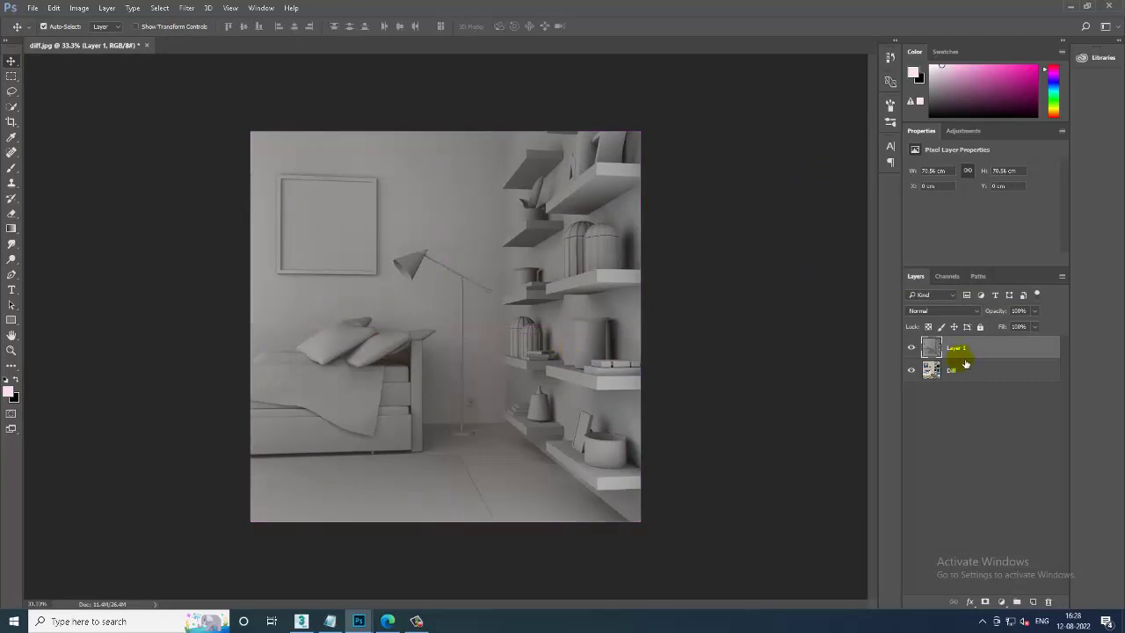
# Rename the layer Occ and step through its darkening and lightening blend modes.
pyautogui.doubleClick(965, 351)
pyautogui.write('cc')
pyautogui.press('Return')
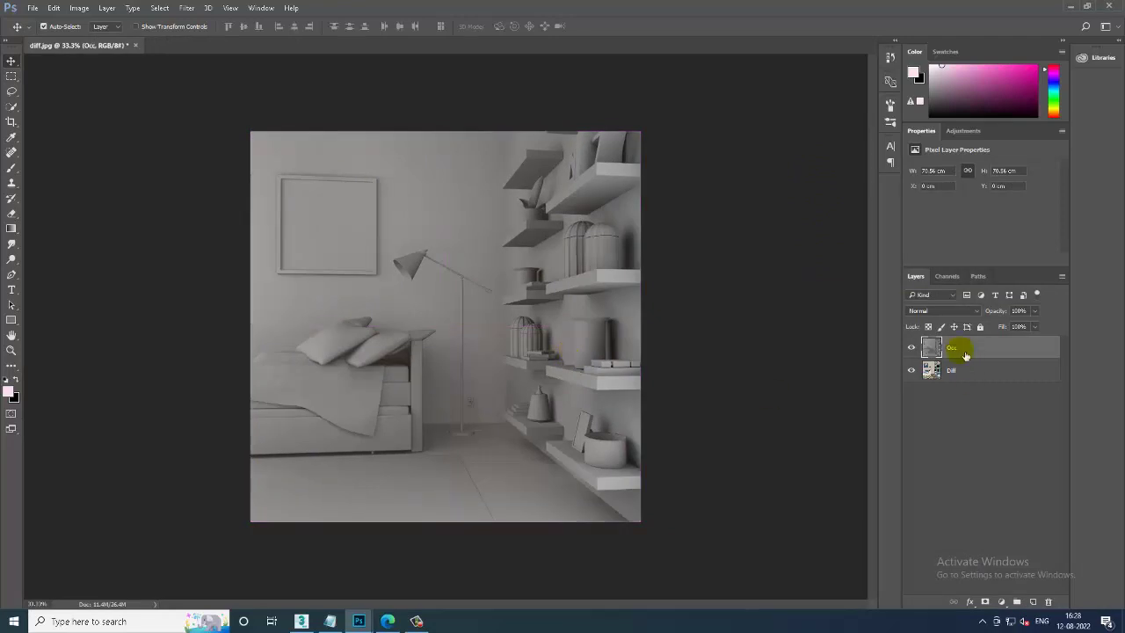
pyautogui.click(937, 311)
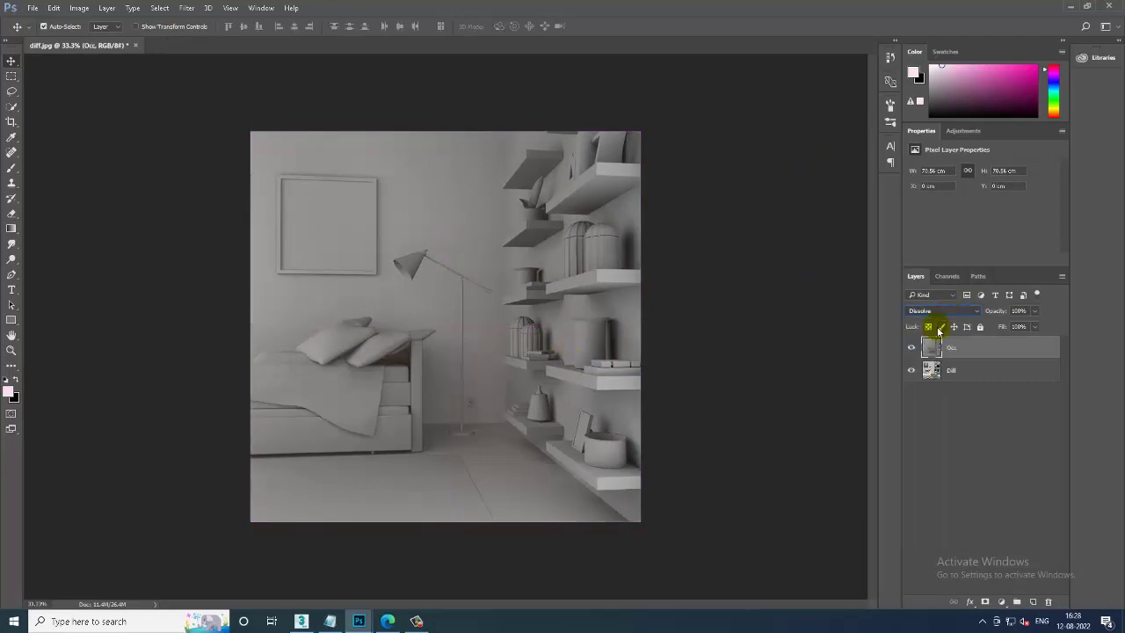
pyautogui.press('Down')
pyautogui.press('Down')
pyautogui.press('Down')
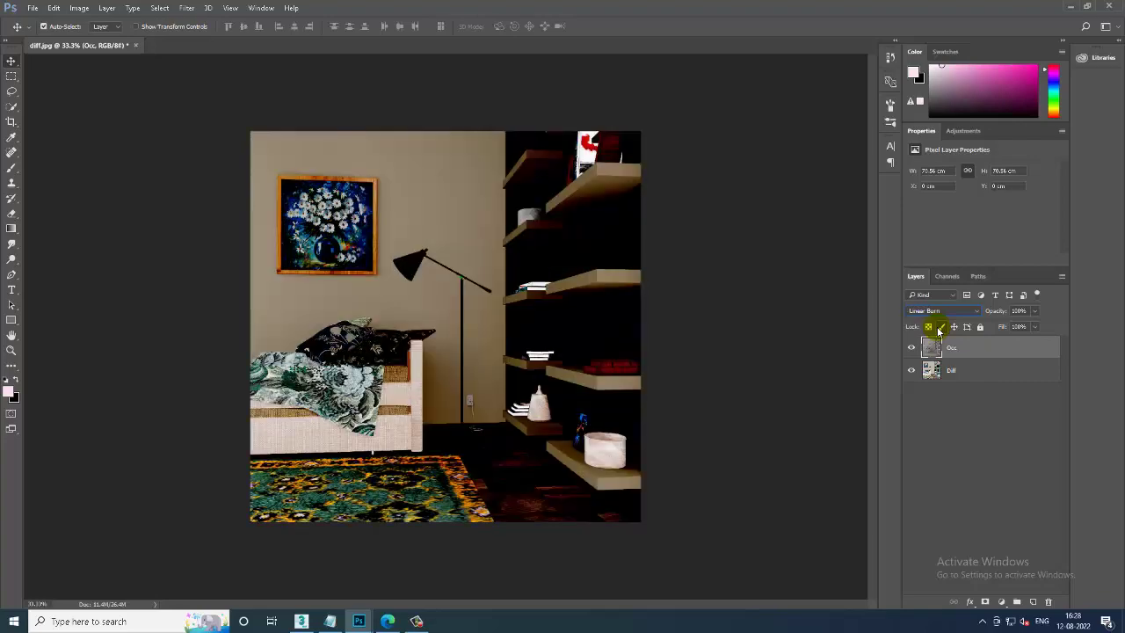
pyautogui.press('Down')
pyautogui.press('Down')
pyautogui.press('Down')
pyautogui.press('Down')
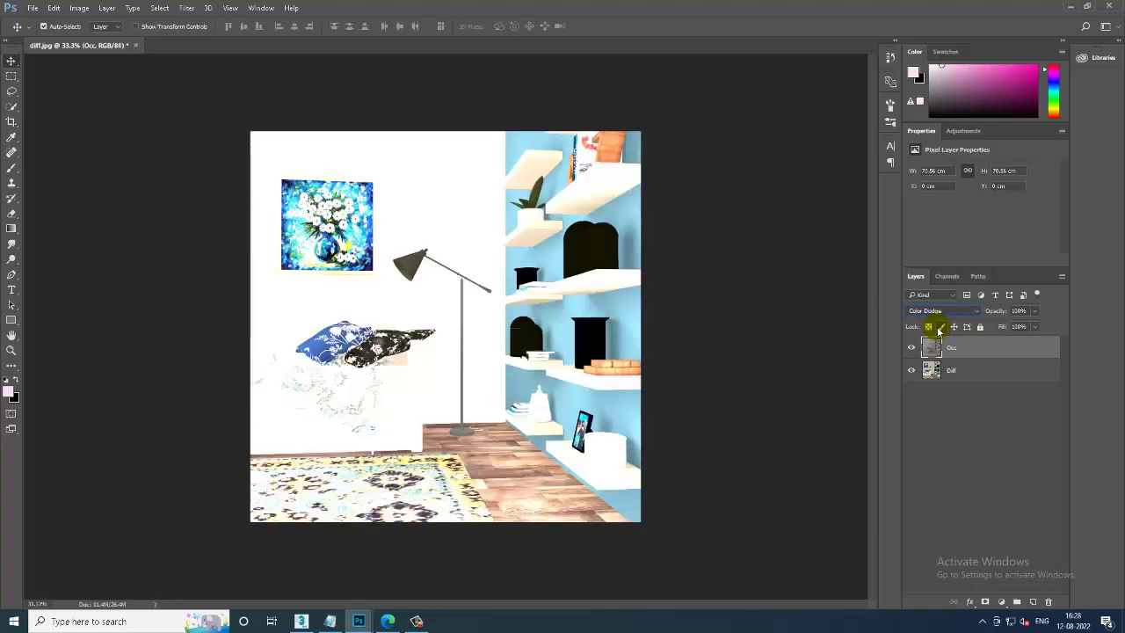
pyautogui.press('Down')
pyautogui.press('Down')
pyautogui.press('Down')
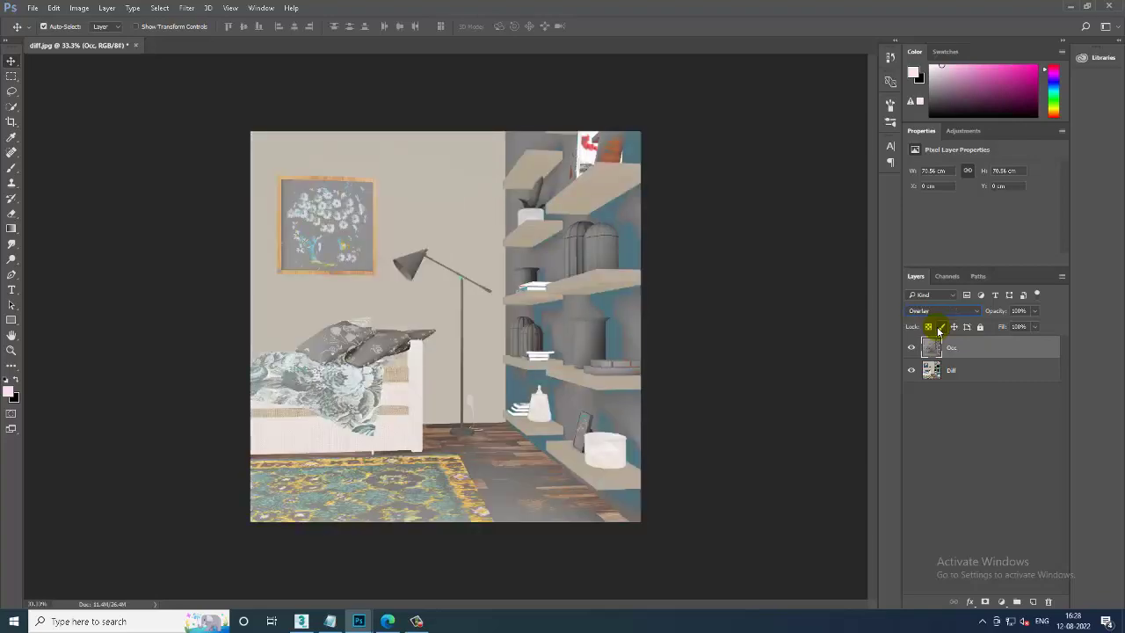
# Toggle Occ on and off to compare, then set it to Soft Light.
pyautogui.click(913, 348)
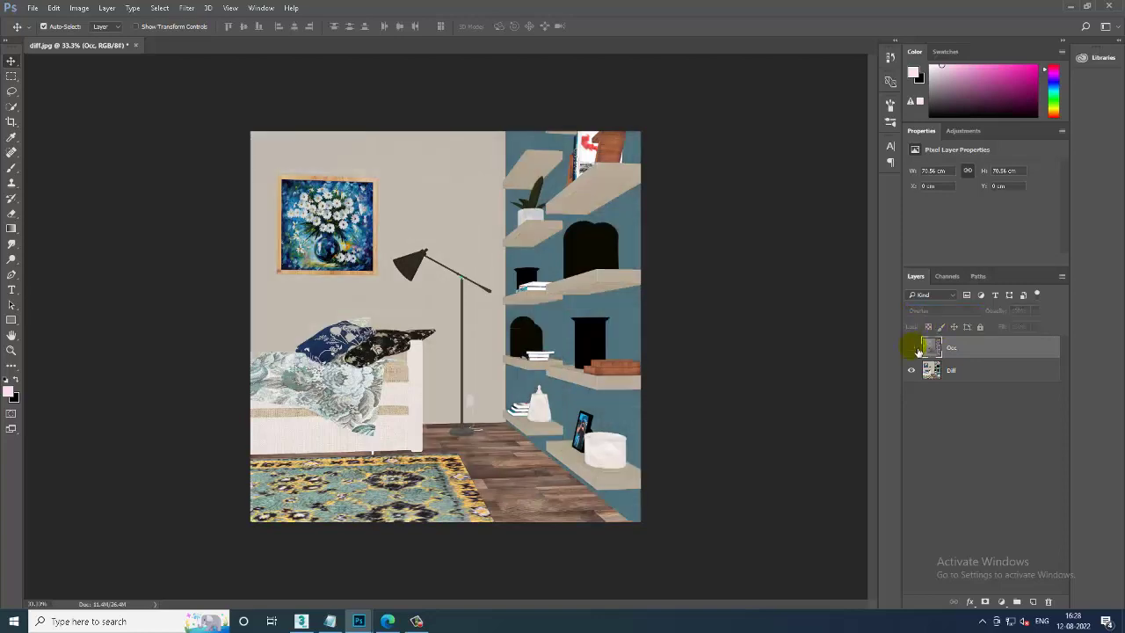
pyautogui.click(914, 348)
pyautogui.click(914, 348)
pyautogui.click(914, 348)
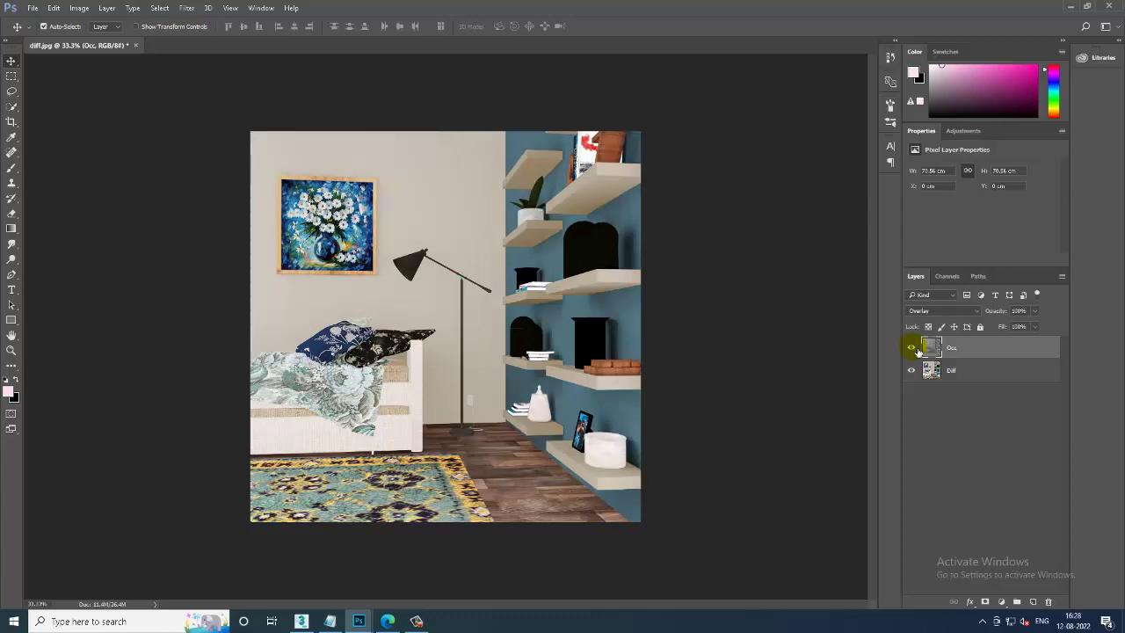
pyautogui.click(934, 312)
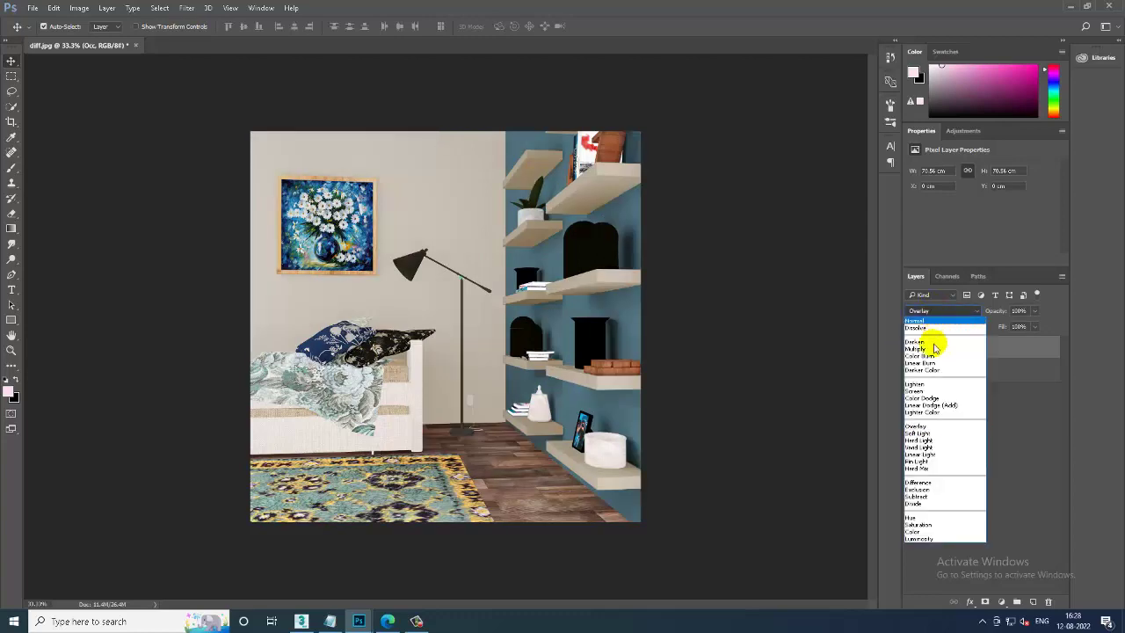
pyautogui.click(928, 432)
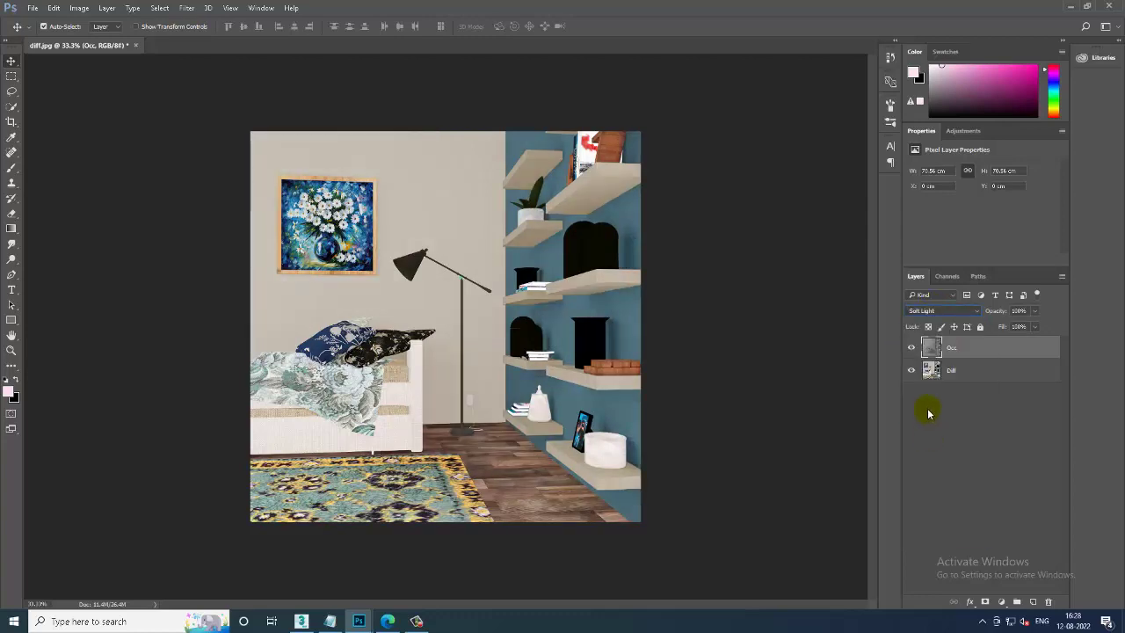
pyautogui.click(912, 348)
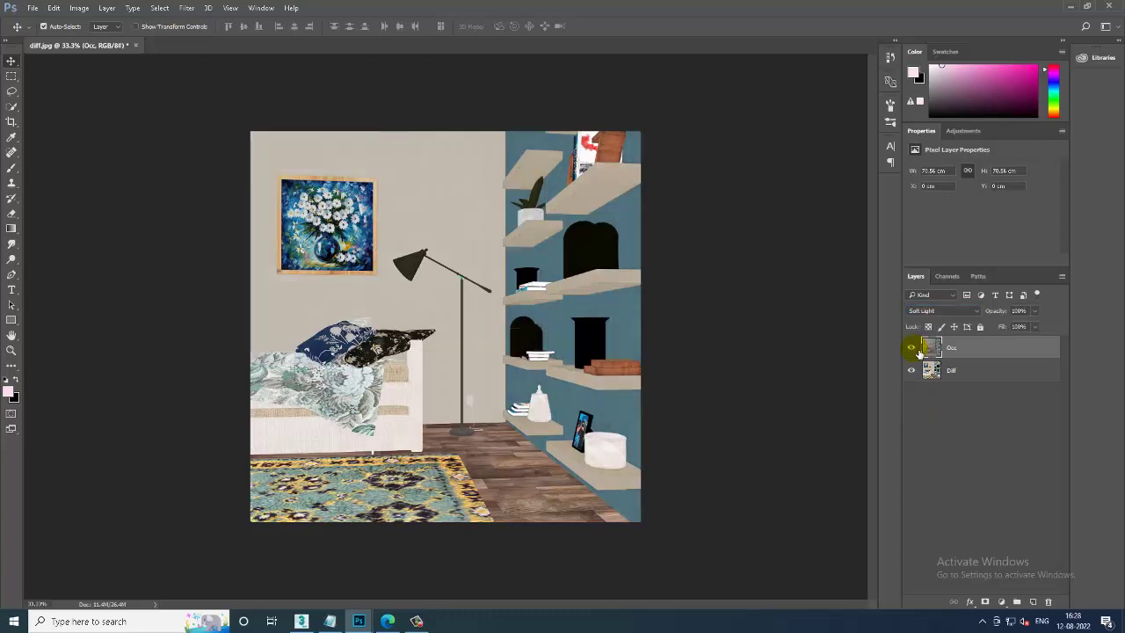
# Try Overlay, settle Occ on Soft Light after comparing, and reopen the Open dialog.
pyautogui.click(933, 311)
pyautogui.click(939, 427)
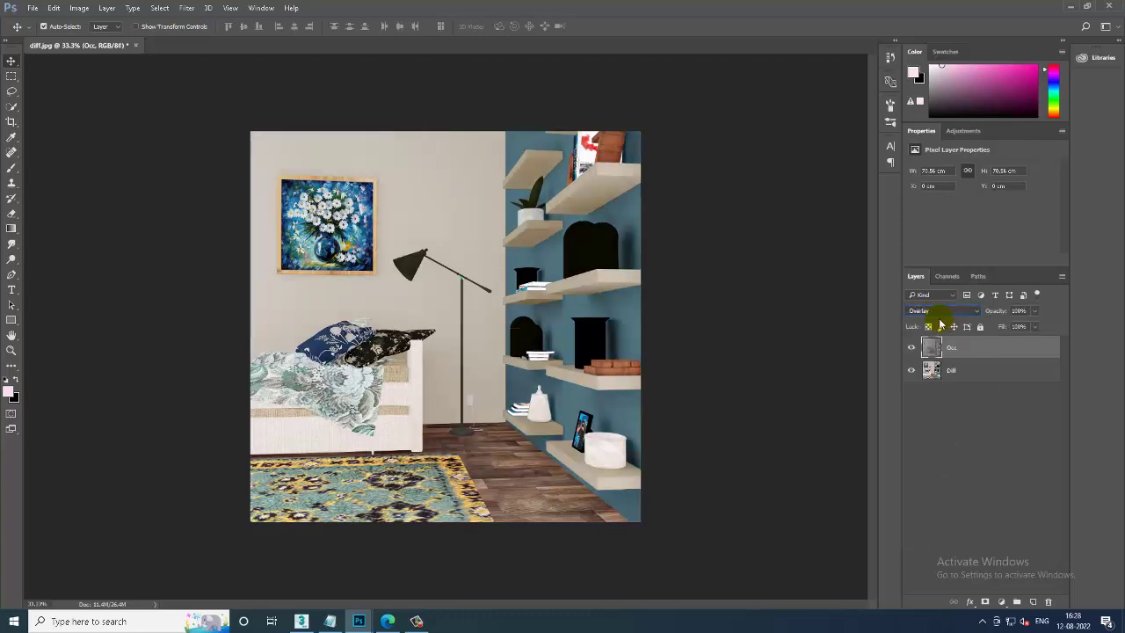
pyautogui.click(939, 311)
pyautogui.click(930, 434)
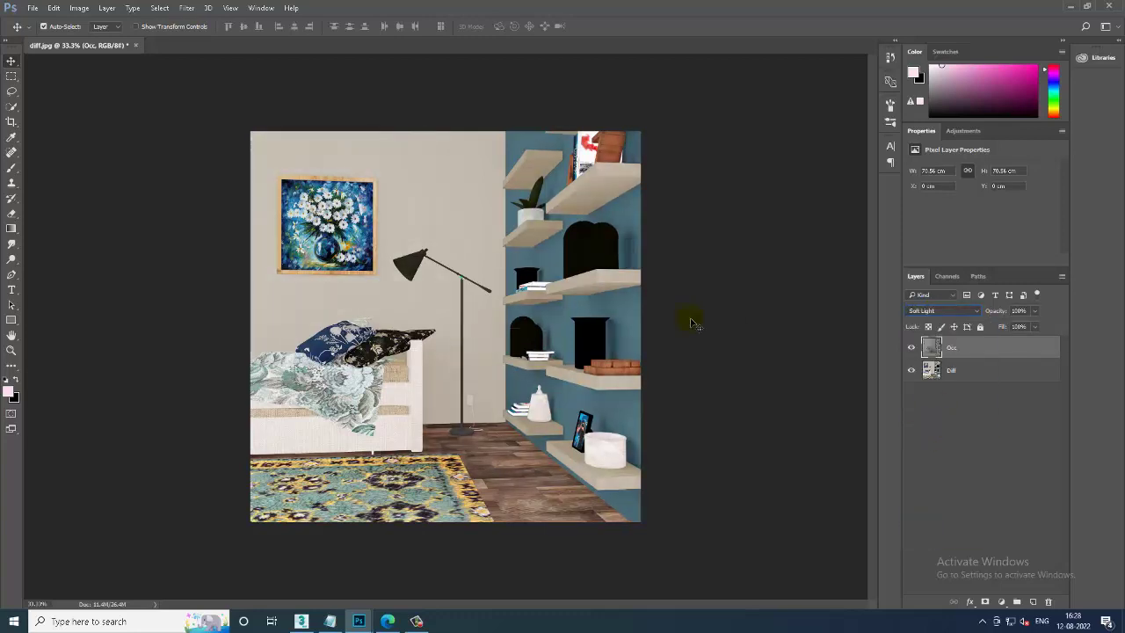
pyautogui.click(912, 348)
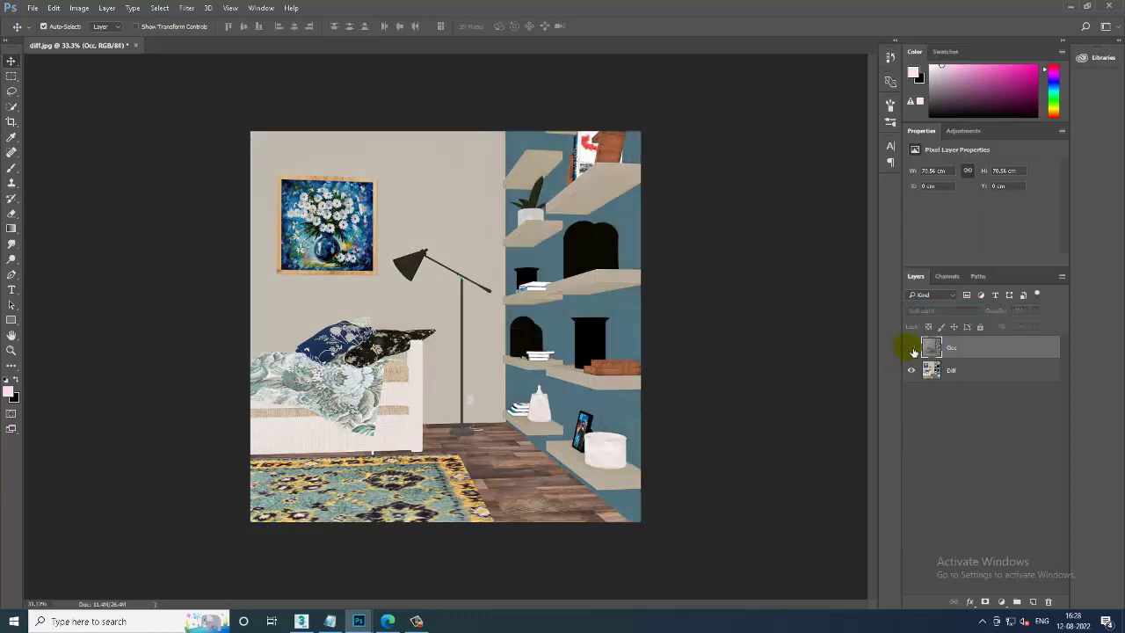
pyautogui.click(912, 348)
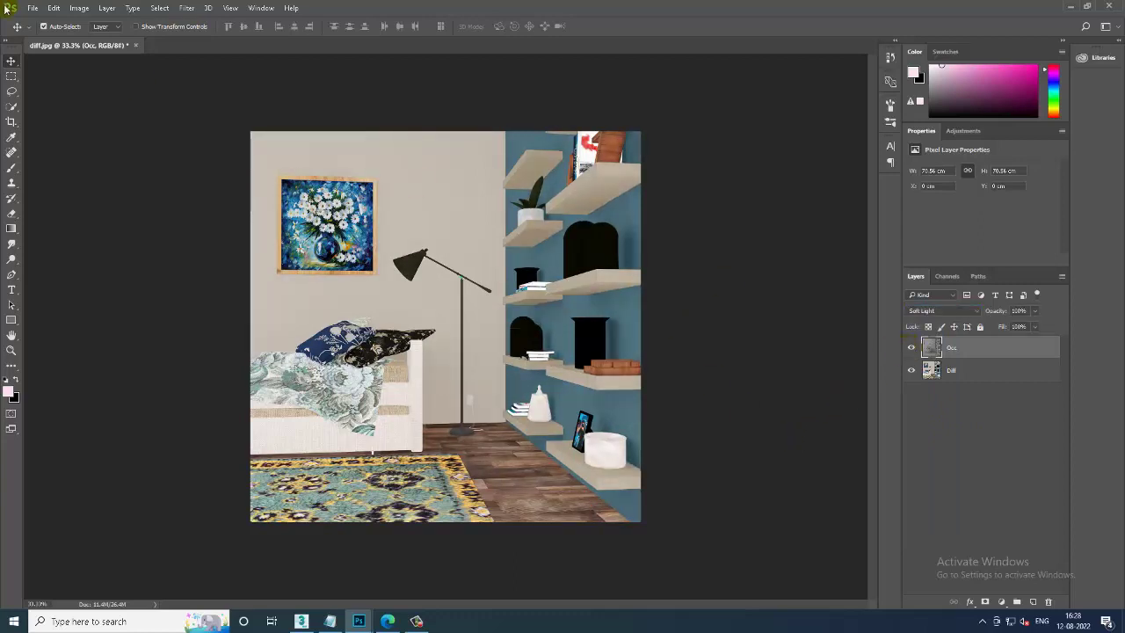
pyautogui.click(32, 7)
pyautogui.click(40, 32)
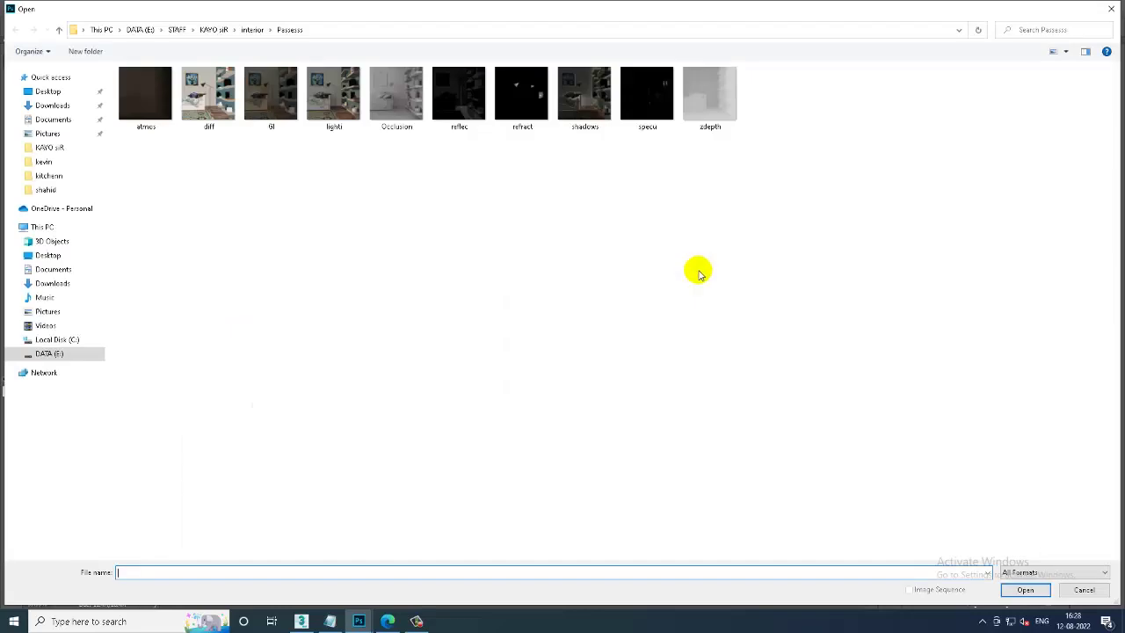
# Open the reflec pass and copy it into diff.jpg as a layer named Reflection.
pyautogui.doubleClick(463, 94)
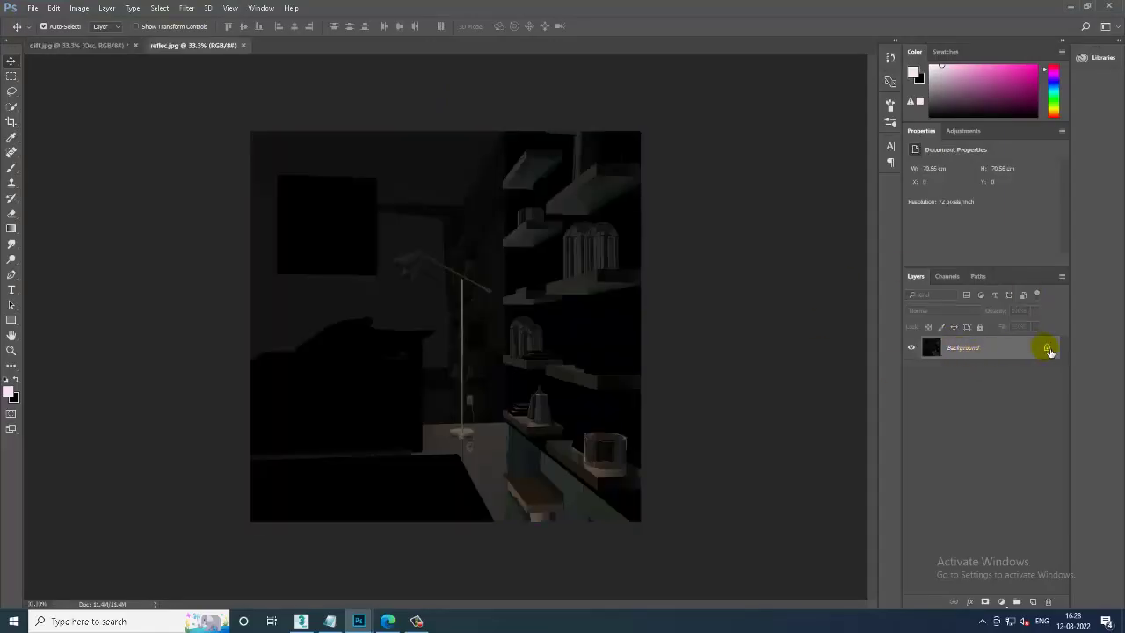
pyautogui.click(1047, 347)
pyautogui.moveTo(218, 45); pyautogui.dragTo(541, 209)
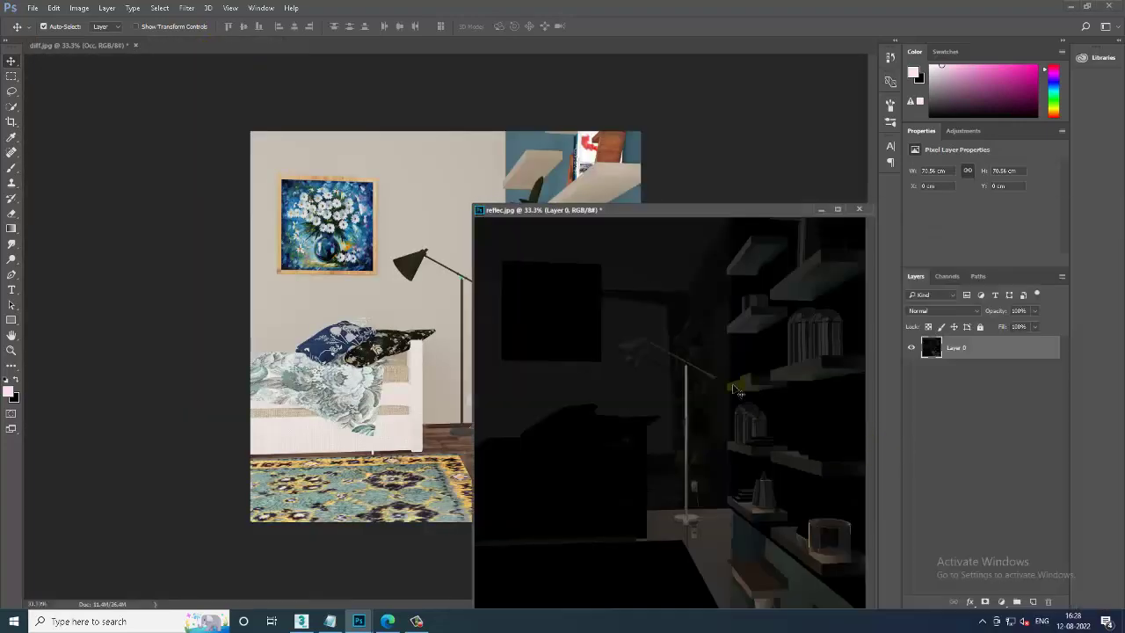
pyautogui.moveTo(736, 381)
pyautogui.mouseDown()
pyautogui.moveTo(381, 276)
pyautogui.moveTo(577, 371)
pyautogui.mouseUp()
pyautogui.click(816, 211)
pyautogui.write('Reflec')
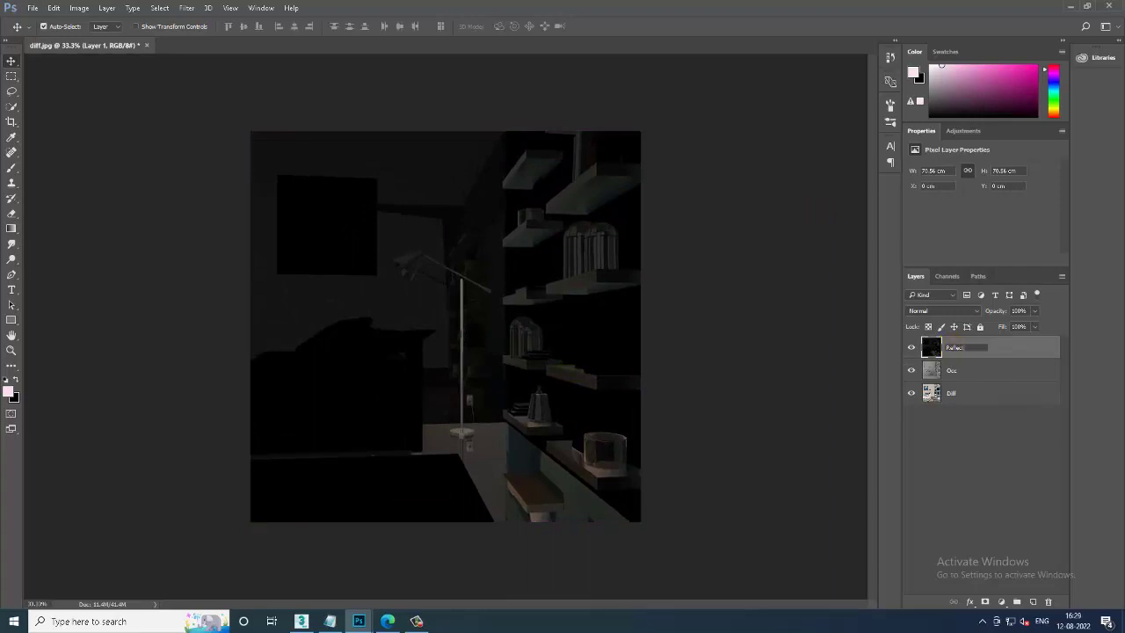
pyautogui.write('tion')
pyautogui.press('Return')
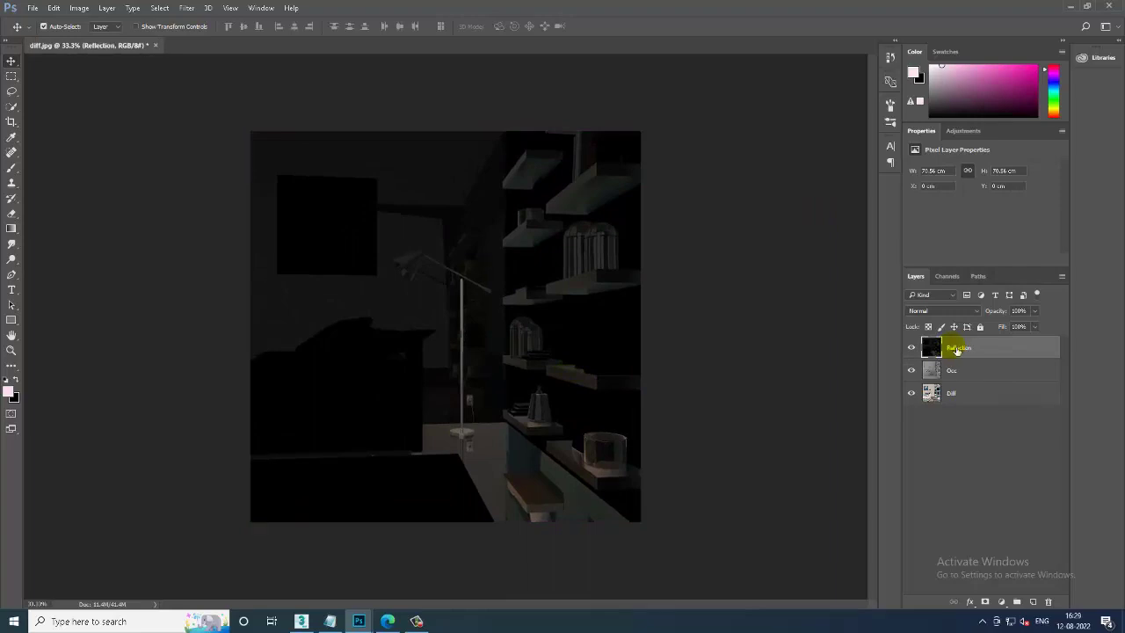
# Cycle Reflection through blend modes from Dissolve to Subtract, including Lighten, Screen and Color Dodge.
pyautogui.click(942, 311)
pyautogui.click(945, 327)
pyautogui.press('Down')
pyautogui.press('Down')
pyautogui.press('Down')
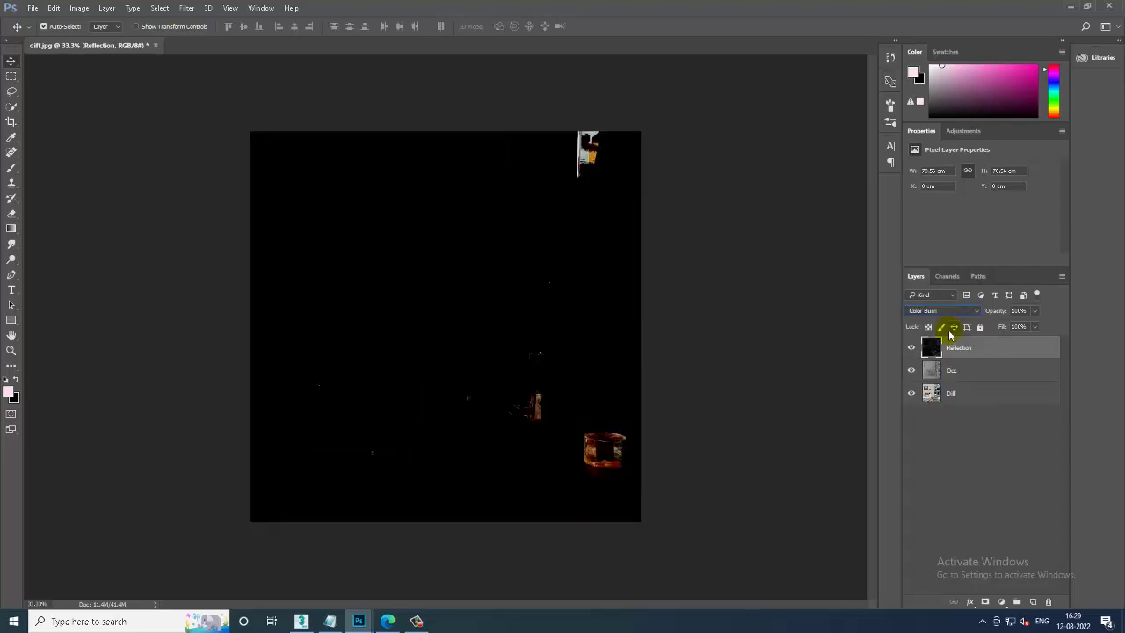
pyautogui.press('Down')
pyautogui.press('Down')
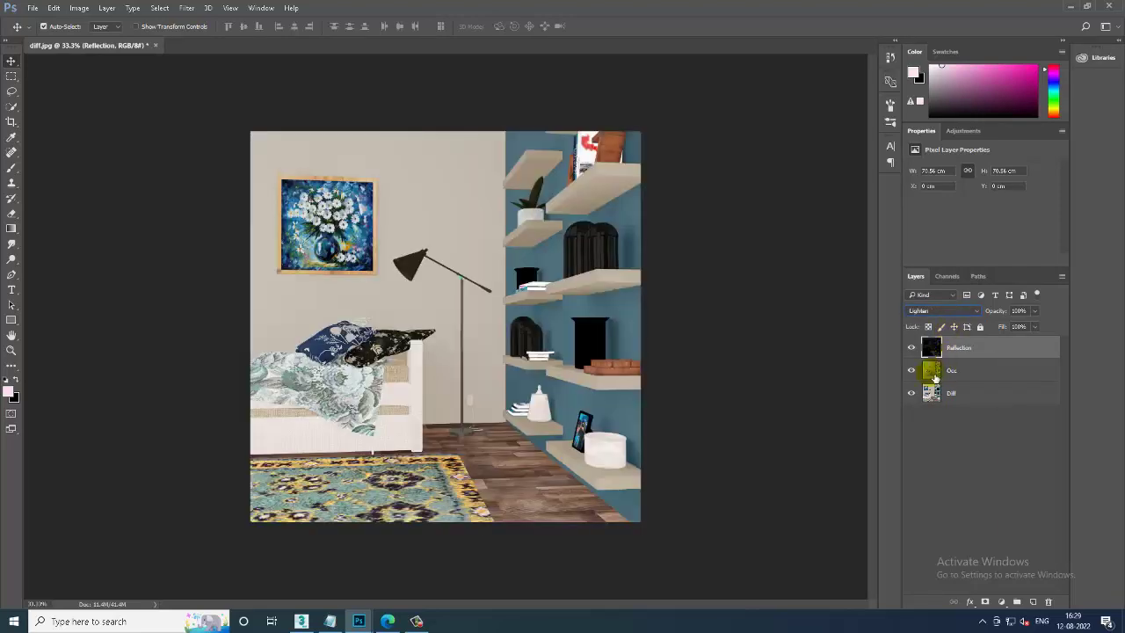
pyautogui.press('Down')
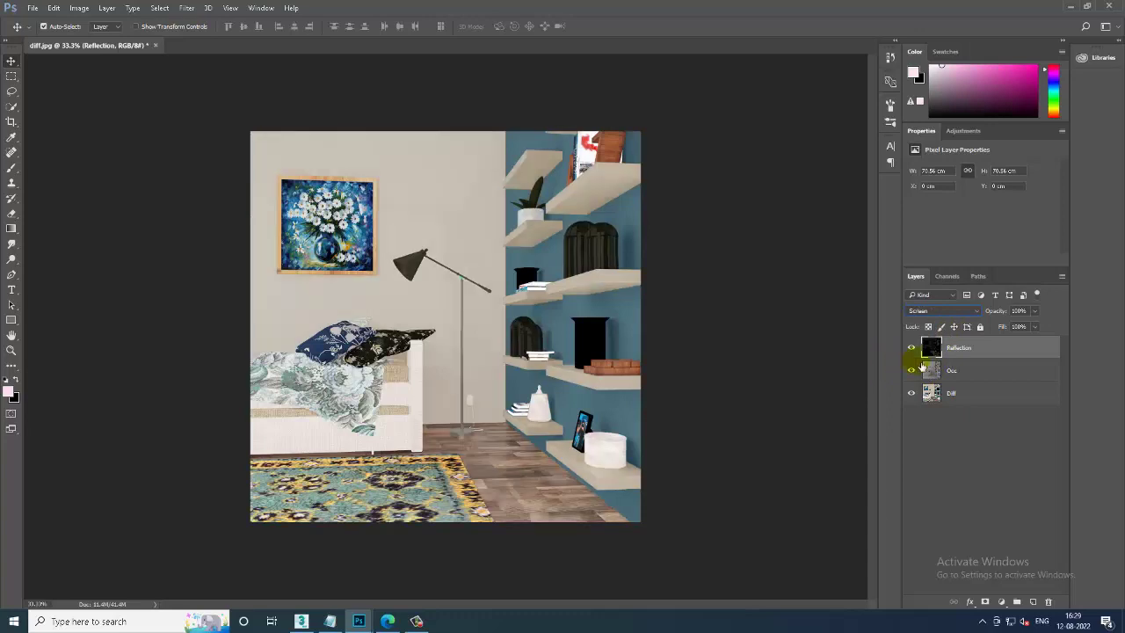
pyautogui.press('Down')
pyautogui.press('Down')
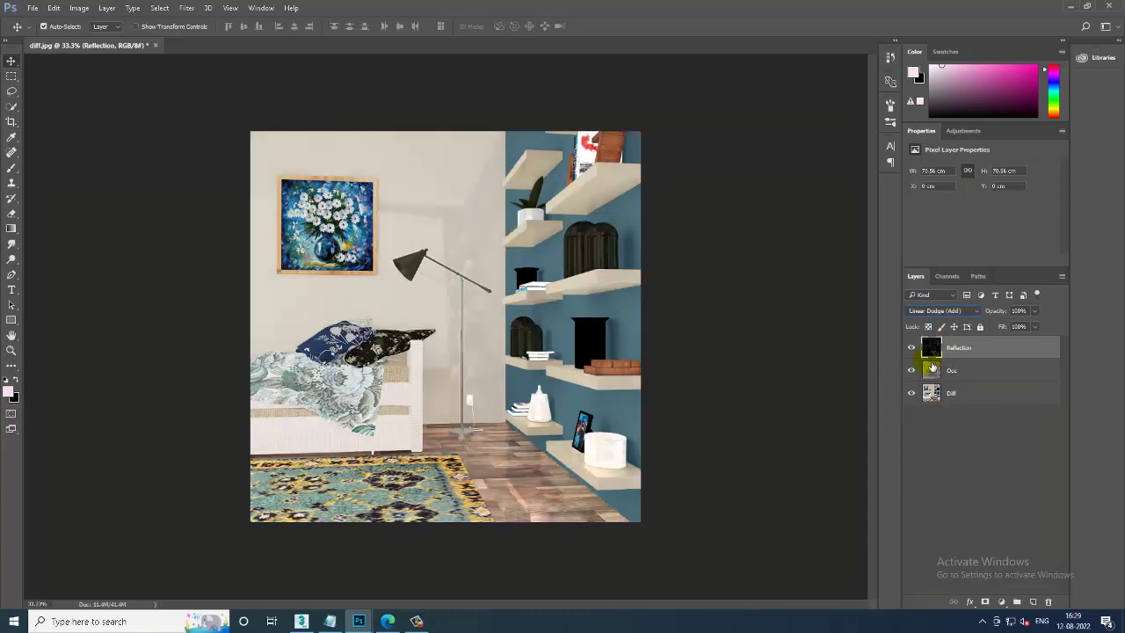
pyautogui.press('Down')
pyautogui.press('Down')
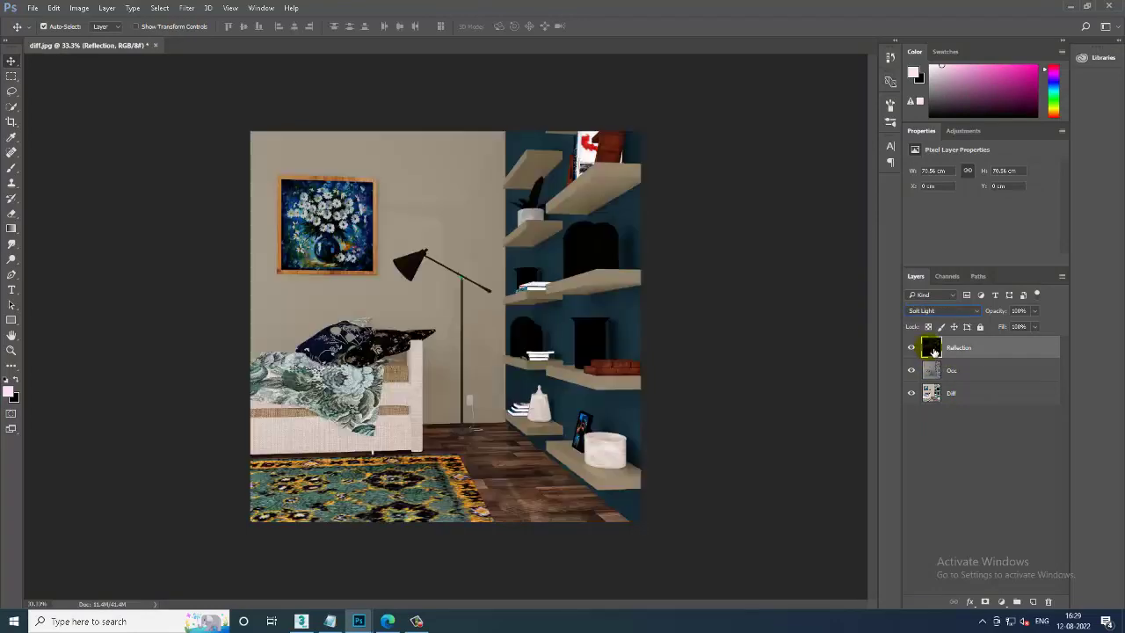
pyautogui.press('Down')
pyautogui.press('Down')
pyautogui.press('Down')
pyautogui.press('Down')
pyautogui.press('Down')
pyautogui.press('Down')
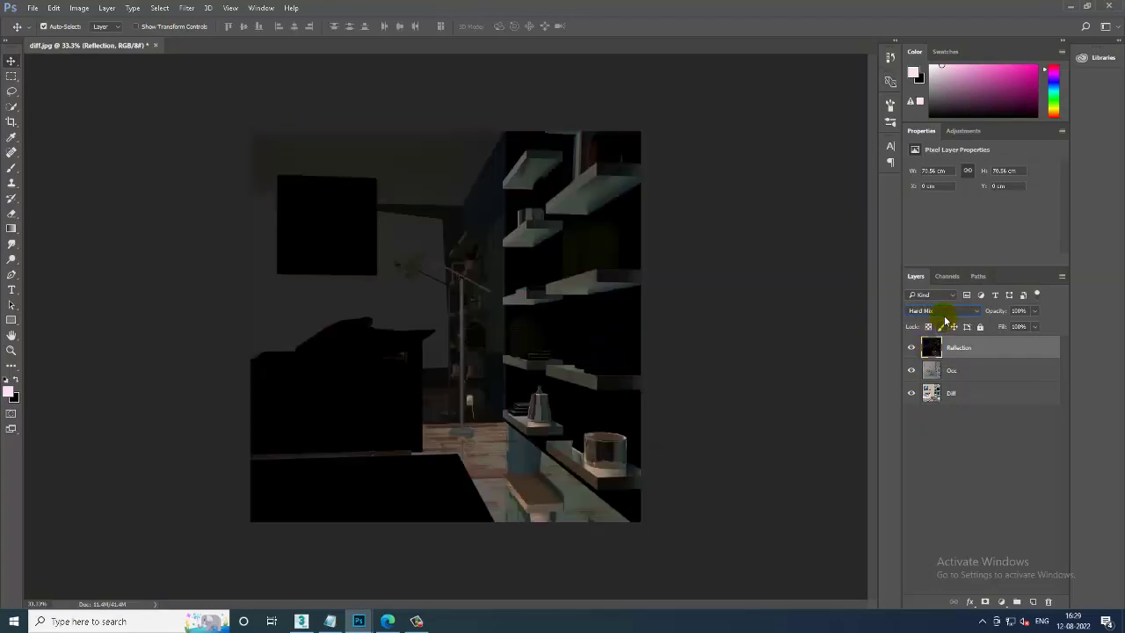
pyautogui.press('Down')
pyautogui.press('Down')
pyautogui.click(943, 313)
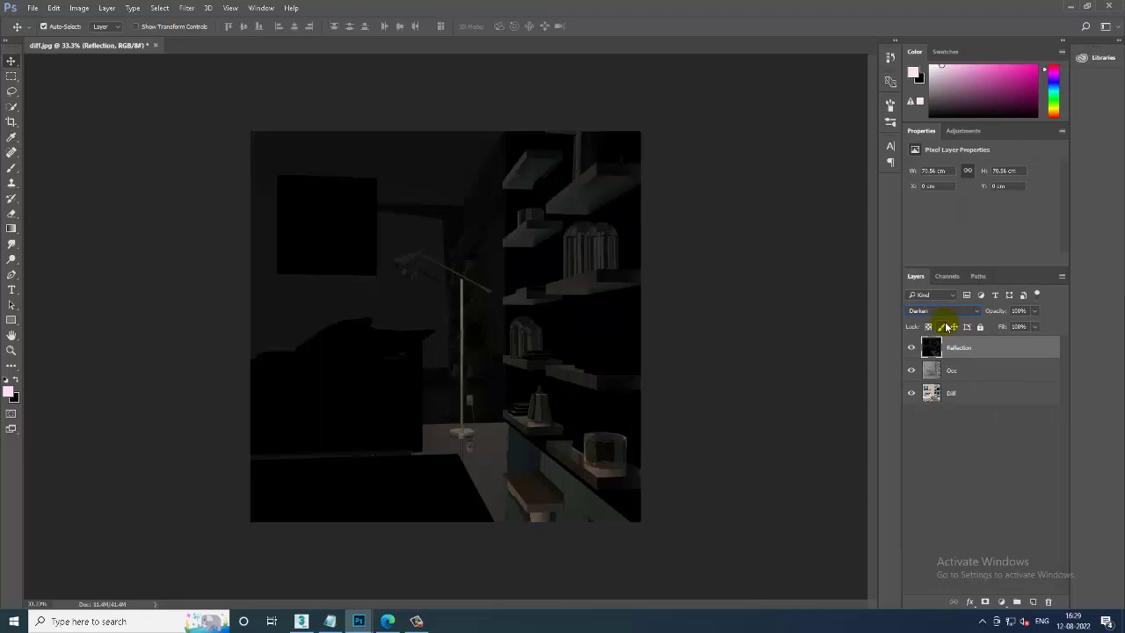
pyautogui.press('Down')
pyautogui.press('Down')
pyautogui.press('Down')
pyautogui.press('Down')
pyautogui.press('Down')
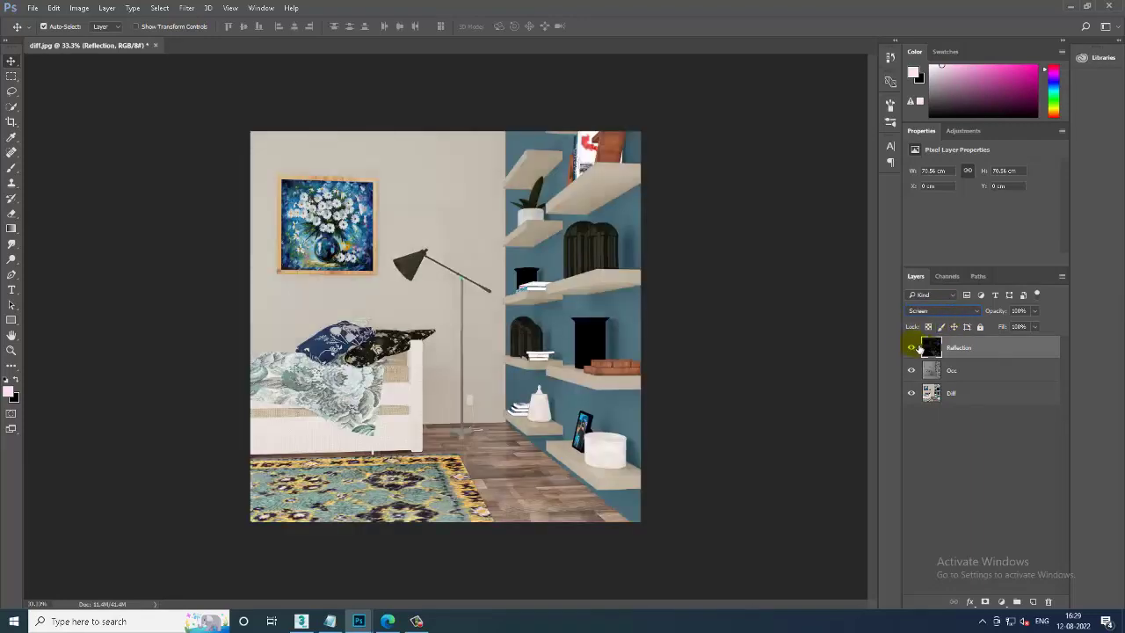
# Compare Overlay and Soft Light, set Reflection to Screen, and hide layers to inspect the diffuse pass.
pyautogui.click(912, 348)
pyautogui.click(912, 348)
pyautogui.click(912, 348)
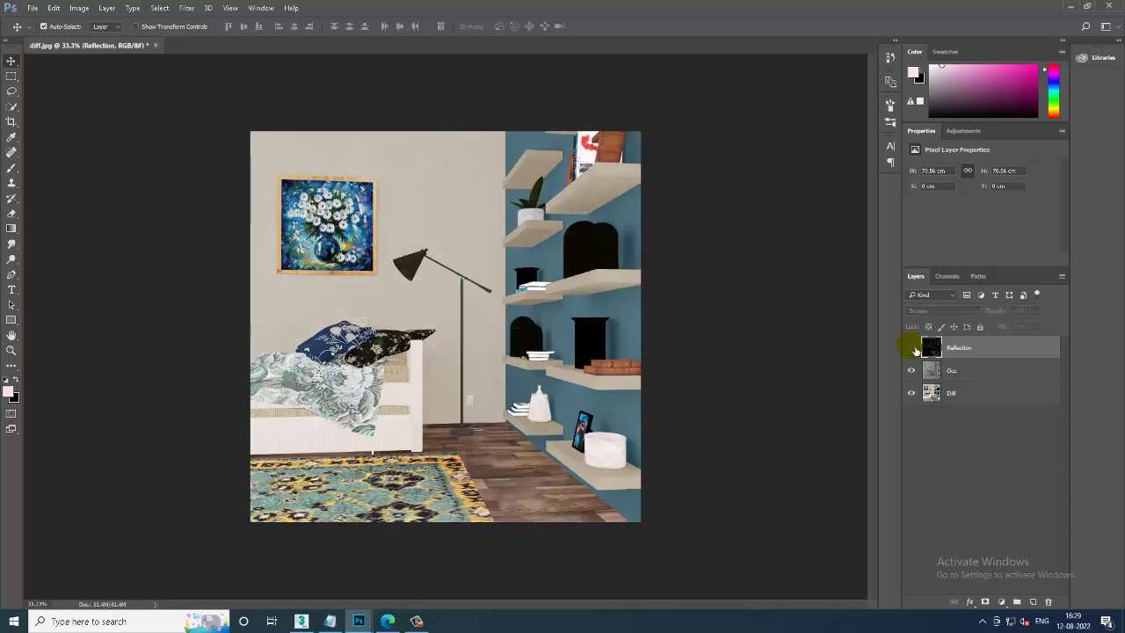
pyautogui.click(924, 312)
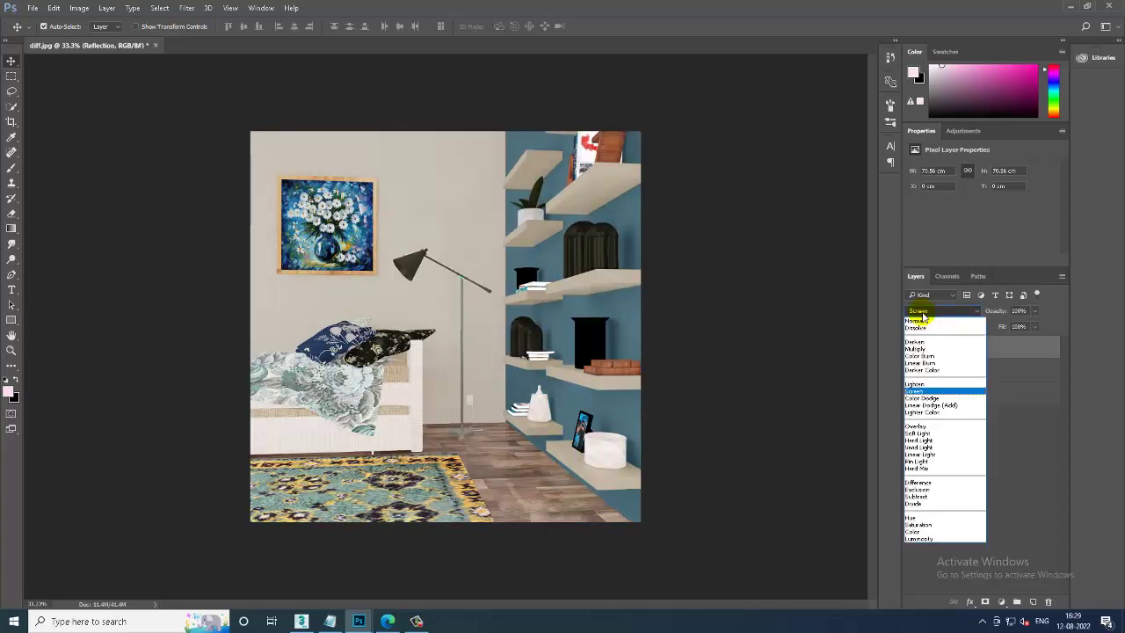
pyautogui.click(933, 427)
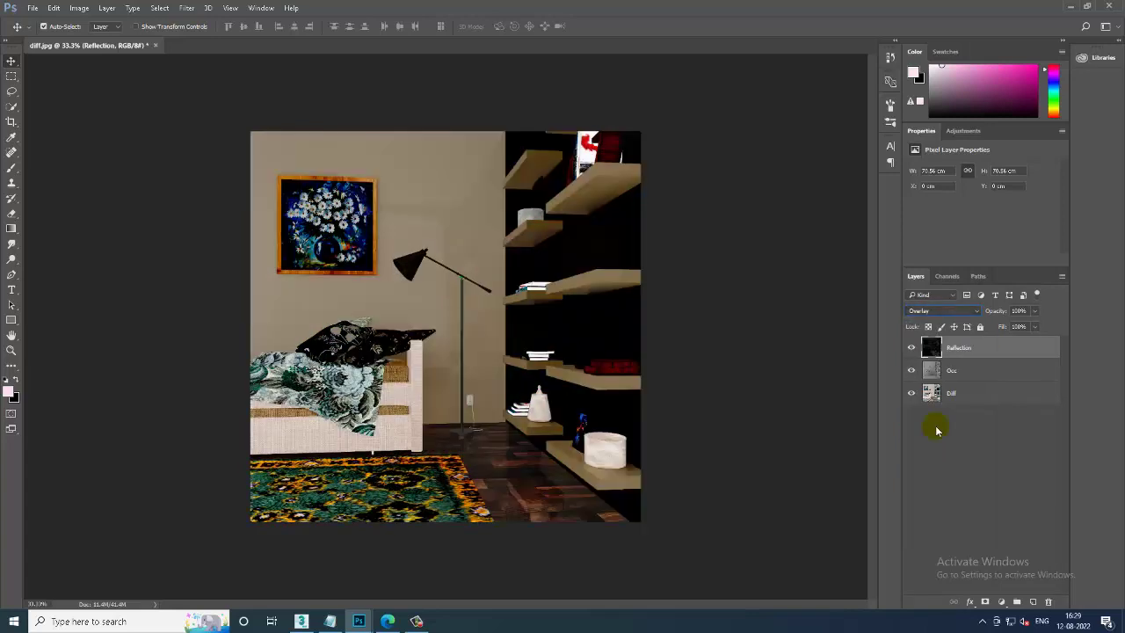
pyautogui.click(927, 312)
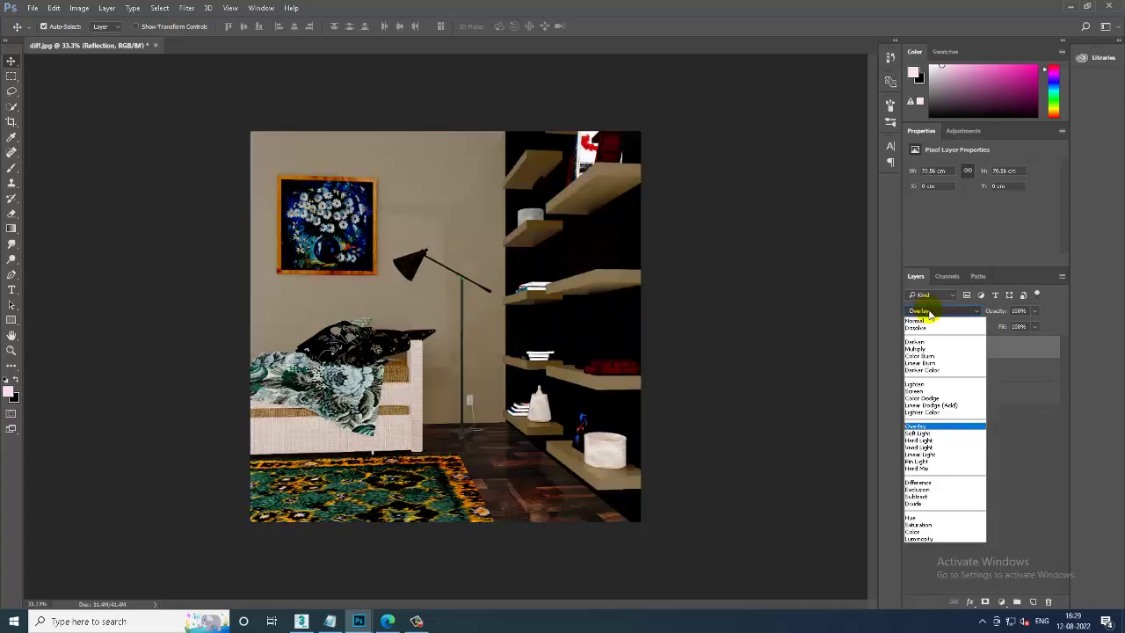
pyautogui.click(926, 433)
pyautogui.click(936, 312)
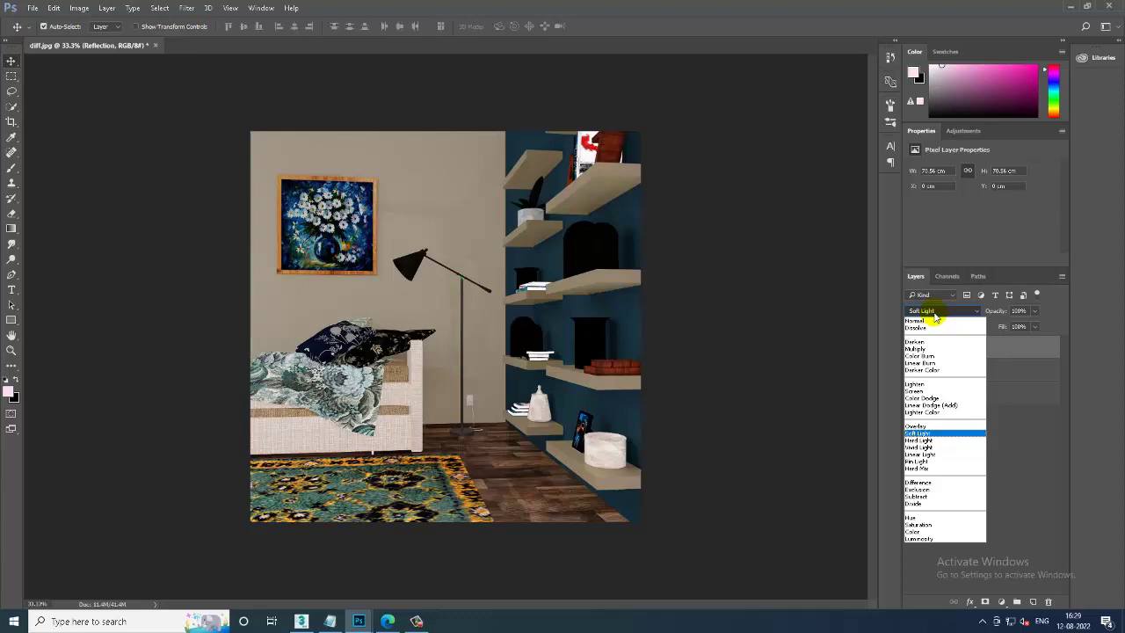
pyautogui.click(935, 389)
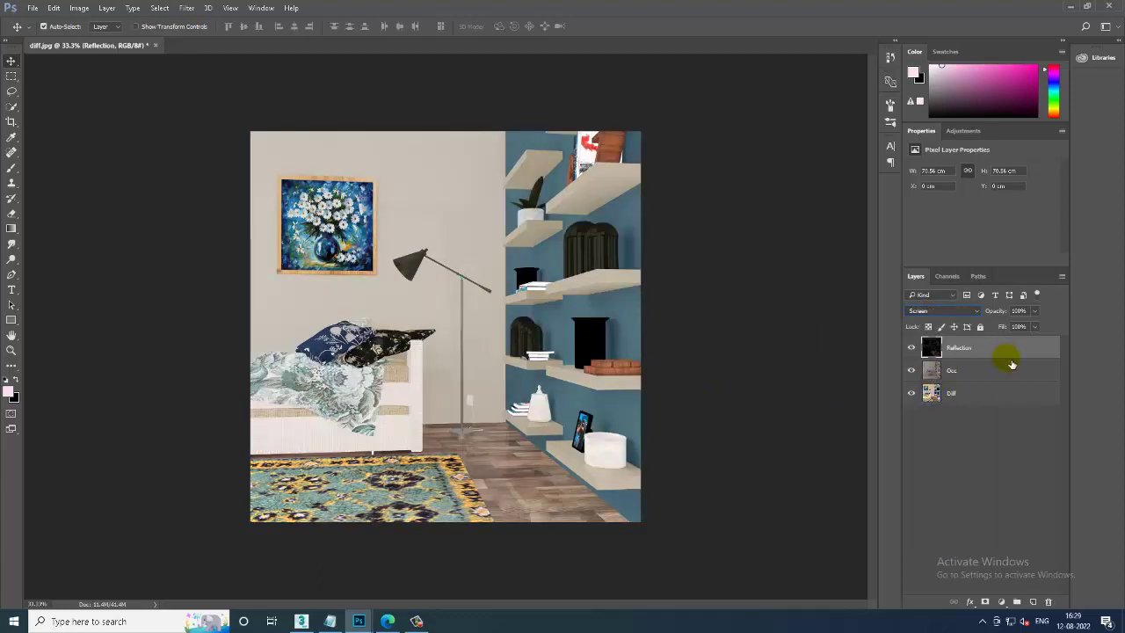
pyautogui.moveTo(911, 347)
pyautogui.mouseDown()
pyautogui.moveTo(916, 379)
pyautogui.moveTo(911, 347)
pyautogui.mouseUp()
# Open the specu pass and copy it into diff.jpg as an aligned layer named spec.
pyautogui.click(32, 9)
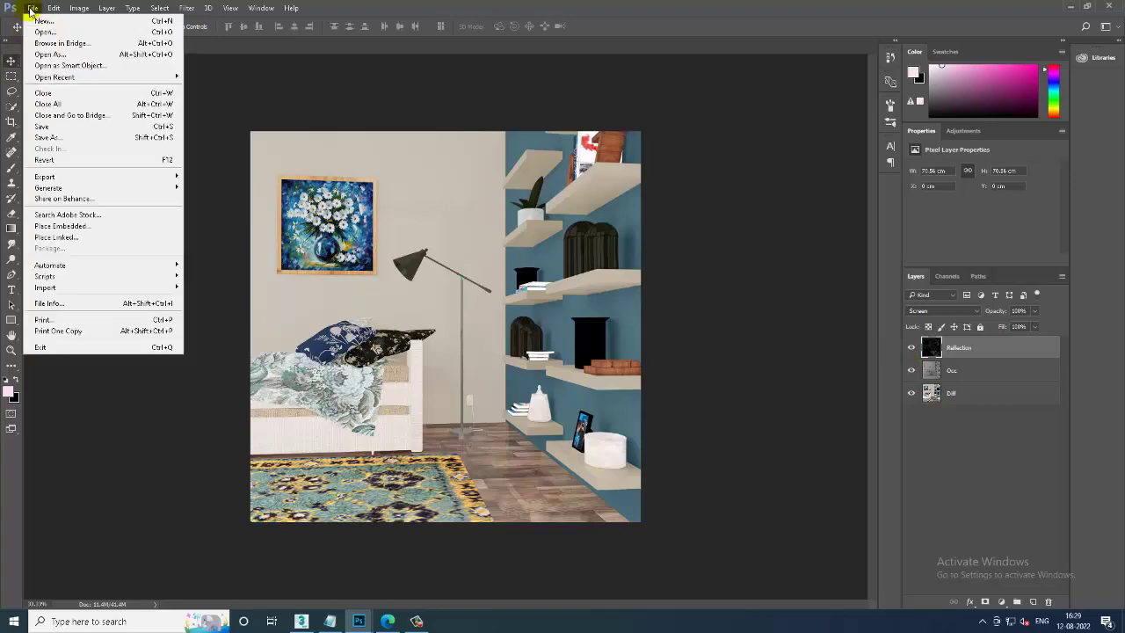
pyautogui.click(44, 31)
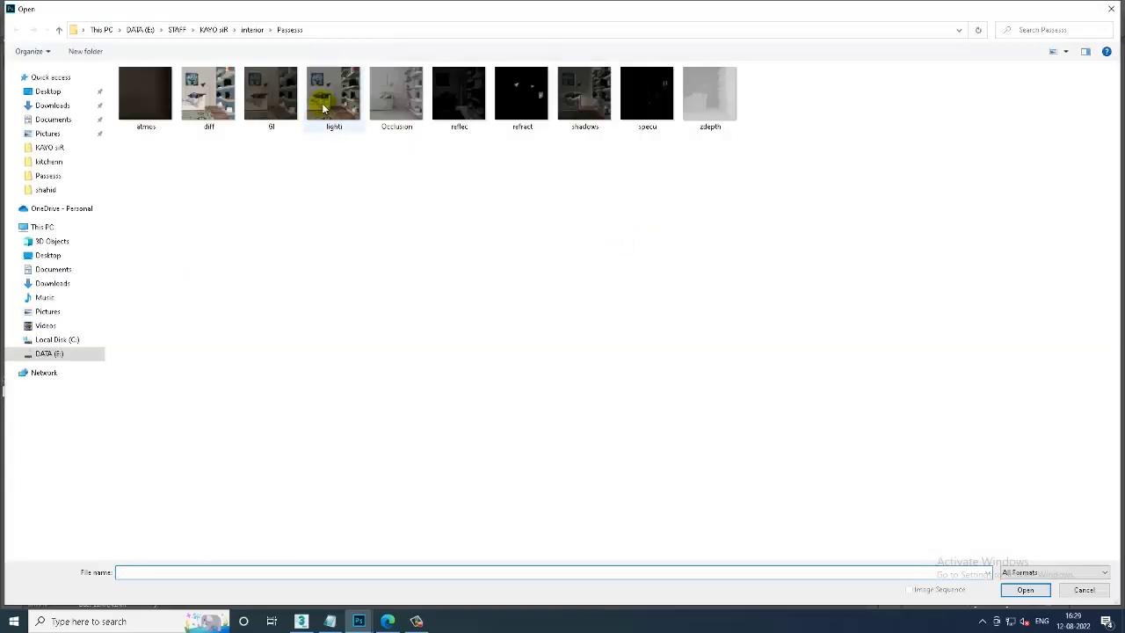
pyautogui.moveTo(646, 94)
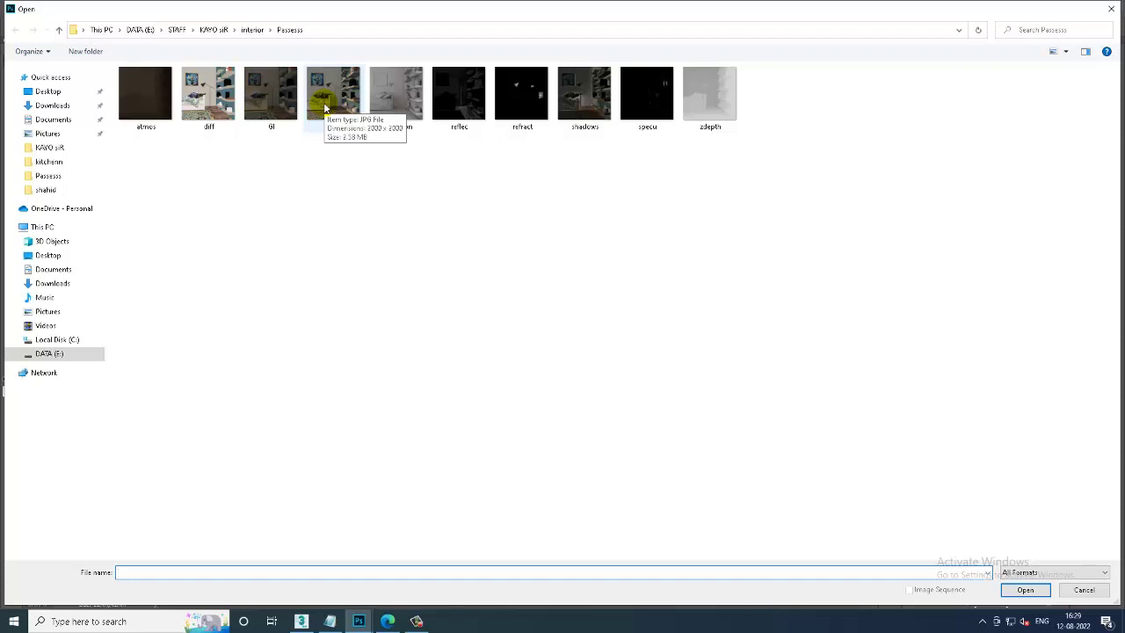
pyautogui.doubleClick(645, 110)
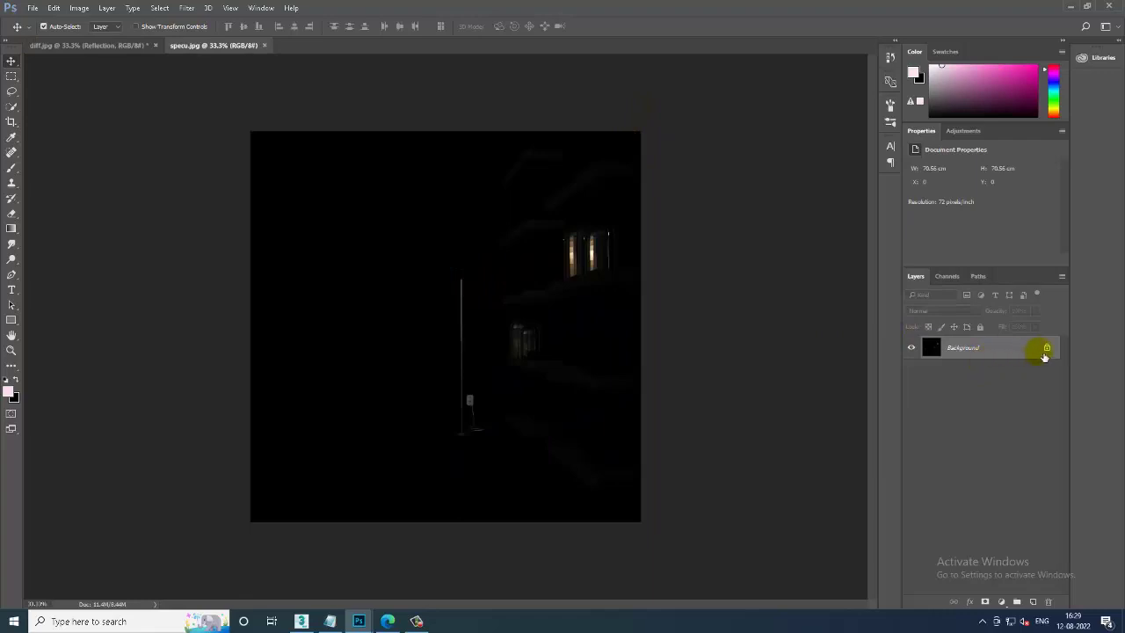
pyautogui.click(1045, 347)
pyautogui.moveTo(222, 46); pyautogui.dragTo(525, 203)
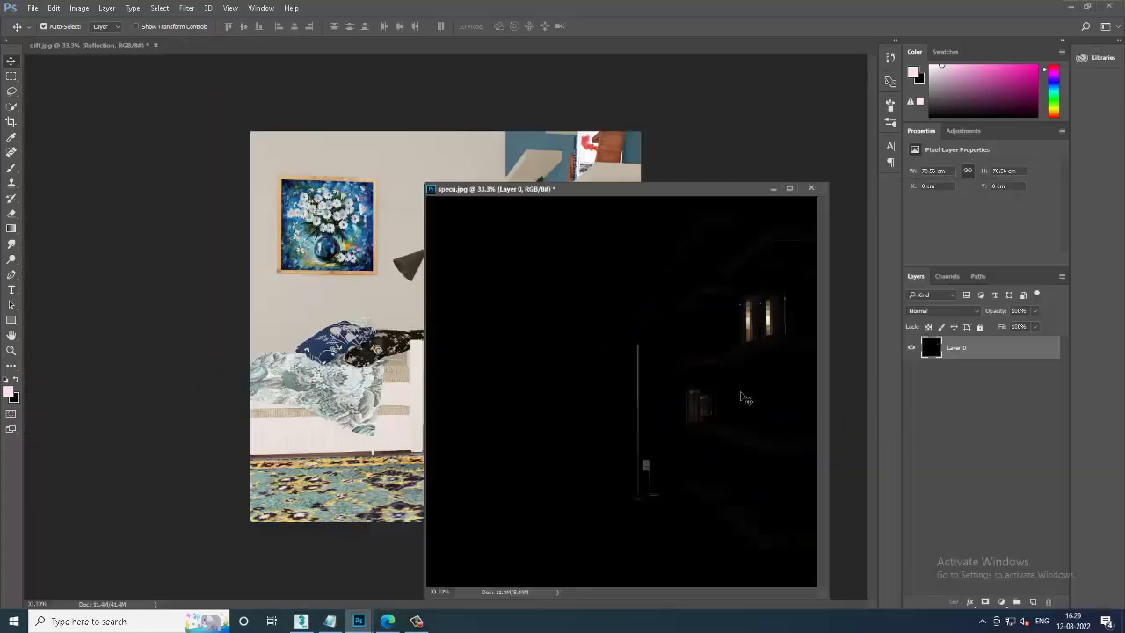
pyautogui.moveTo(718, 433); pyautogui.dragTo(365, 314)
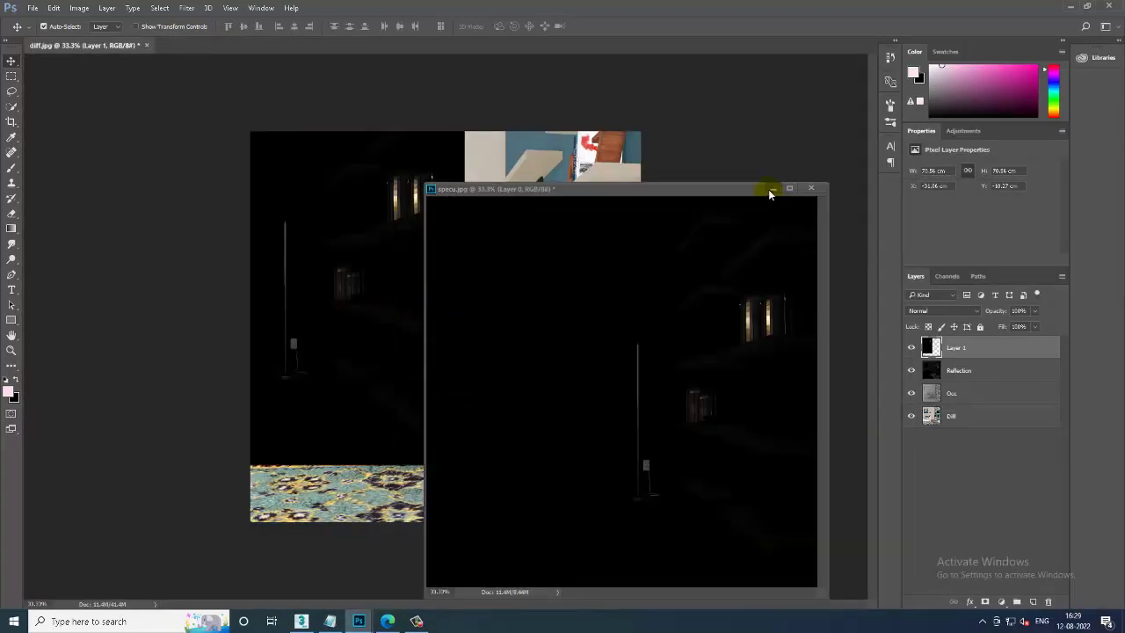
pyautogui.click(771, 189)
pyautogui.moveTo(420, 366); pyautogui.dragTo(598, 364)
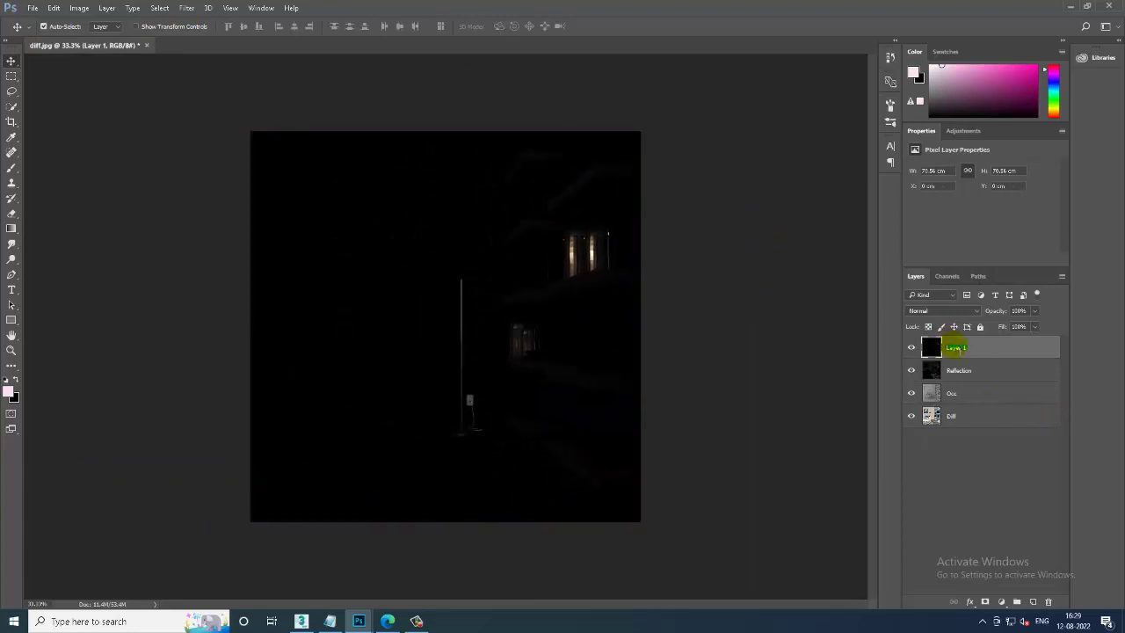
pyautogui.click(967, 347)
pyautogui.write('spec')
pyautogui.press('Return')
# Step spec through Color Burn, Lighten, Screen and Color Dodge, returning to Screen, and compare visibility.
pyautogui.click(953, 311)
pyautogui.press('Down')
pyautogui.press('Down')
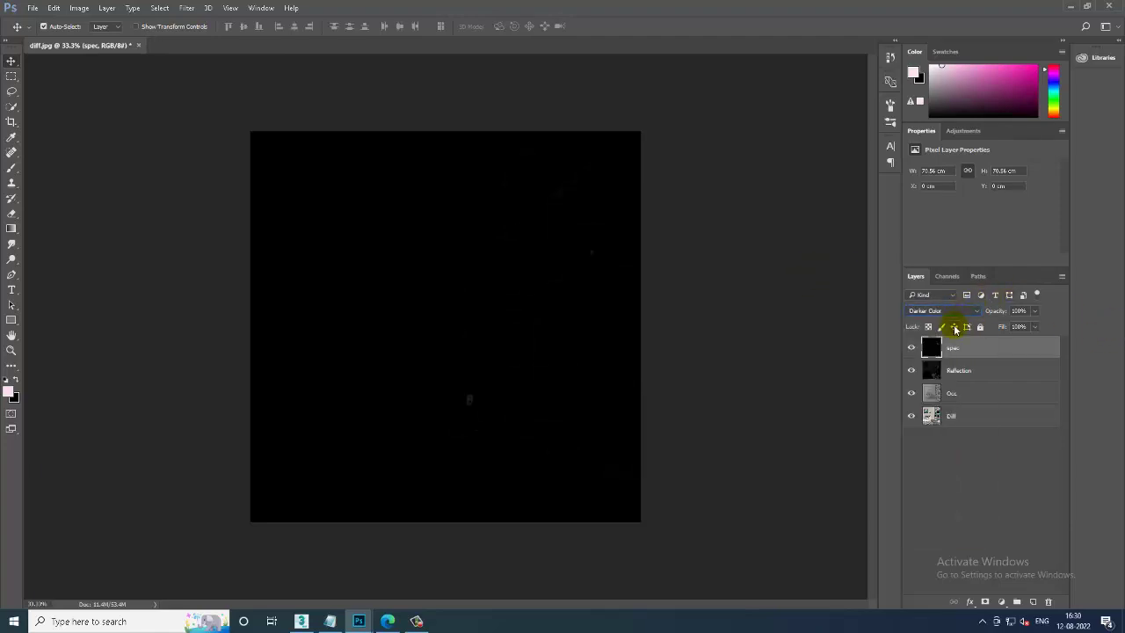
pyautogui.press('Down')
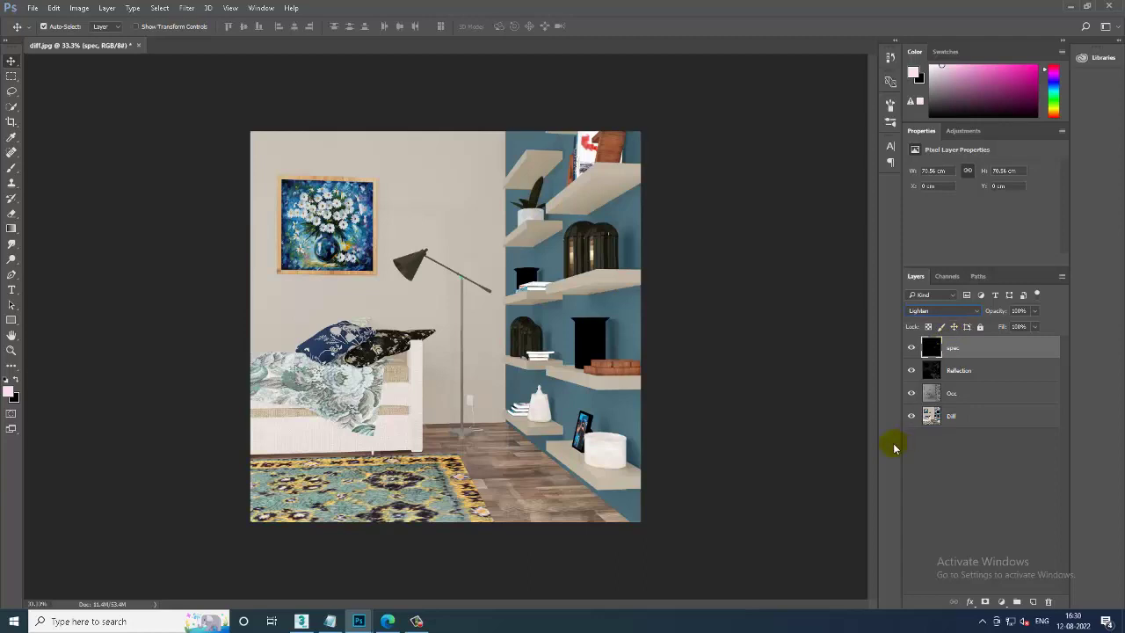
pyautogui.press('Down')
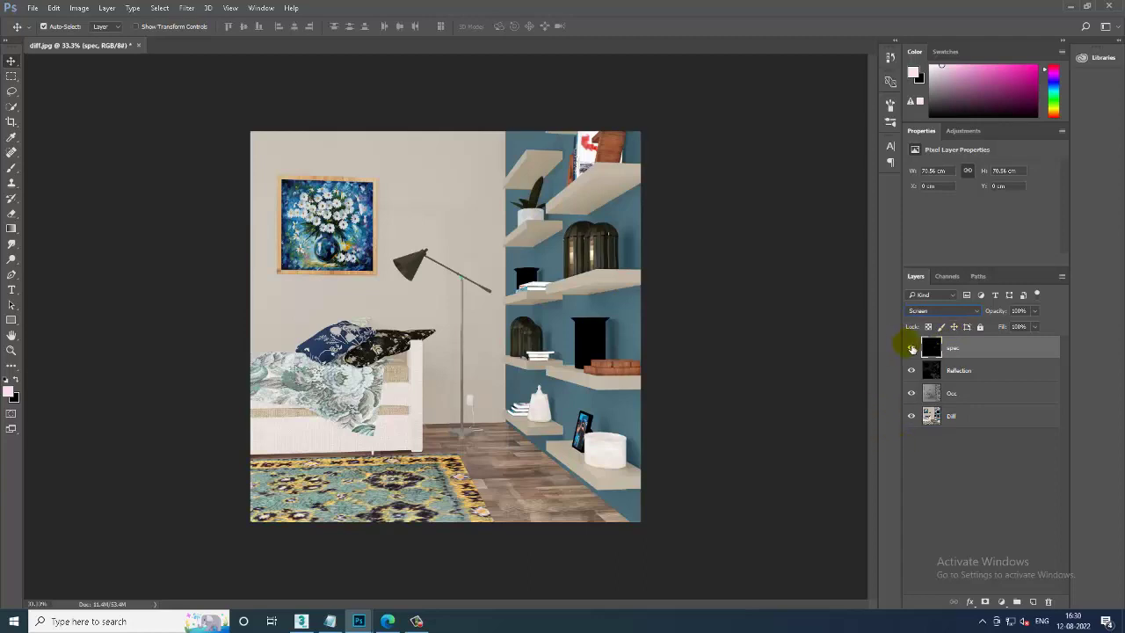
pyautogui.press('Down')
pyautogui.press('Down')
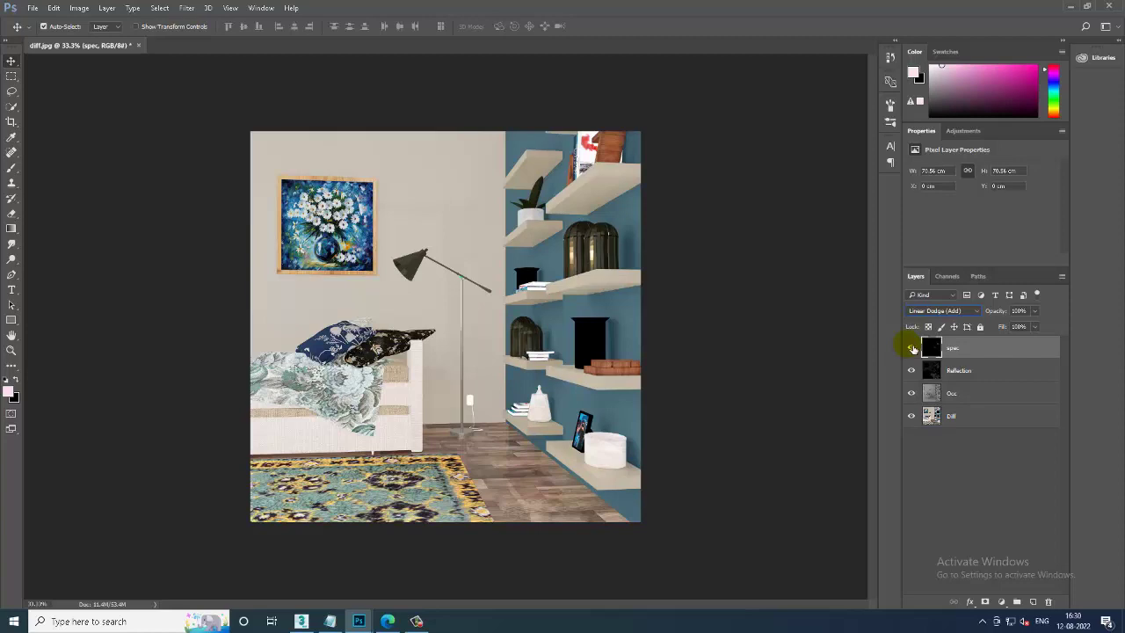
pyautogui.press('Up')
pyautogui.press('Up')
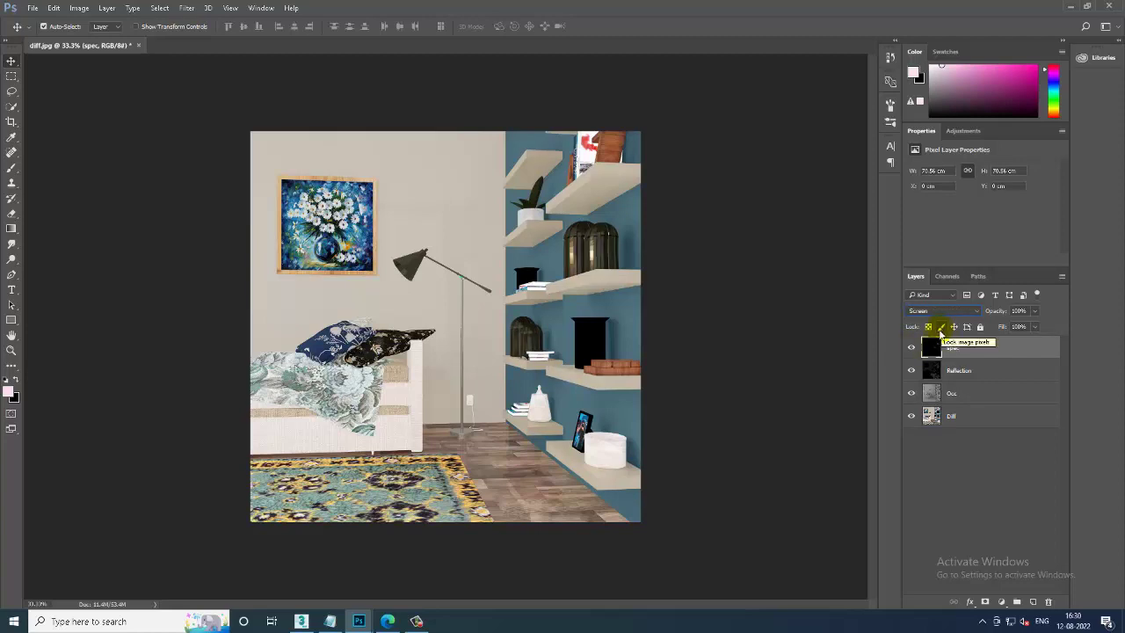
pyautogui.click(912, 348)
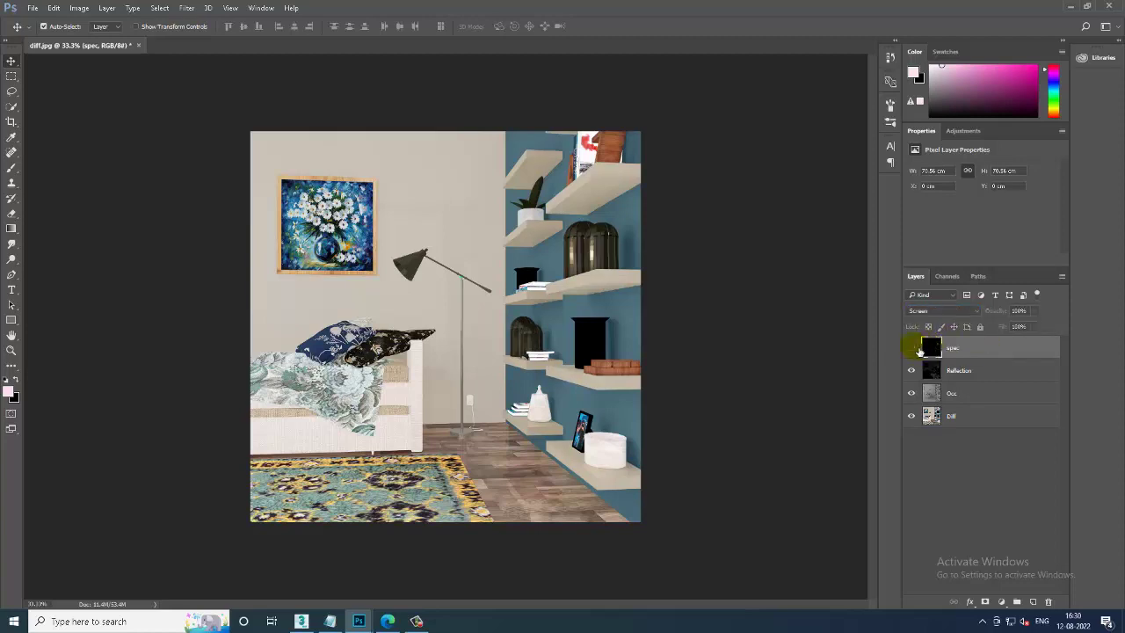
pyautogui.click(912, 348)
# Try Overlay, Soft Light and Lighten on spec, finally setting it to Screen.
pyautogui.click(927, 313)
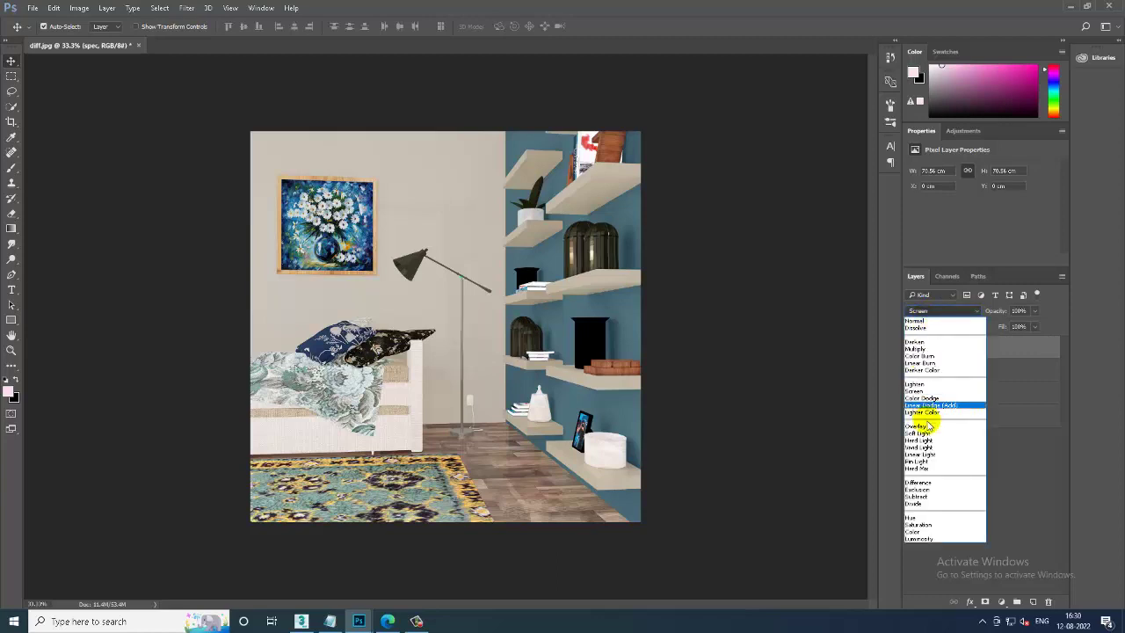
pyautogui.click(923, 426)
pyautogui.click(956, 313)
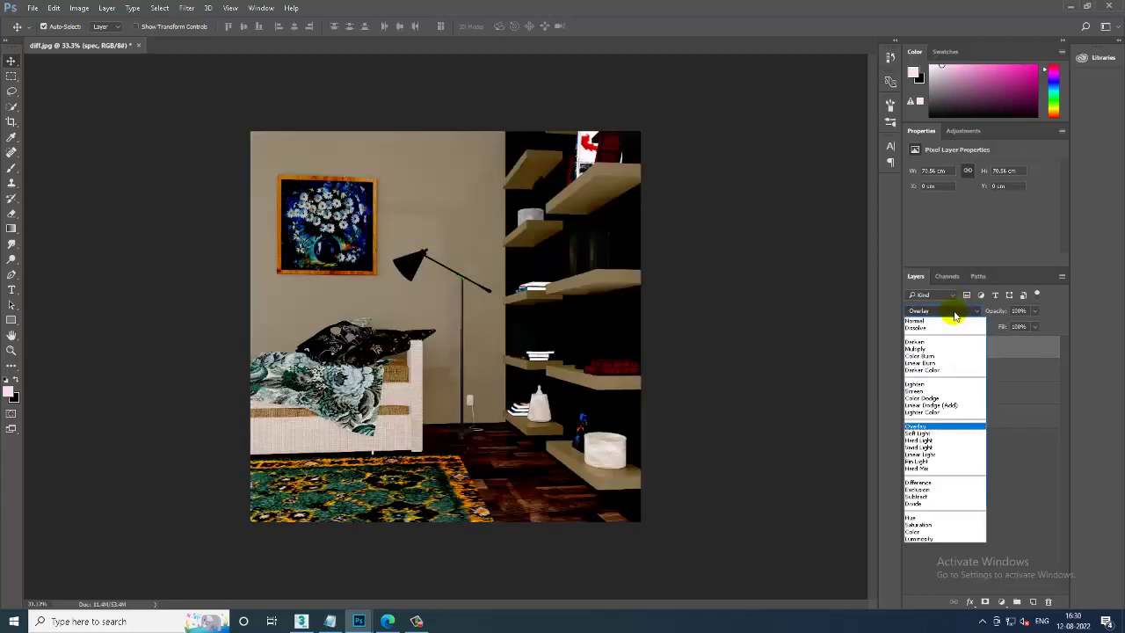
pyautogui.click(928, 433)
pyautogui.click(936, 312)
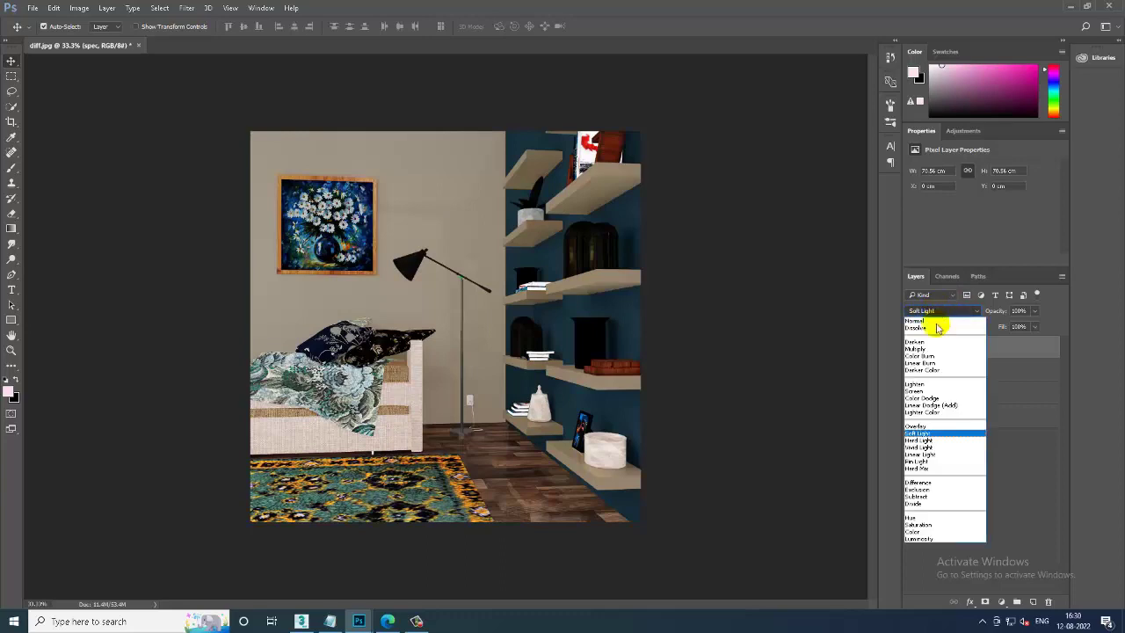
pyautogui.click(946, 389)
pyautogui.press('Down')
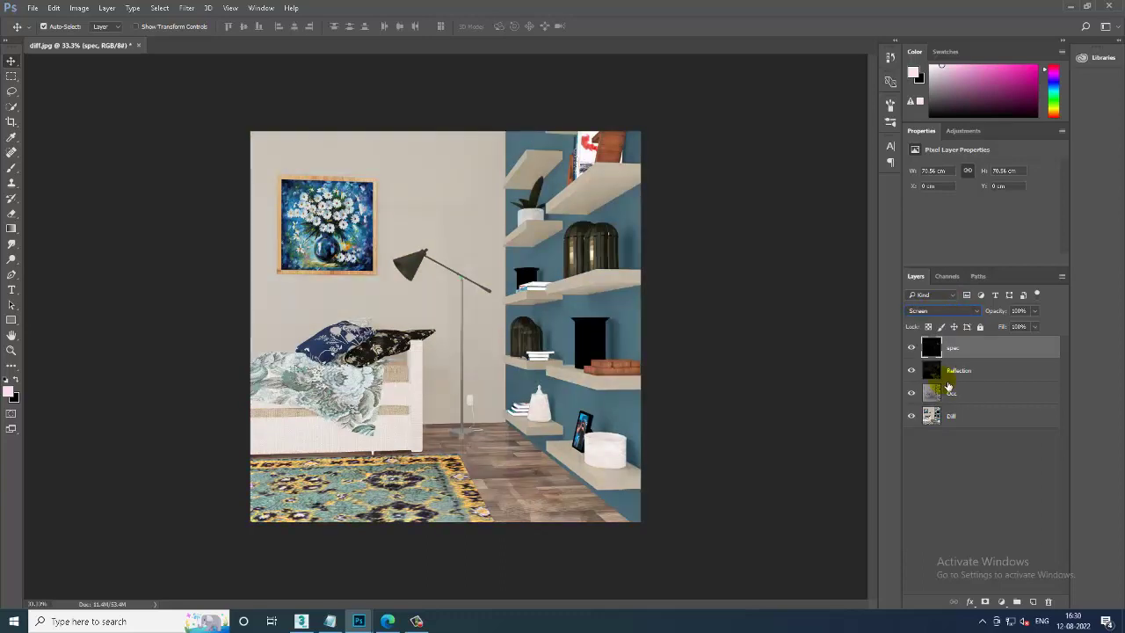
# Open the lighti pass and copy it into diff as a canvas-aligned layer named Light.
pyautogui.click(35, 9)
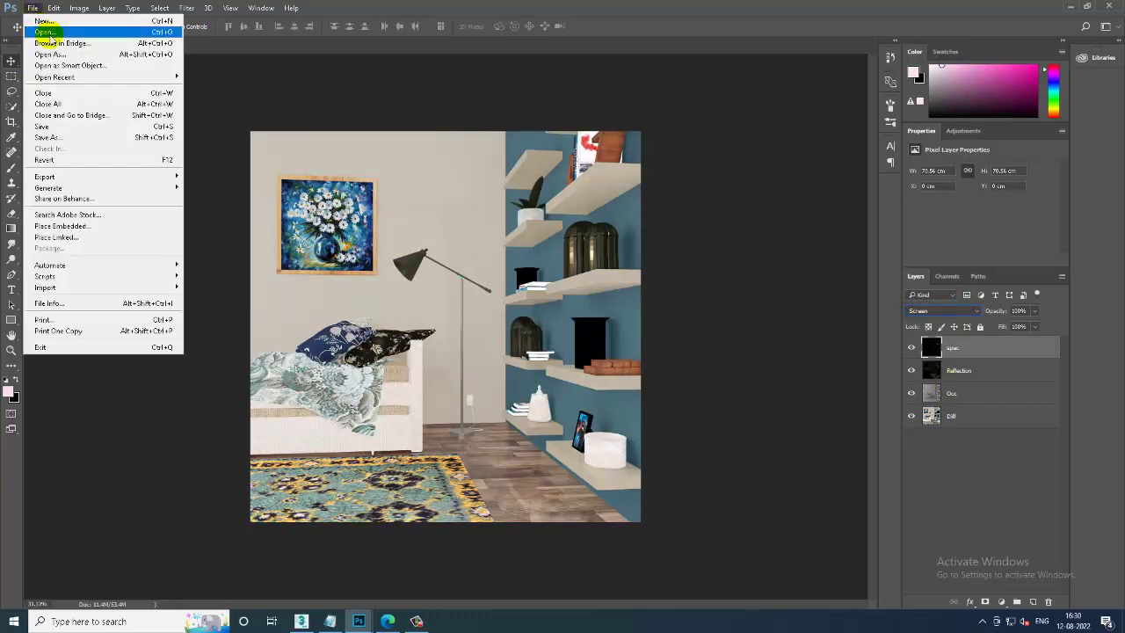
pyautogui.click(44, 33)
pyautogui.doubleClick(331, 109)
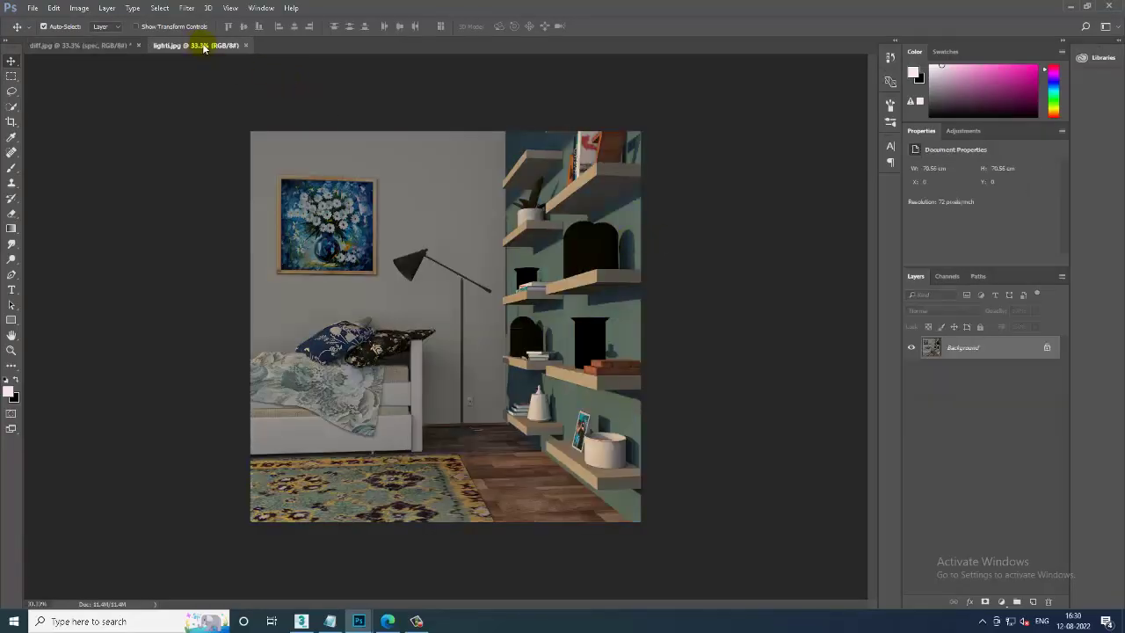
pyautogui.click(1046, 348)
pyautogui.moveTo(400, 299)
pyautogui.mouseDown()
pyautogui.moveTo(93, 48)
pyautogui.moveTo(501, 321)
pyautogui.moveTo(439, 361)
pyautogui.mouseUp()
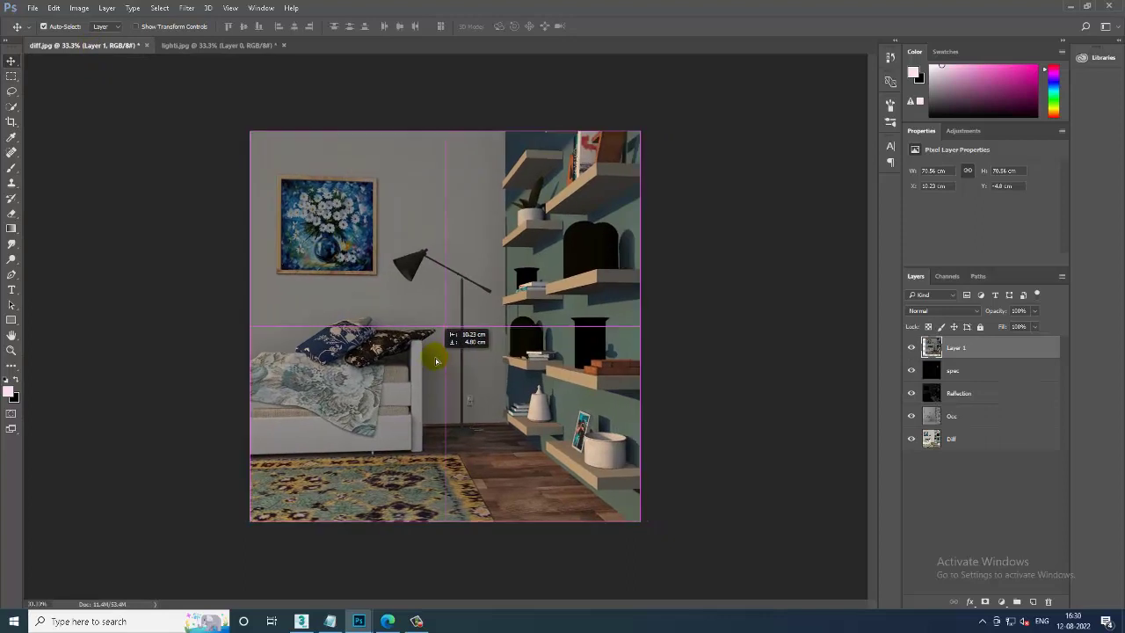
pyautogui.moveTo(436, 360); pyautogui.dragTo(435, 357)
pyautogui.write('Light')
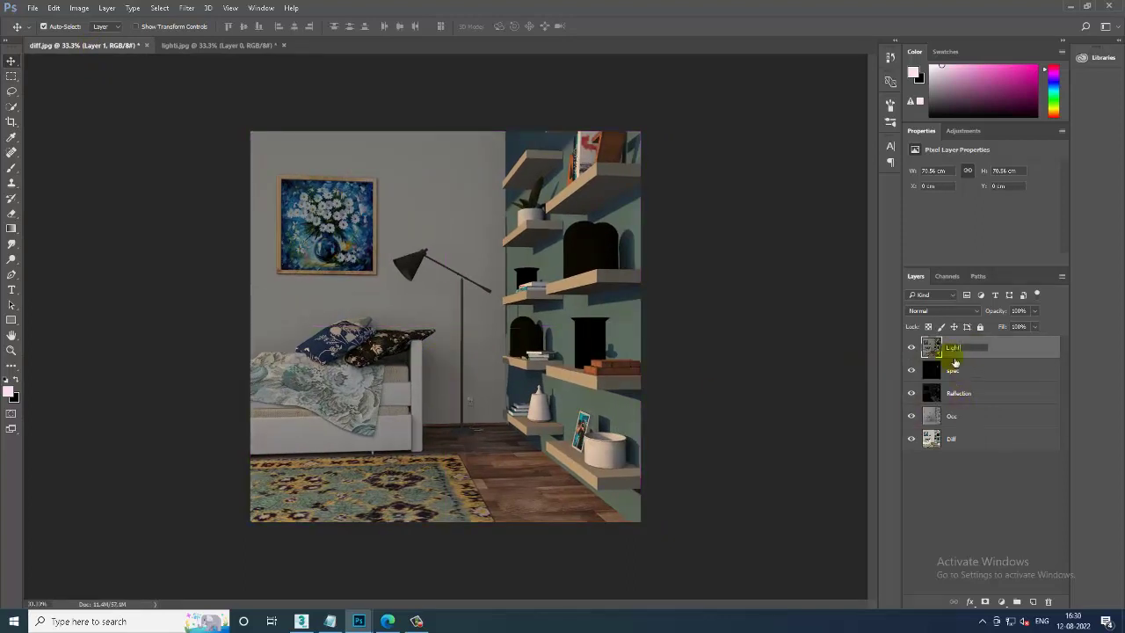
pyautogui.press('Return')
# Cycle the Light layer through blend modes including Lighten, Soft Light, Screen and Overlay.
pyautogui.click(949, 311)
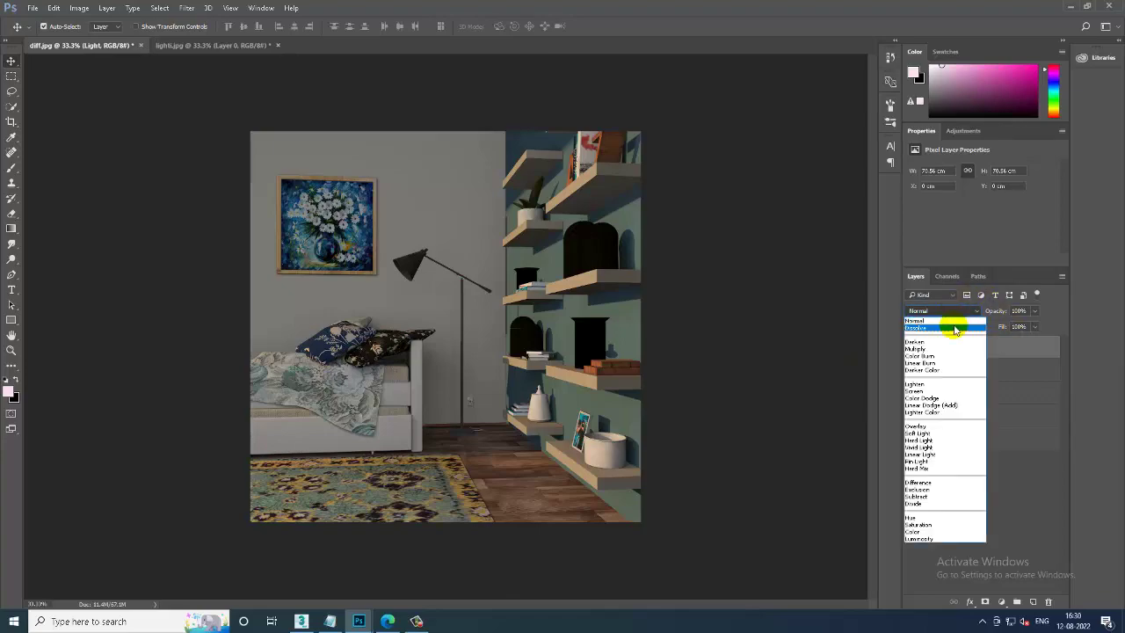
pyautogui.press('Down')
pyautogui.press('Down')
pyautogui.press('Down')
pyautogui.press('Down')
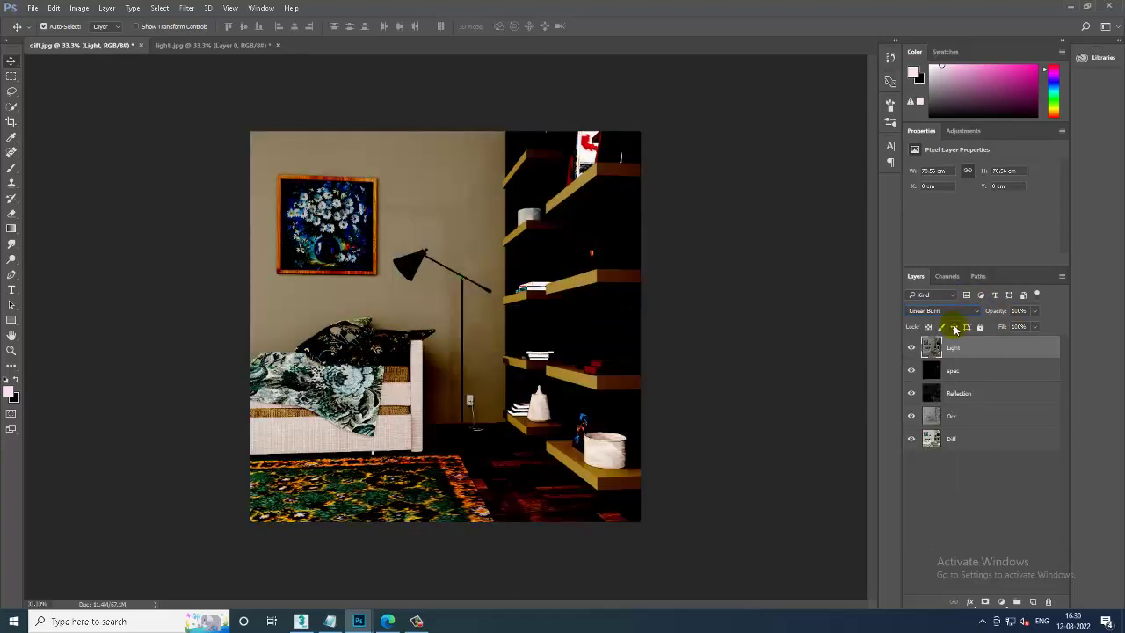
pyautogui.press('Down')
pyautogui.press('Down')
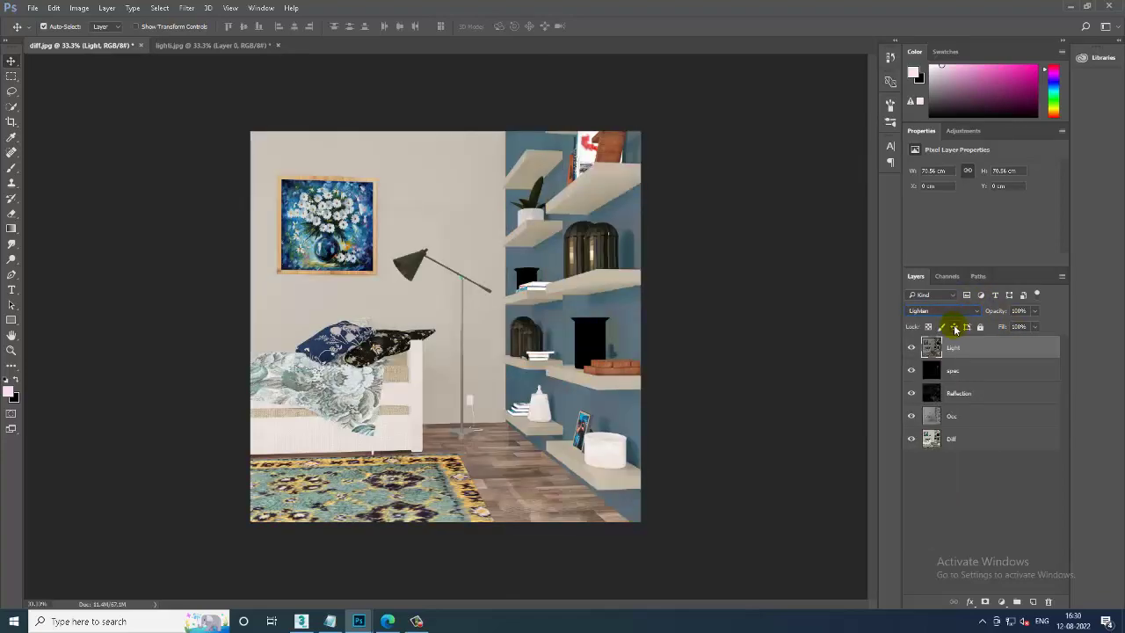
pyautogui.press('Down')
pyautogui.press('Down')
pyautogui.press('Down')
pyautogui.press('Down')
pyautogui.press('Down')
pyautogui.press('Down')
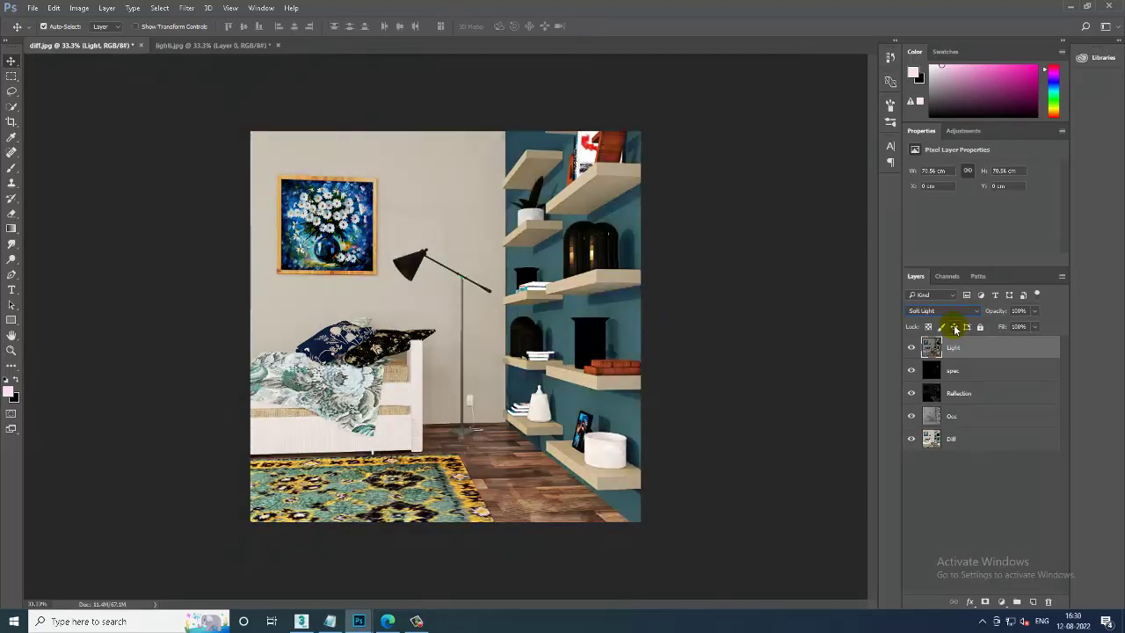
pyautogui.press('Down')
pyautogui.press('Down')
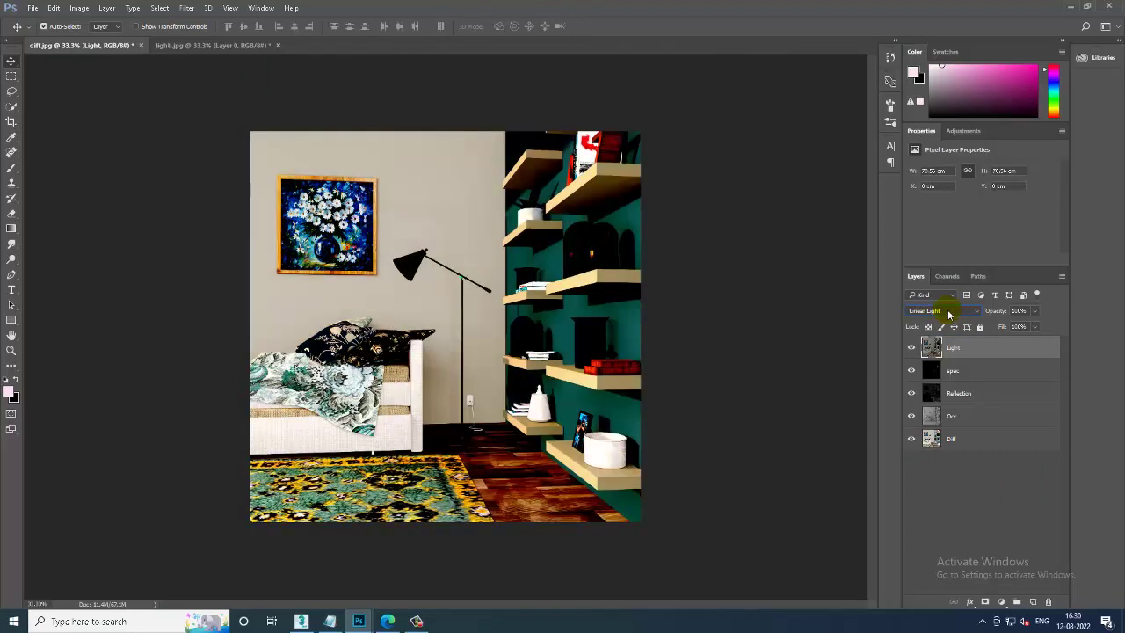
pyautogui.press('Down')
pyautogui.press('Down')
pyautogui.press('Down')
pyautogui.click(942, 312)
pyautogui.press('Down')
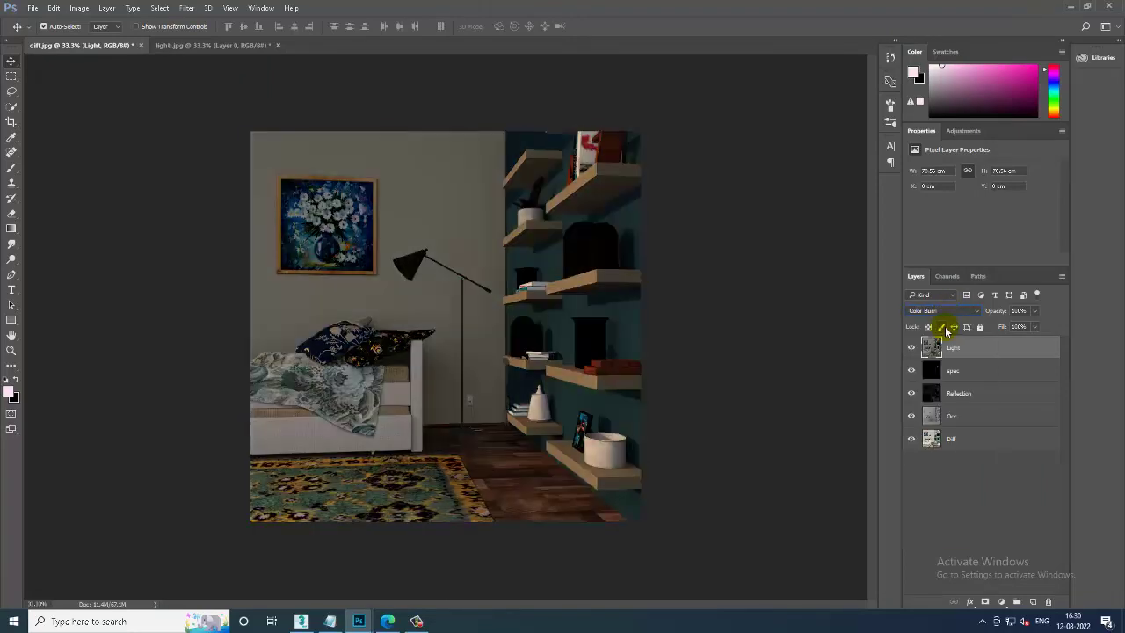
pyautogui.press('Down')
pyautogui.press('Down')
pyautogui.press('Down')
pyautogui.press('Down')
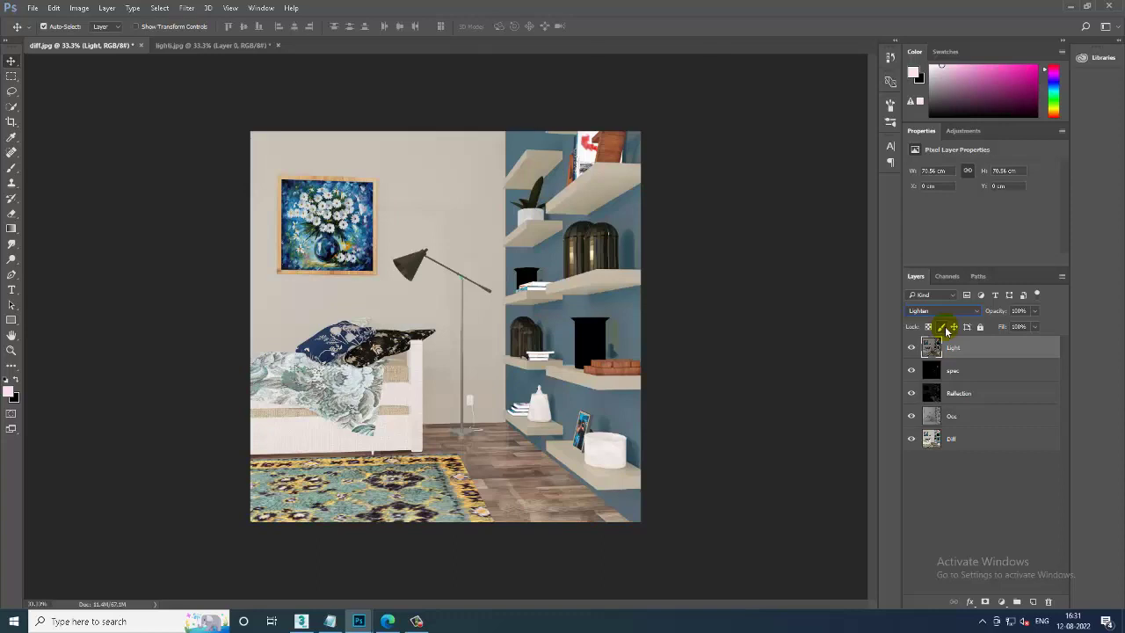
pyautogui.press('Down')
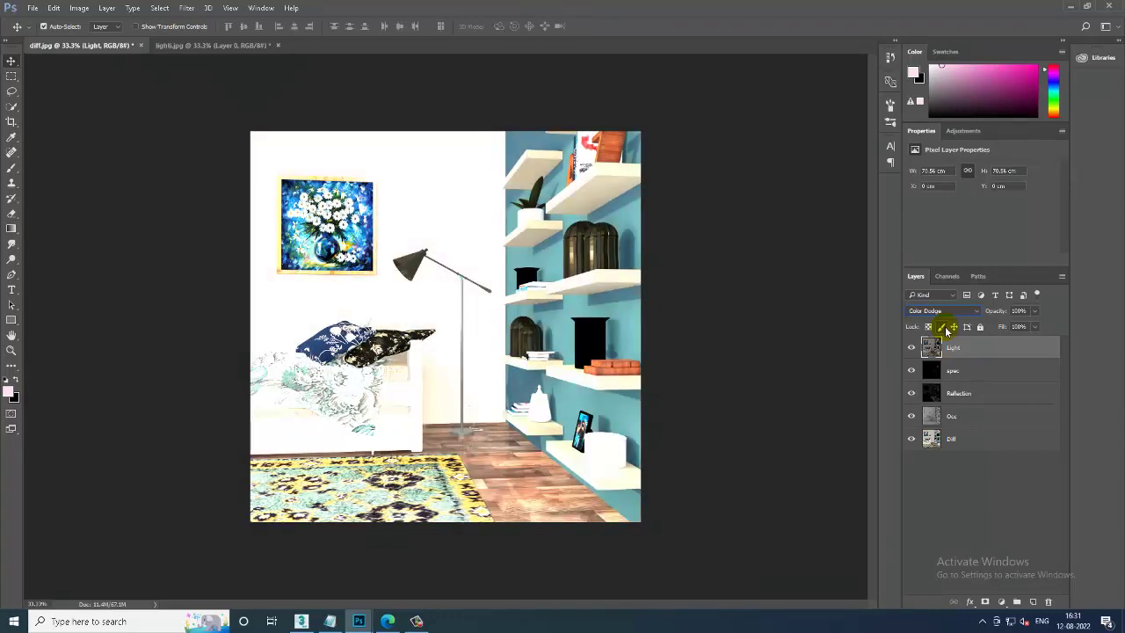
pyautogui.press('Down')
pyautogui.press('Down')
pyautogui.press('Down')
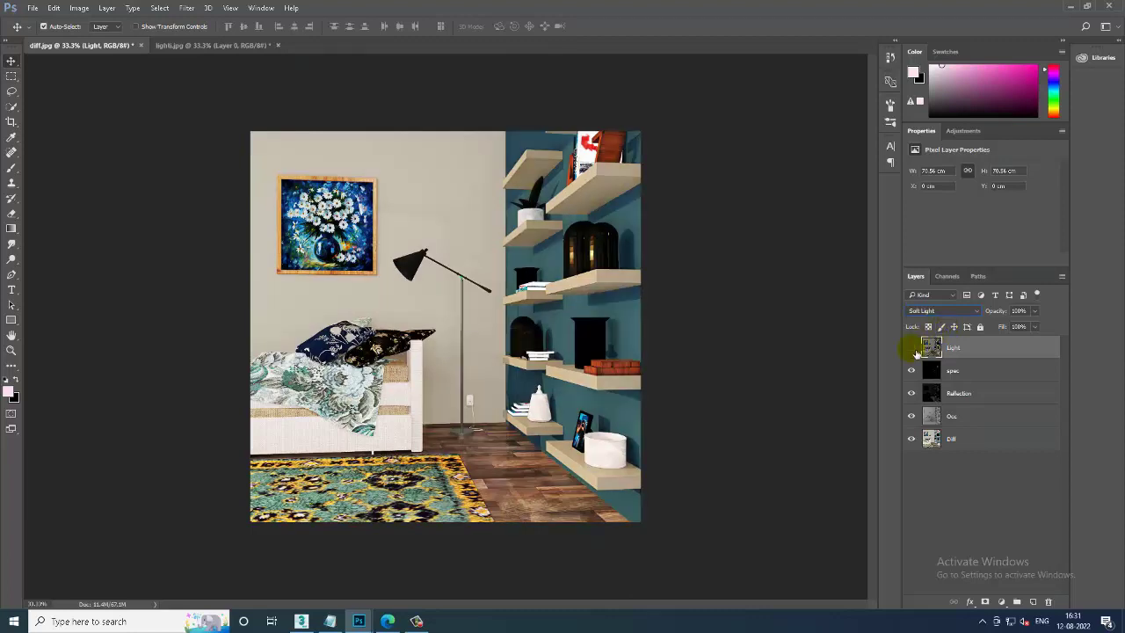
# Toggle the Light layer's visibility repeatedly to compare the render with and without it.
pyautogui.click(912, 347)
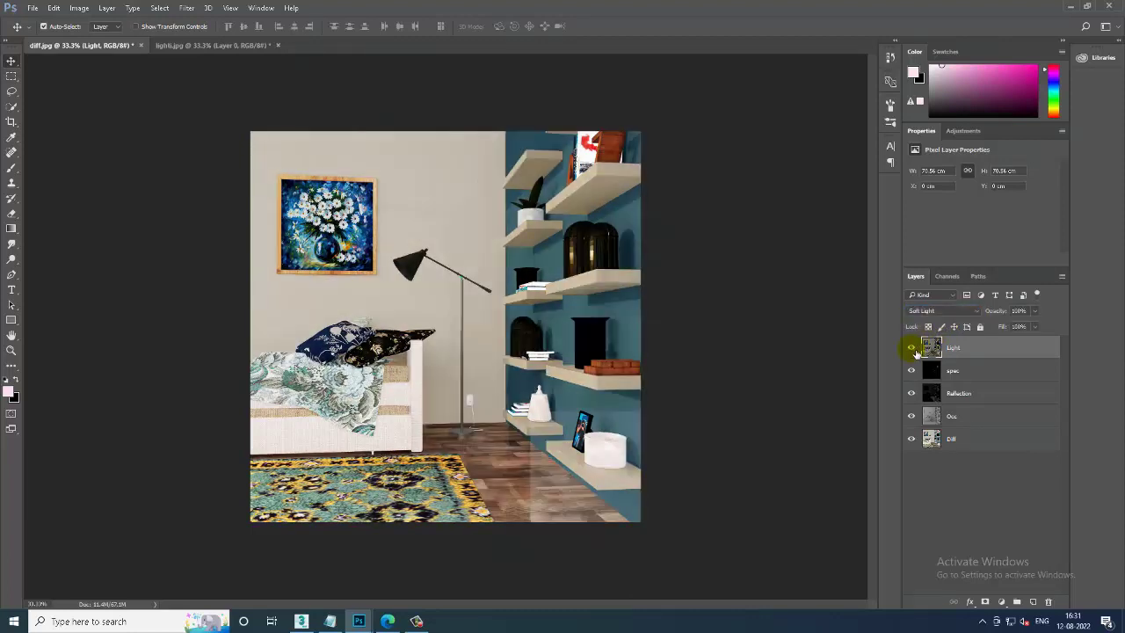
pyautogui.click(911, 347)
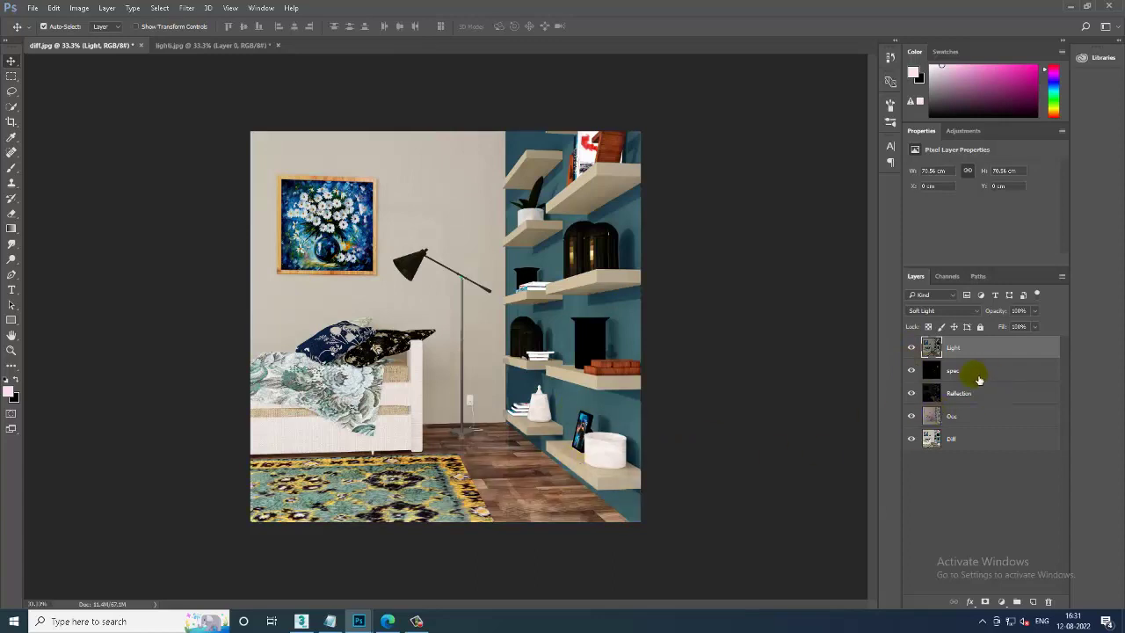
pyautogui.click(911, 347)
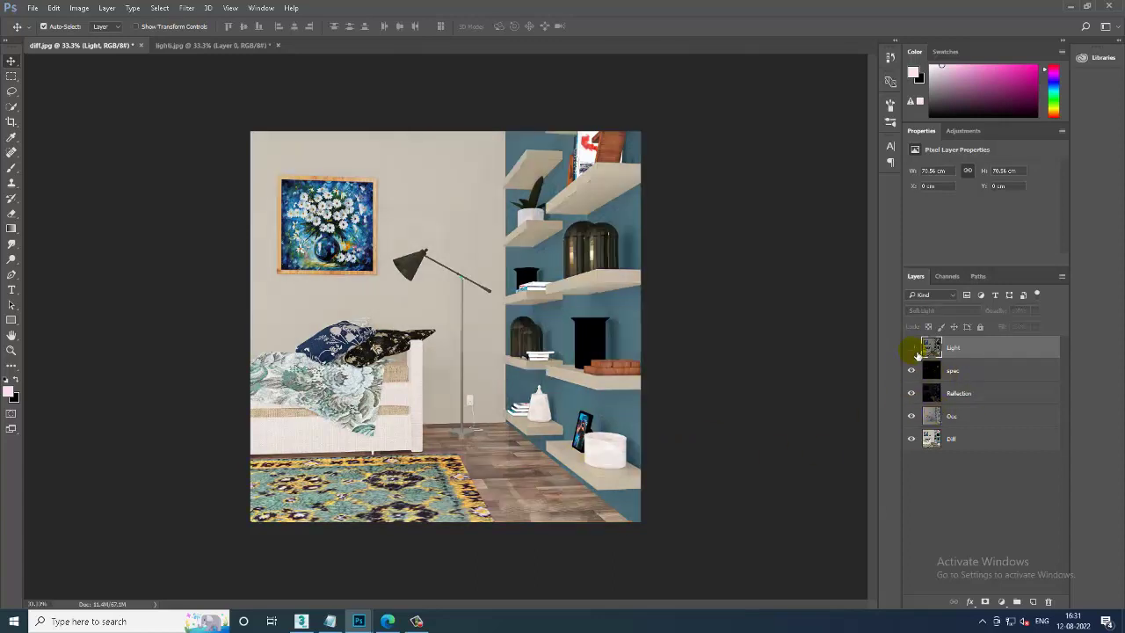
pyautogui.click(911, 348)
pyautogui.click(911, 348)
pyautogui.click(912, 348)
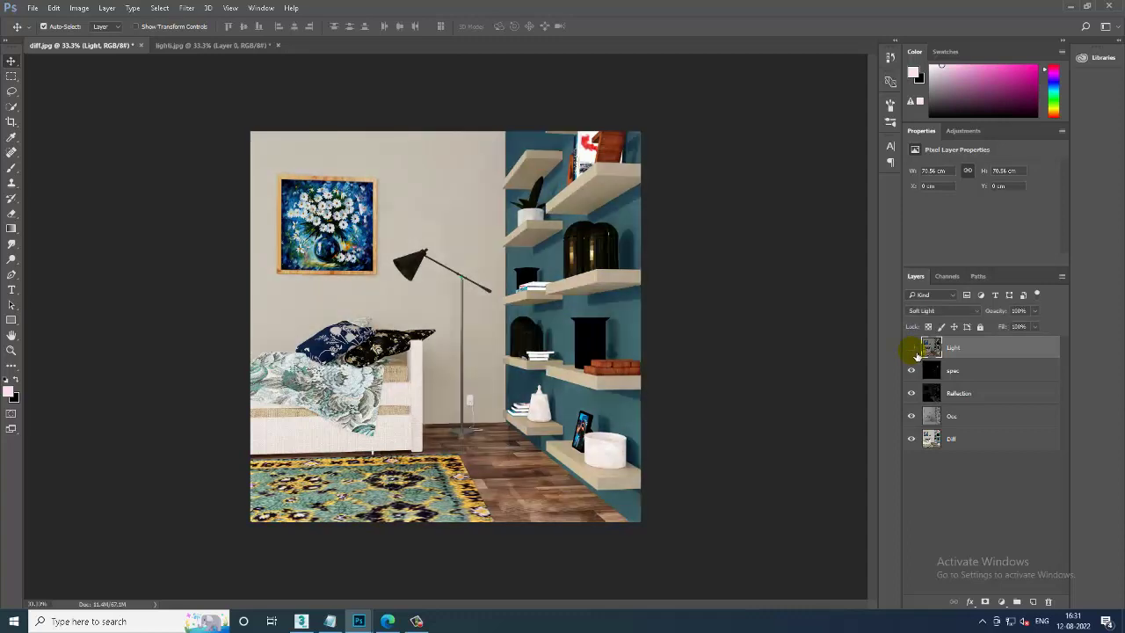
pyautogui.click(911, 348)
# Open the GI render pass, unlock it, and drag it into the diff document aligned to the canvas.
pyautogui.click(32, 8)
pyautogui.click(35, 33)
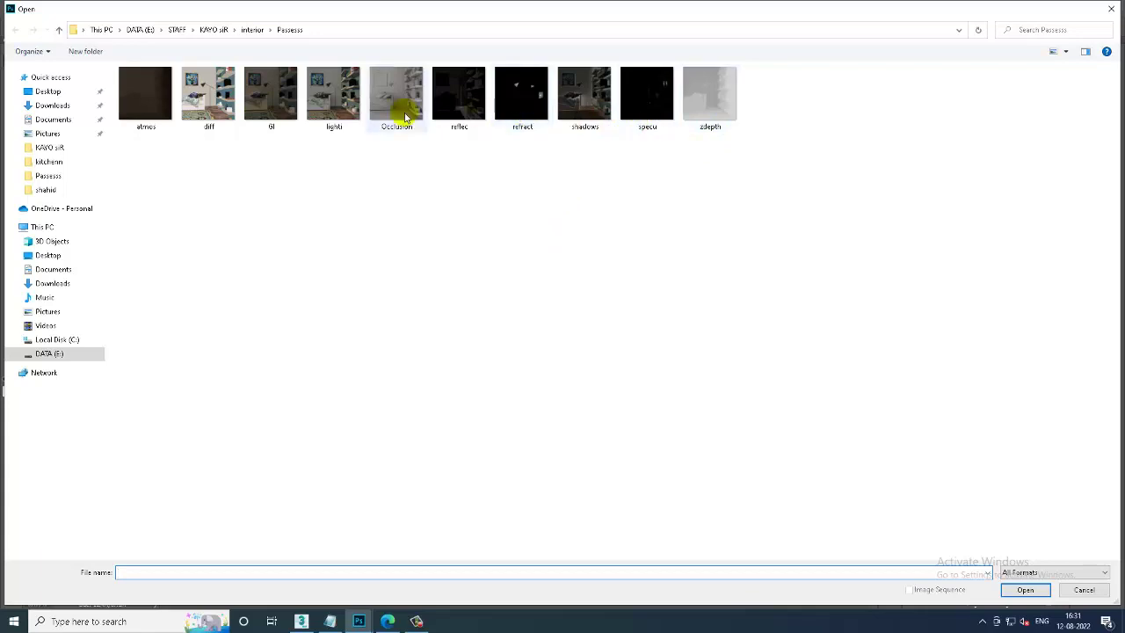
pyautogui.doubleClick(272, 95)
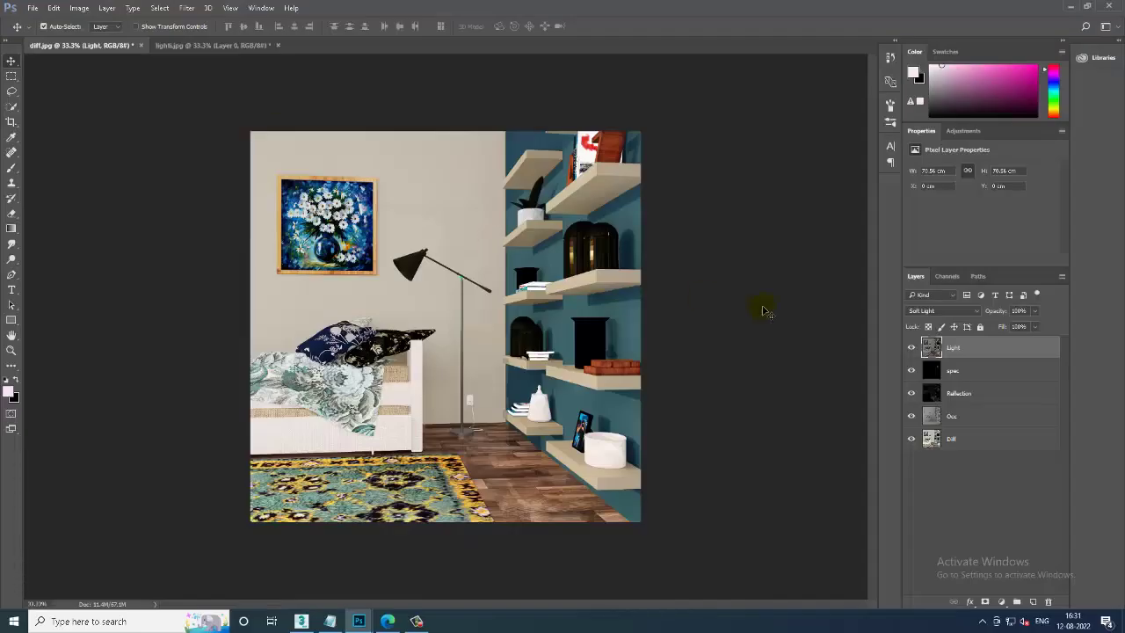
pyautogui.click(1047, 347)
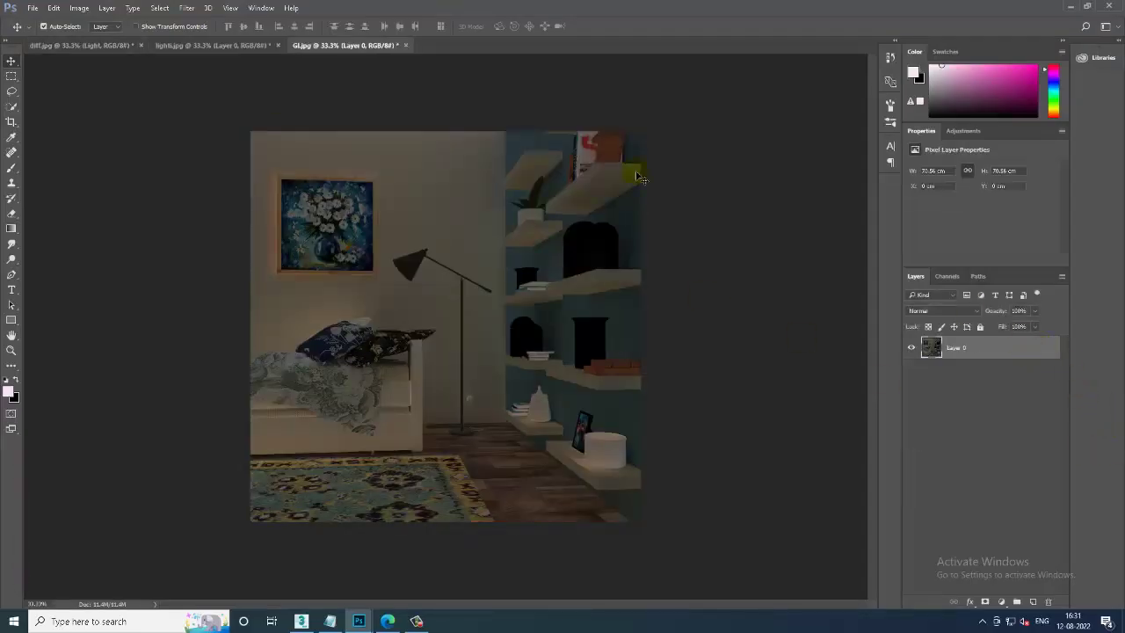
pyautogui.moveTo(349, 45); pyautogui.dragTo(672, 232)
pyautogui.moveTo(850, 468)
pyautogui.mouseDown()
pyautogui.moveTo(396, 319)
pyautogui.moveTo(472, 324)
pyautogui.mouseUp()
pyautogui.click(966, 229)
# Rename Layer 1 to 'GI' and trial lightening blend modes such as Lighten and Linear Dodge.
pyautogui.doubleClick(958, 348)
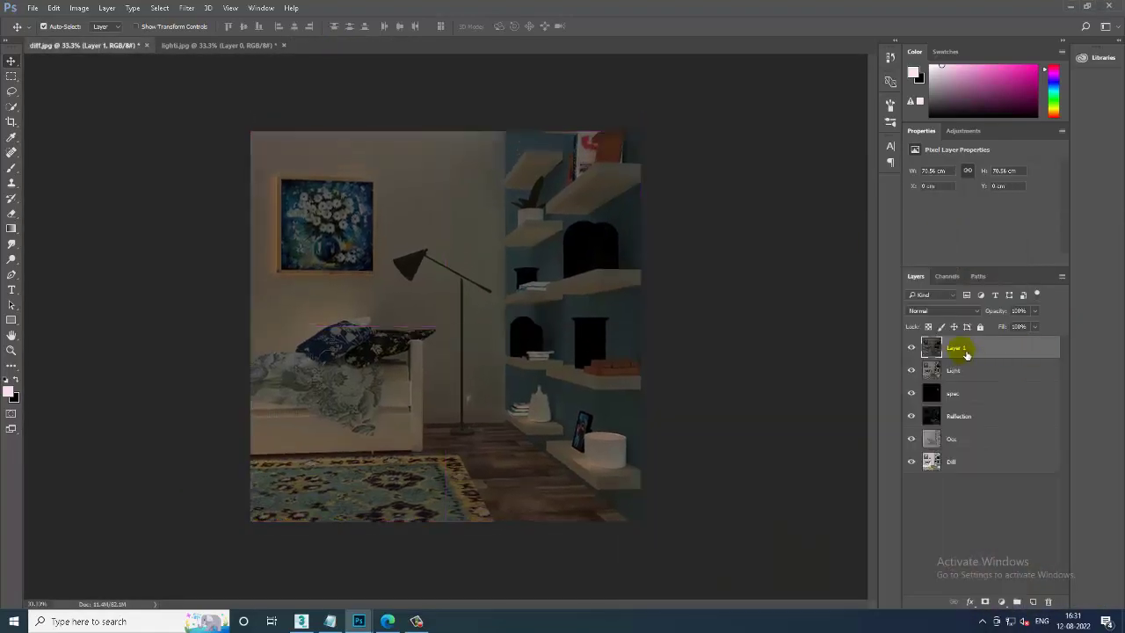
pyautogui.write('GI')
pyautogui.press('Return')
pyautogui.click(940, 311)
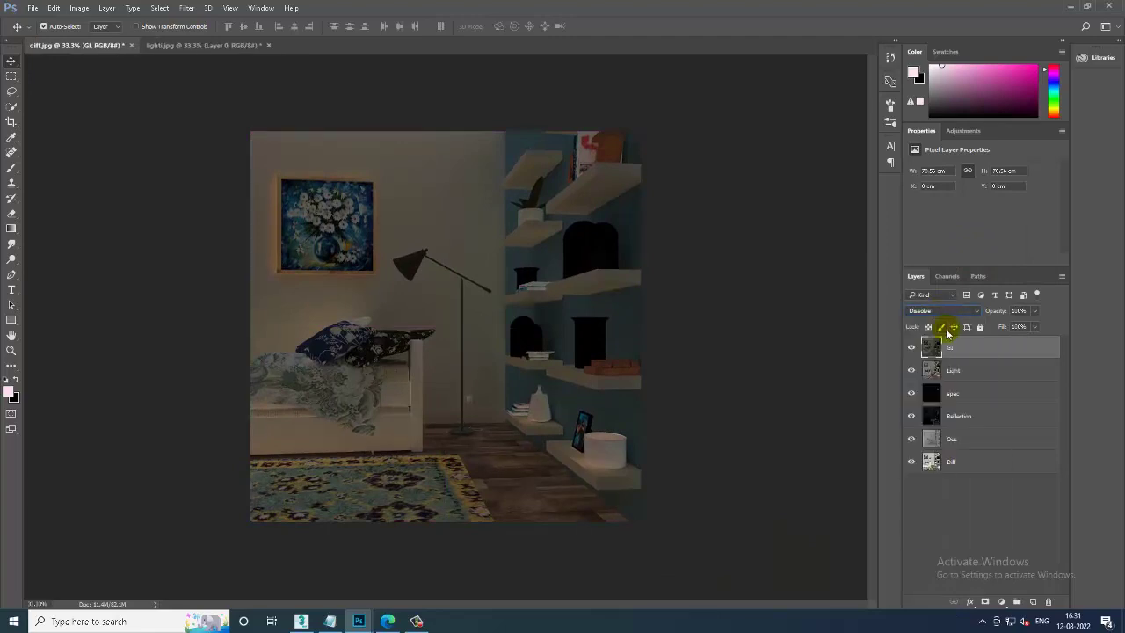
pyautogui.press('Down')
pyautogui.press('Down')
pyautogui.press('Down')
pyautogui.press('Down')
pyautogui.press('Down')
pyautogui.press('Down')
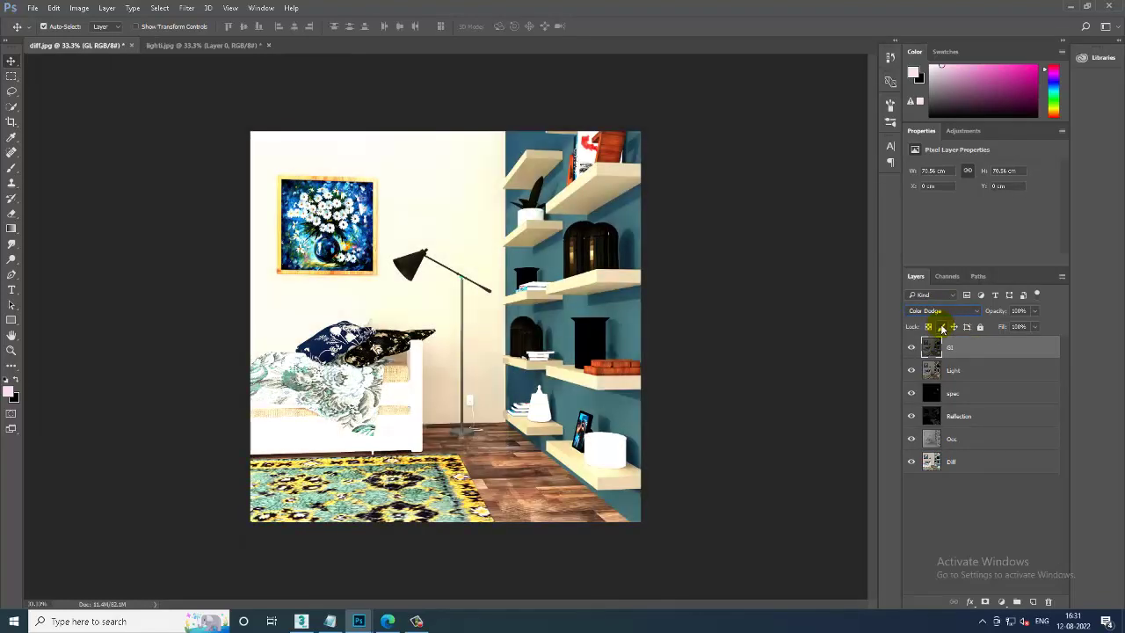
pyautogui.press('Down')
pyautogui.press('Down')
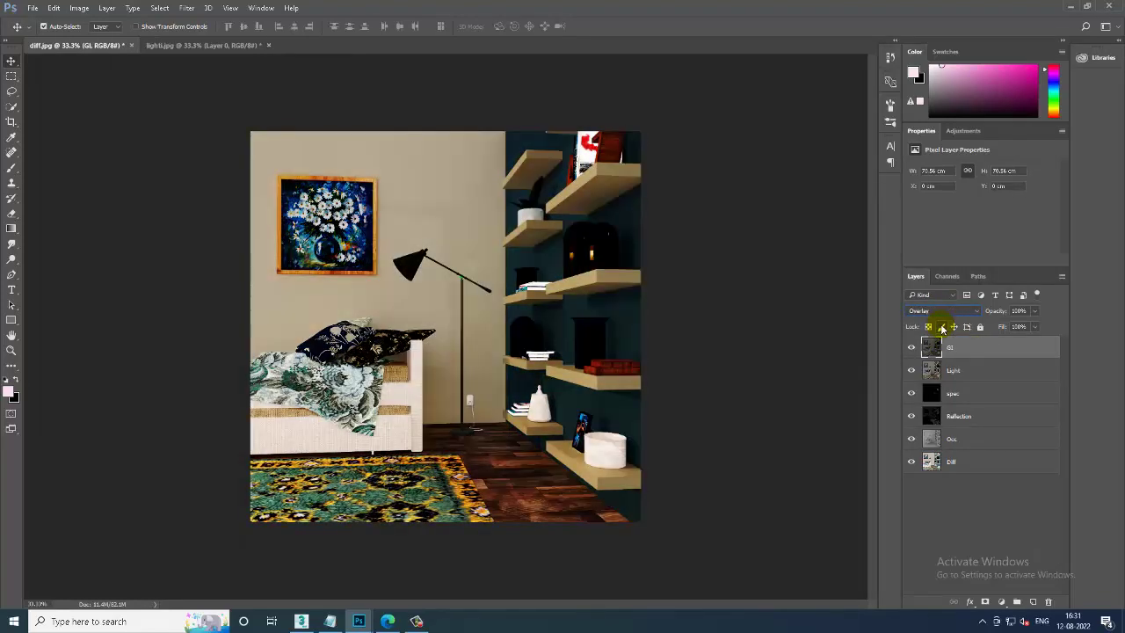
pyautogui.press('Down')
pyautogui.press('Down')
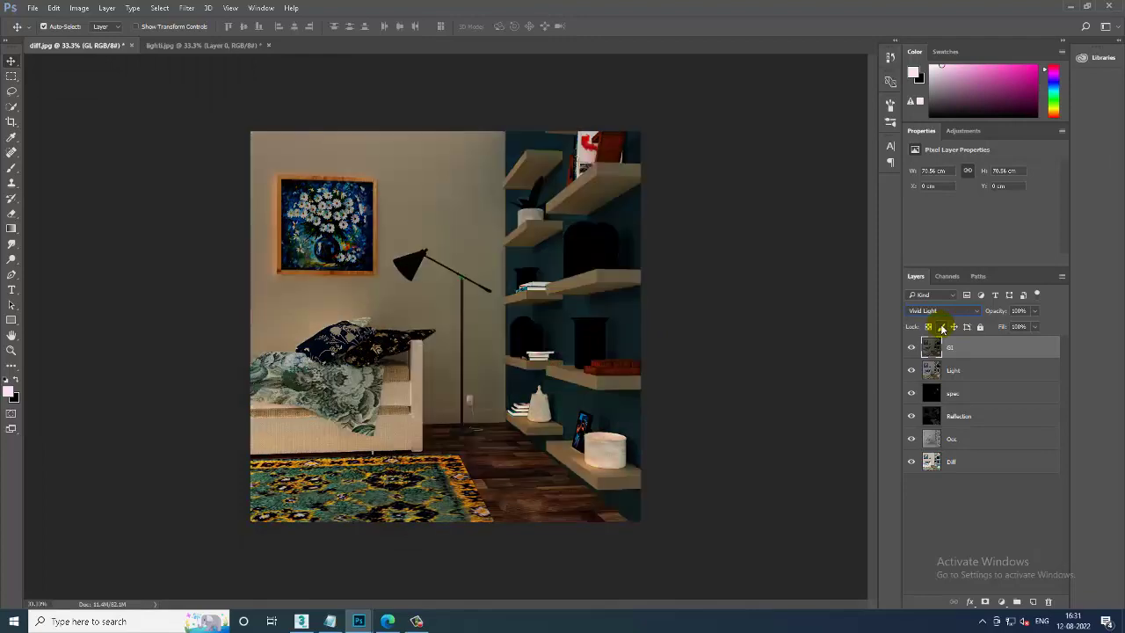
pyautogui.press('Down')
# Compare Darker Color, Pin Light, Color Dodge and Lighten on GI, toggling its visibility.
pyautogui.press('Down')
pyautogui.click(933, 309)
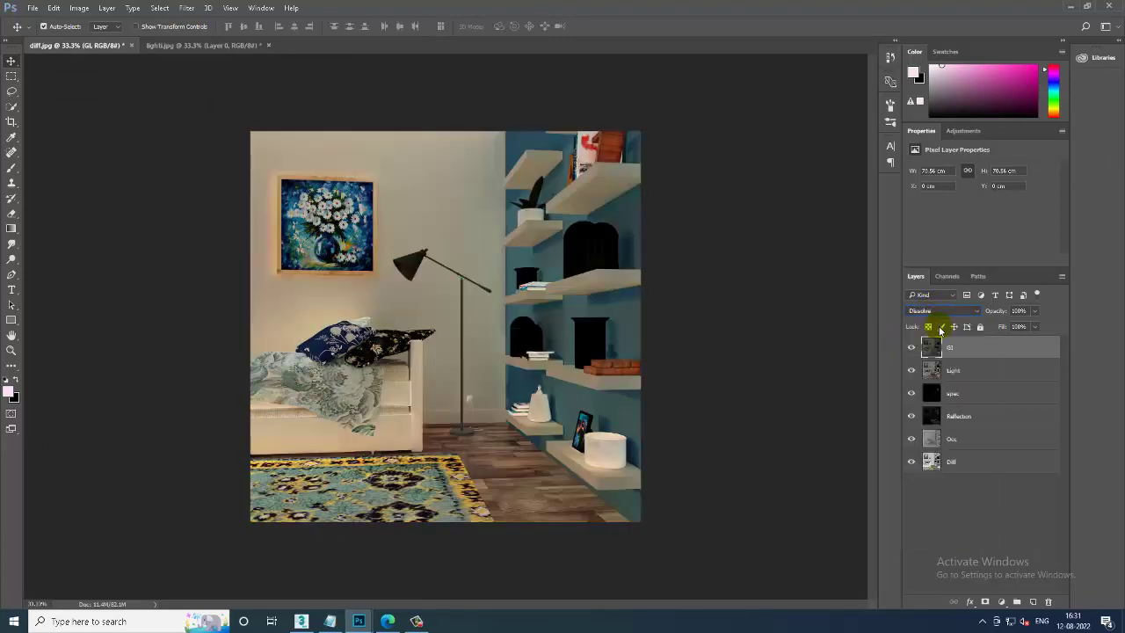
pyautogui.press('Down')
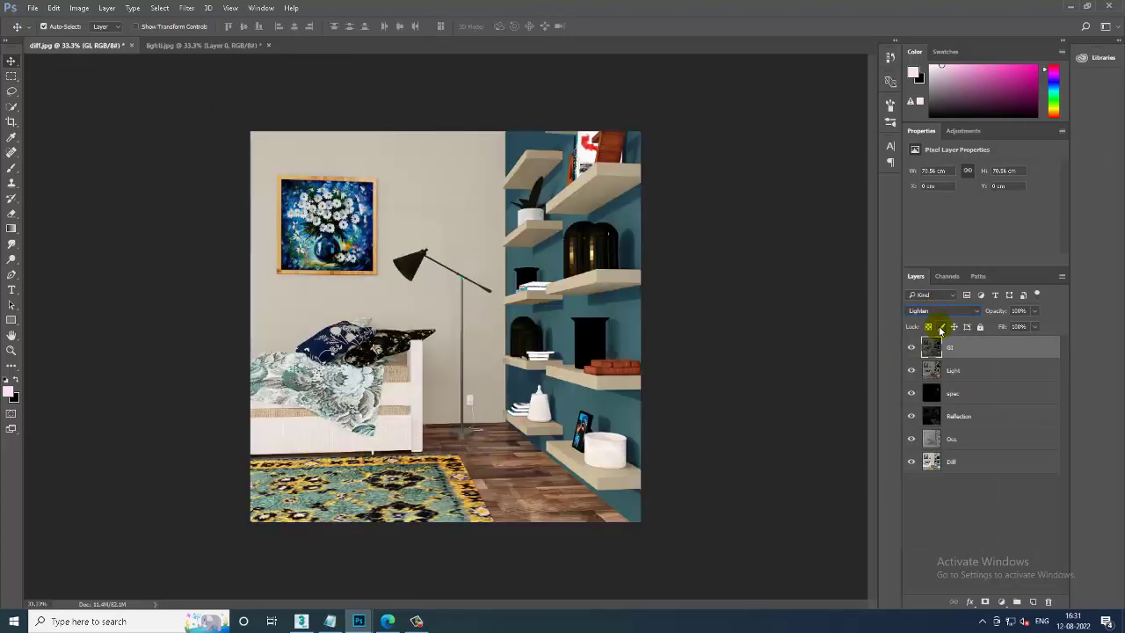
pyautogui.press('Down')
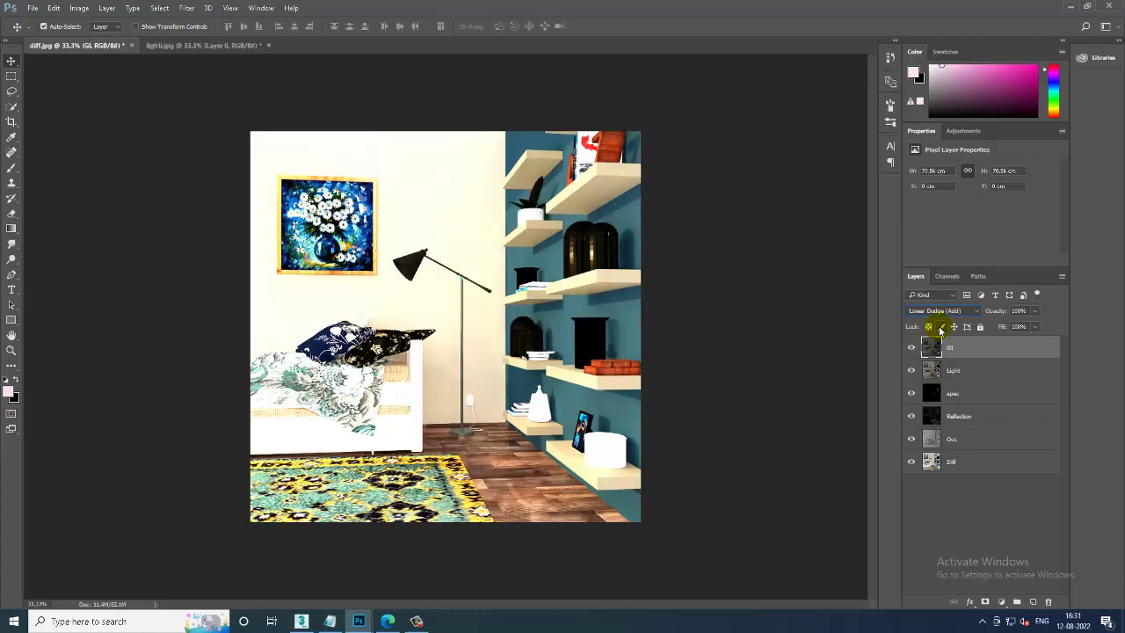
pyautogui.press('Down')
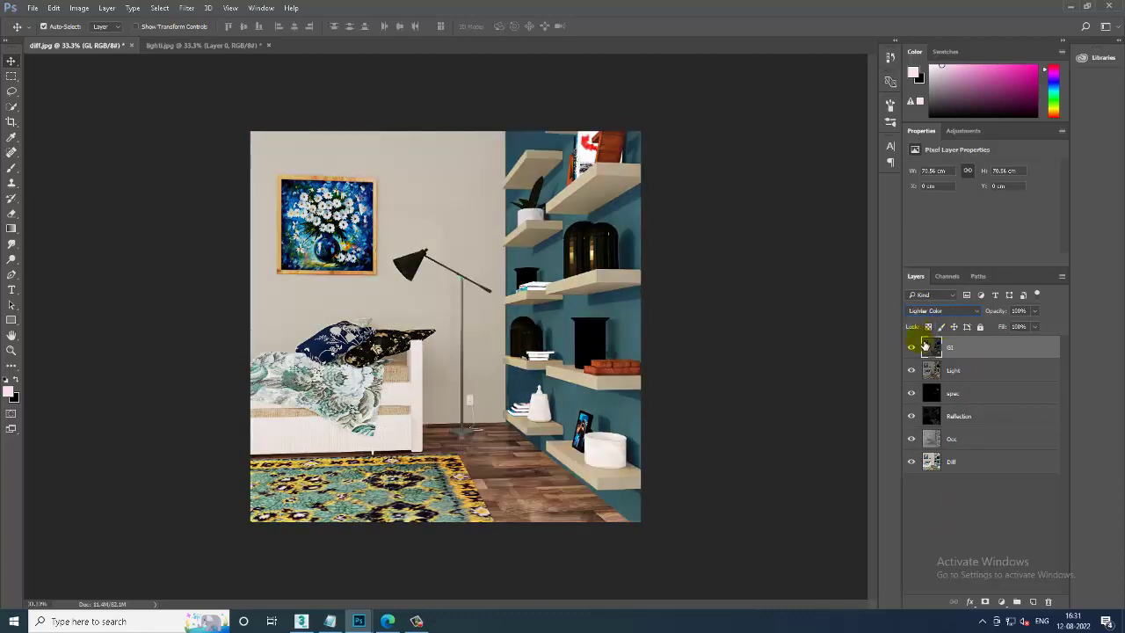
pyautogui.press('Up')
pyautogui.press('Up')
pyautogui.press('Up')
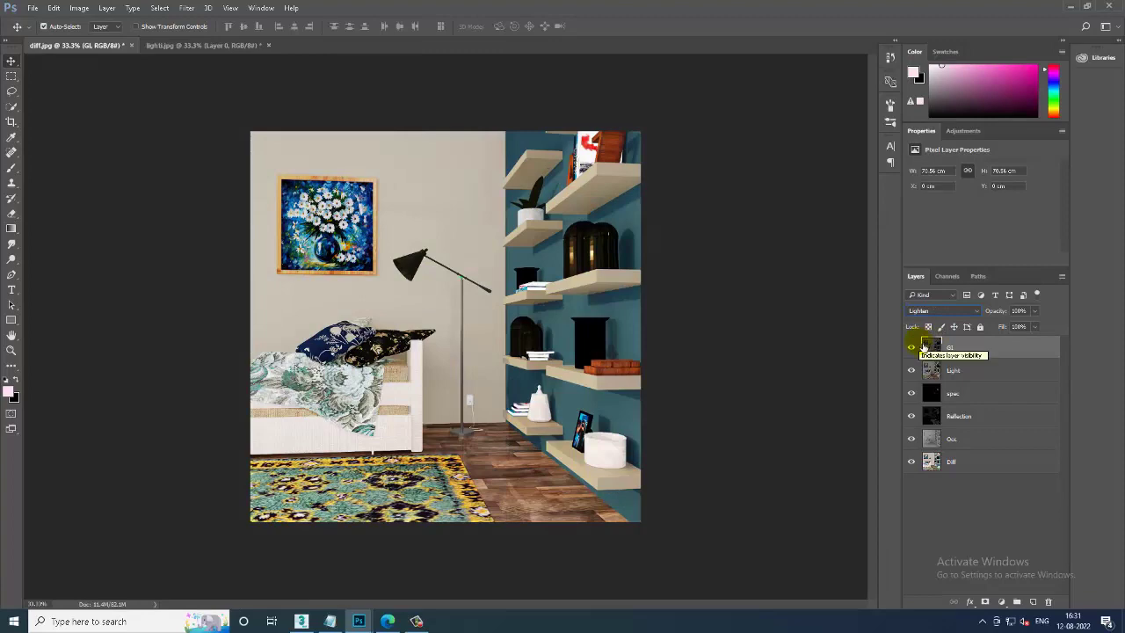
pyautogui.click(913, 348)
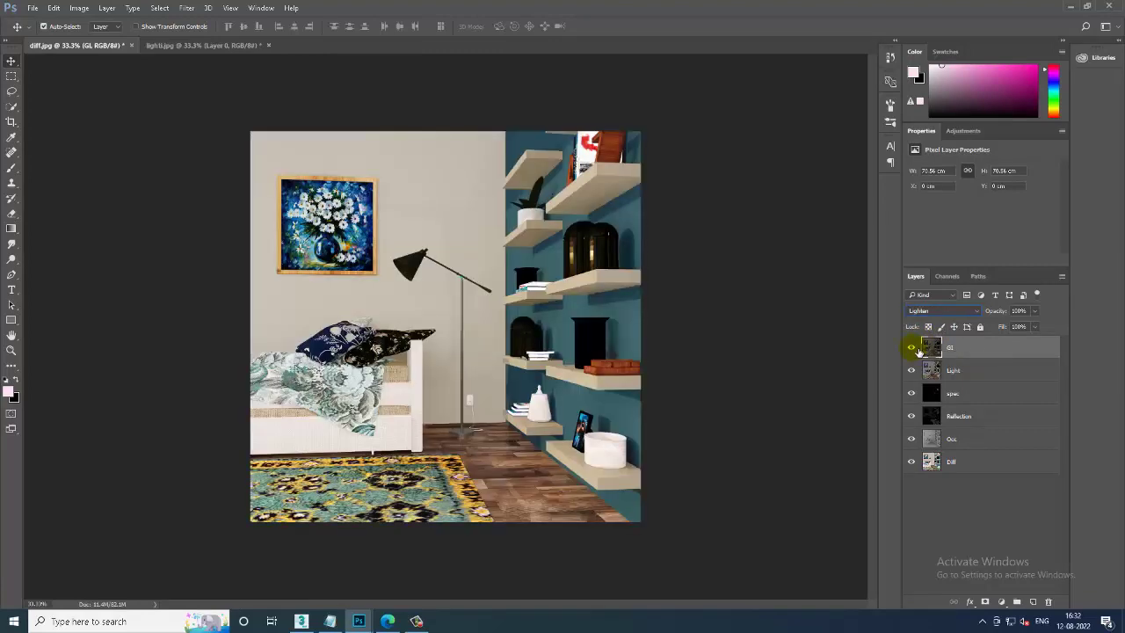
pyautogui.press('Up')
pyautogui.press('Down')
pyautogui.click(913, 348)
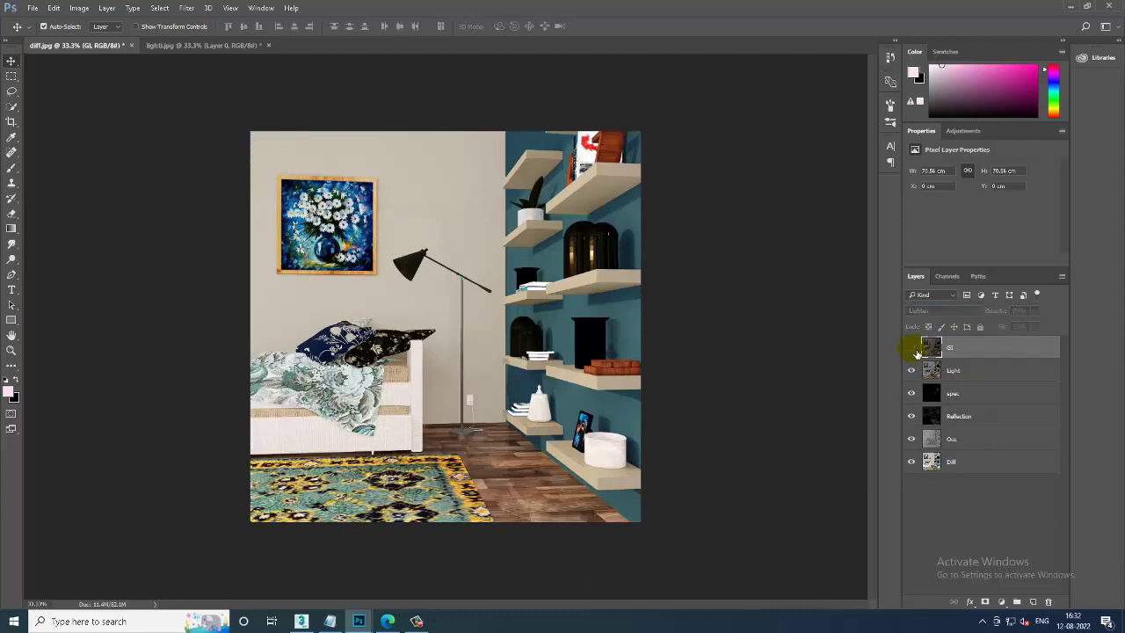
# Try Soft Light and Overlay on GI, then settle on Screen and compare it hidden and shown.
pyautogui.click(934, 313)
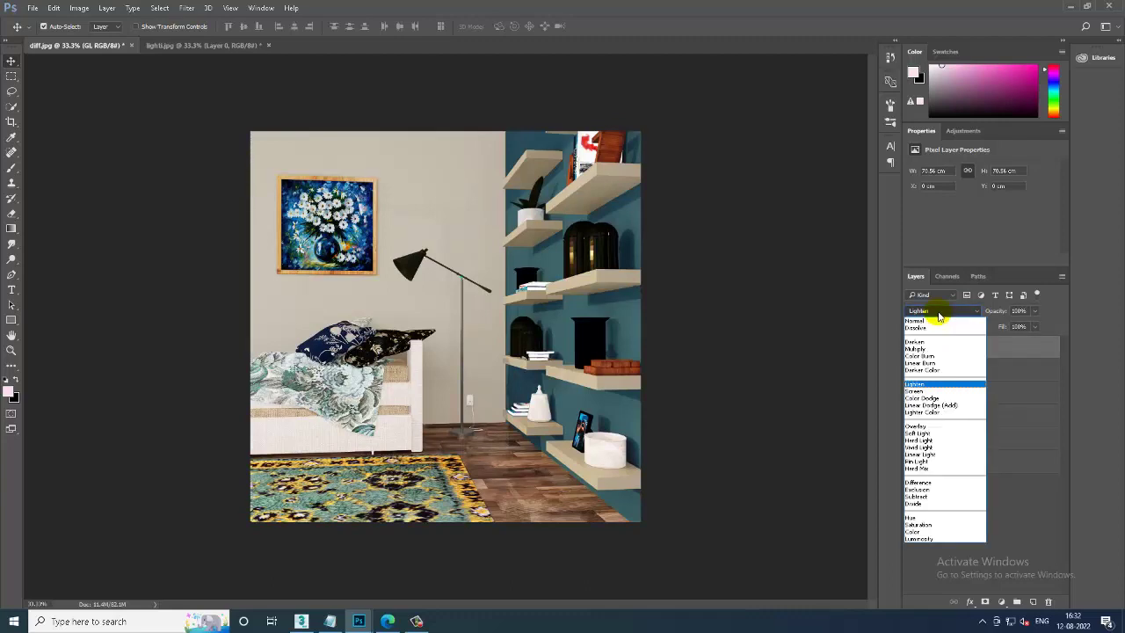
pyautogui.click(937, 433)
pyautogui.click(934, 312)
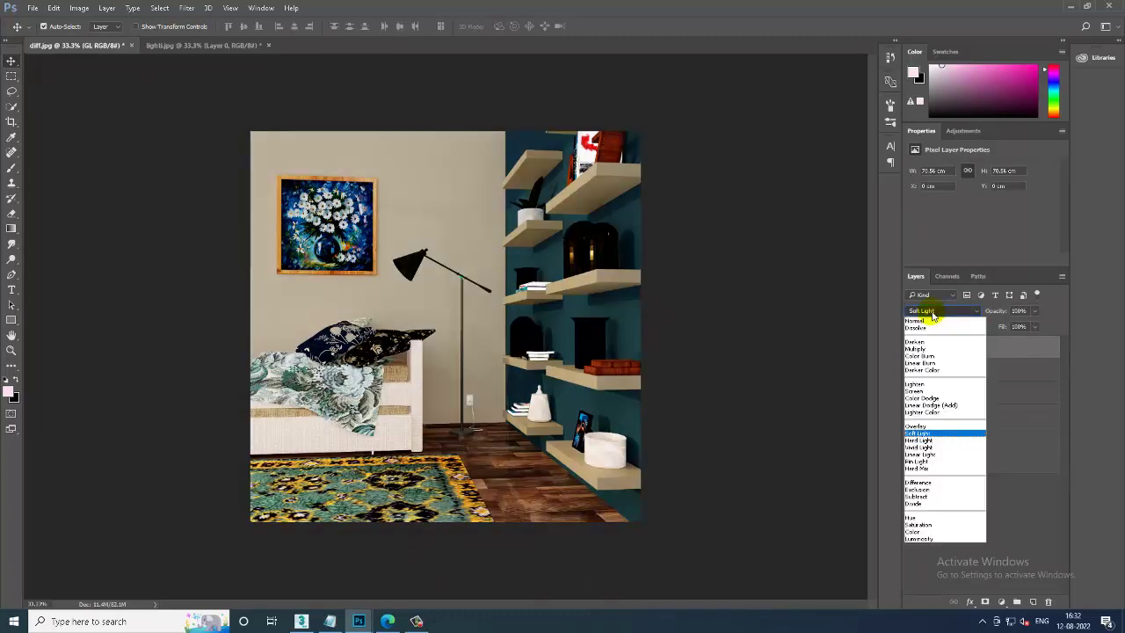
pyautogui.click(934, 428)
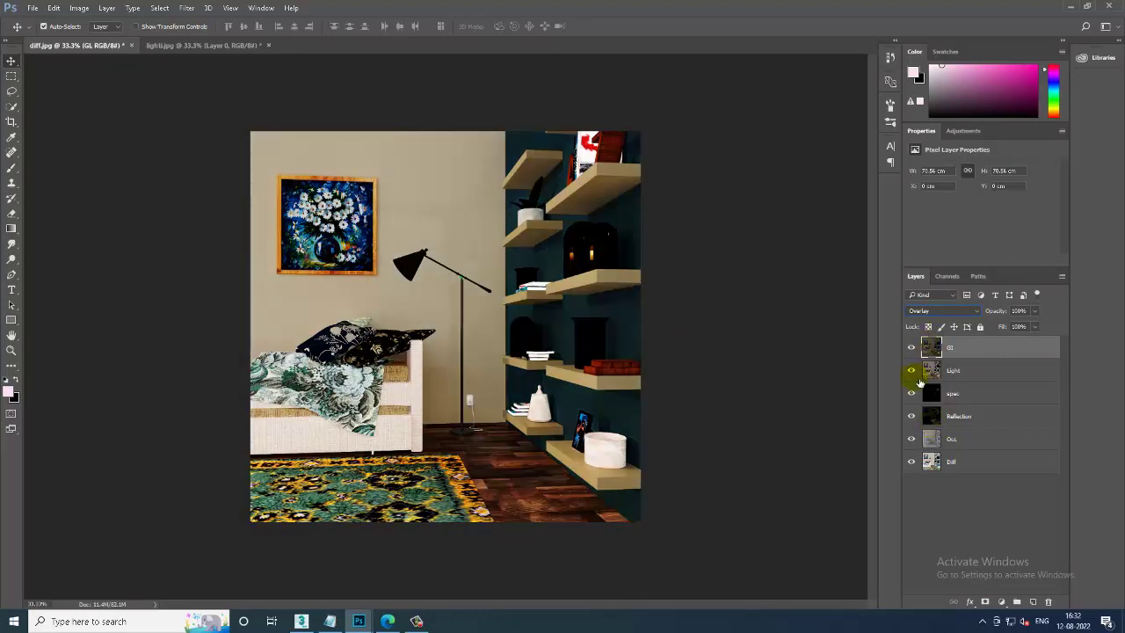
pyautogui.click(911, 347)
pyautogui.click(940, 312)
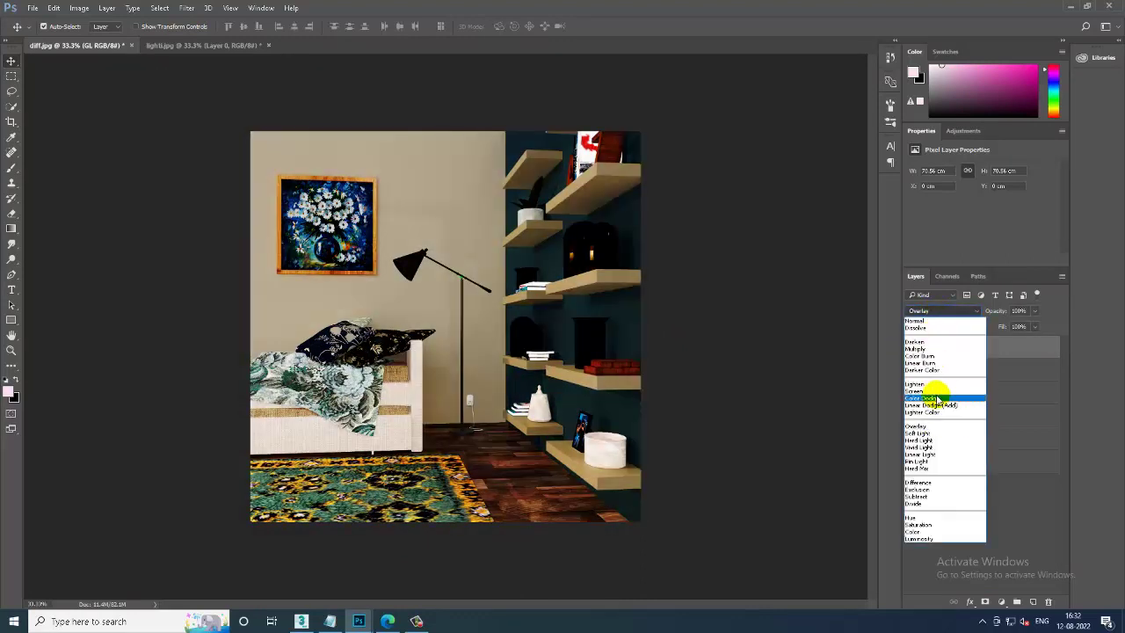
pyautogui.click(941, 391)
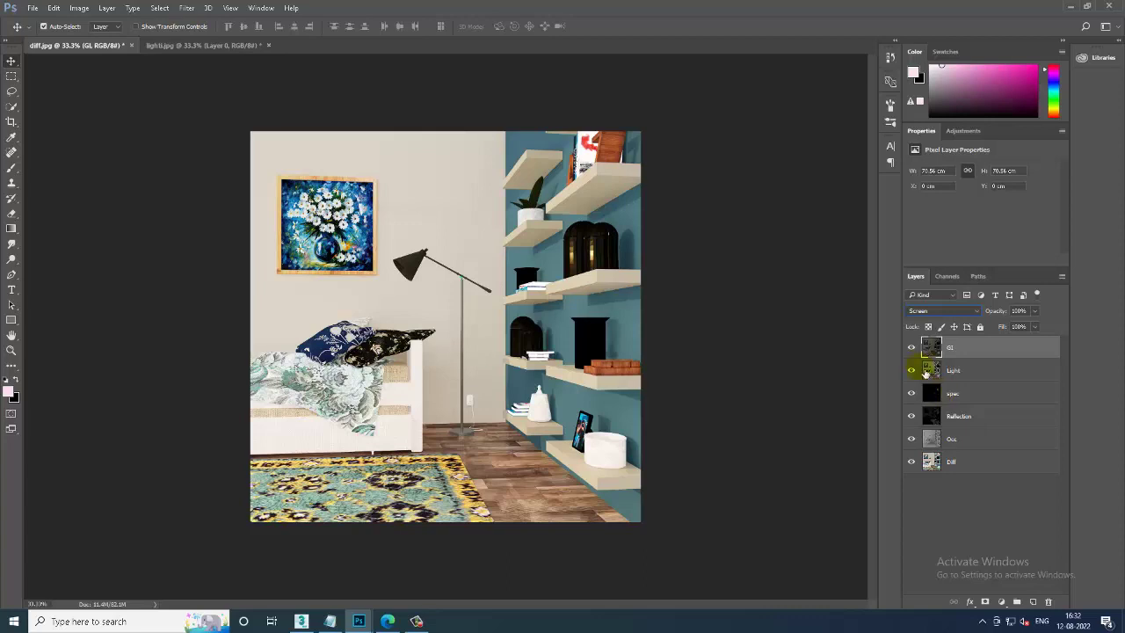
pyautogui.click(911, 348)
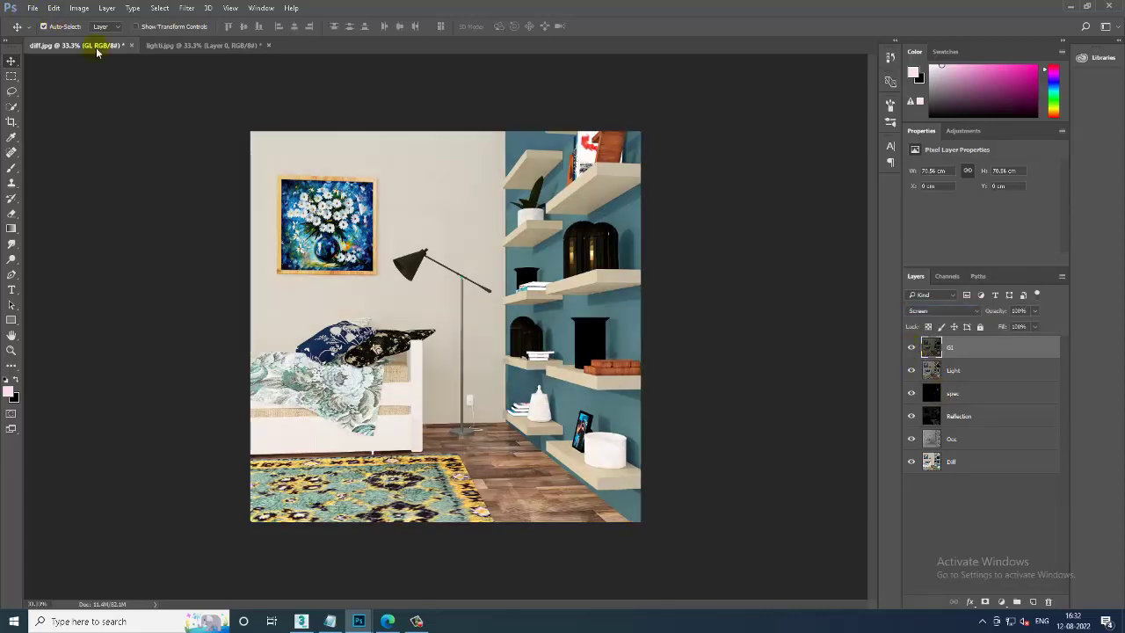
# Open the atmos render pass and copy it into the diff composite as a new layer.
pyautogui.click(32, 8)
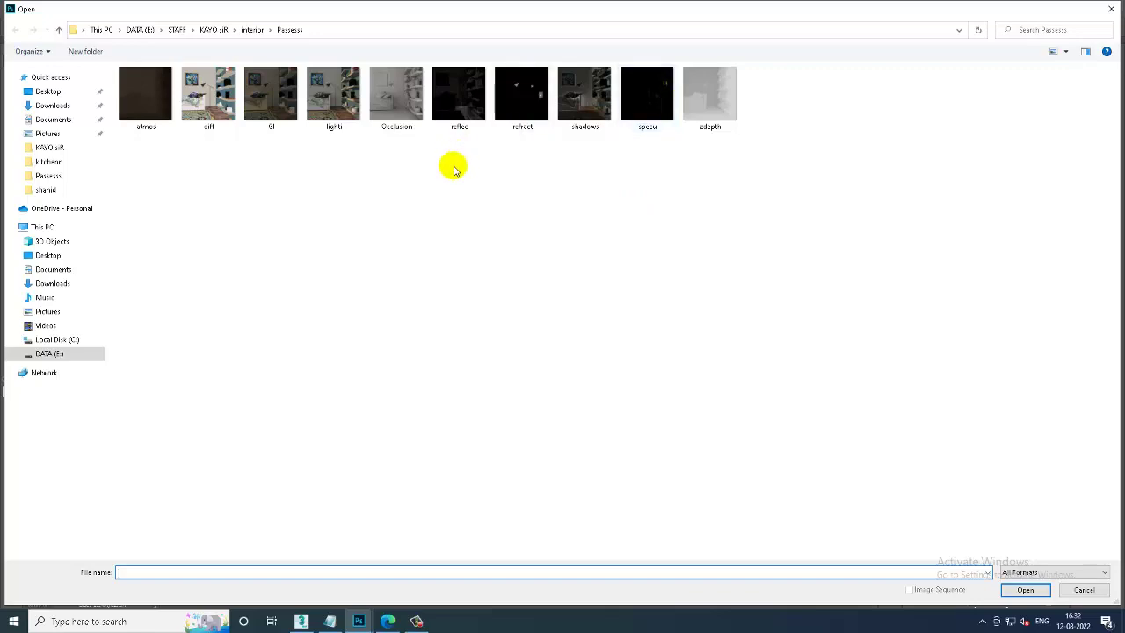
pyautogui.doubleClick(151, 89)
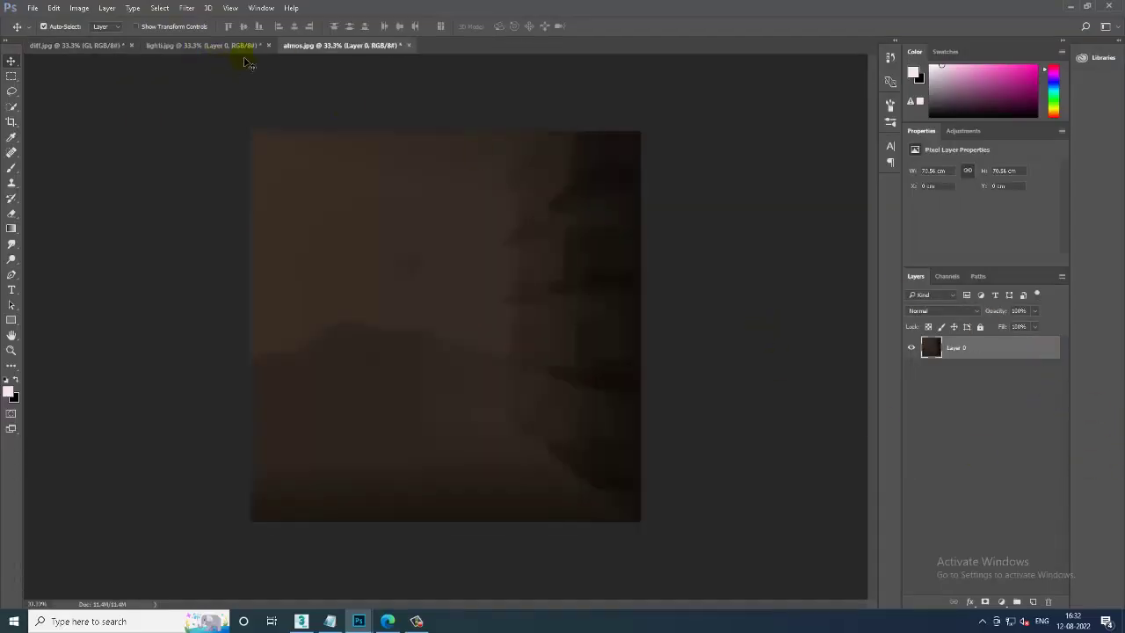
pyautogui.moveTo(332, 45); pyautogui.dragTo(567, 167)
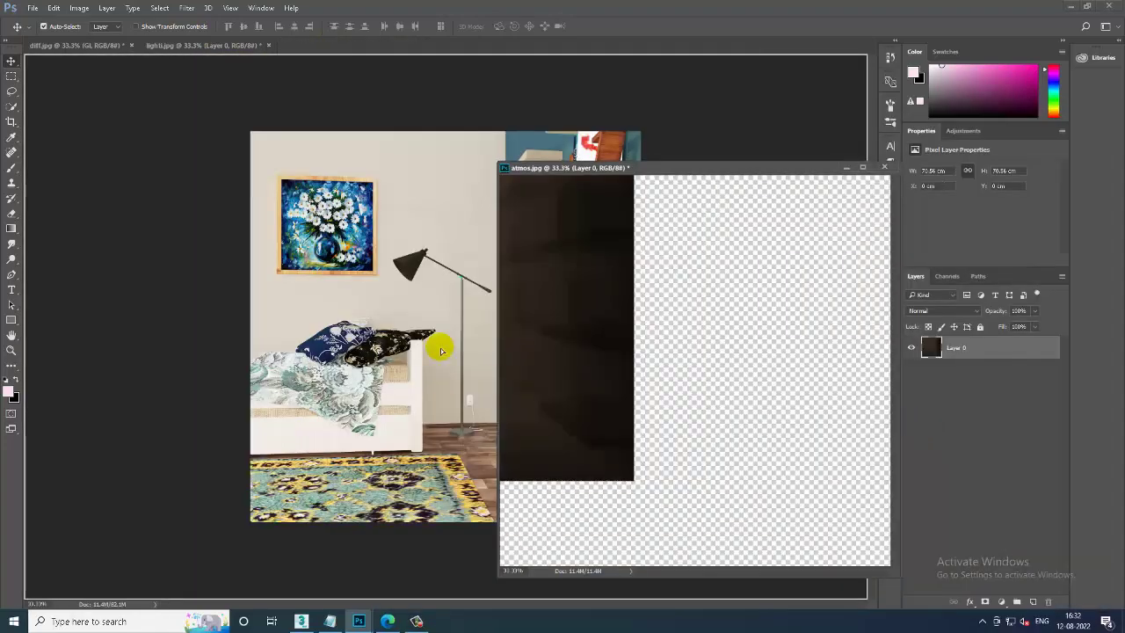
pyautogui.moveTo(793, 444)
pyautogui.mouseDown()
pyautogui.moveTo(447, 350)
pyautogui.moveTo(557, 393)
pyautogui.mouseUp()
pyautogui.click(864, 173)
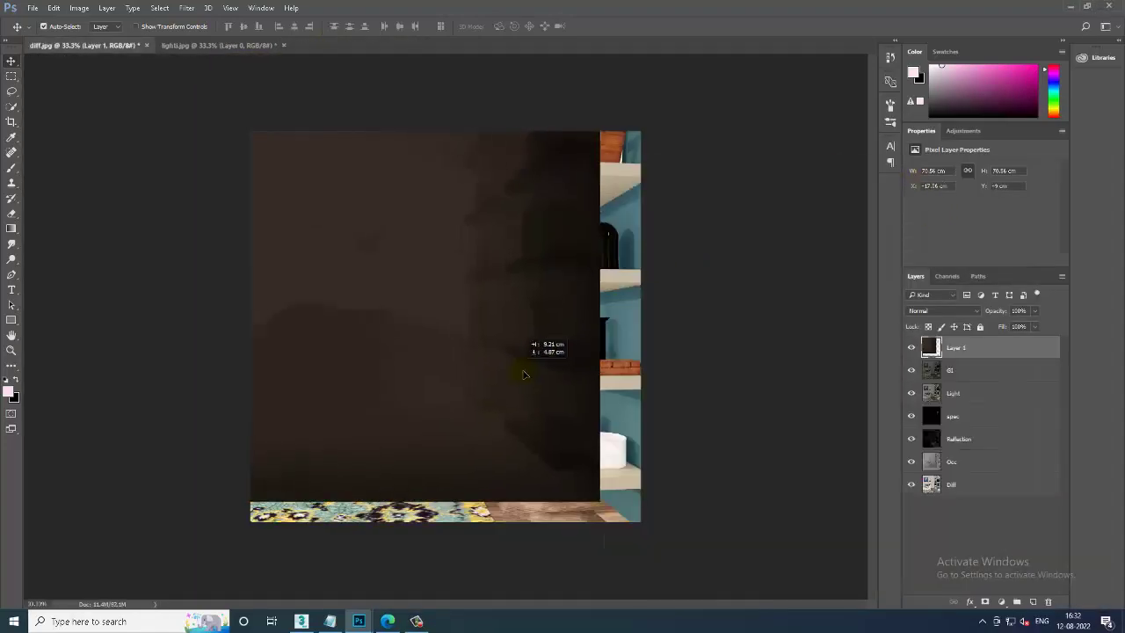
# Cycle the atmos layer's blend modes through darkening and contrast options, ending at Lighten.
pyautogui.click(942, 311)
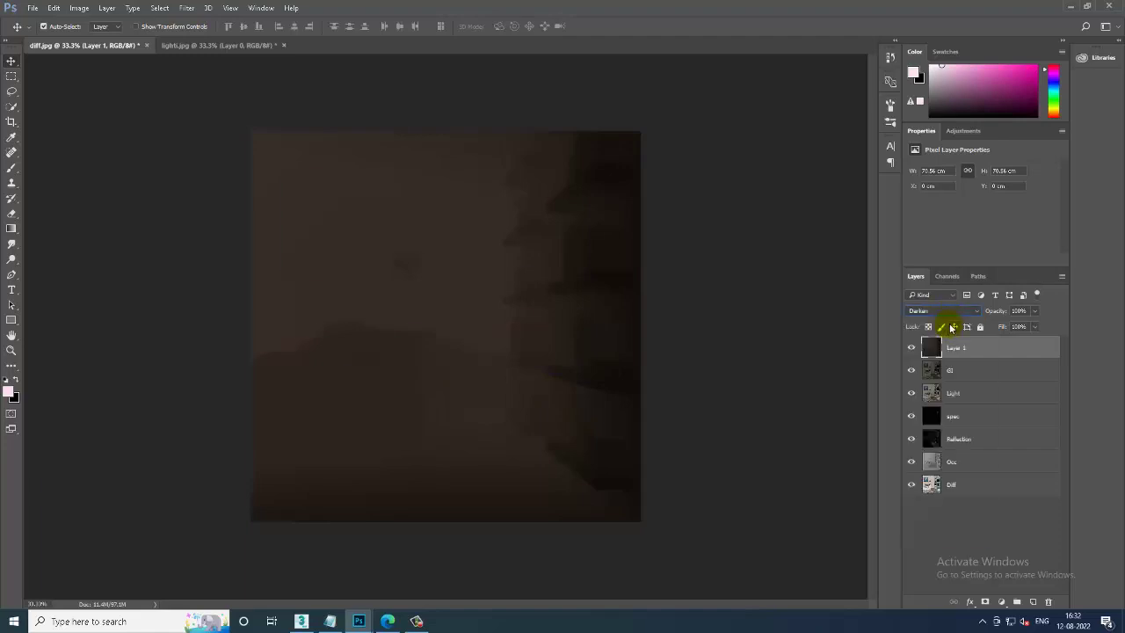
pyautogui.press('Down')
pyautogui.press('Down')
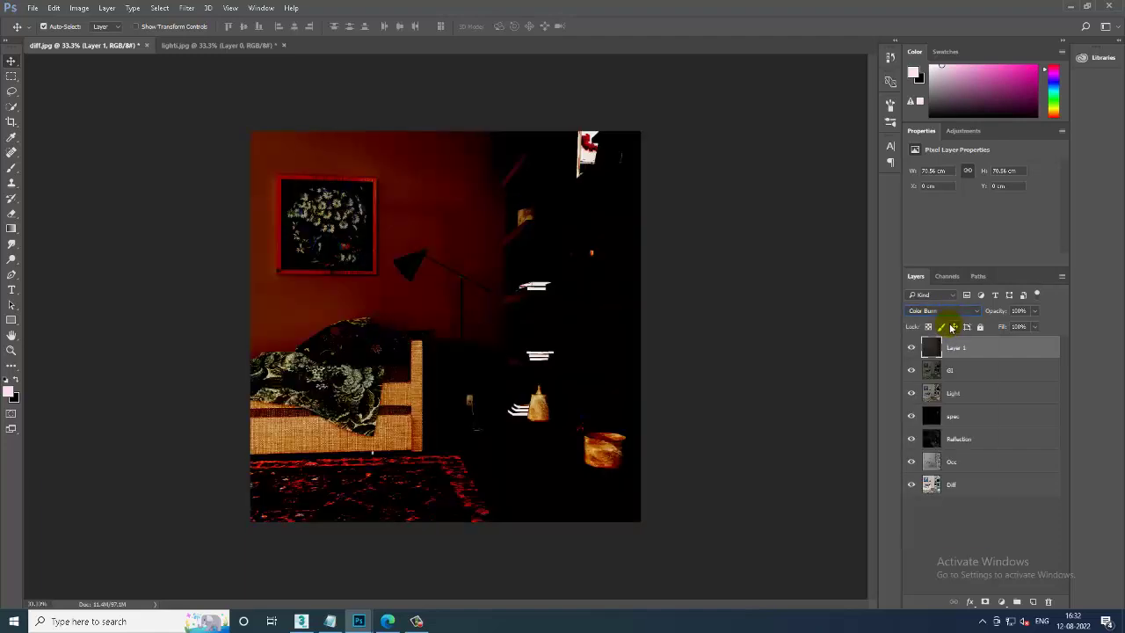
pyautogui.press('Down')
pyautogui.press('Down')
pyautogui.press('Down')
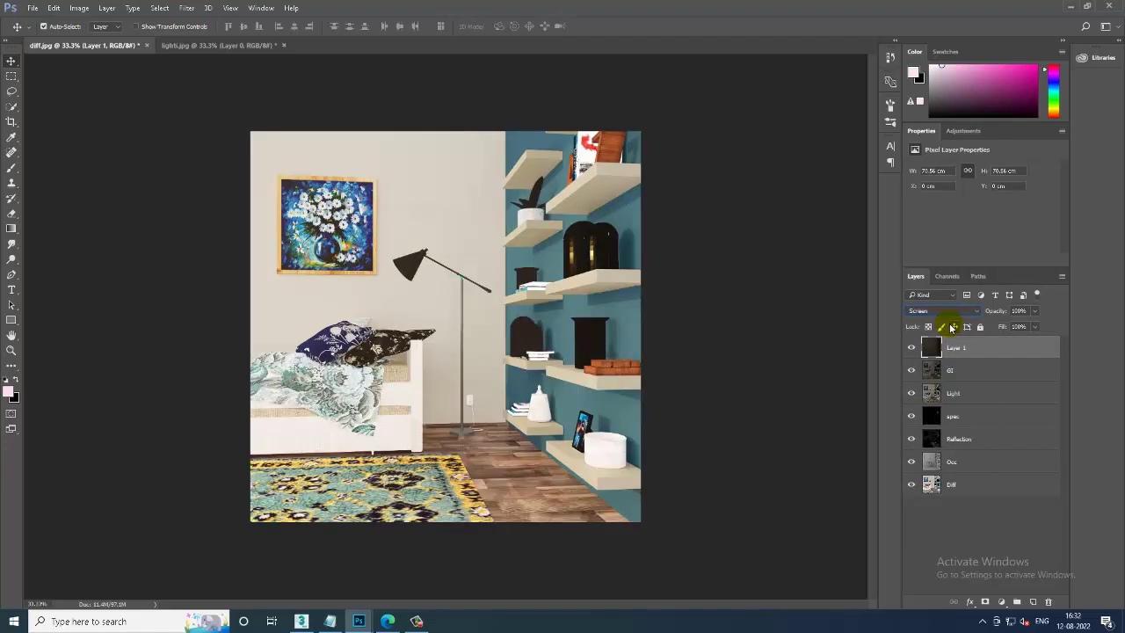
pyautogui.press('Down')
pyautogui.press('Down')
pyautogui.press('Down')
pyautogui.press('Down')
pyautogui.press('Down')
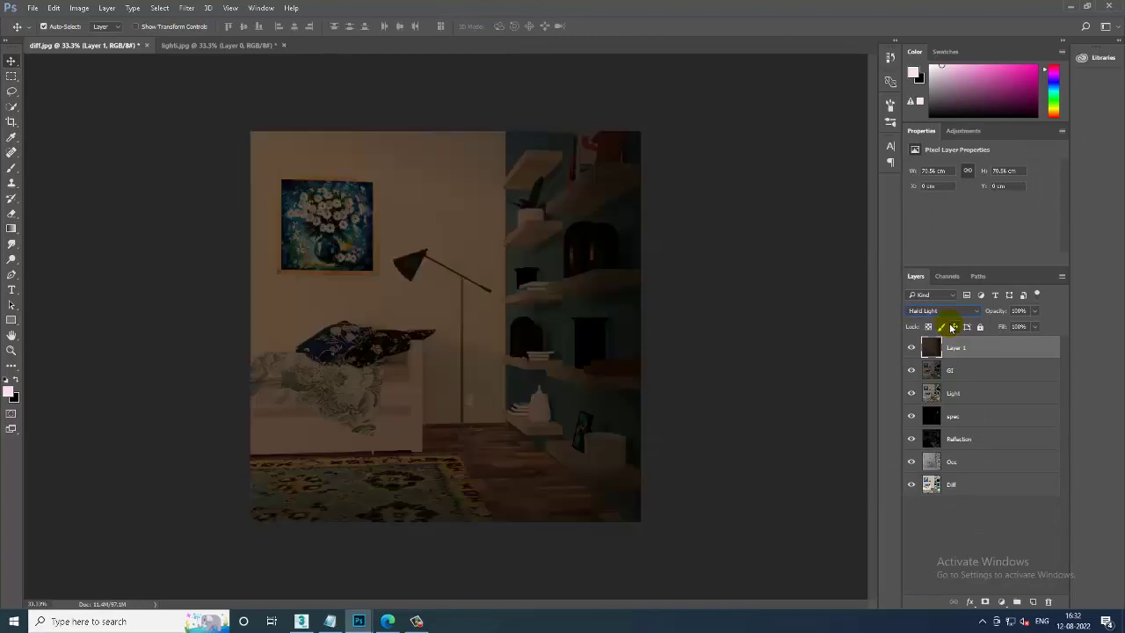
pyautogui.press('Down')
pyautogui.press('Down')
pyautogui.press('Down')
pyautogui.press('Down')
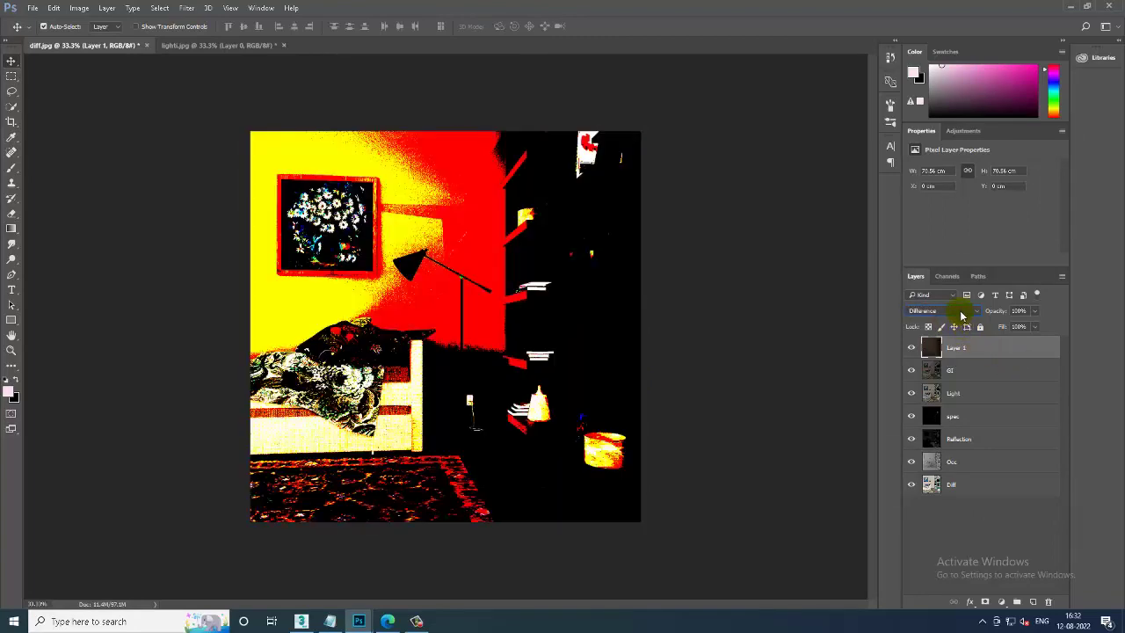
pyautogui.click(958, 311)
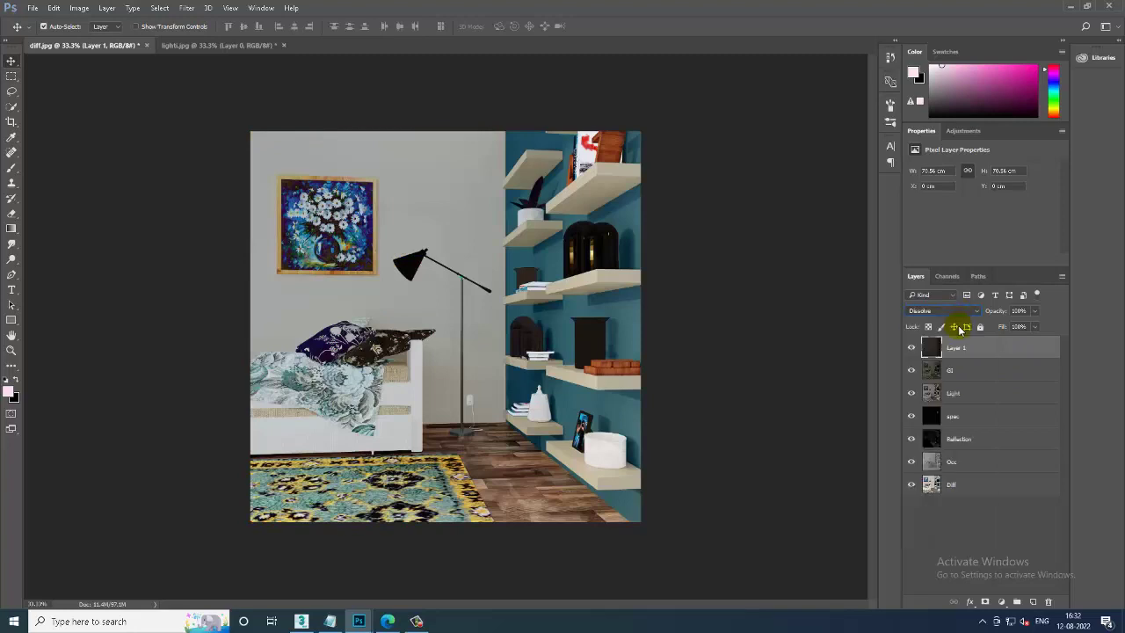
pyautogui.press('Down')
pyautogui.press('Down')
pyautogui.press('Down')
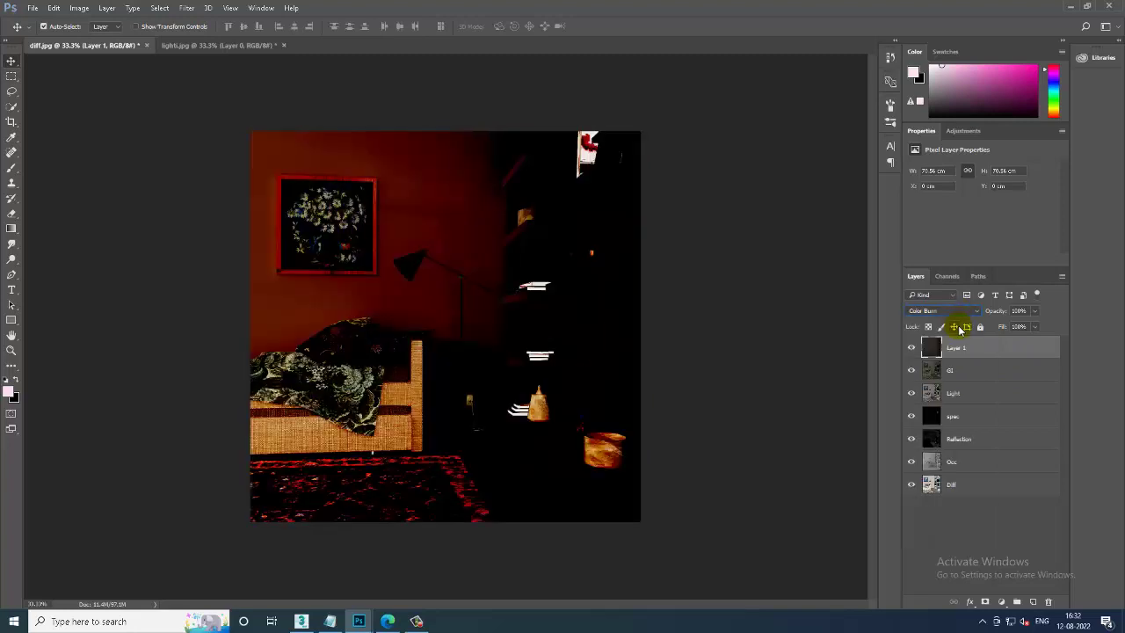
pyautogui.press('Down')
pyautogui.press('Down')
pyautogui.press('Down')
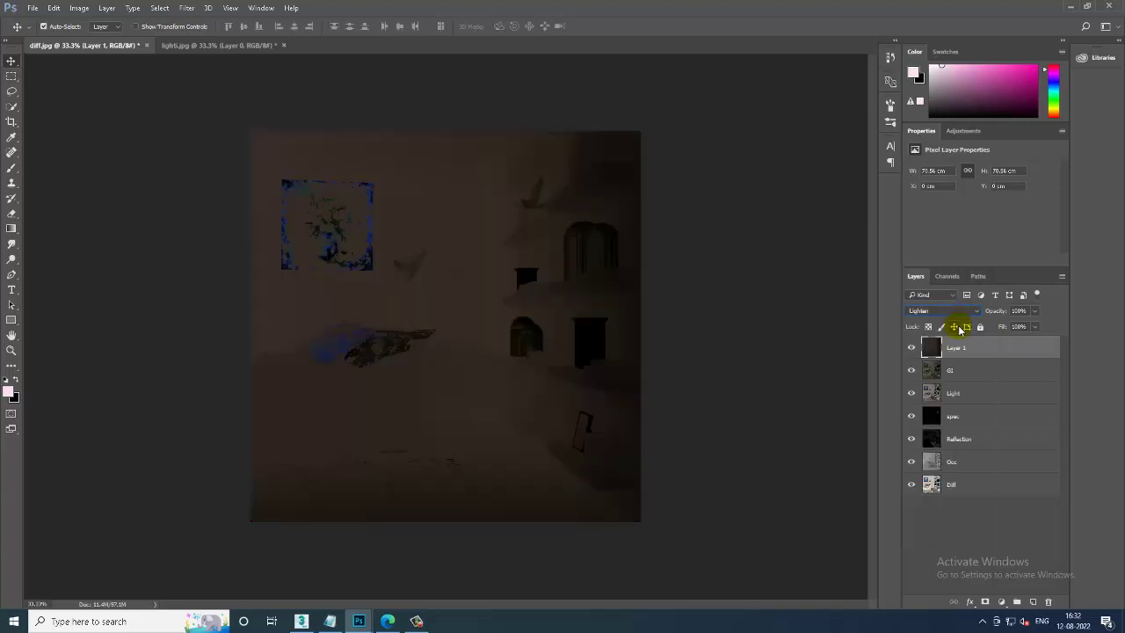
pyautogui.press('Down')
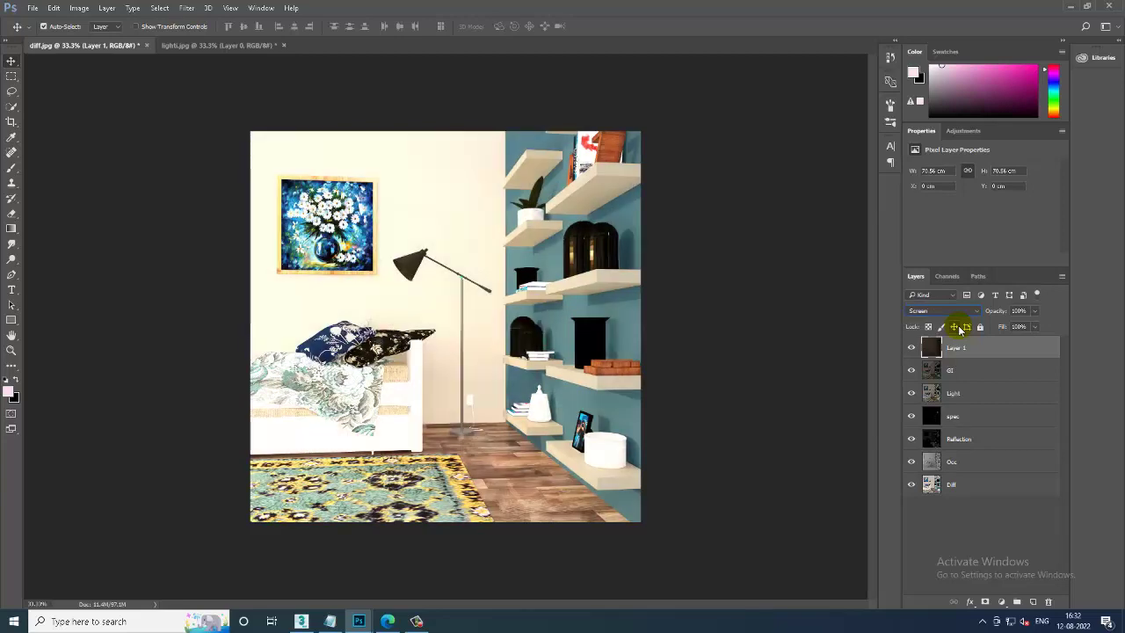
# Settle Layer 1 on Screen after Overlay, Soft Light and Hard Light, compare GI, and reopen the Open dialog.
pyautogui.click(941, 311)
pyautogui.click(945, 428)
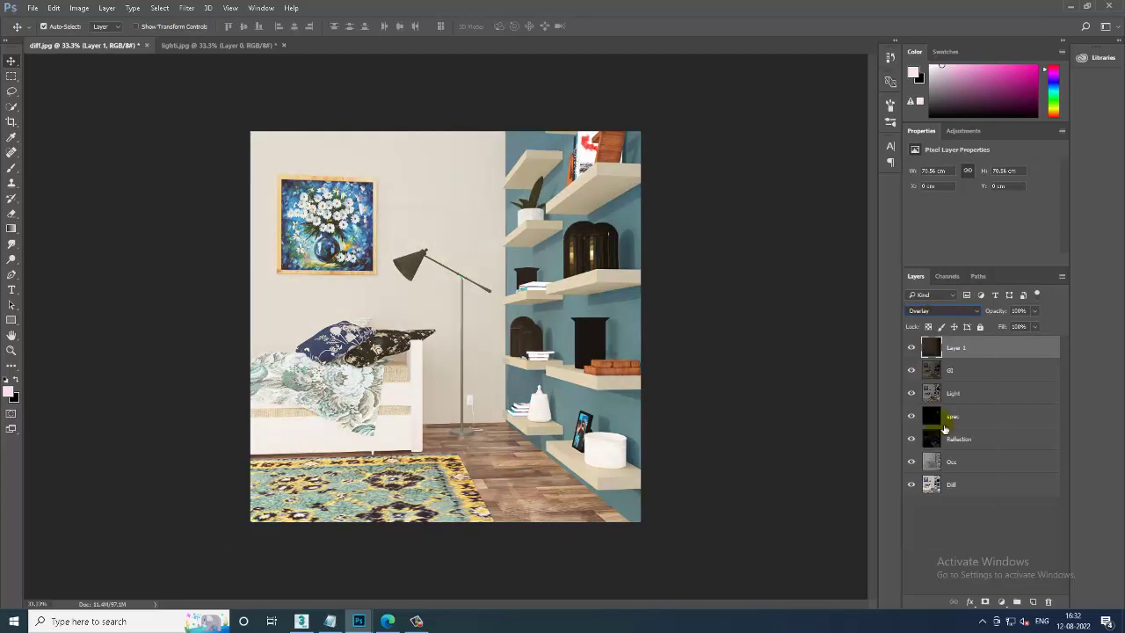
pyautogui.press('Down')
pyautogui.press('Down')
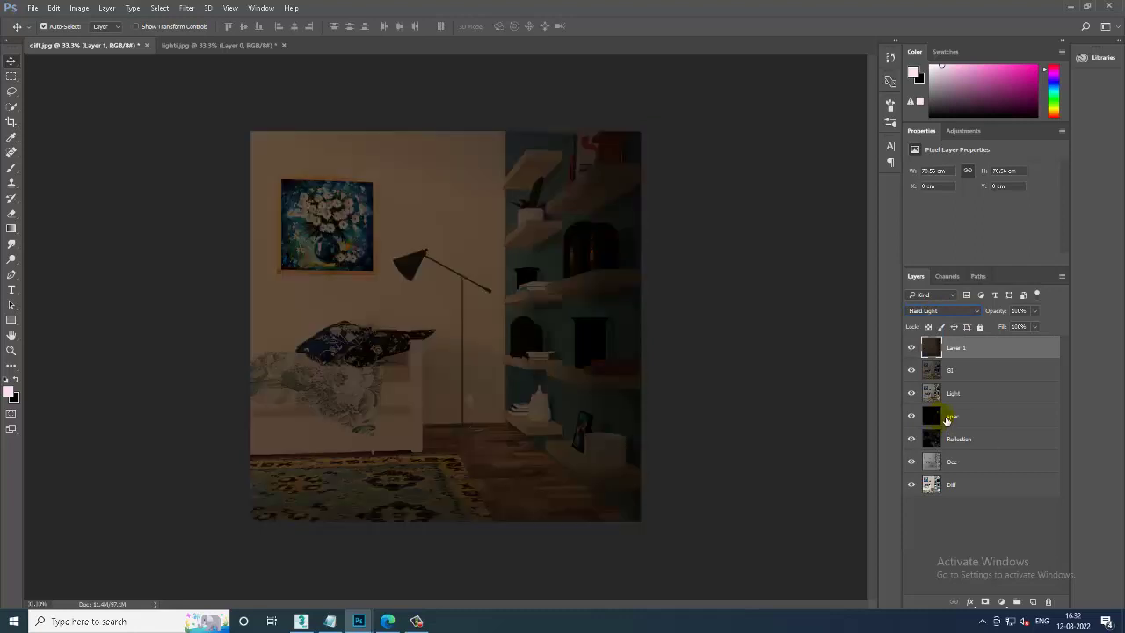
pyautogui.click(936, 311)
pyautogui.click(940, 391)
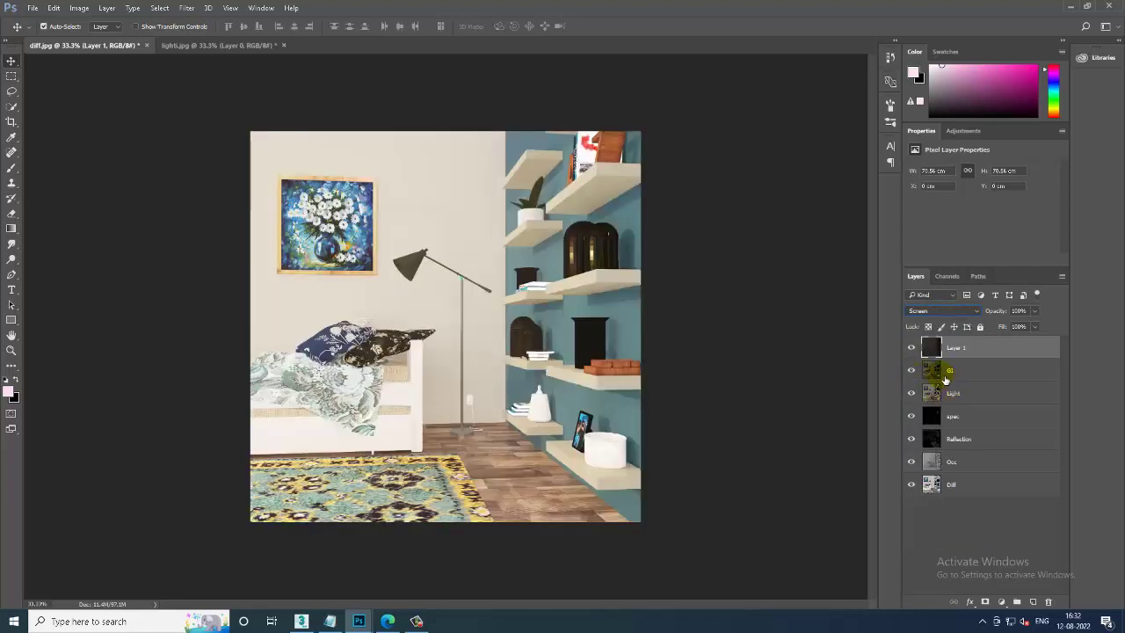
pyautogui.click(914, 373)
pyautogui.click(914, 372)
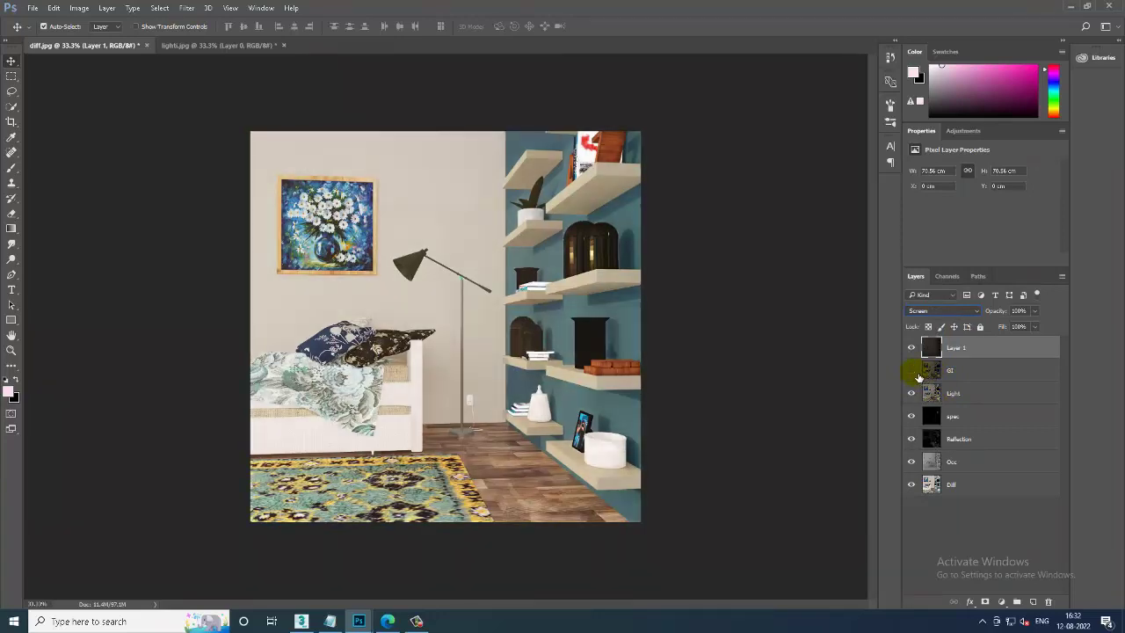
pyautogui.click(914, 373)
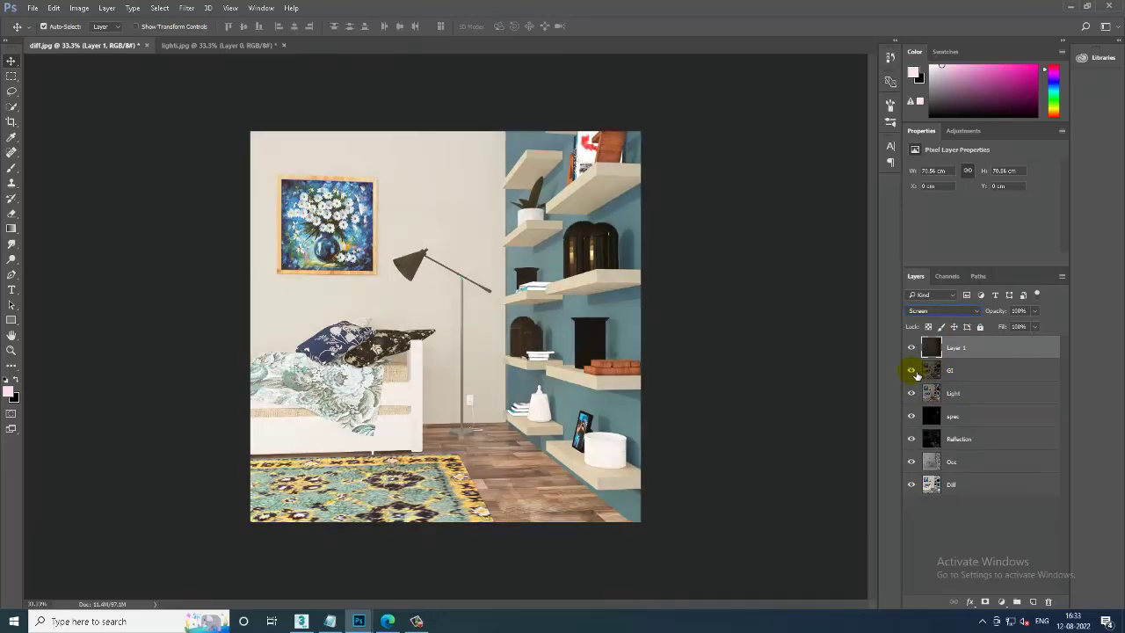
pyautogui.click(33, 8)
pyautogui.click(40, 32)
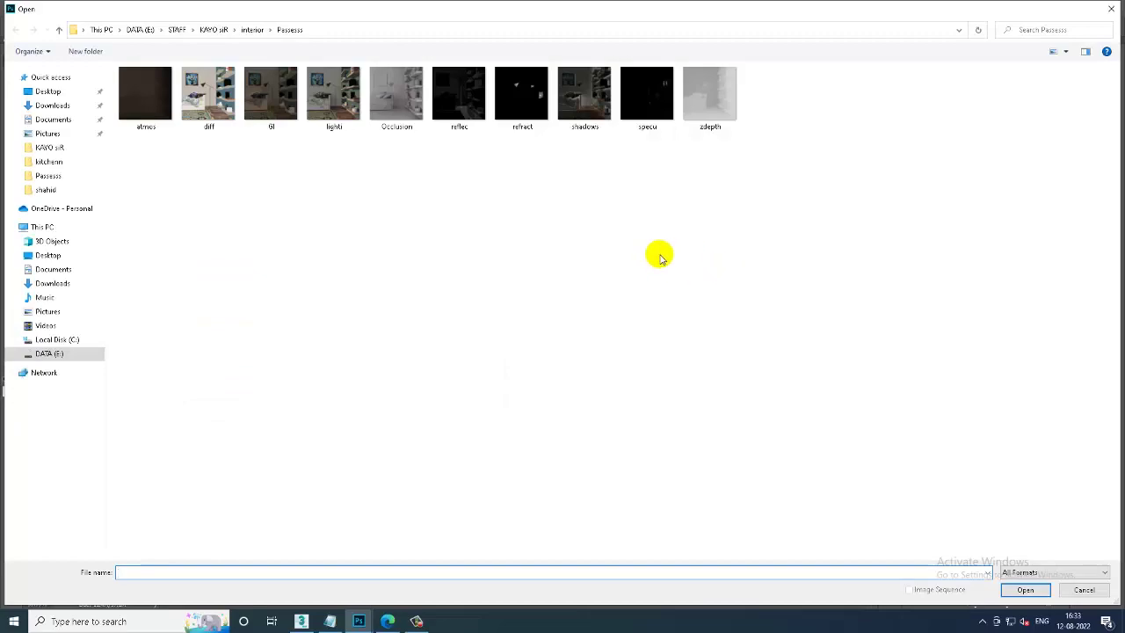
# Open refract.jpg and copy it into the diff composite as a new layer.
pyautogui.doubleClick(522, 93)
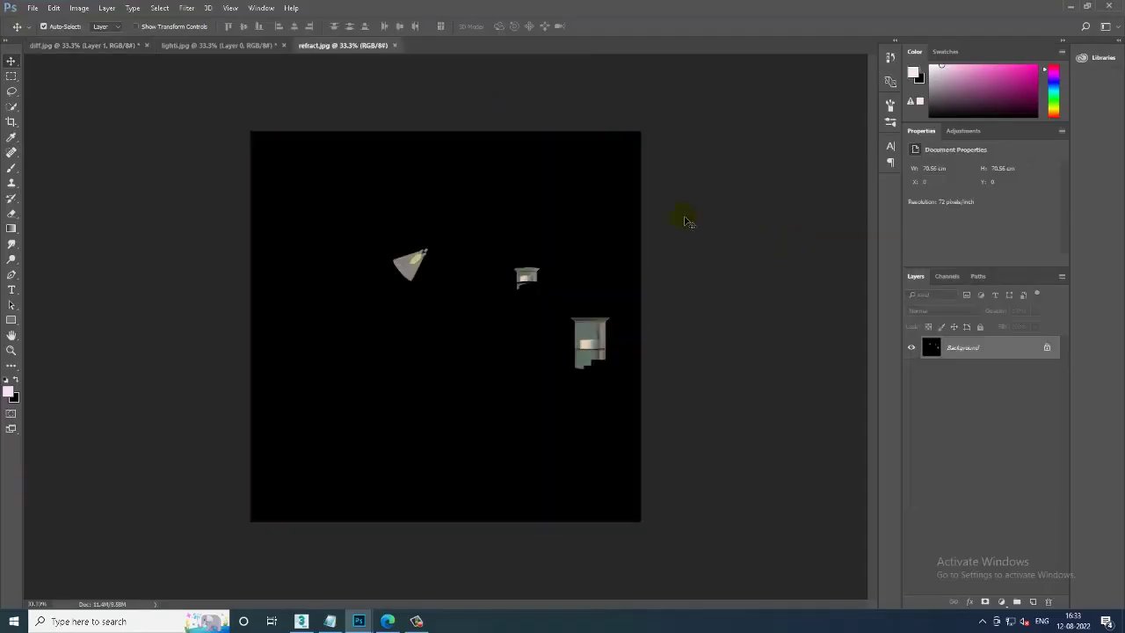
pyautogui.moveTo(342, 46); pyautogui.dragTo(649, 250)
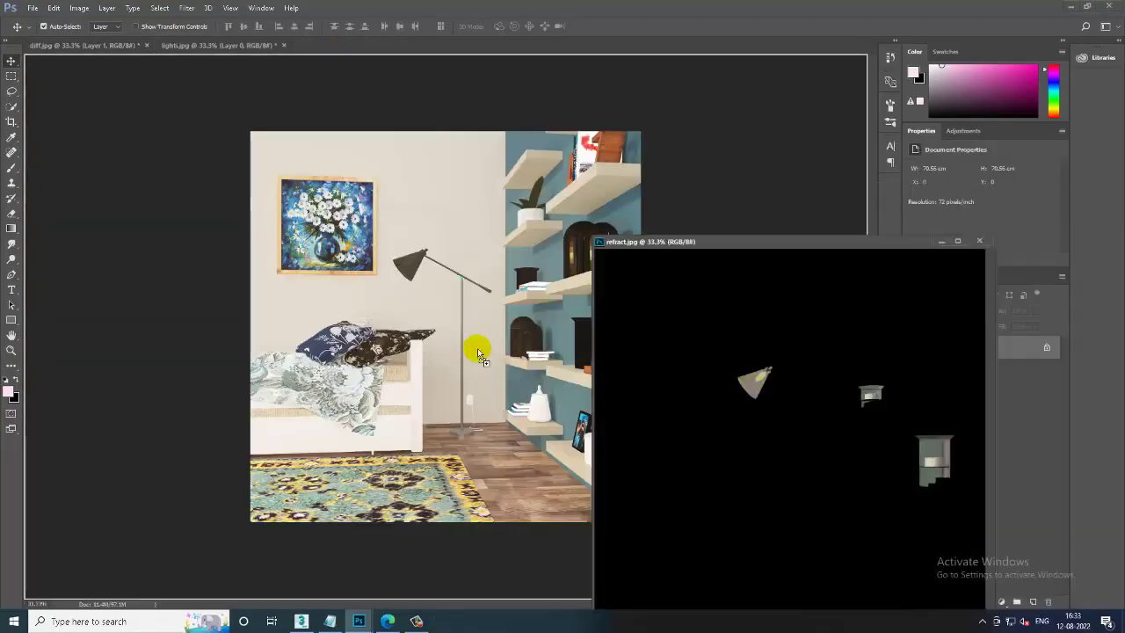
pyautogui.moveTo(699, 406); pyautogui.dragTo(343, 301)
pyautogui.click(939, 242)
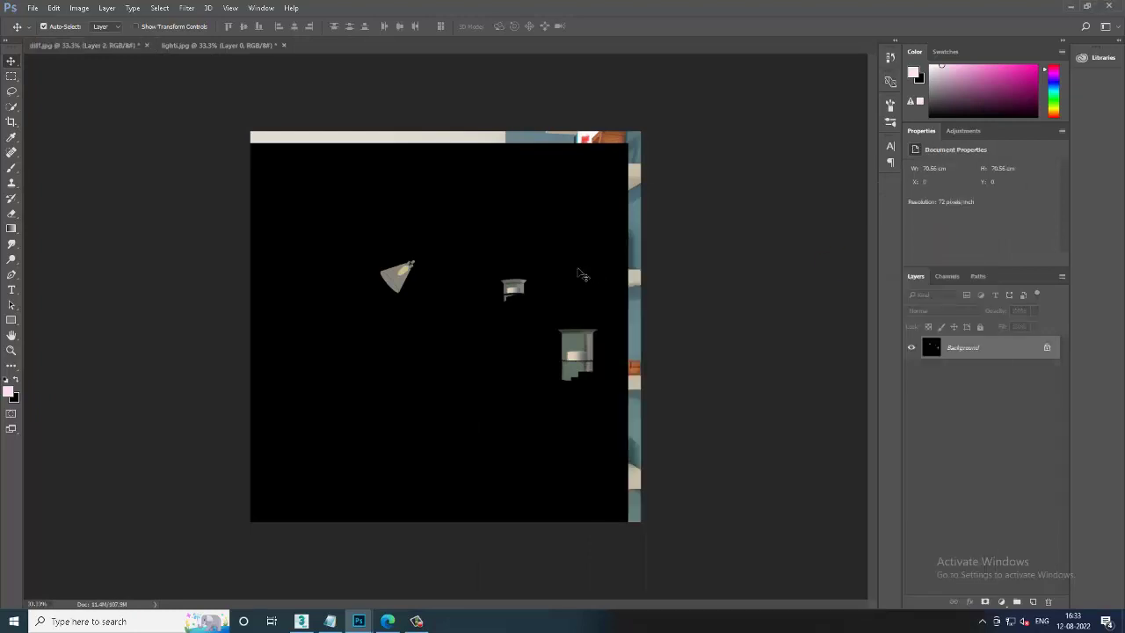
# Rename Layer 1 to 'atmos'.
pyautogui.click(964, 373)
pyautogui.doubleClick(964, 372)
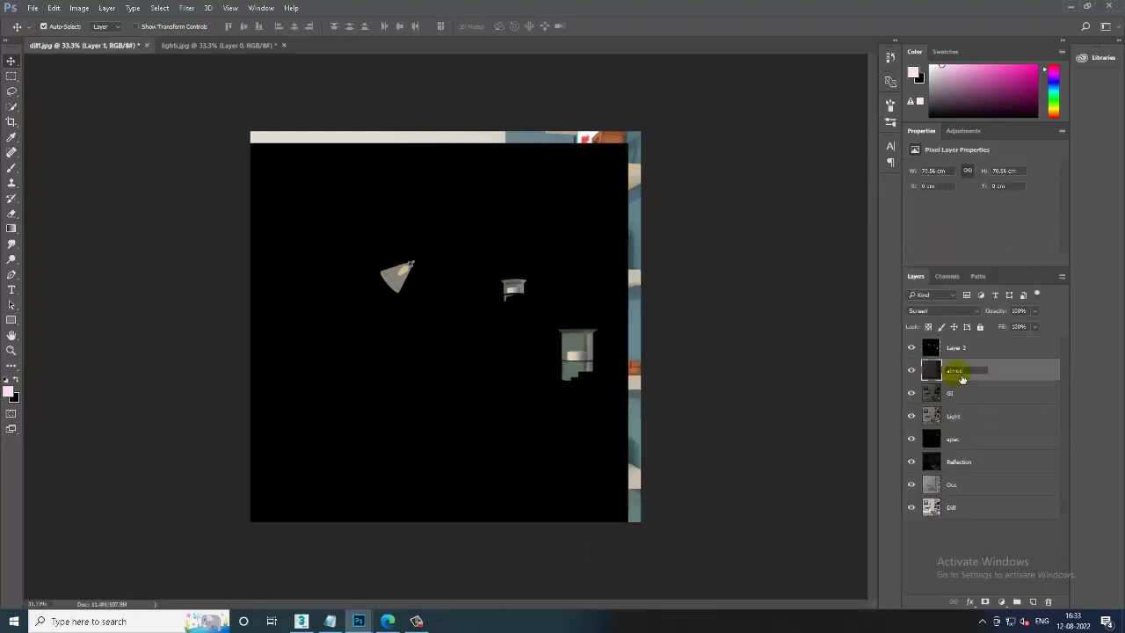
pyautogui.press('Return')
# Centre Layer 2 on the canvas and rename it 'refrac', keeping Normal blending.
pyautogui.moveTo(506, 381); pyautogui.dragTo(518, 369)
pyautogui.doubleClick(953, 347)
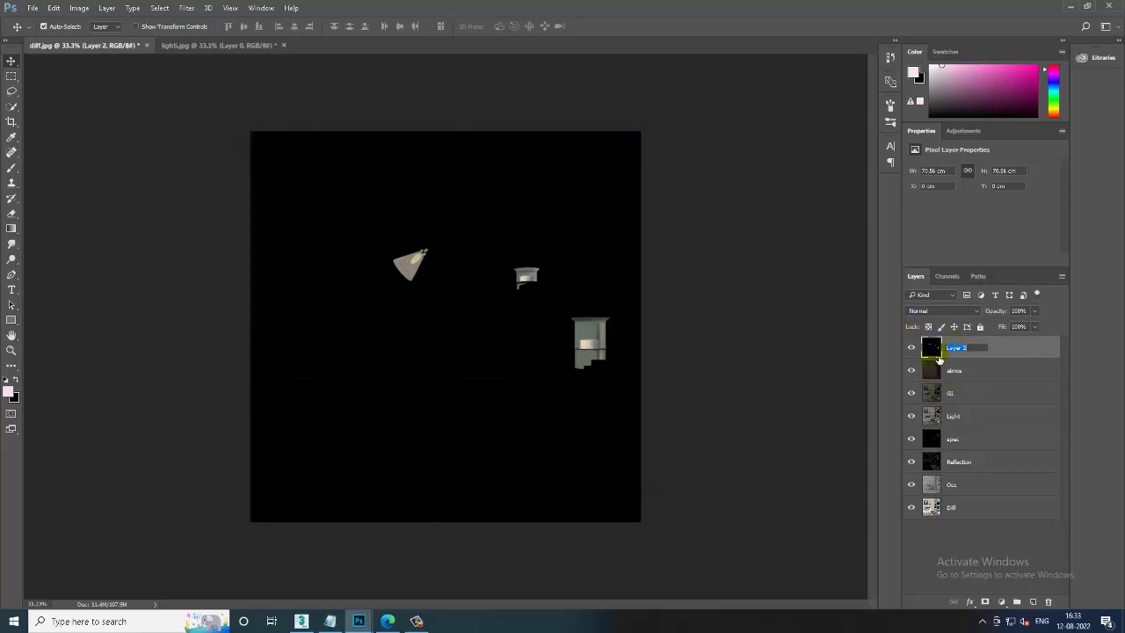
pyautogui.write('refac')
pyautogui.press('Return')
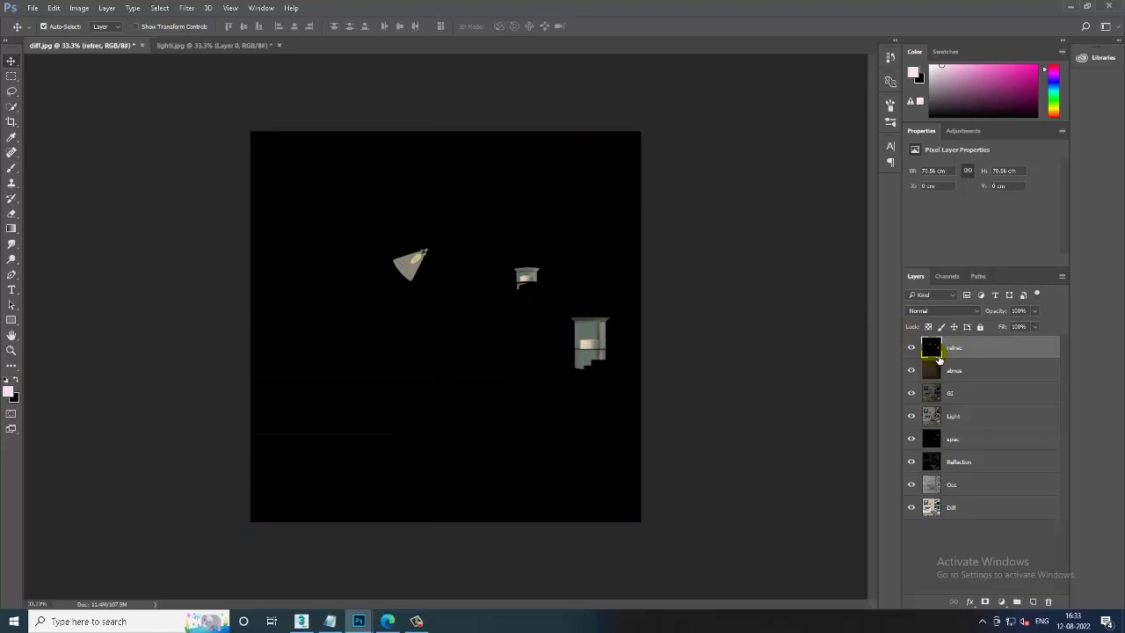
pyautogui.click(930, 311)
pyautogui.press('Escape')
# Step refrac's blend mode through Linear Burn, Color Dodge and Multiply.
pyautogui.press('Down')
pyautogui.press('Down')
pyautogui.press('Down')
pyautogui.press('Down')
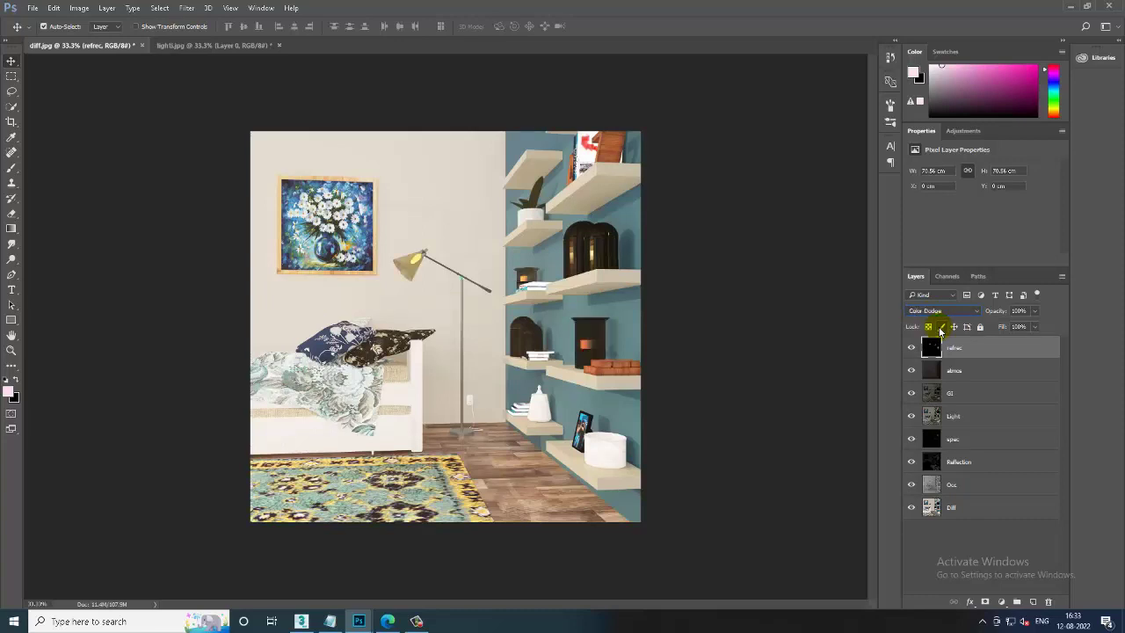
pyautogui.press('Down')
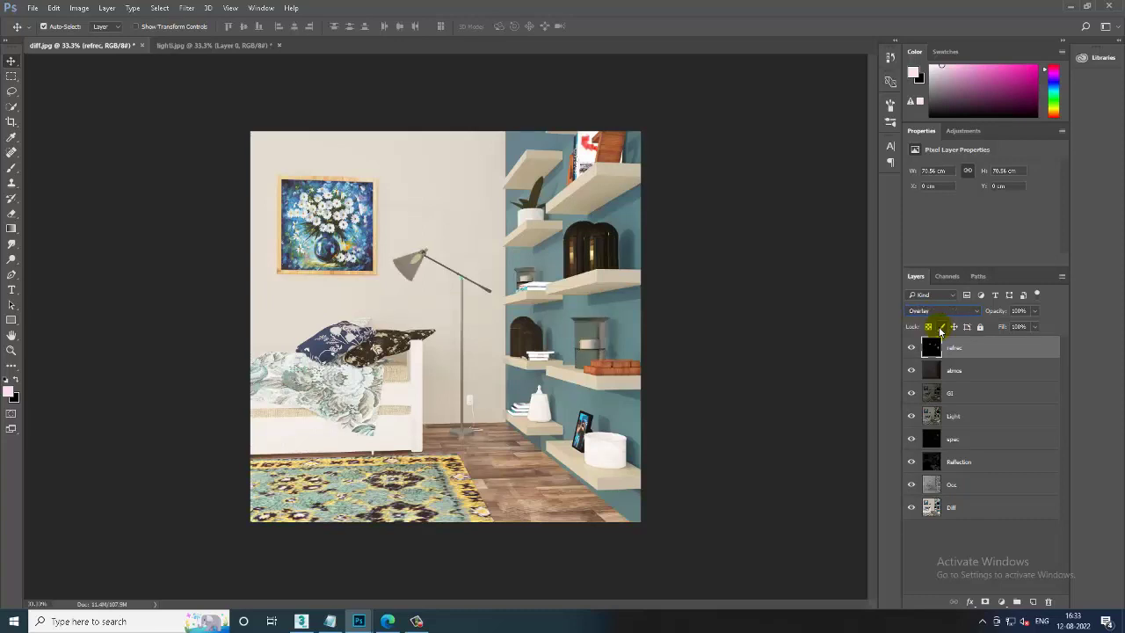
pyautogui.press('Up')
pyautogui.press('Up')
pyautogui.press('Up')
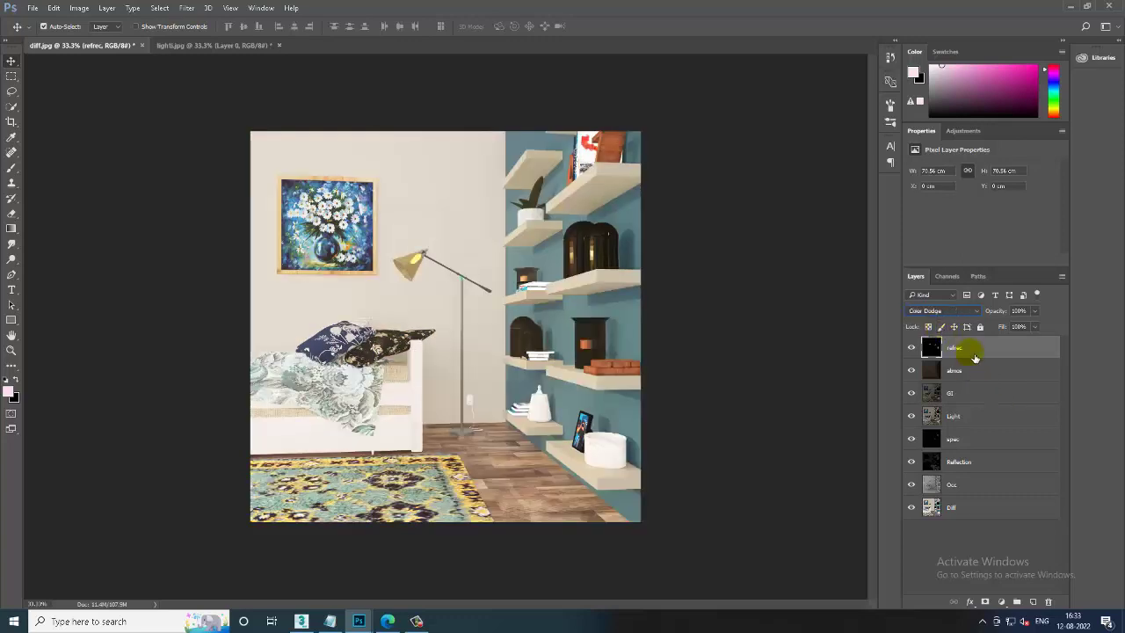
pyautogui.press('Up')
pyautogui.press('Up')
pyautogui.hotkey('shift', '-')
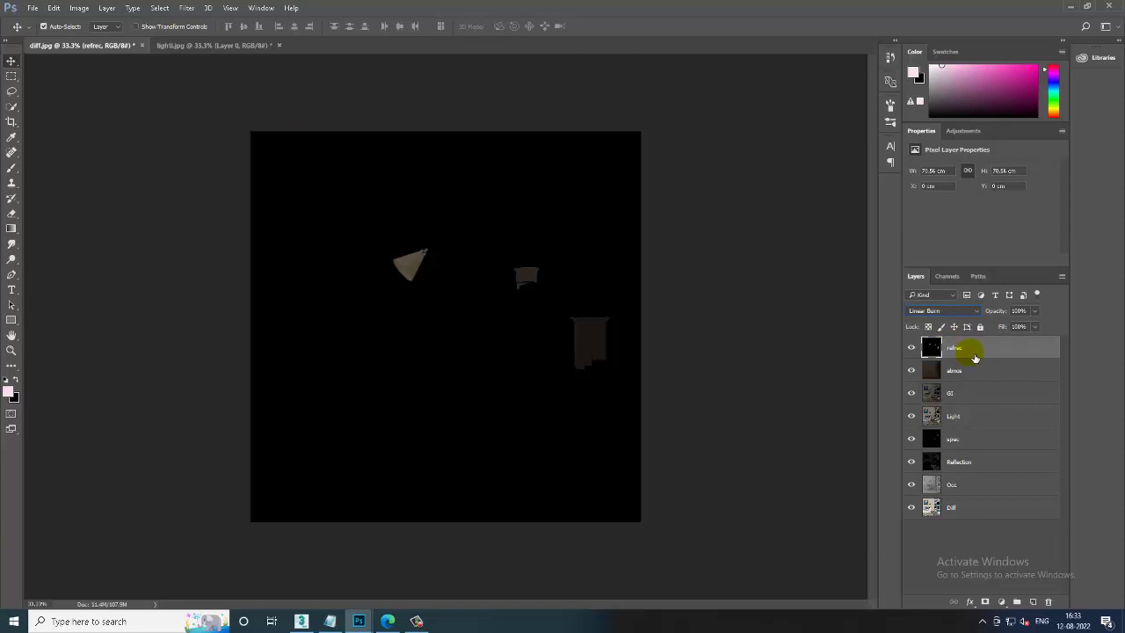
pyautogui.hotkey('shift', '-')
pyautogui.hotkey('shift', '-')
# Cycle refrac with Shift+plus through Lighten, Soft Light and Divide.
pyautogui.click(938, 311)
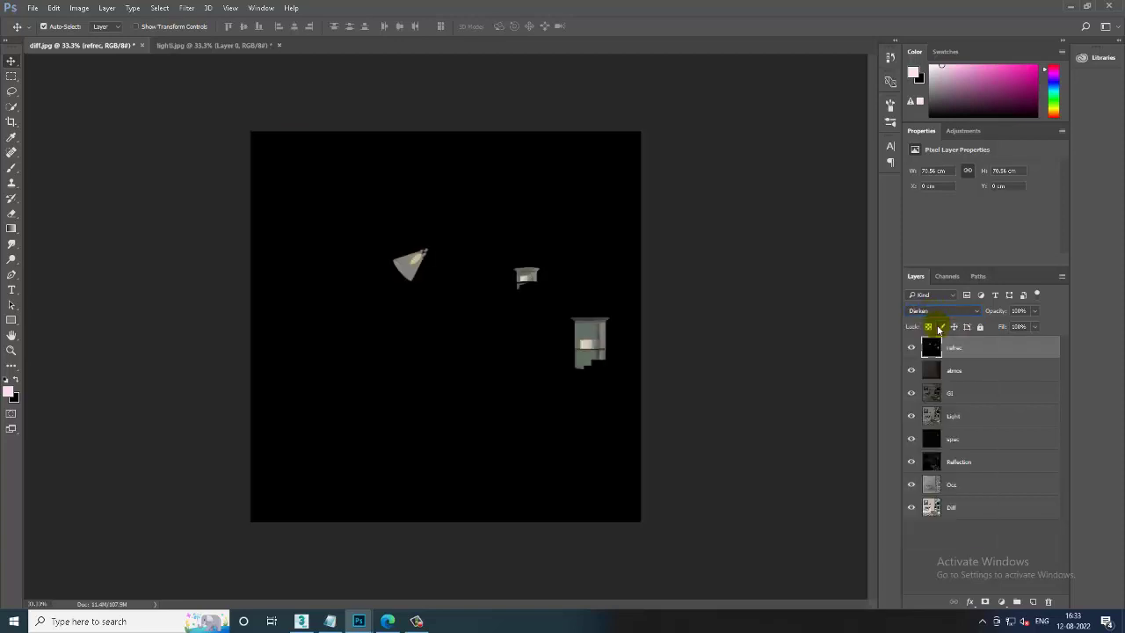
pyautogui.hotkey('shift', '+')
pyautogui.hotkey('shift', '+')
pyautogui.hotkey('shift', '+')
pyautogui.hotkey('shift', '+')
pyautogui.hotkey('shift', '+')
pyautogui.hotkey('shift', '+')
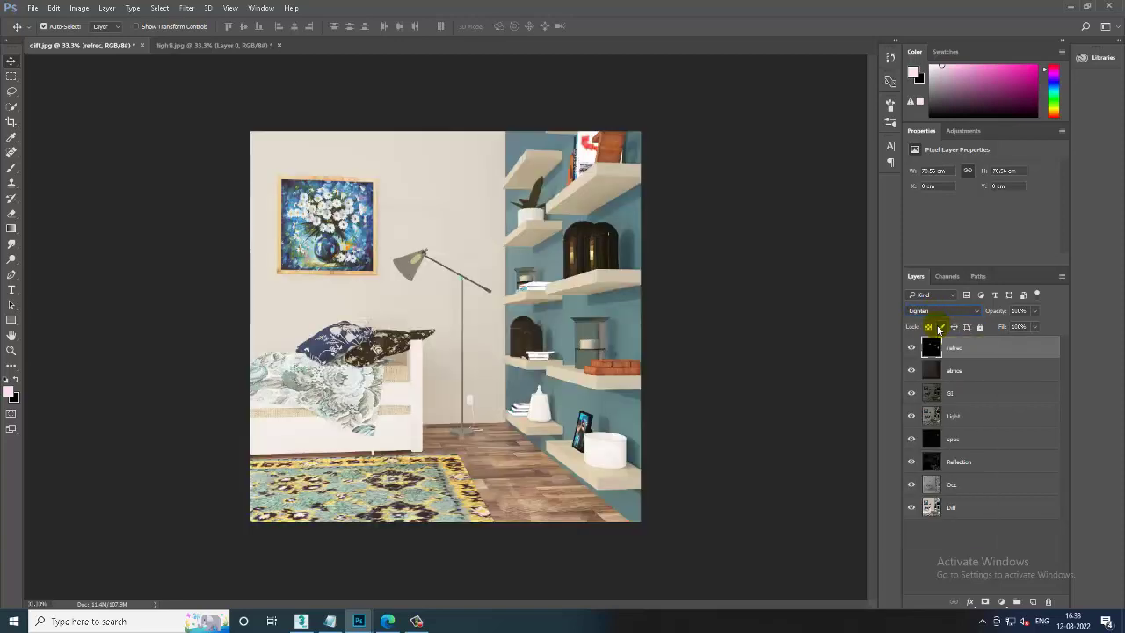
pyautogui.hotkey('shift', '+')
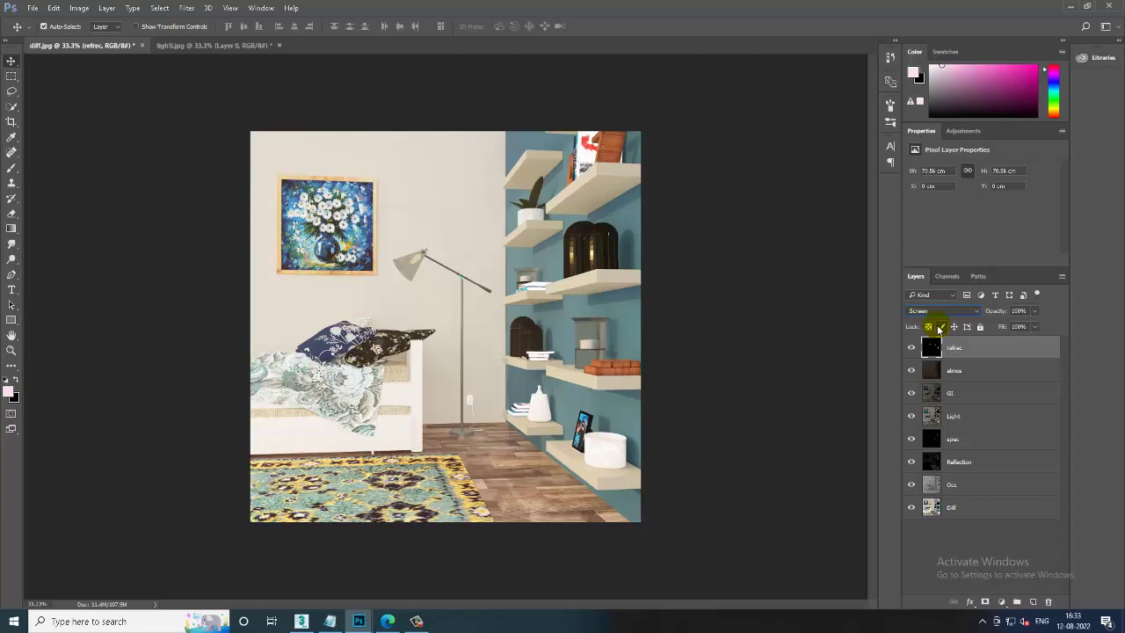
pyautogui.hotkey('shift', '+')
pyautogui.hotkey('shift', '+')
pyautogui.hotkey('shift', '+')
pyautogui.hotkey('shift', '+')
pyautogui.hotkey('shift', '+')
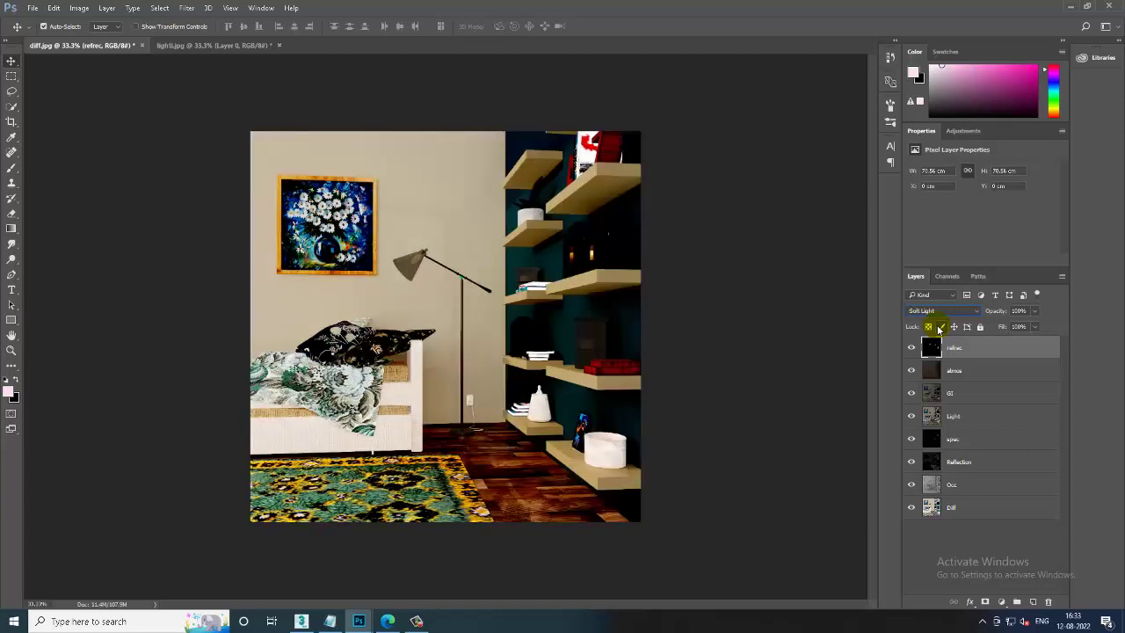
pyautogui.hotkey('shift', '+')
pyautogui.hotkey('shift', '+')
pyautogui.hotkey('shift', '+')
pyautogui.hotkey('shift', '+')
pyautogui.hotkey('shift', '+')
pyautogui.hotkey('shift', '+')
pyautogui.hotkey('shift', '+')
pyautogui.hotkey('shift', '+')
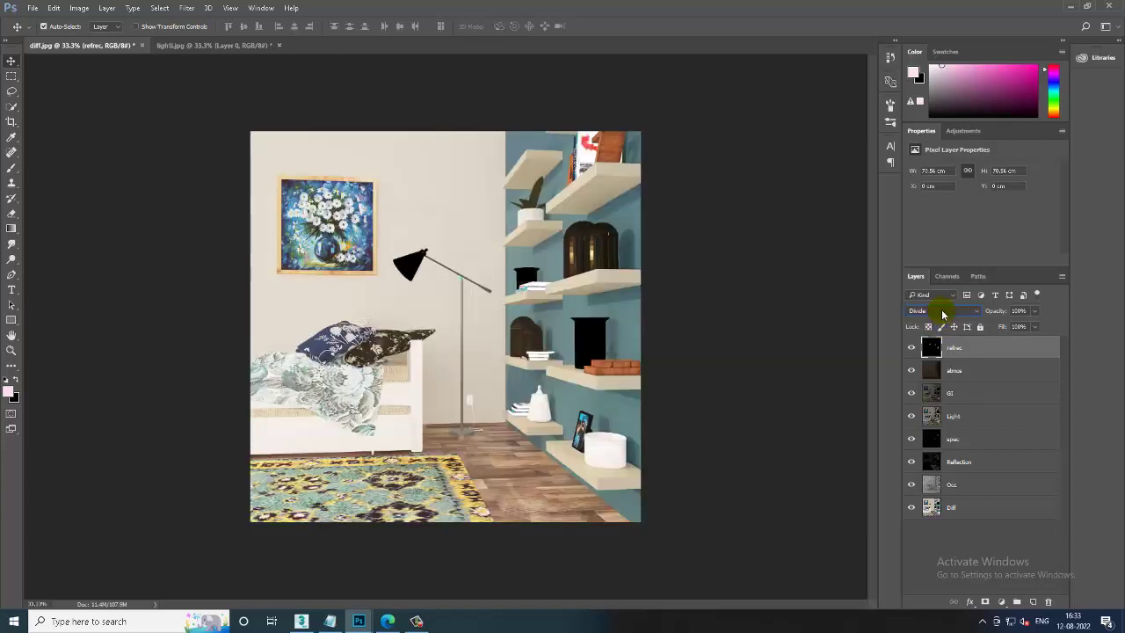
pyautogui.hotkey('shift', '+')
pyautogui.hotkey('shift', '+')
pyautogui.hotkey('shift', '+')
# Set refrac to Screen, compare atmos and refrac visibility, and reopen the Open dialog.
pyautogui.click(942, 308)
pyautogui.click(956, 393)
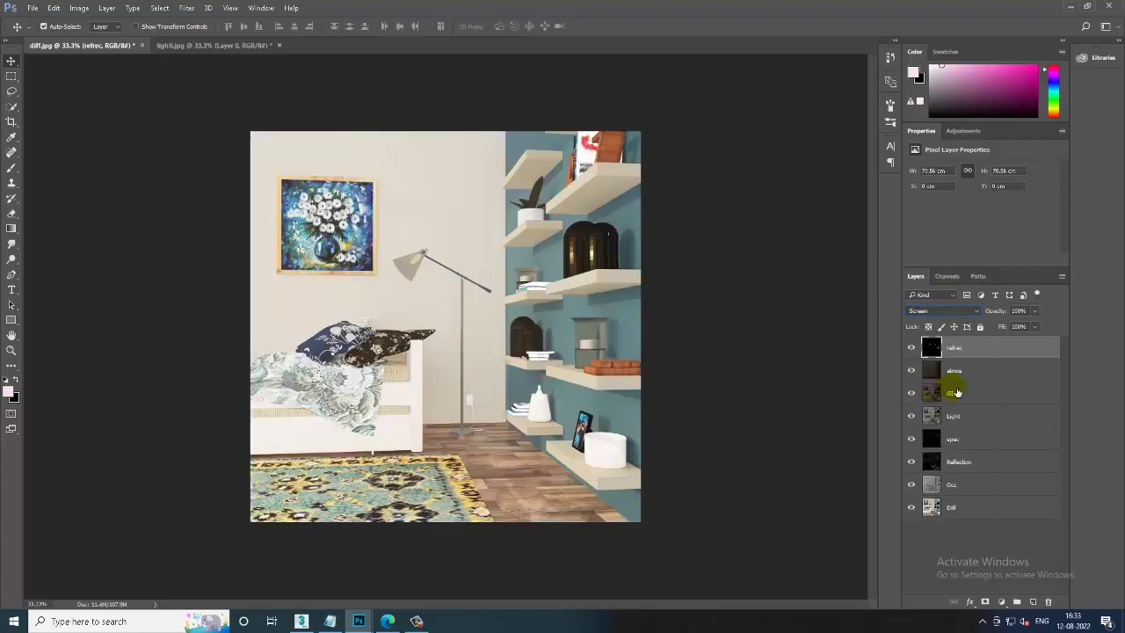
pyautogui.click(914, 370)
pyautogui.click(912, 349)
pyautogui.click(32, 8)
pyautogui.click(42, 30)
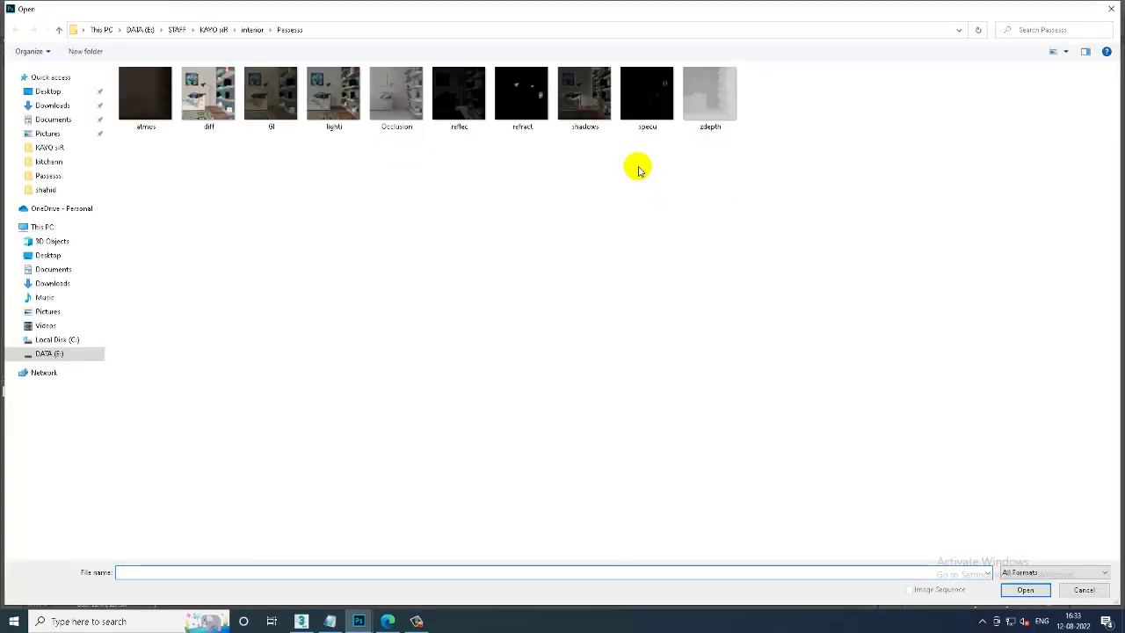
# Open zdepth, unlock its background as Layer 0, and float its document window.
pyautogui.doubleClick(713, 97)
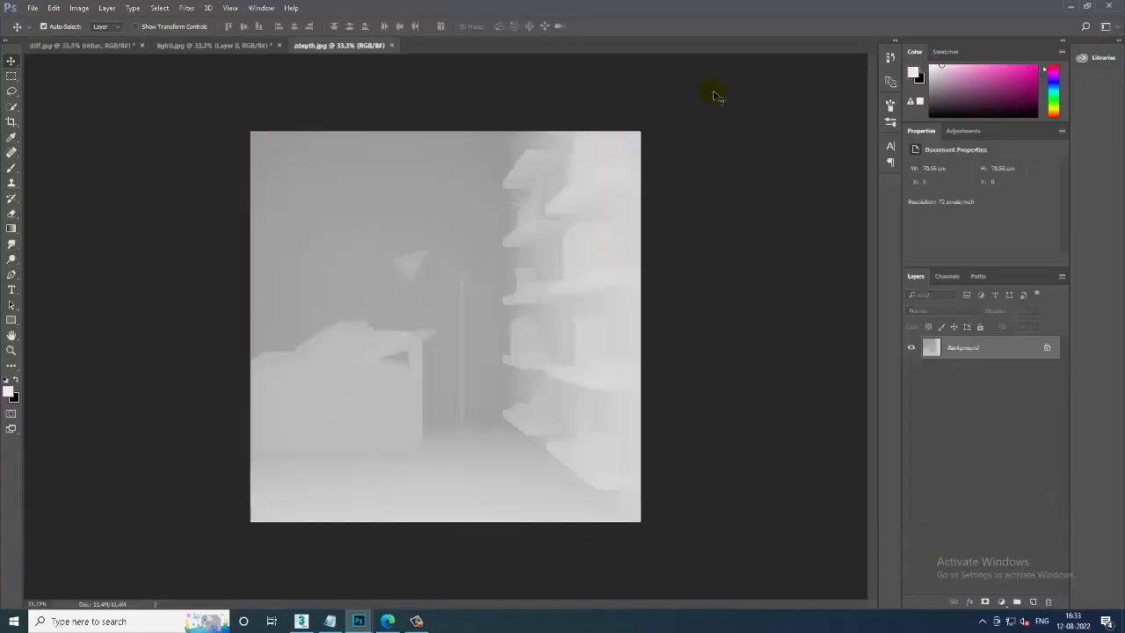
pyautogui.click(1046, 347)
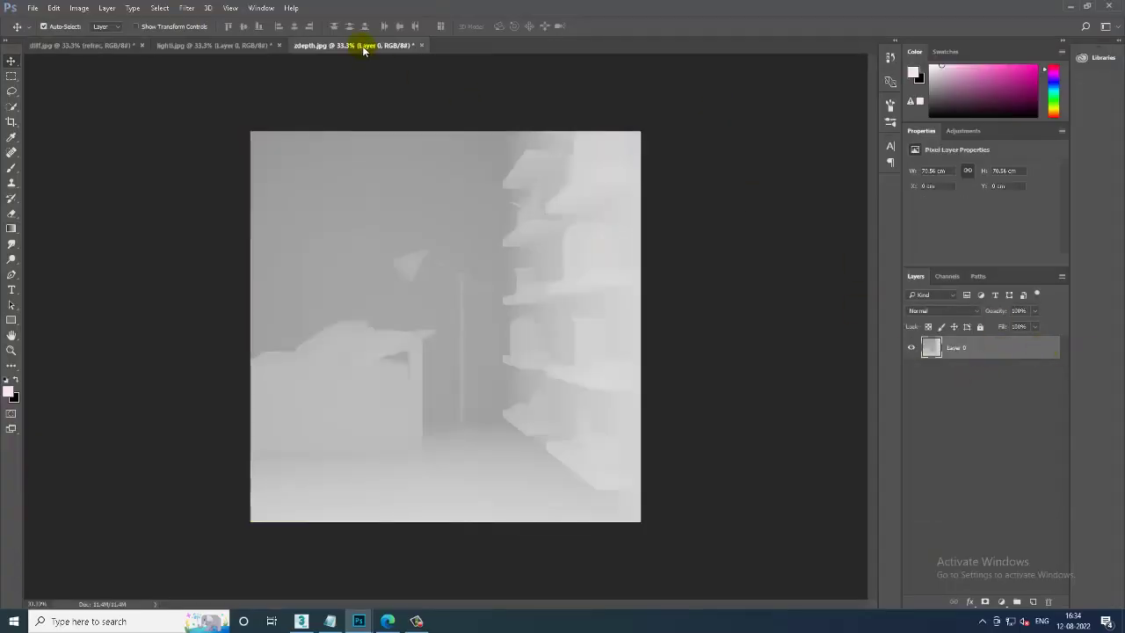
pyautogui.moveTo(366, 44)
pyautogui.mouseDown()
pyautogui.moveTo(794, 449)
pyautogui.moveTo(443, 298)
pyautogui.moveTo(465, 396)
pyautogui.mouseUp()
# Try Color Burn, Linear Dodge and Vivid Light on the depth layer, then settle on Multiply.
pyautogui.click(842, 175)
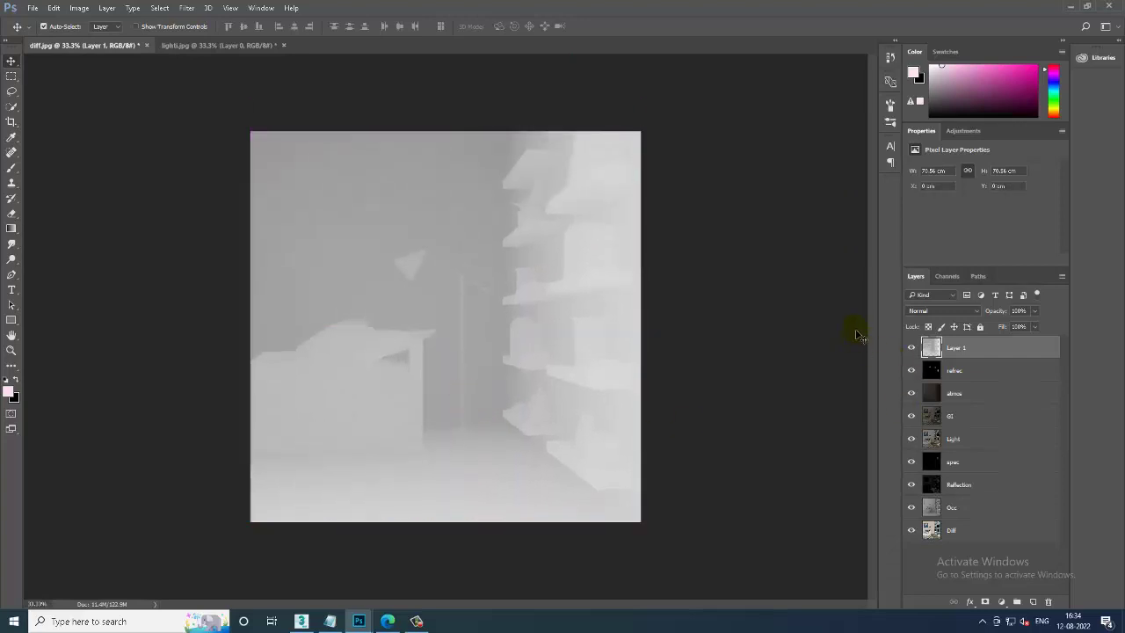
pyautogui.click(929, 318)
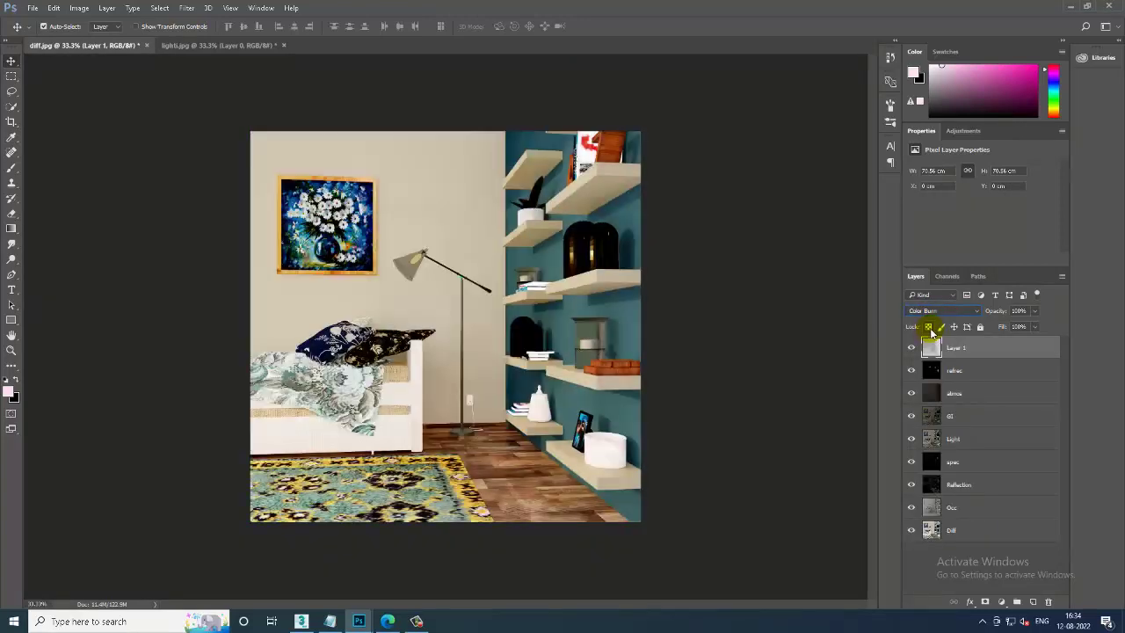
pyautogui.press('Up')
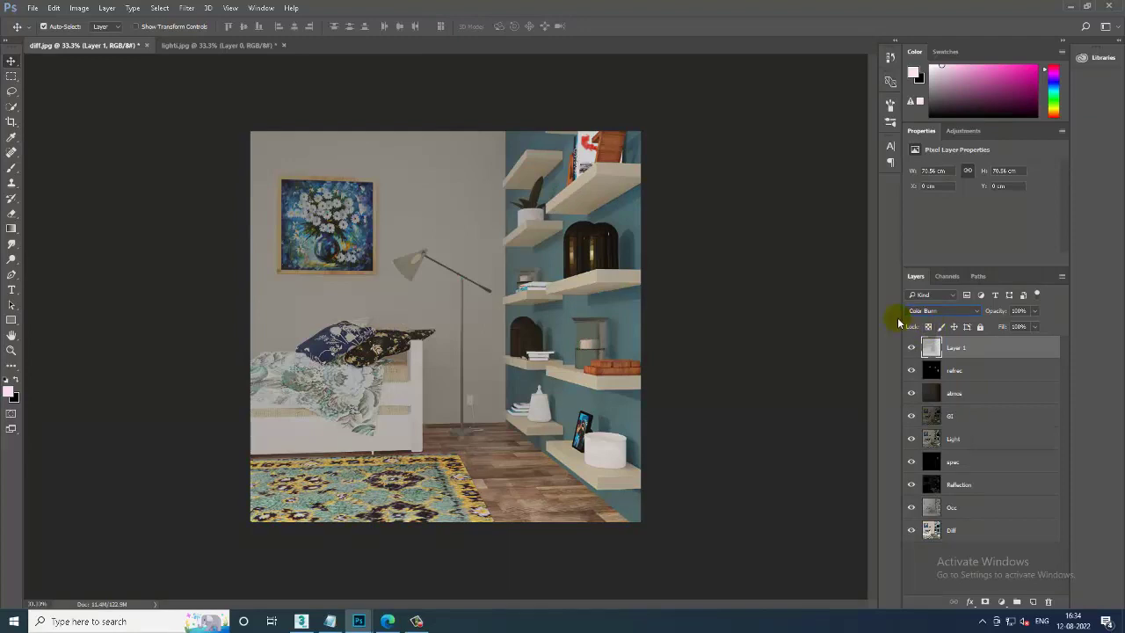
pyautogui.press('Down')
pyautogui.press('Down')
pyautogui.press('Down')
pyautogui.press('Down')
pyautogui.press('Down')
pyautogui.press('Down')
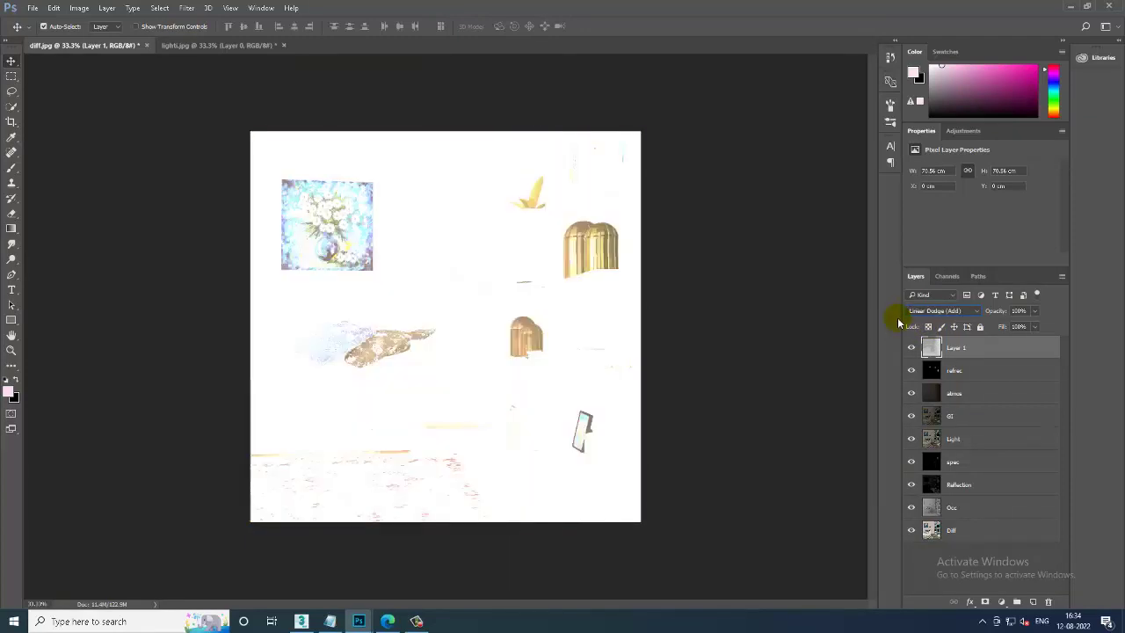
pyautogui.press('Down')
pyautogui.press('Down')
pyautogui.press('Down')
pyautogui.press('Down')
pyautogui.press('Down')
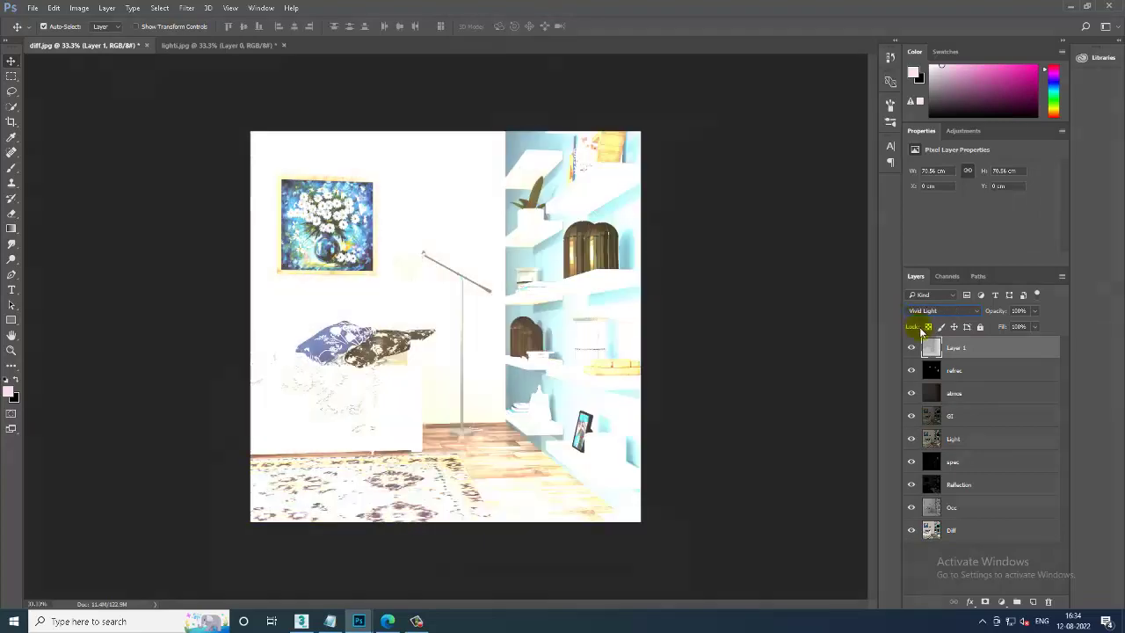
pyautogui.press('Down')
pyautogui.press('Down')
pyautogui.press('Down')
pyautogui.press('Down')
pyautogui.press('Down')
pyautogui.press('Down')
pyautogui.press('Down')
pyautogui.press('Down')
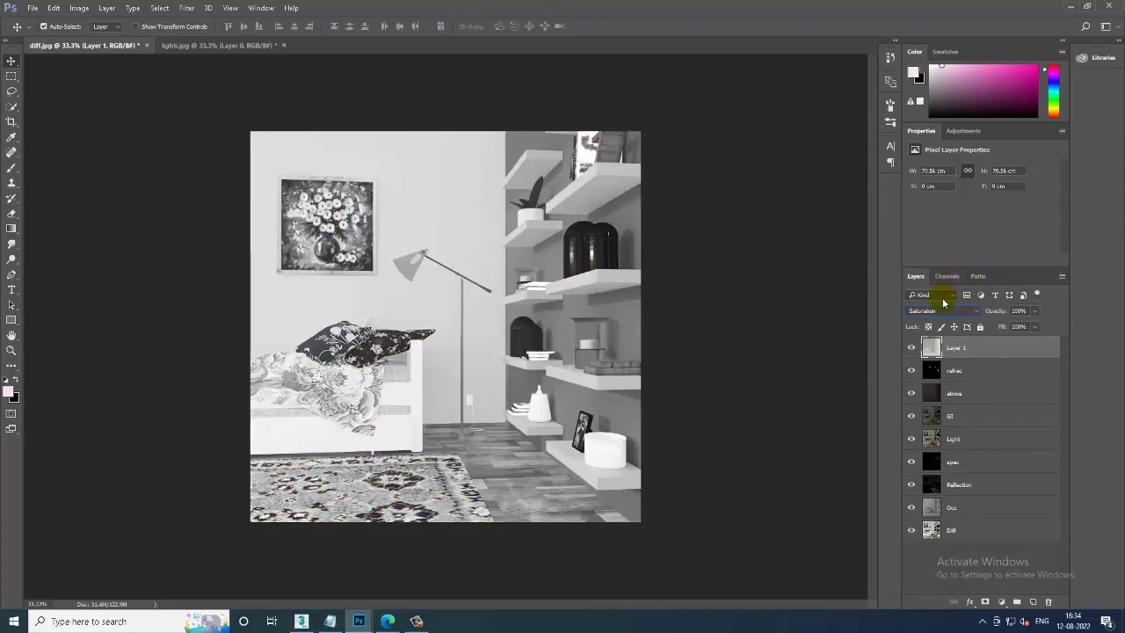
pyautogui.click(936, 311)
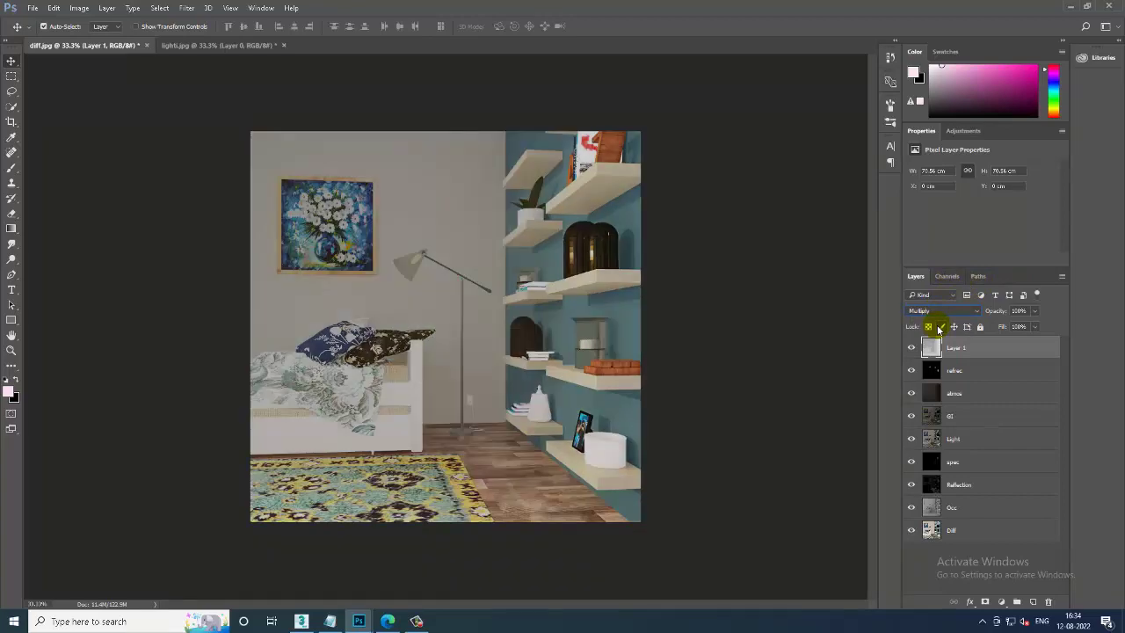
pyautogui.click(911, 348)
# Move the Light layer to the top and back below GI, then compare the Occ pass.
pyautogui.hotkey('ctrl', '+')
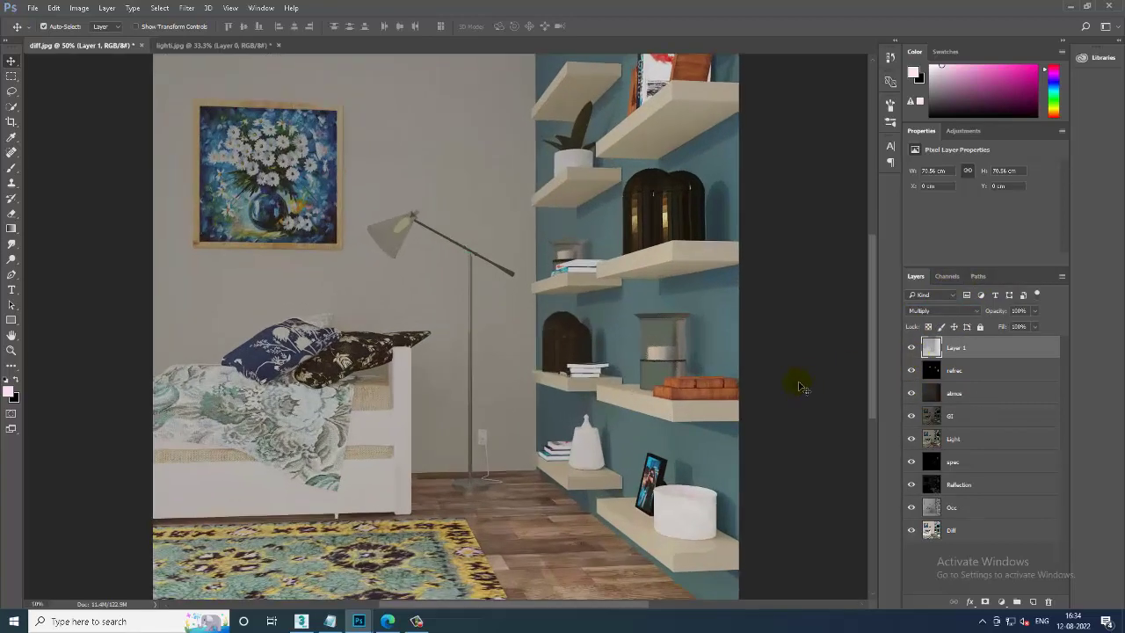
pyautogui.moveTo(633, 397); pyautogui.dragTo(618, 348)
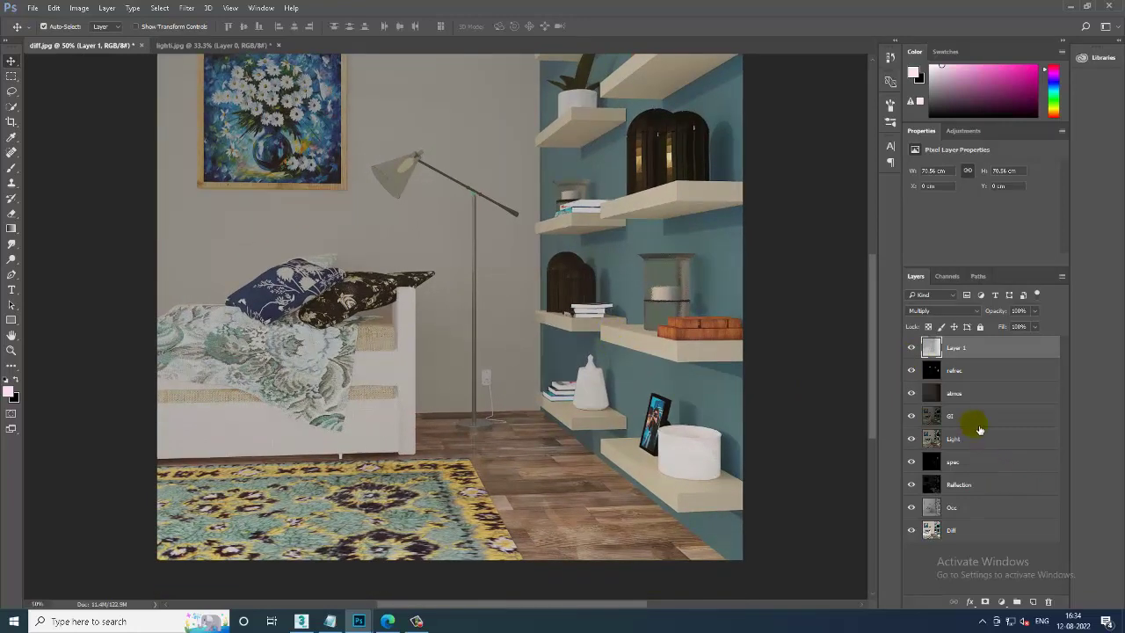
pyautogui.moveTo(974, 437); pyautogui.dragTo(984, 344)
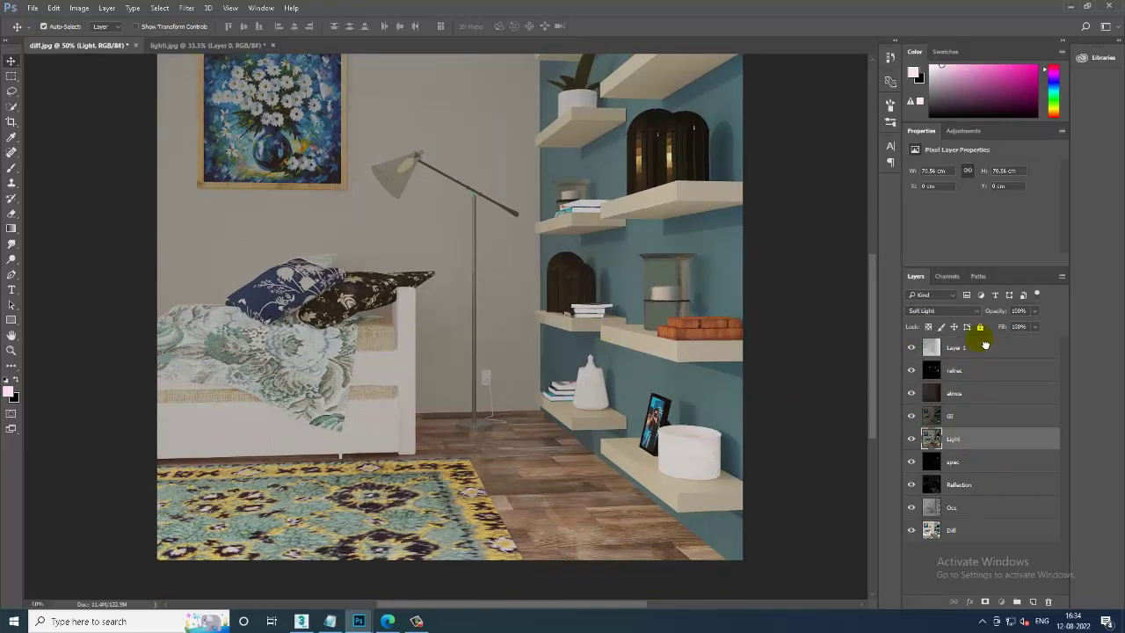
pyautogui.hotkey('ctrl', '-')
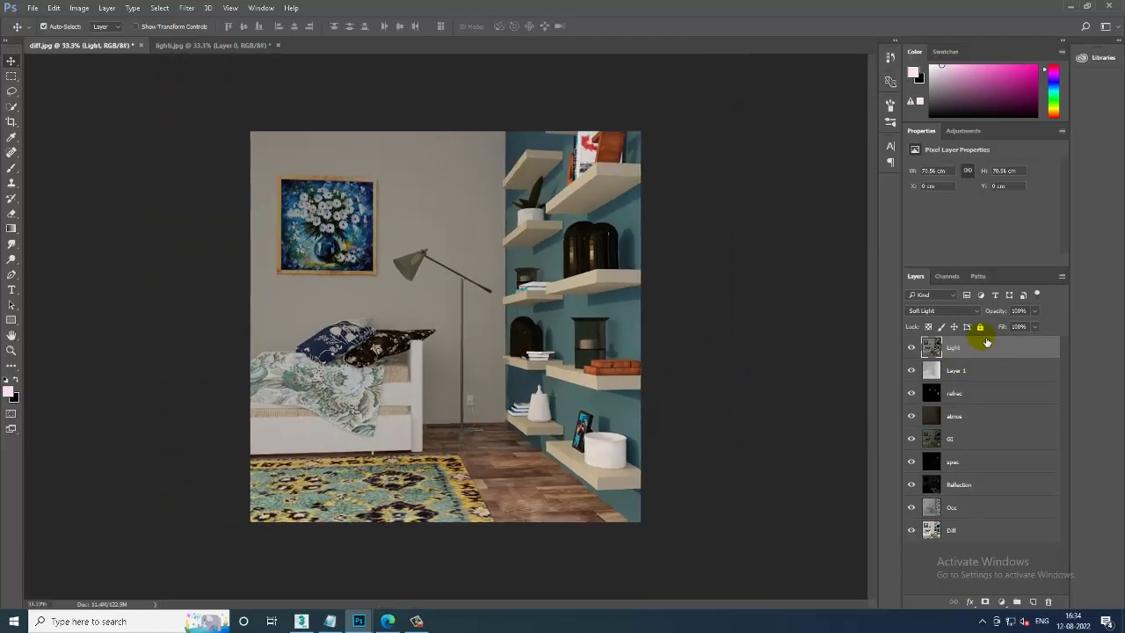
pyautogui.moveTo(984, 344); pyautogui.dragTo(986, 402)
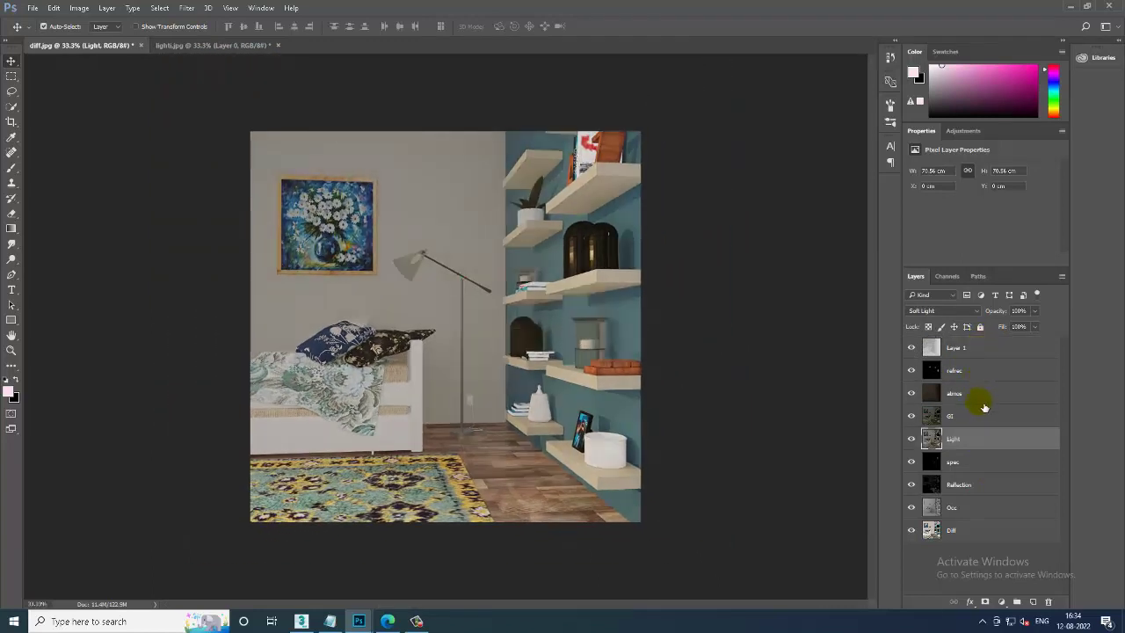
pyautogui.click(911, 508)
# Load the shadows pass from the Passesss folder through File > Open.
pyautogui.click(32, 8)
pyautogui.click(40, 26)
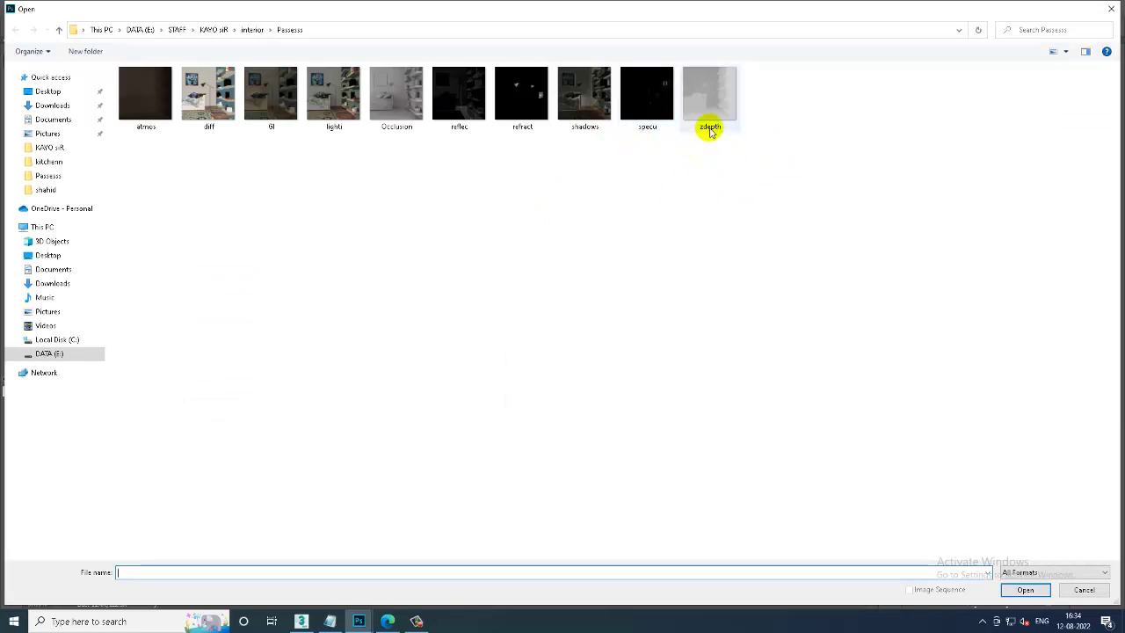
pyautogui.press('Escape')
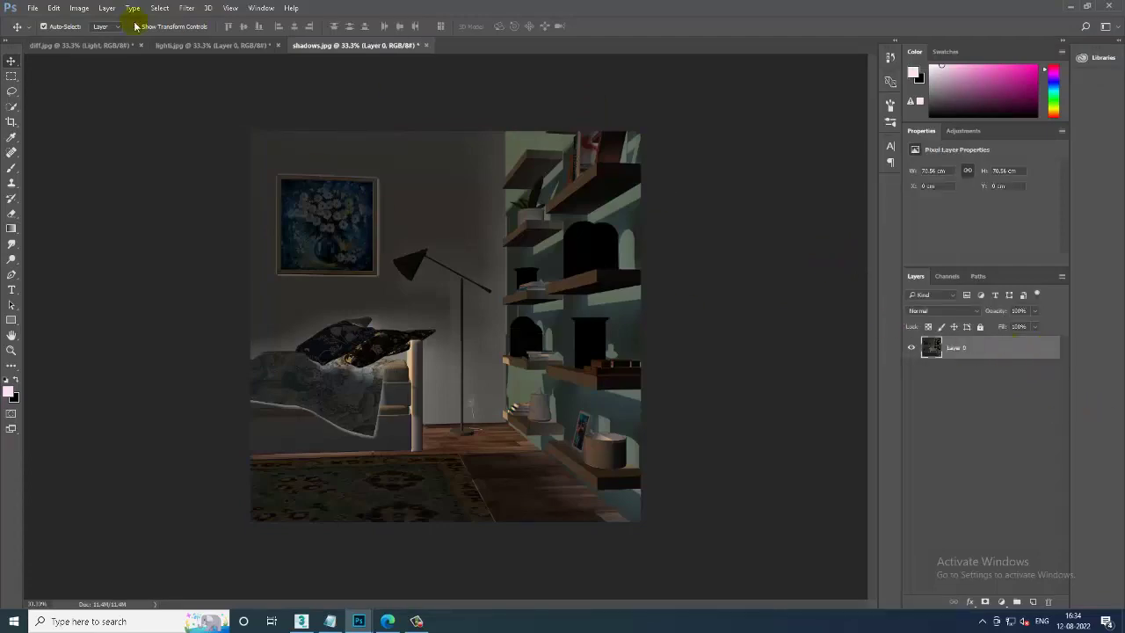
# Copy the shadows image into diff.jpg as a new layer and put its window away.
pyautogui.moveTo(334, 45); pyautogui.dragTo(586, 217)
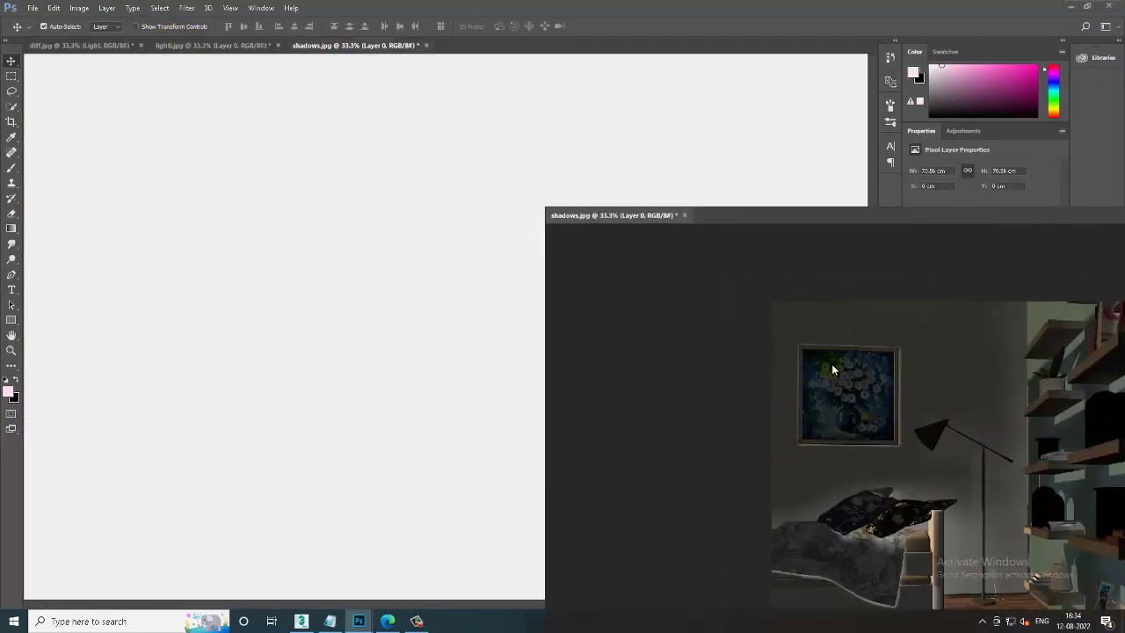
pyautogui.moveTo(791, 394); pyautogui.dragTo(482, 317)
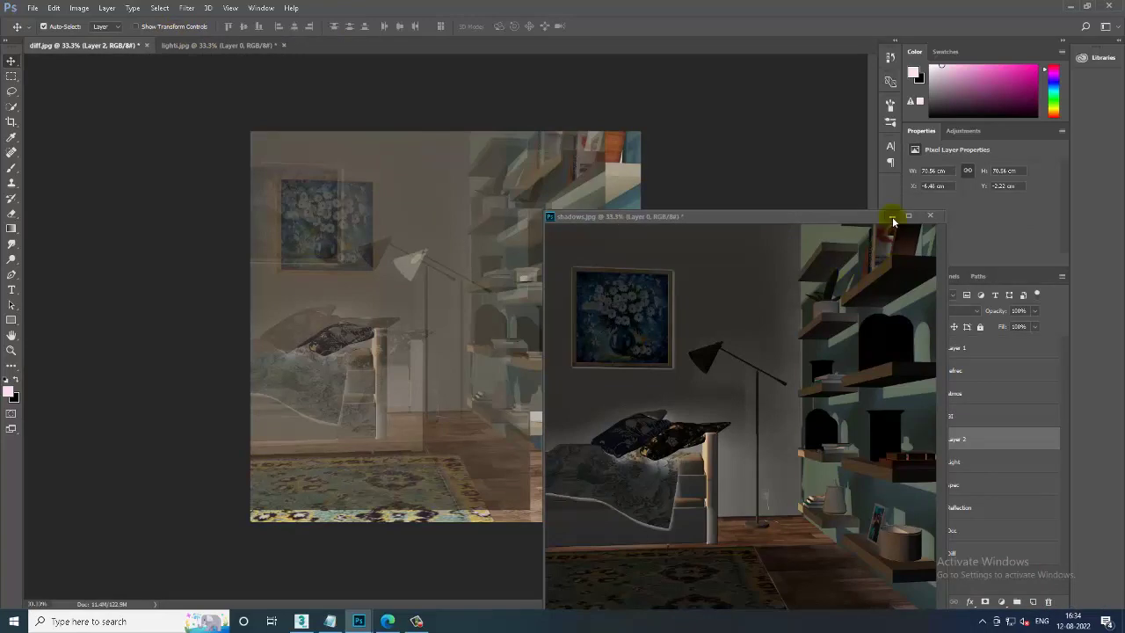
pyautogui.click(892, 216)
# Rename Layer 1 to 'Z depth', undo the rename, and float the light document.
pyautogui.doubleClick(958, 348)
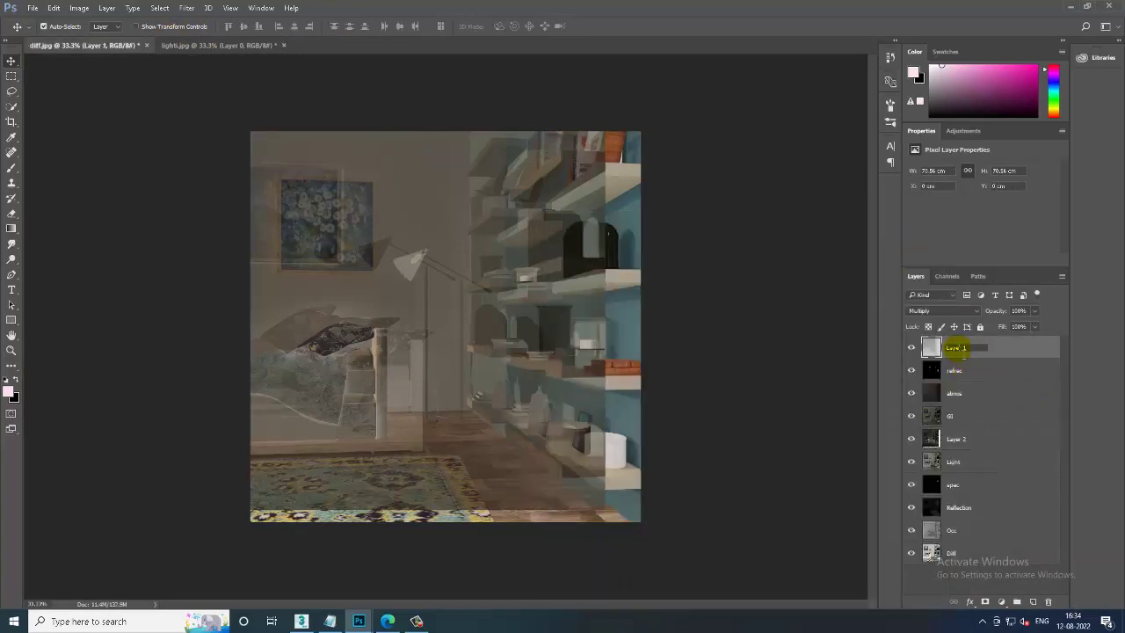
pyautogui.write('Z dept')
pyautogui.write('h')
pyautogui.press('Return')
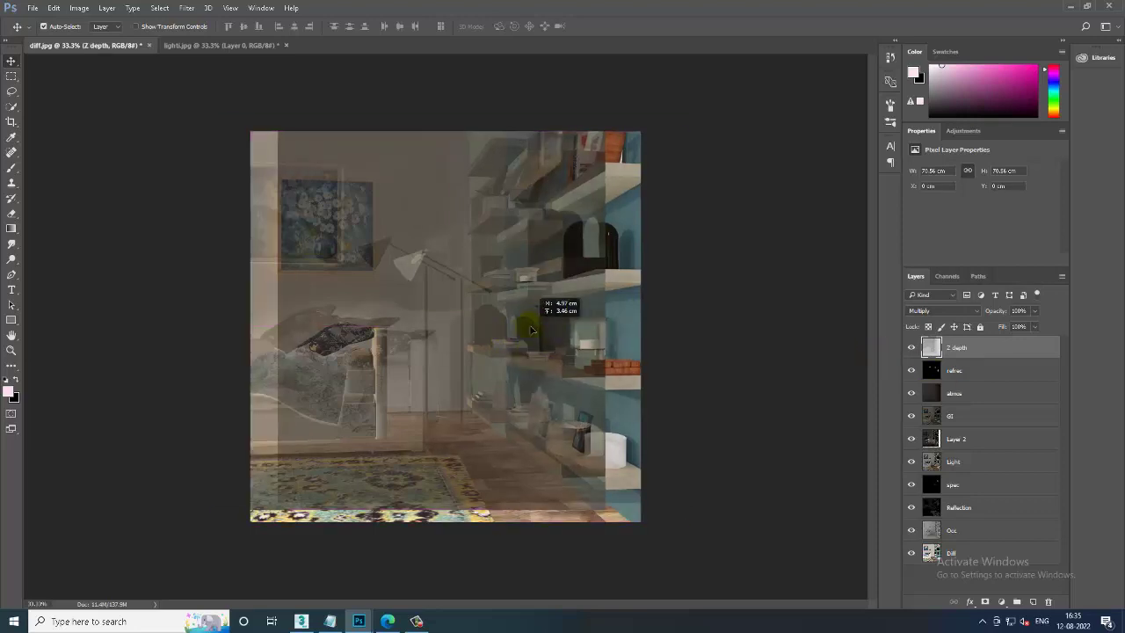
pyautogui.hotkey('ctrl', 'z')
pyautogui.hotkey('ctrl', 'z')
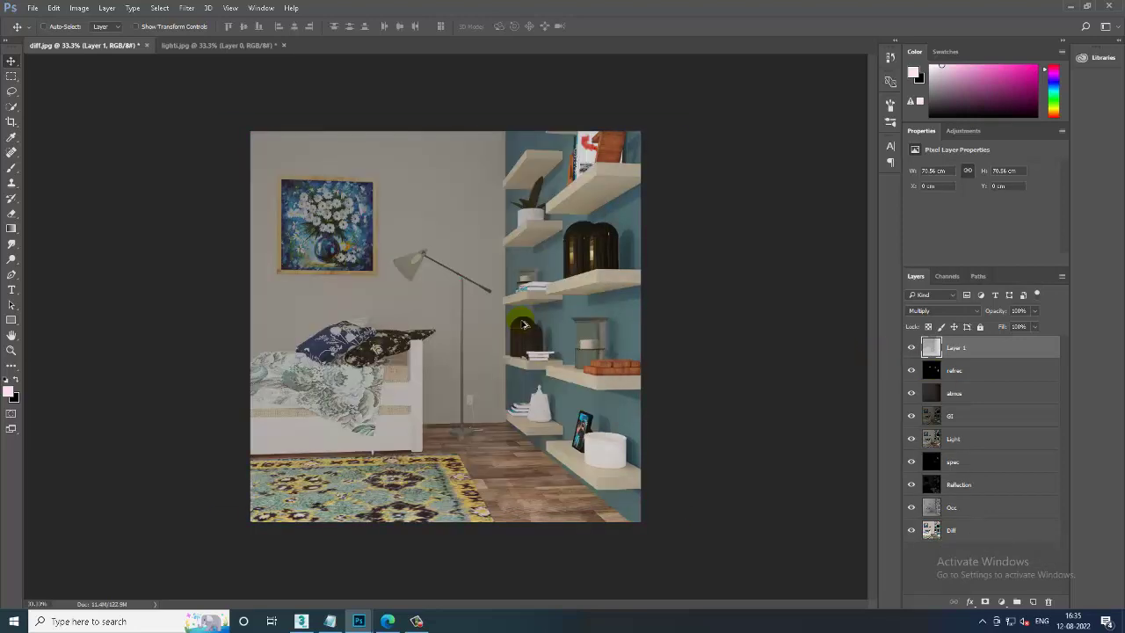
pyautogui.moveTo(220, 45); pyautogui.dragTo(468, 164)
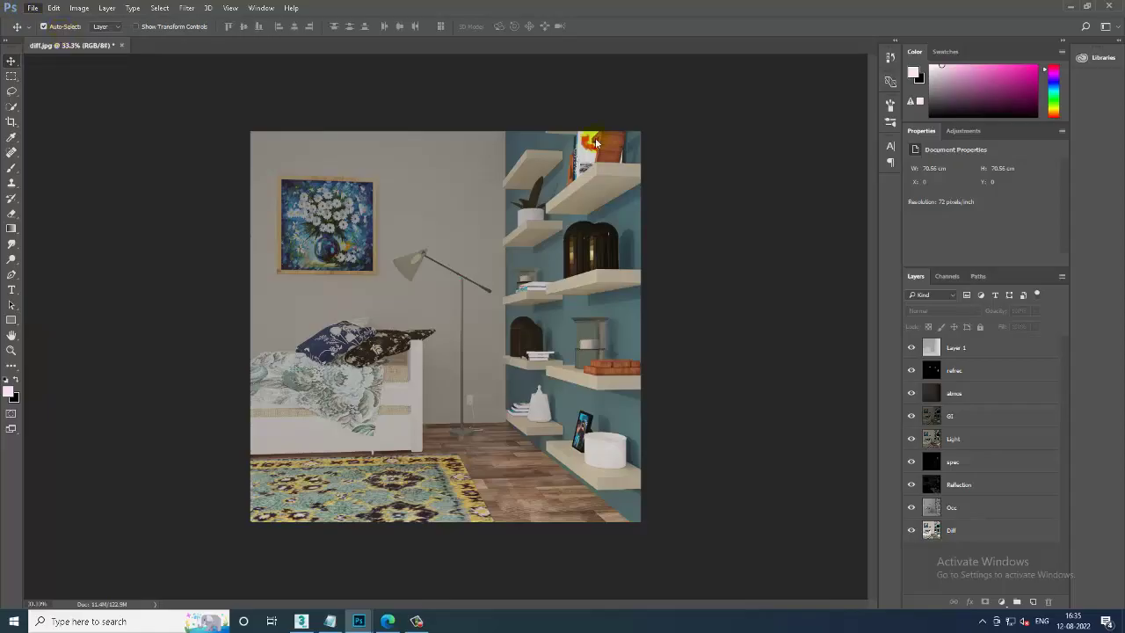
# Add the shadows pass to diff.jpg as Layer 2, aligned with the canvas edges.
pyautogui.hotkey('ctrl', 'o')
pyautogui.doubleClick(577, 95)
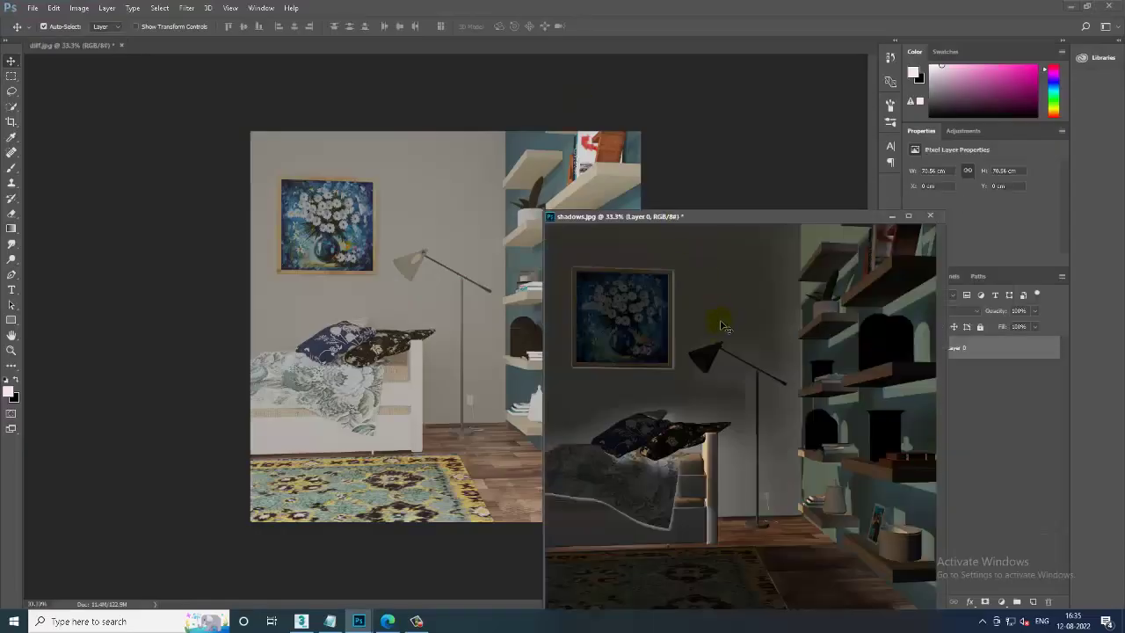
pyautogui.moveTo(735, 364); pyautogui.dragTo(471, 273)
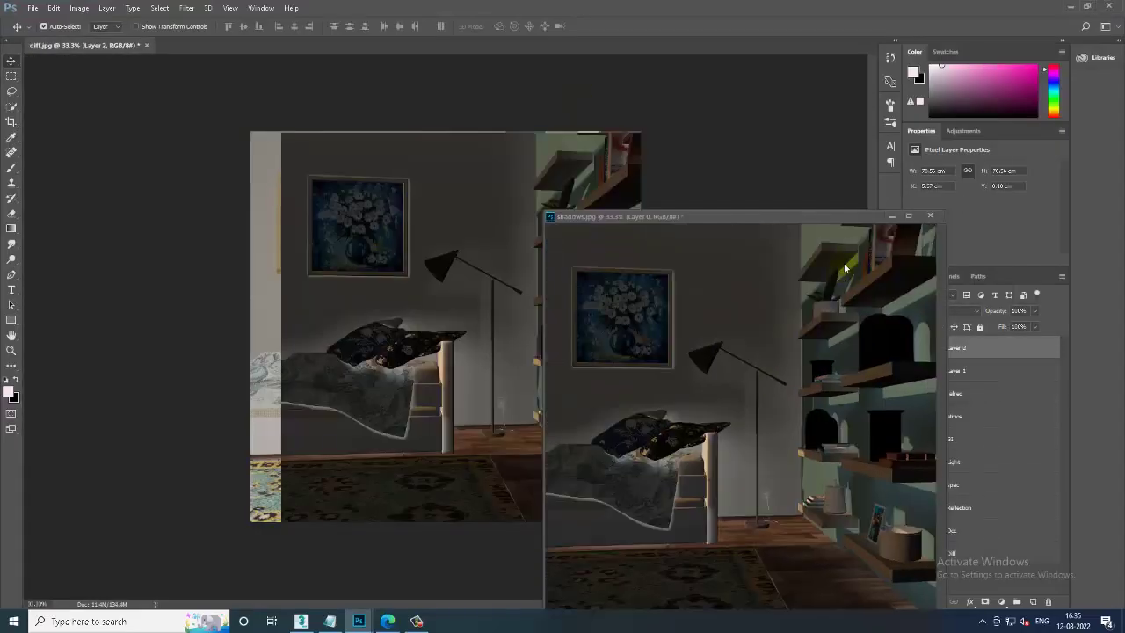
pyautogui.click(879, 216)
pyautogui.click(891, 215)
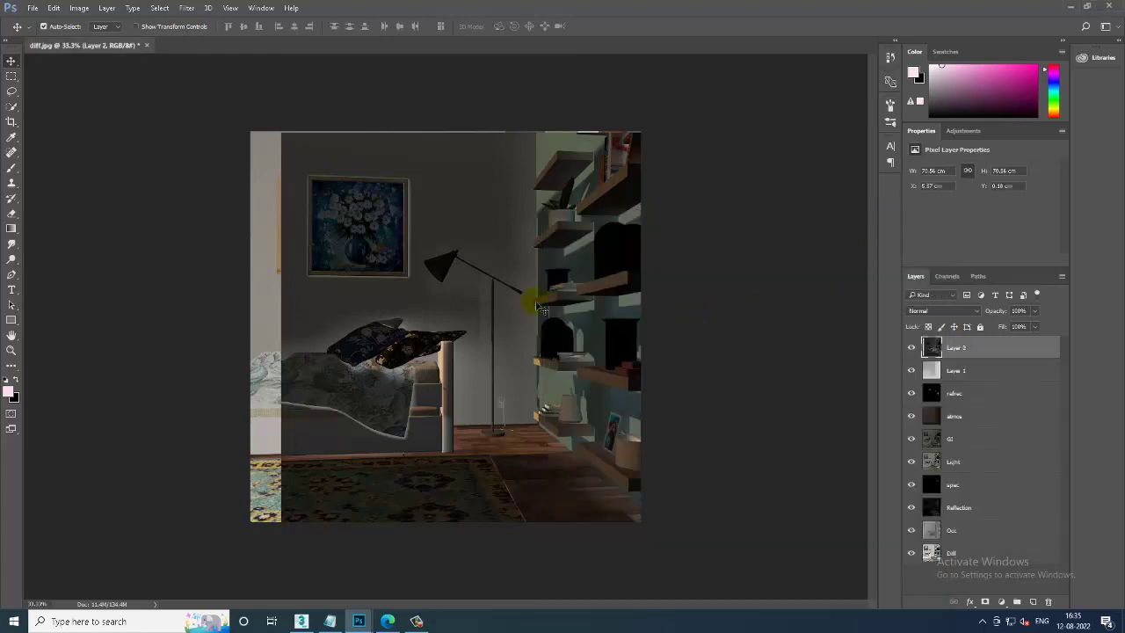
pyautogui.moveTo(490, 351); pyautogui.dragTo(460, 337)
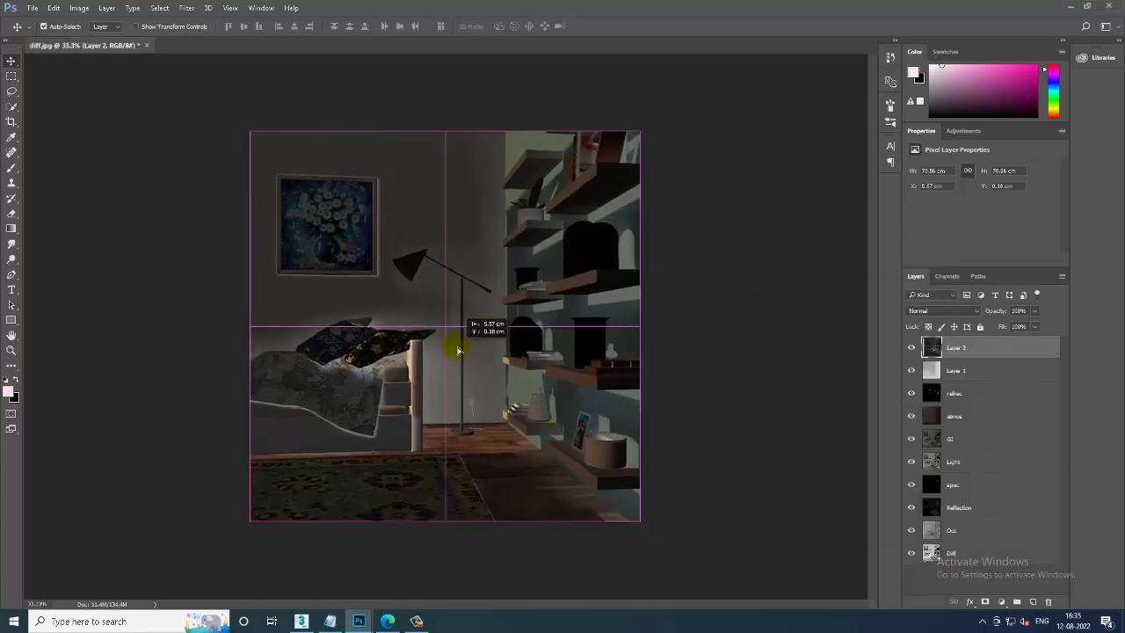
# Cycle Layer 2 through Dissolve, Screen, Soft Light and on toward Subtract.
pyautogui.click(935, 312)
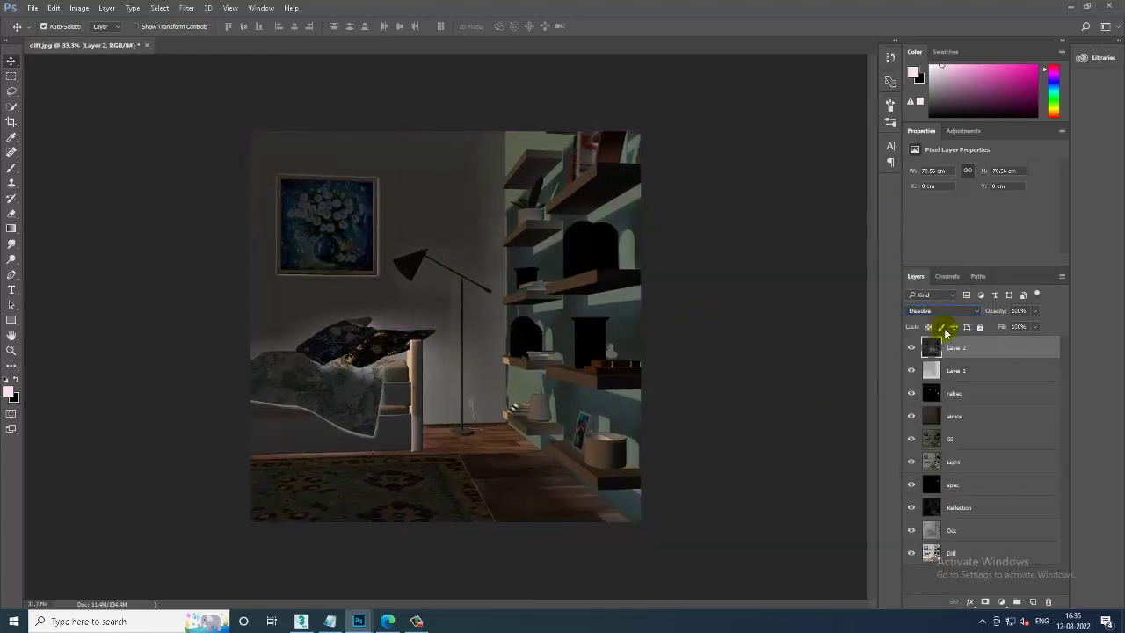
pyautogui.press('Down')
pyautogui.press('Down')
pyautogui.press('Down')
pyautogui.press('Down')
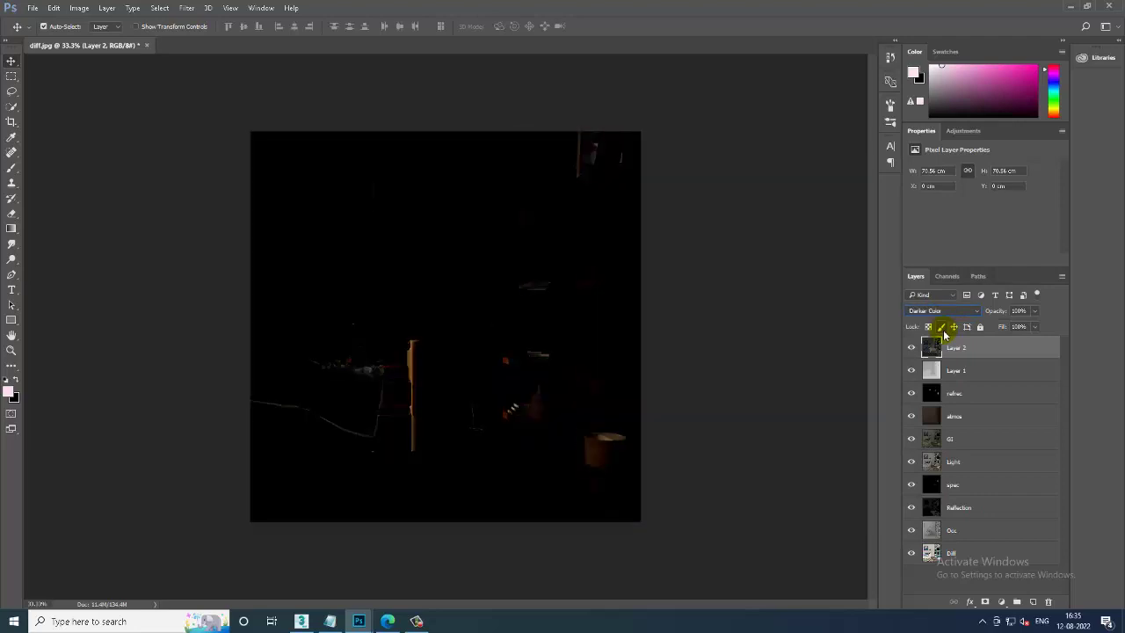
pyautogui.press('Down')
pyautogui.press('Down')
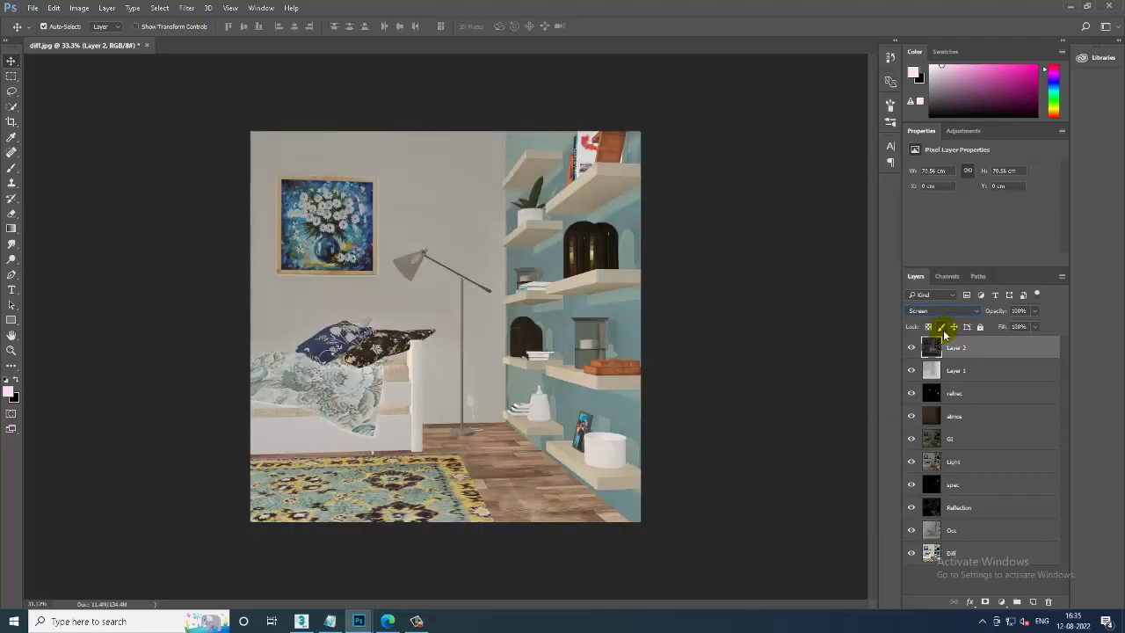
pyautogui.press('Down')
pyautogui.press('Down')
pyautogui.press('Down')
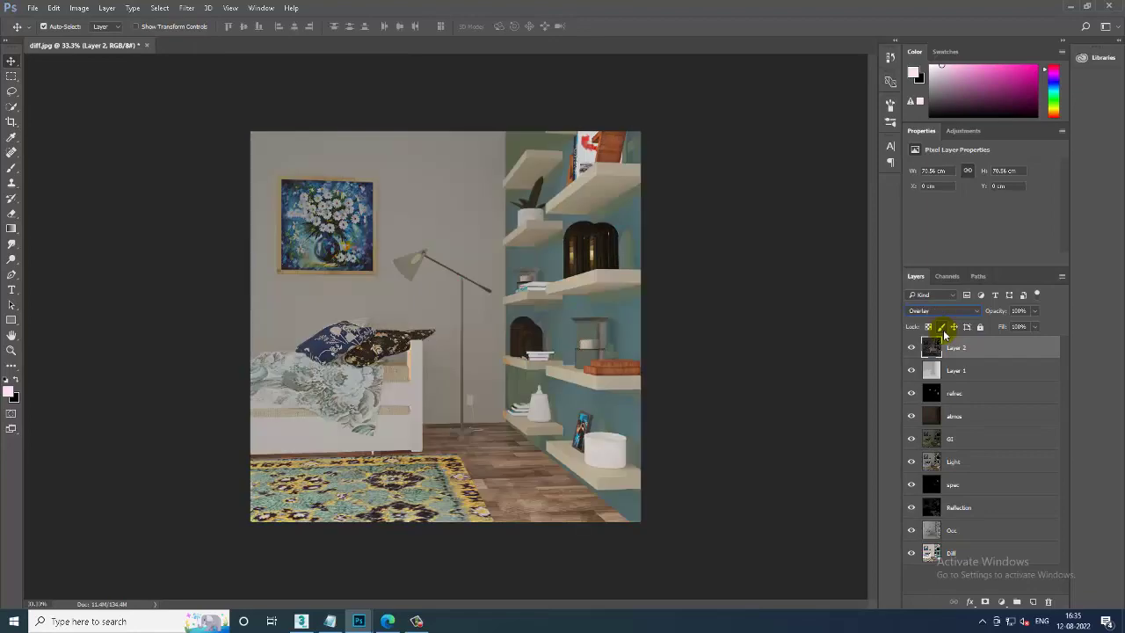
pyautogui.press('Down')
pyautogui.press('Down')
pyautogui.press('Down')
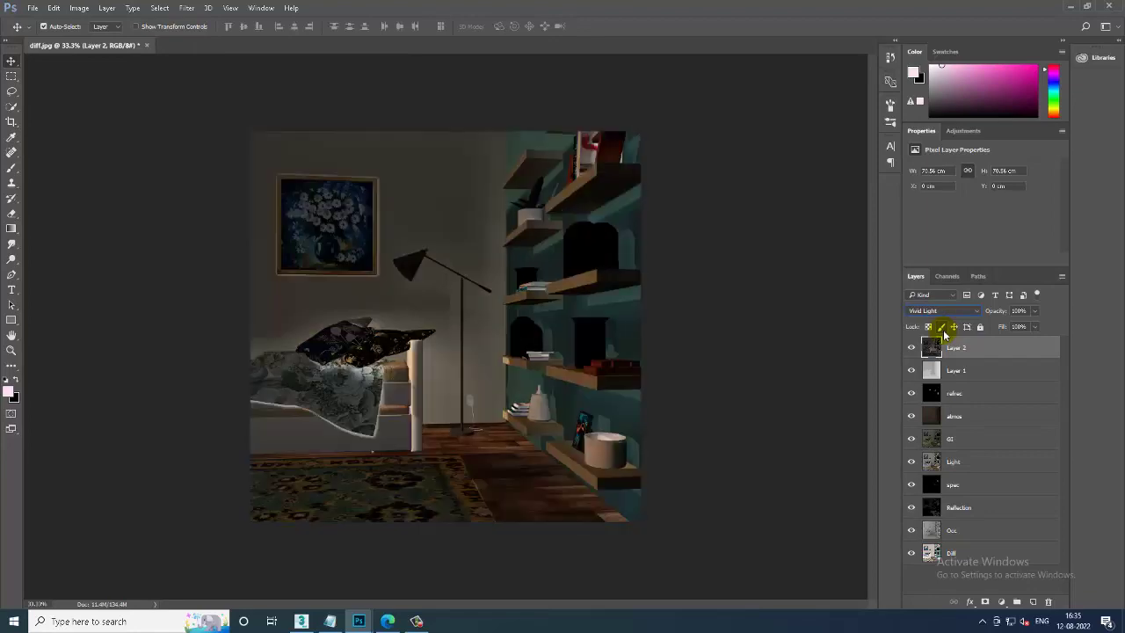
pyautogui.press('Down')
pyautogui.press('Down')
pyautogui.press('Down')
pyautogui.press('Down')
pyautogui.press('Down')
pyautogui.press('Down')
pyautogui.press('Down')
pyautogui.press('Down')
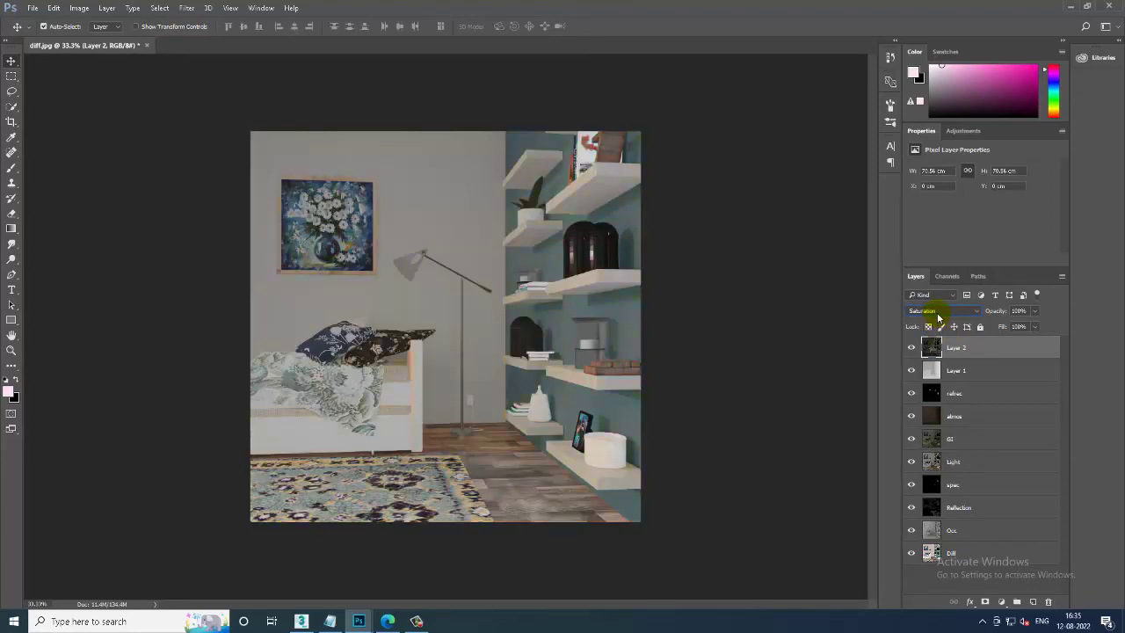
pyautogui.press('Down')
pyautogui.press('Down')
pyautogui.press('Down')
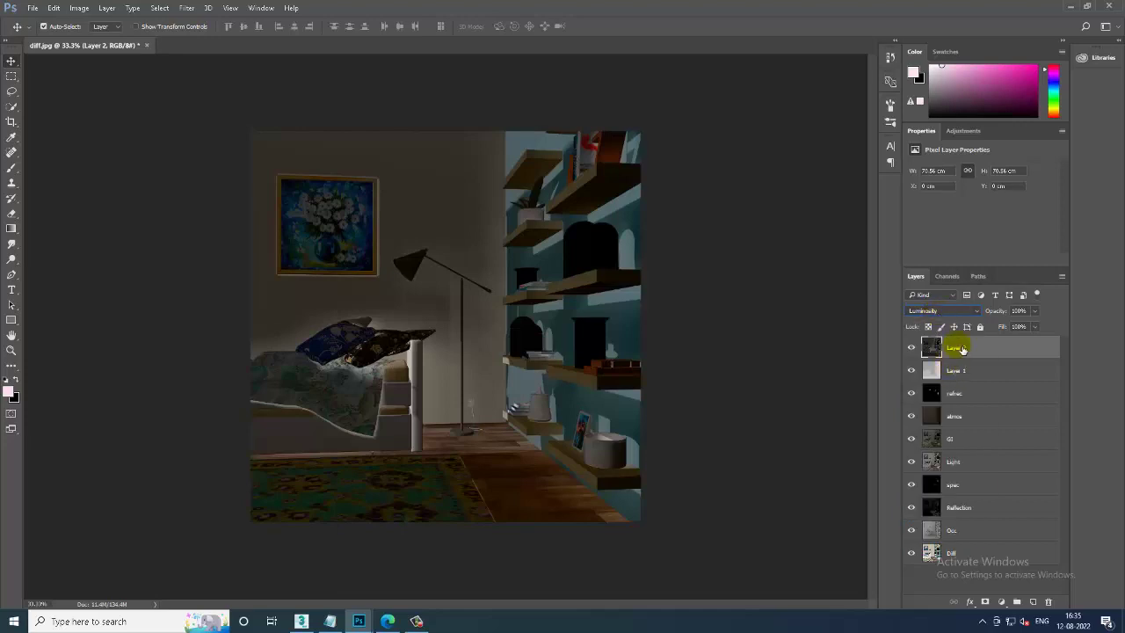
# Move Layer 2 between GI and Light, try Normal and Color Burn, compare, then delete Layer 2.
pyautogui.moveTo(961, 349); pyautogui.dragTo(968, 448)
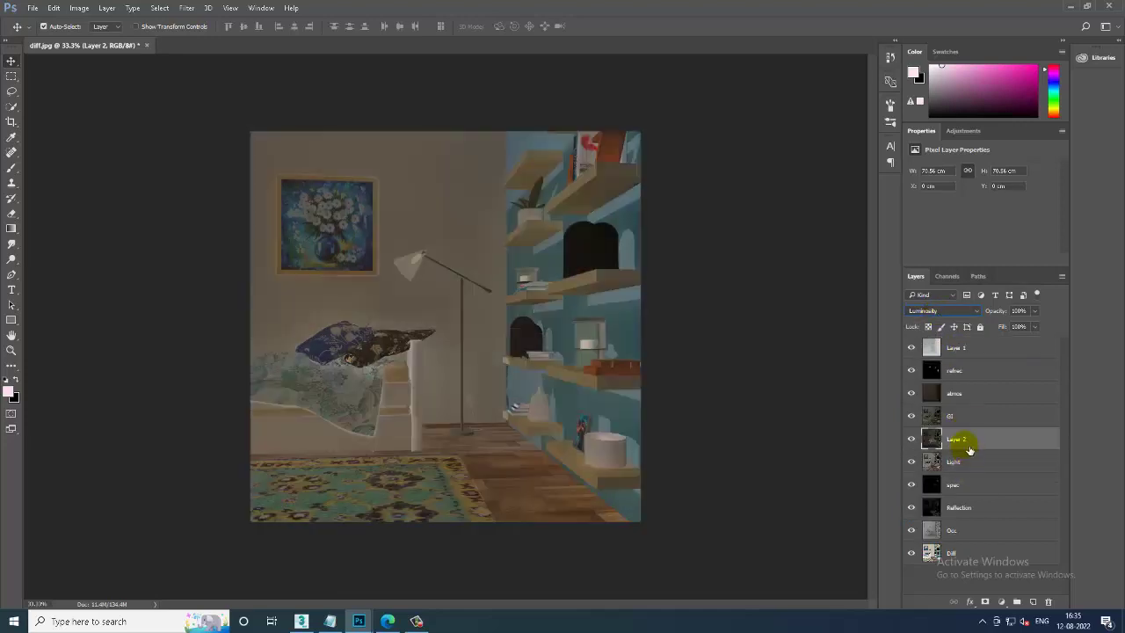
pyautogui.click(937, 314)
pyautogui.click(940, 315)
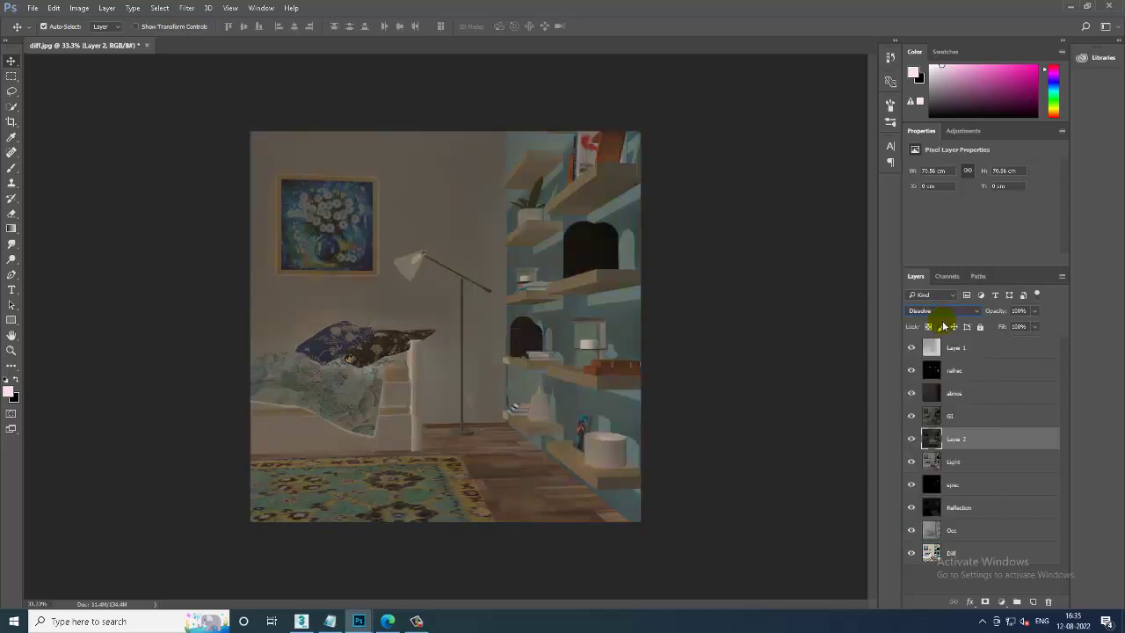
pyautogui.press('Down')
pyautogui.press('Down')
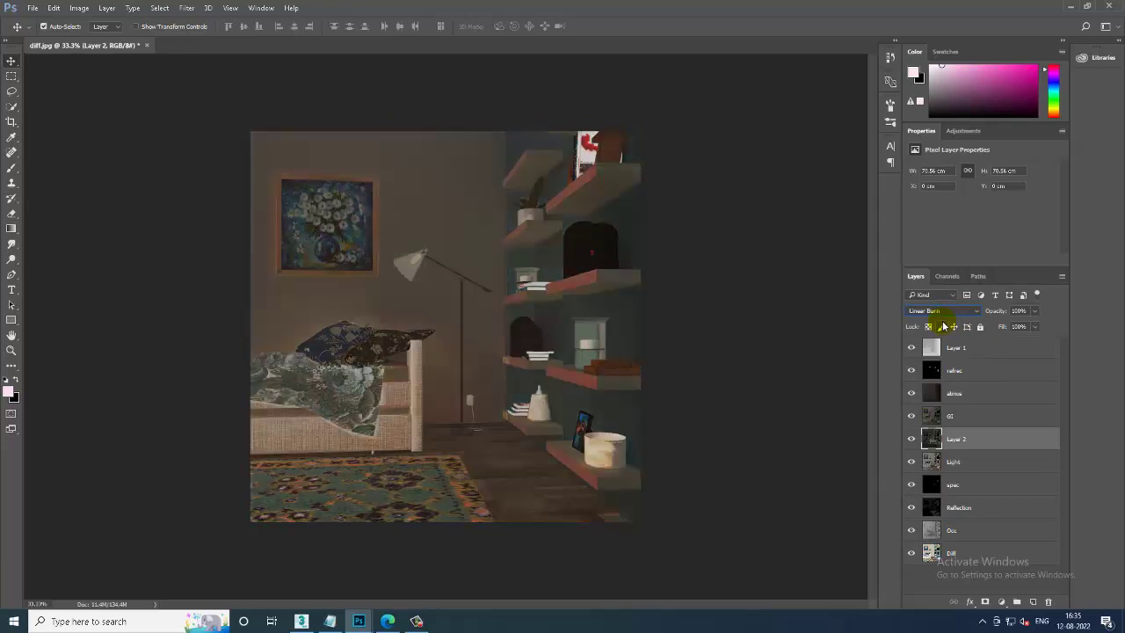
pyautogui.press('Down')
pyautogui.press('Down')
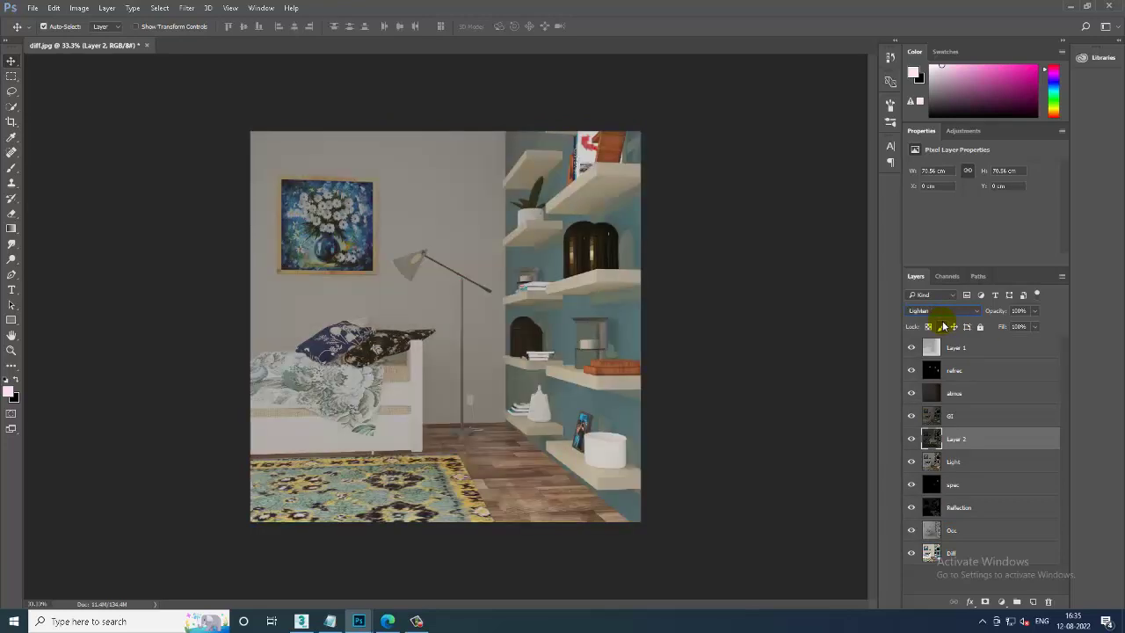
pyautogui.click(914, 442)
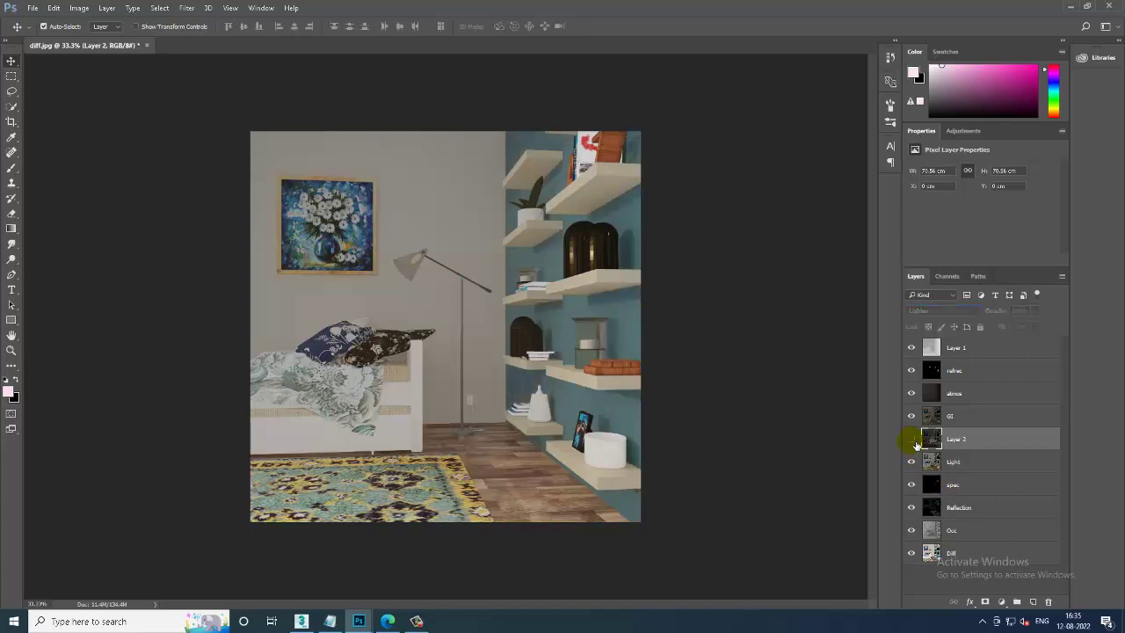
pyautogui.click(914, 442)
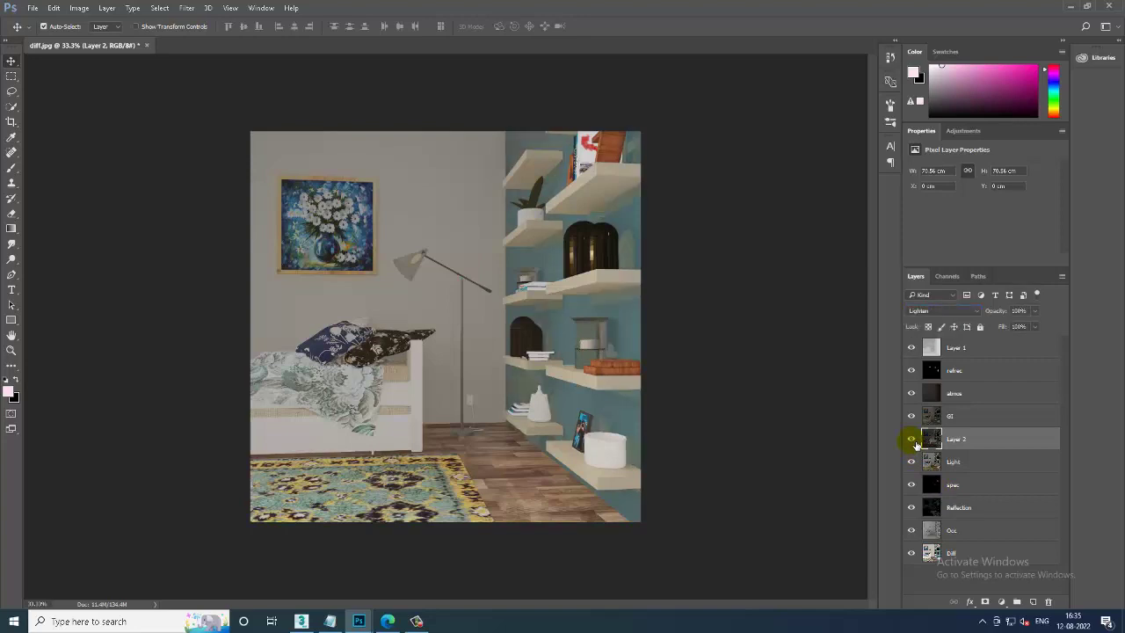
pyautogui.click(1048, 601)
# Delete Layer 2 and rename Layer 1 to 'Z depth'.
pyautogui.click(534, 239)
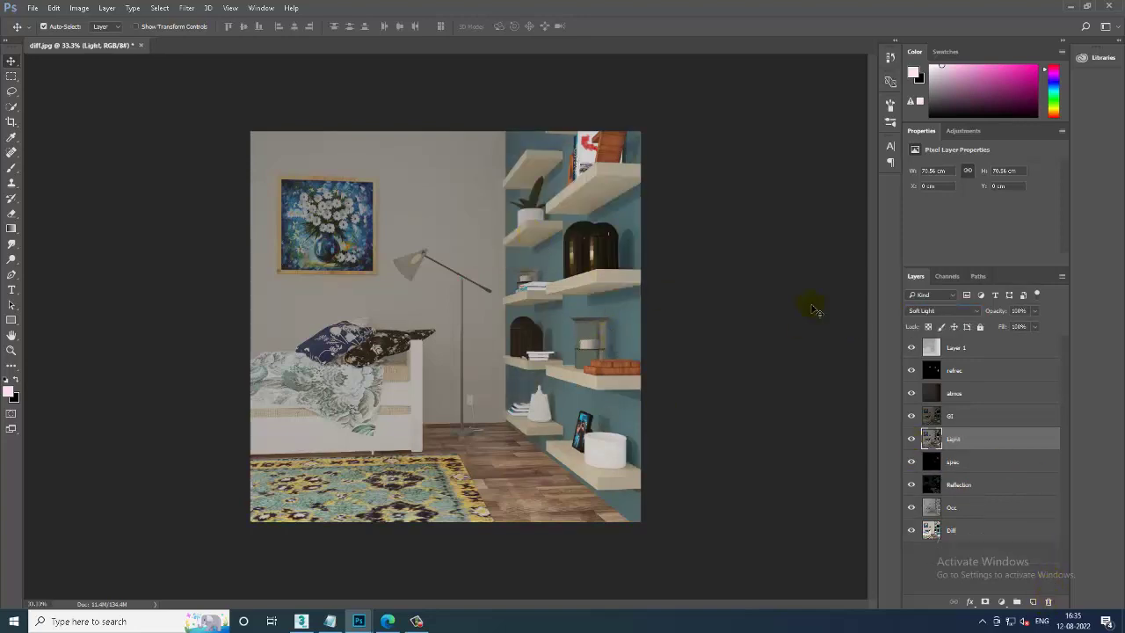
pyautogui.doubleClick(956, 347)
pyautogui.write('Z dept')
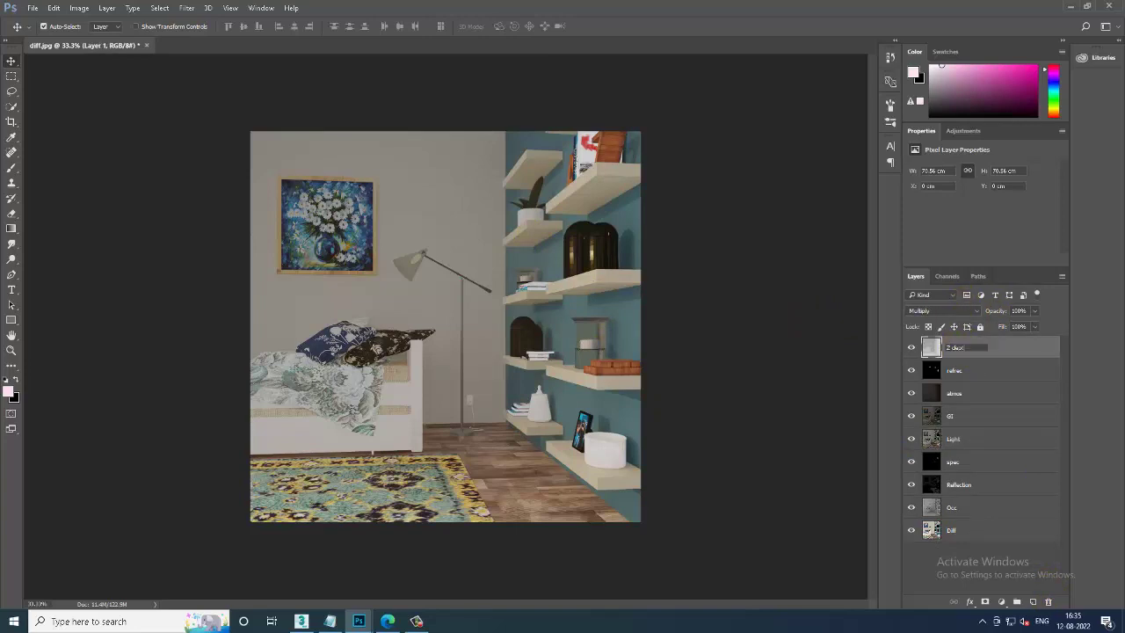
pyautogui.write('h')
pyautogui.click(957, 349)
pyautogui.click(1016, 571)
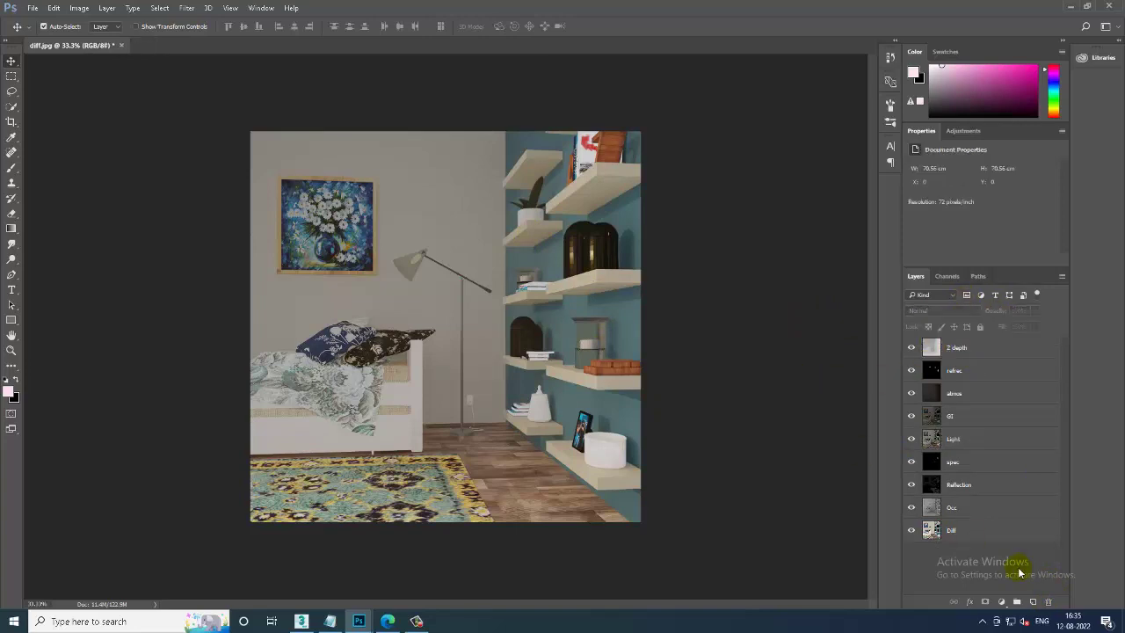
# Add a Color Balance layer shifting the midtones toward red and yellow.
pyautogui.click(1001, 601)
pyautogui.click(1037, 471)
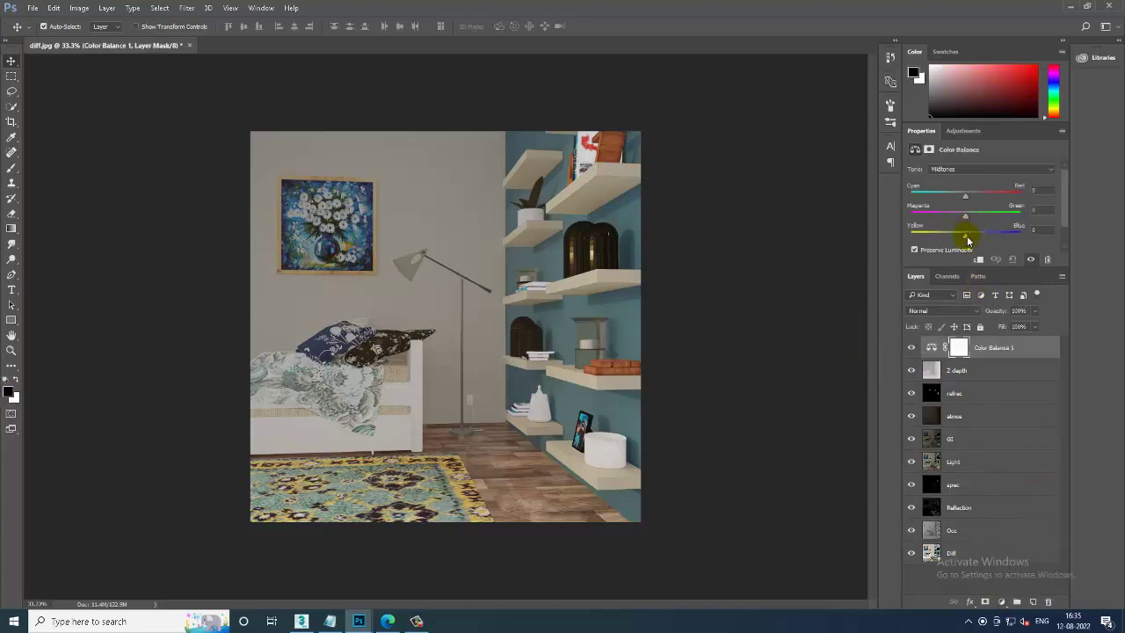
pyautogui.click(967, 199)
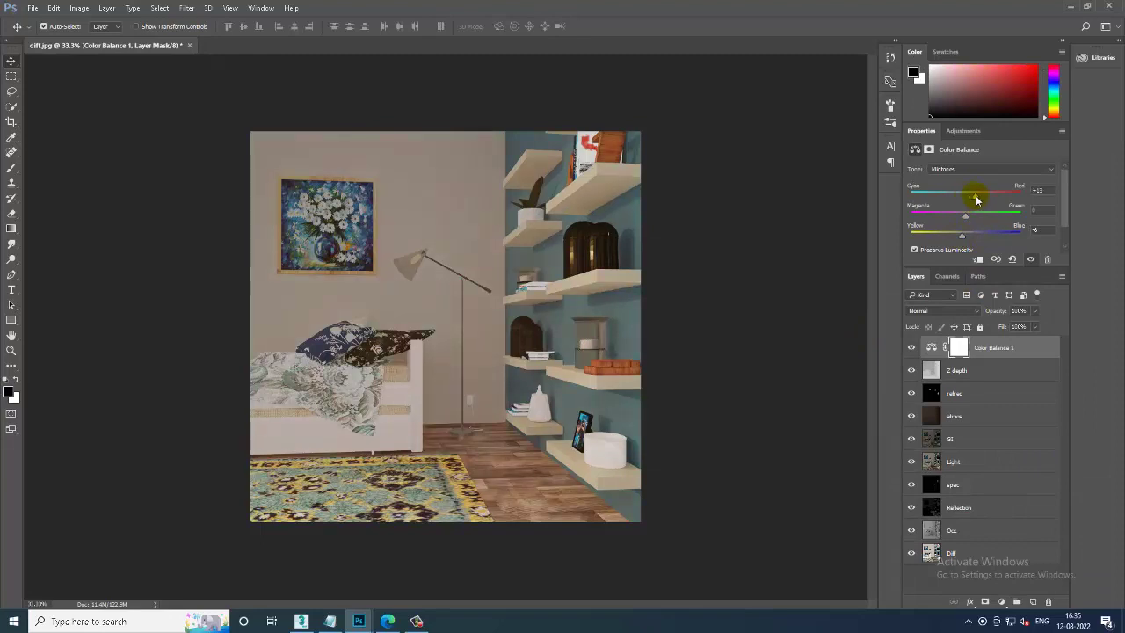
pyautogui.click(978, 260)
pyautogui.click(1001, 601)
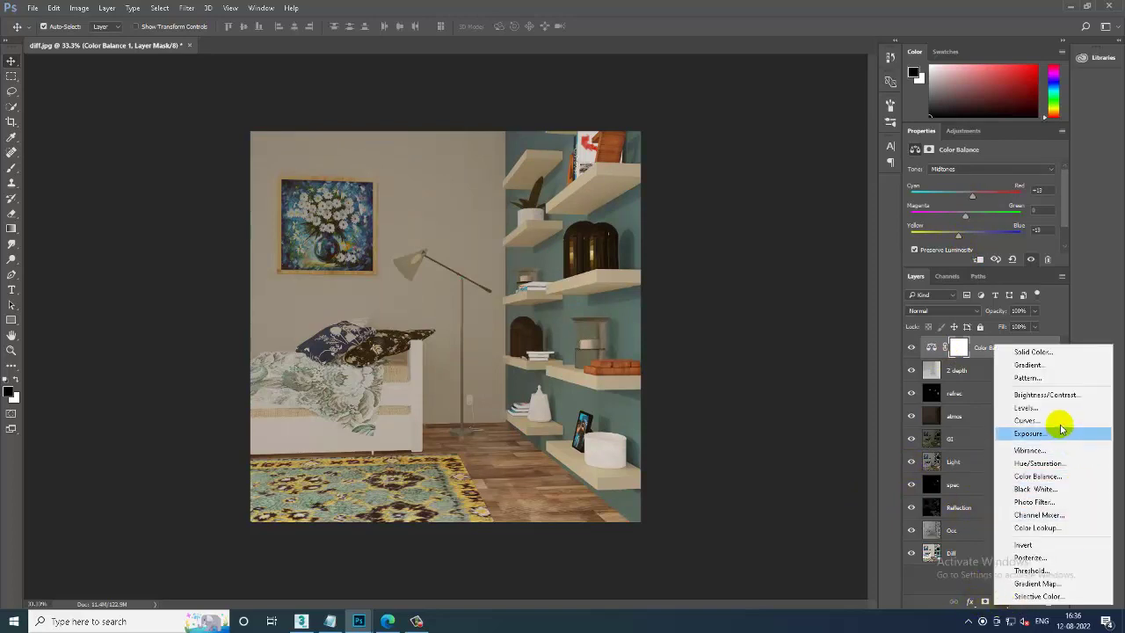
# Add a Brightness/Contrast layer at brightness 21 and move the atmos layer to the top.
pyautogui.click(1064, 394)
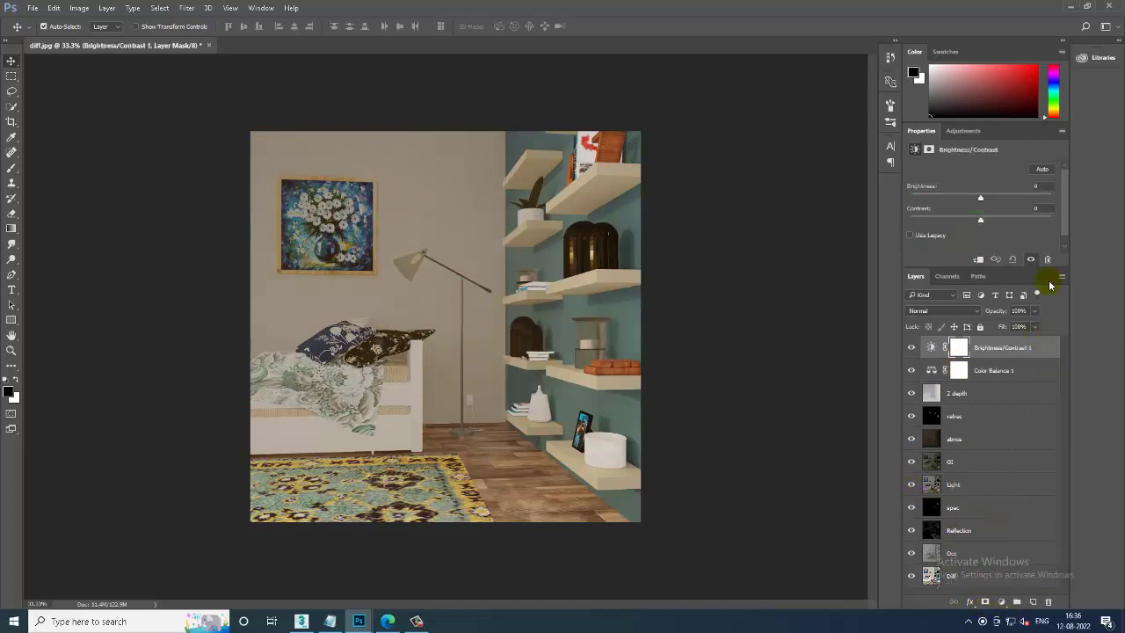
pyautogui.moveTo(980, 198)
pyautogui.mouseDown()
pyautogui.moveTo(1007, 221)
pyautogui.moveTo(969, 220)
pyautogui.moveTo(1023, 220)
pyautogui.moveTo(995, 224)
pyautogui.mouseUp()
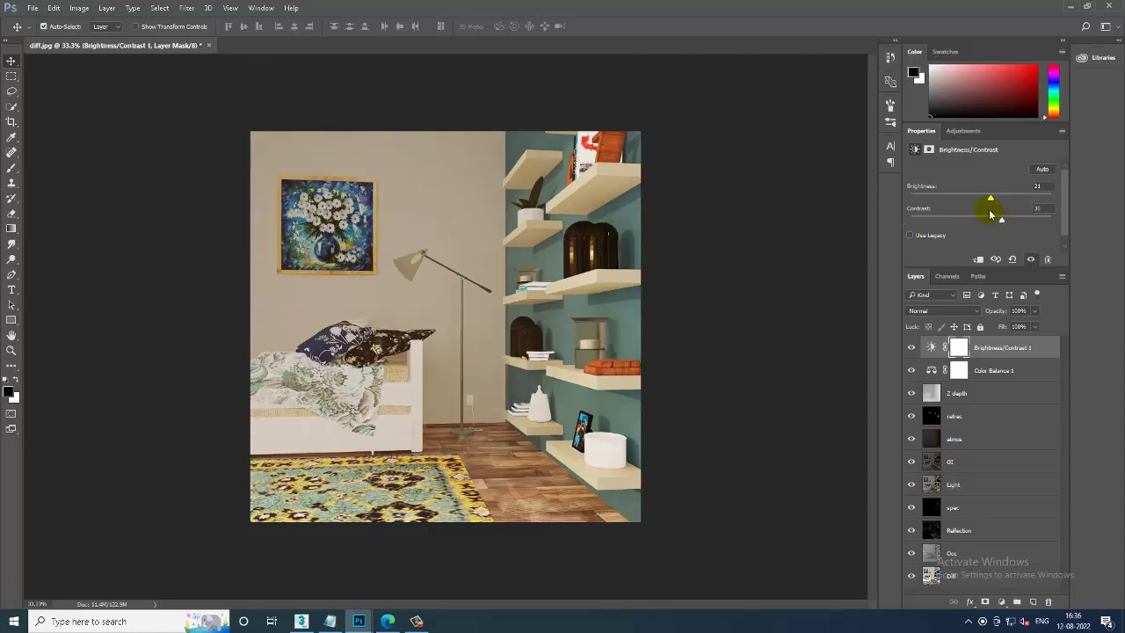
pyautogui.click(967, 441)
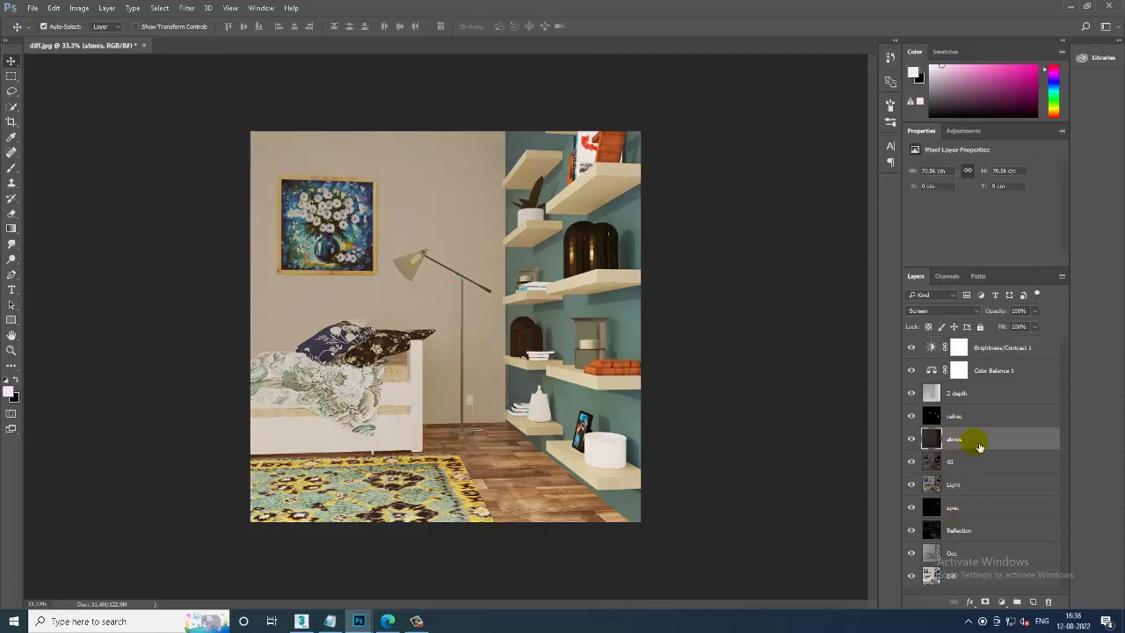
pyautogui.moveTo(979, 446); pyautogui.dragTo(976, 346)
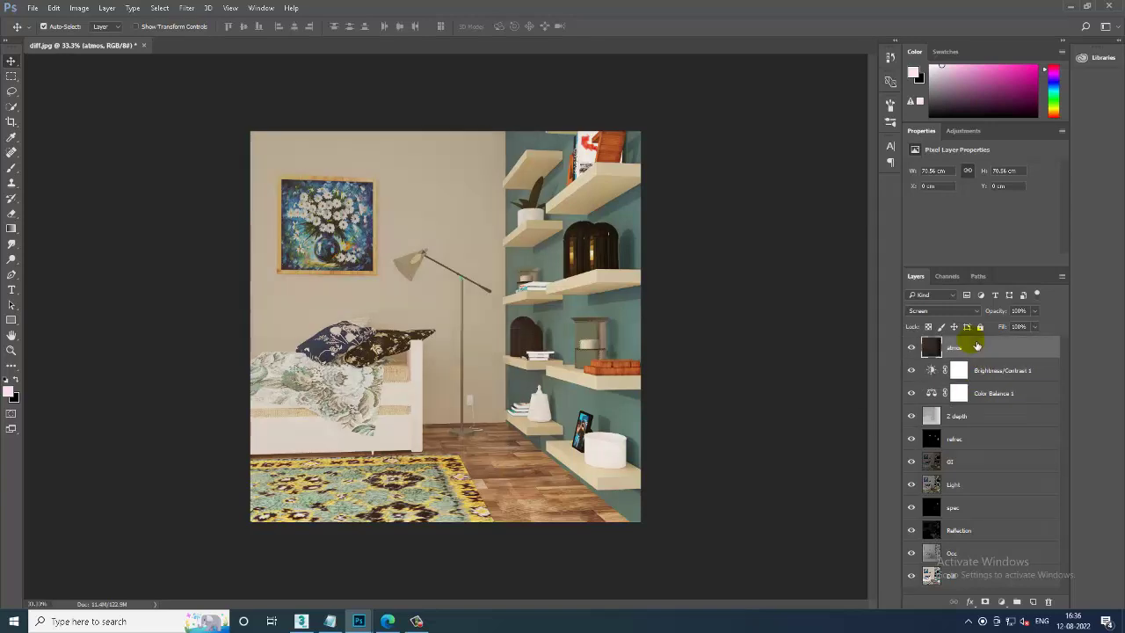
pyautogui.click(923, 311)
# Set the atmos layer's blend mode to Normal.
pyautogui.click(929, 318)
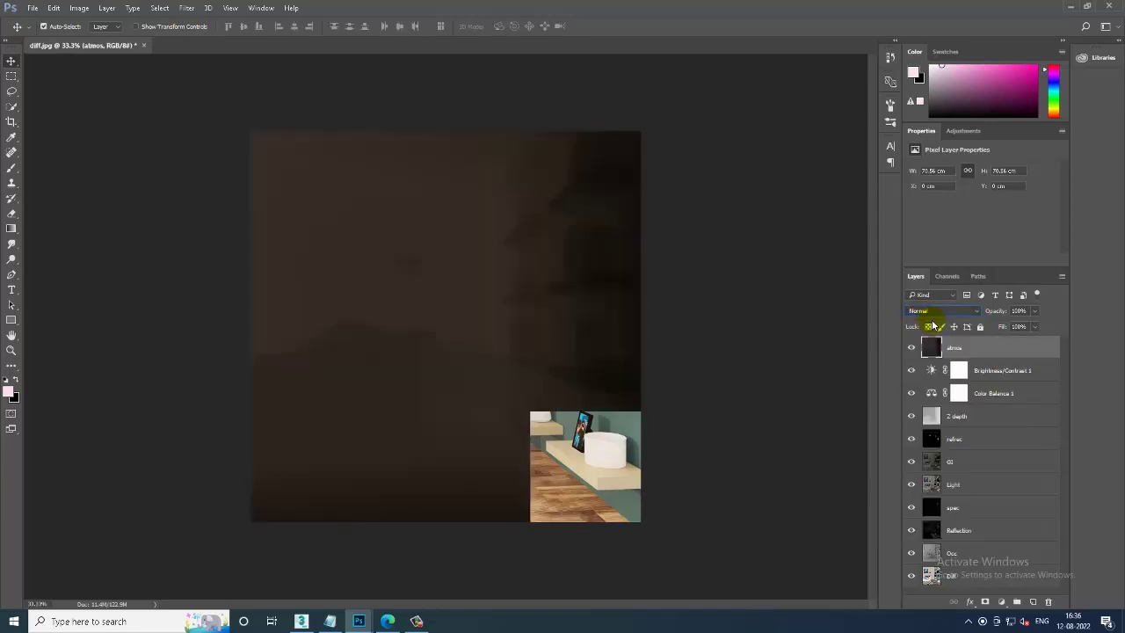
pyautogui.scroll(-2, 933, 318)
pyautogui.scroll(-1, 933, 318)
pyautogui.scroll(-1, 934, 318)
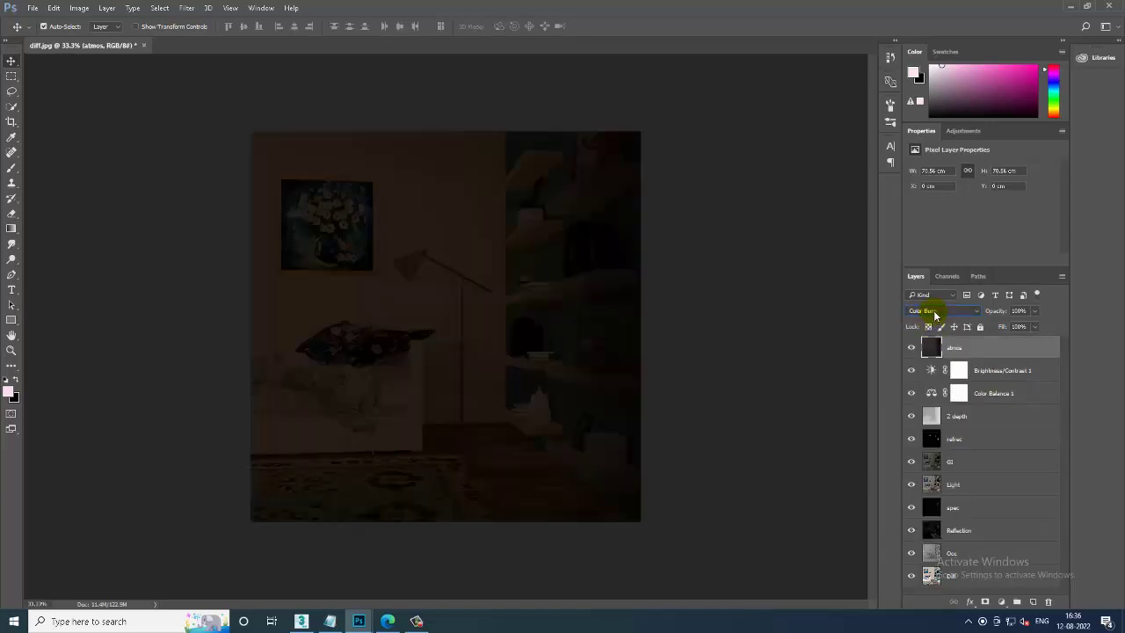
pyautogui.scroll(-1, 933, 318)
pyautogui.scroll(-1, 935, 317)
pyautogui.scroll(-1, 934, 316)
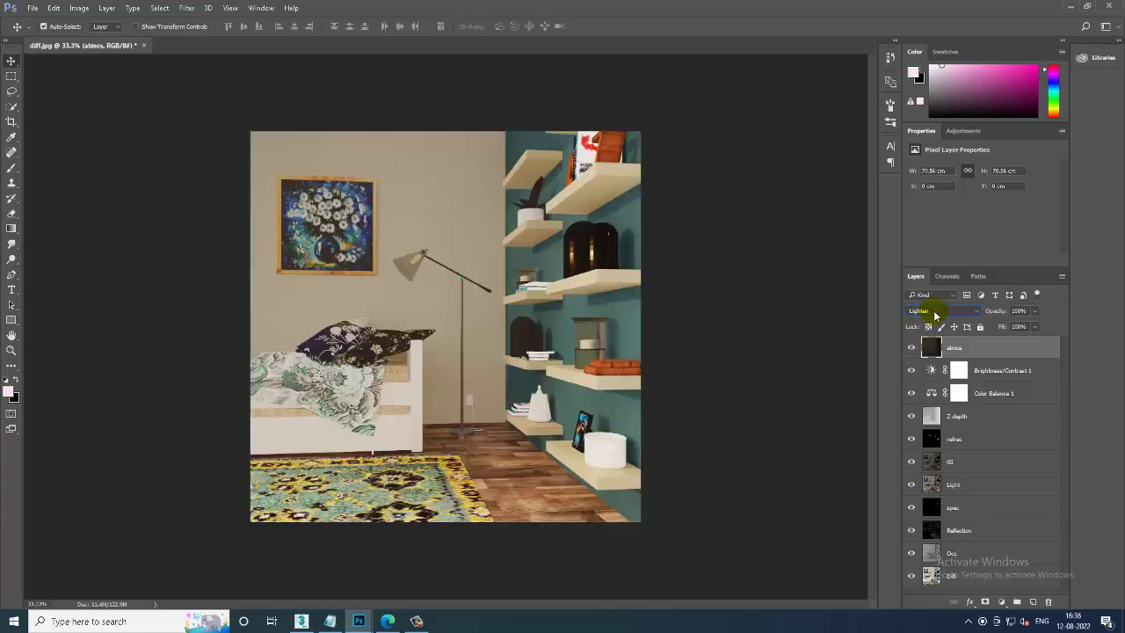
pyautogui.scroll(-1, 935, 315)
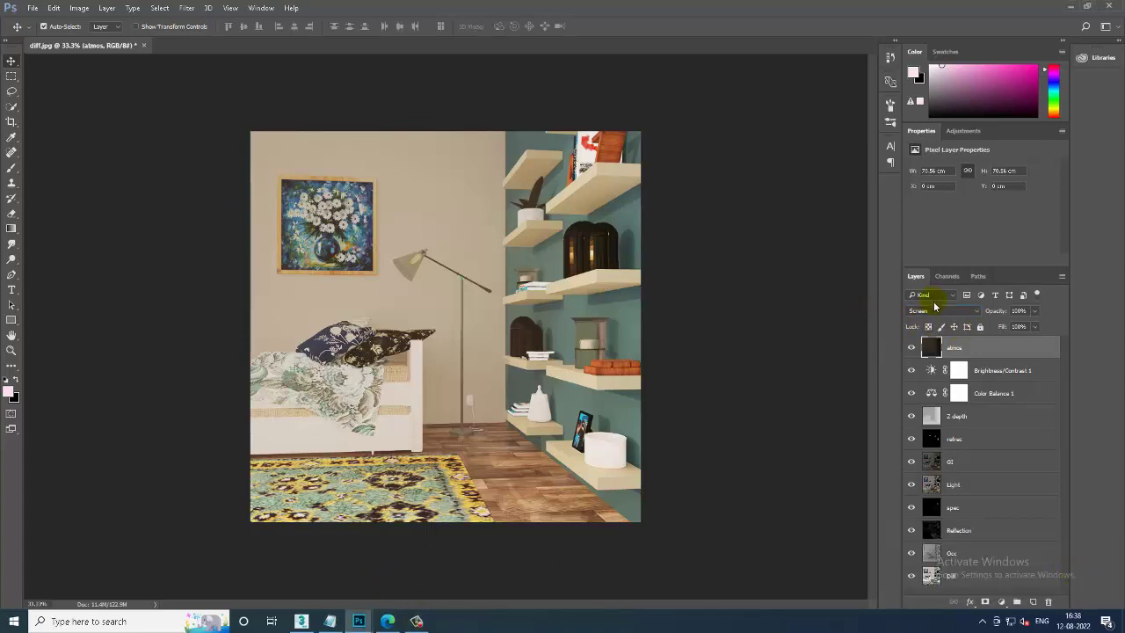
# Compare Overlay, Multiply and neighbouring blend modes on atmos, ending on Screen.
pyautogui.click(936, 311)
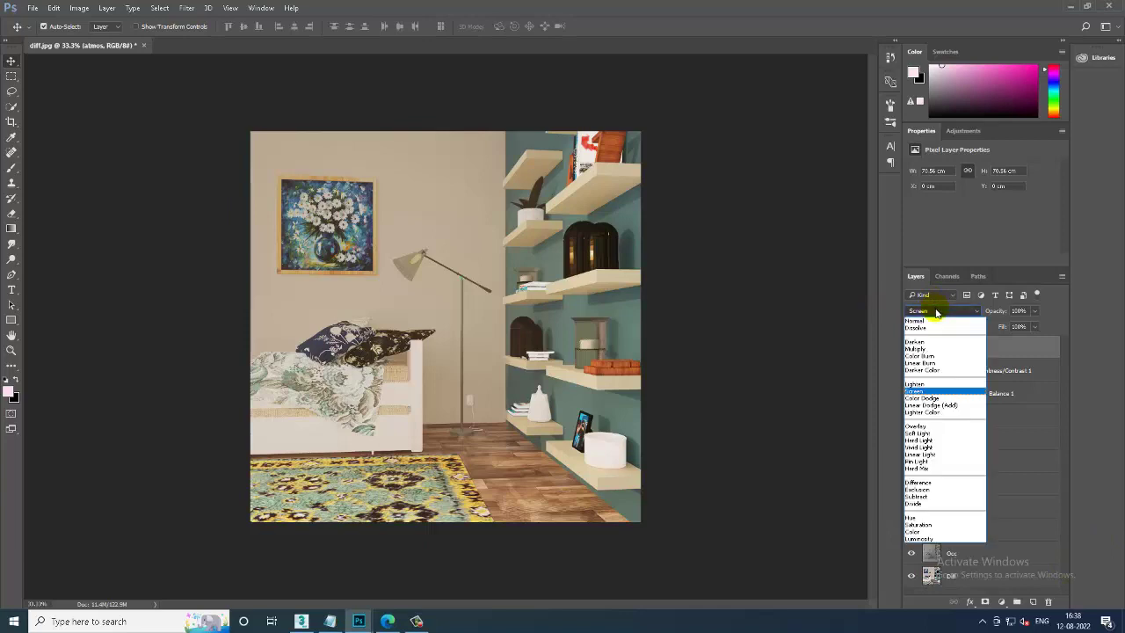
pyautogui.click(934, 427)
pyautogui.click(936, 311)
pyautogui.click(936, 342)
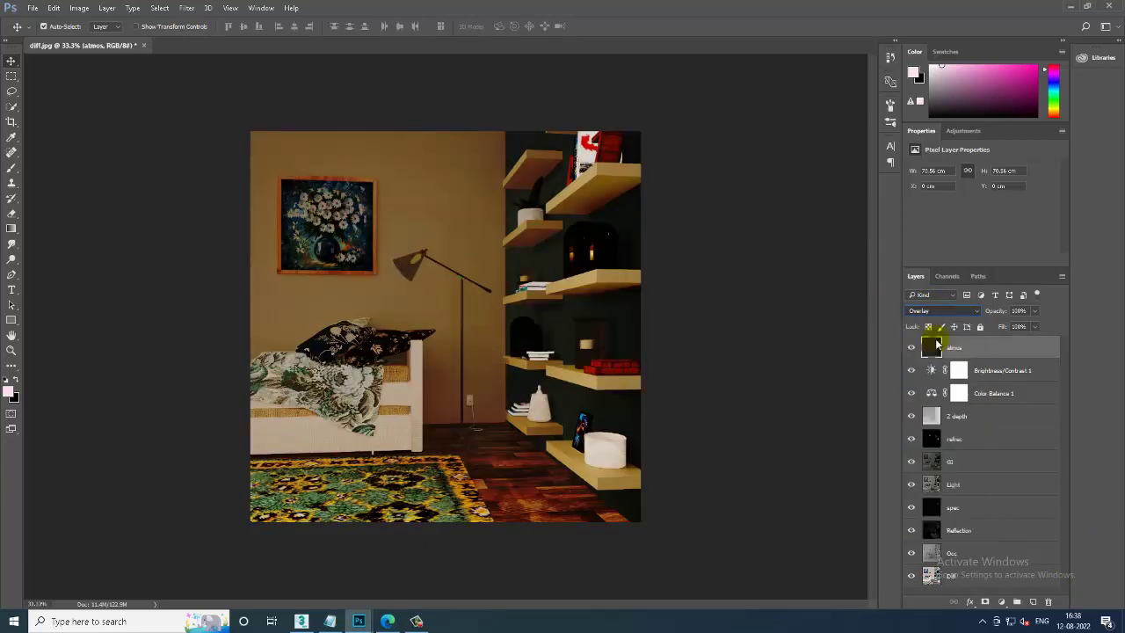
pyautogui.press('Down')
pyautogui.press('Down')
pyautogui.press('Down')
pyautogui.press('Down')
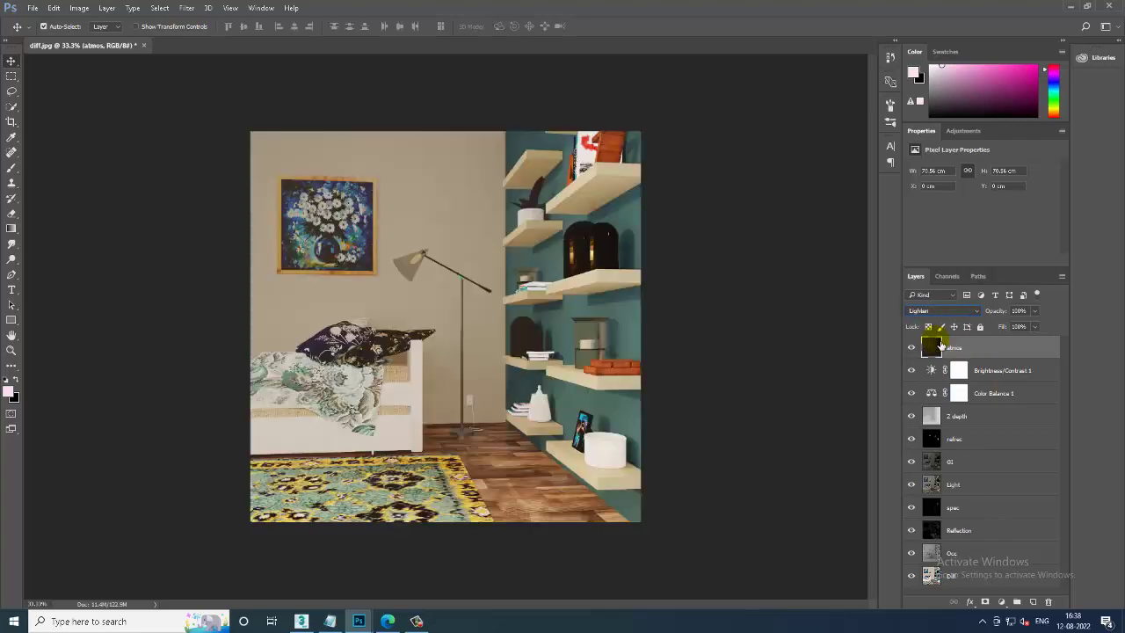
pyautogui.press('Down')
pyautogui.press('Down')
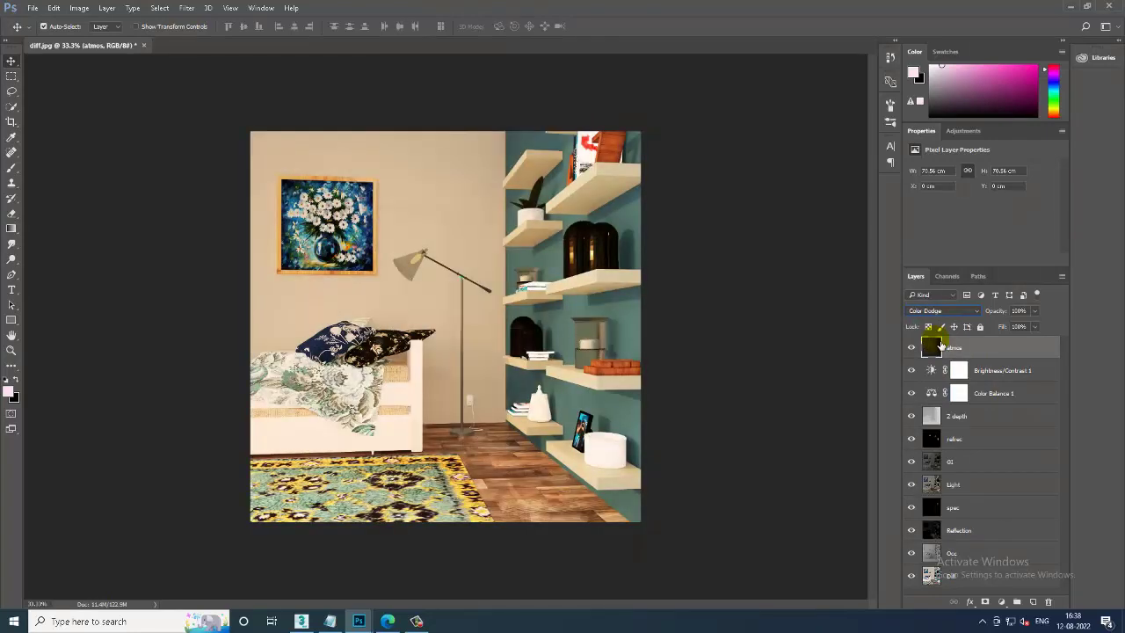
pyautogui.press('Up')
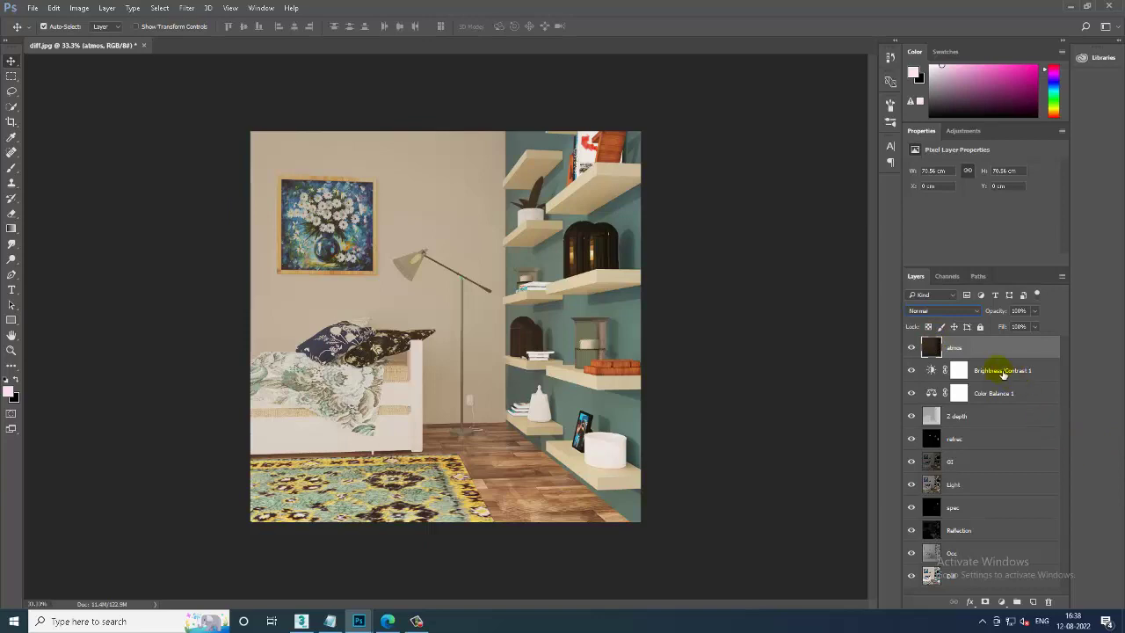
# Add a Photo Filter adjustment layer above Brightness/Contrast 1.
pyautogui.click(953, 372)
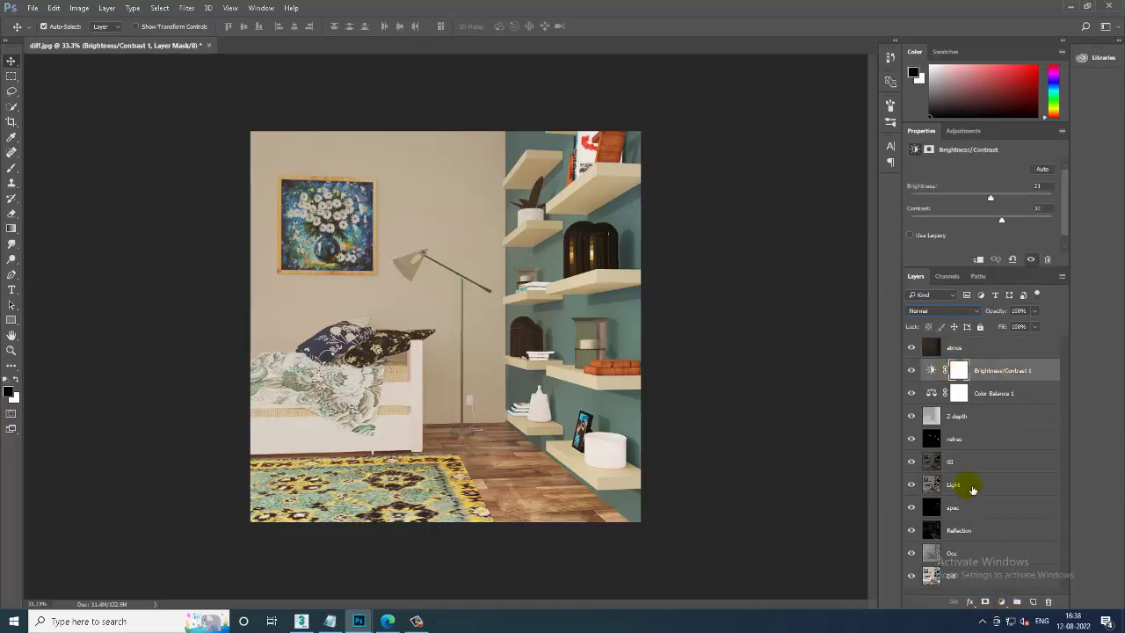
pyautogui.click(977, 354)
pyautogui.click(980, 376)
pyautogui.click(1001, 601)
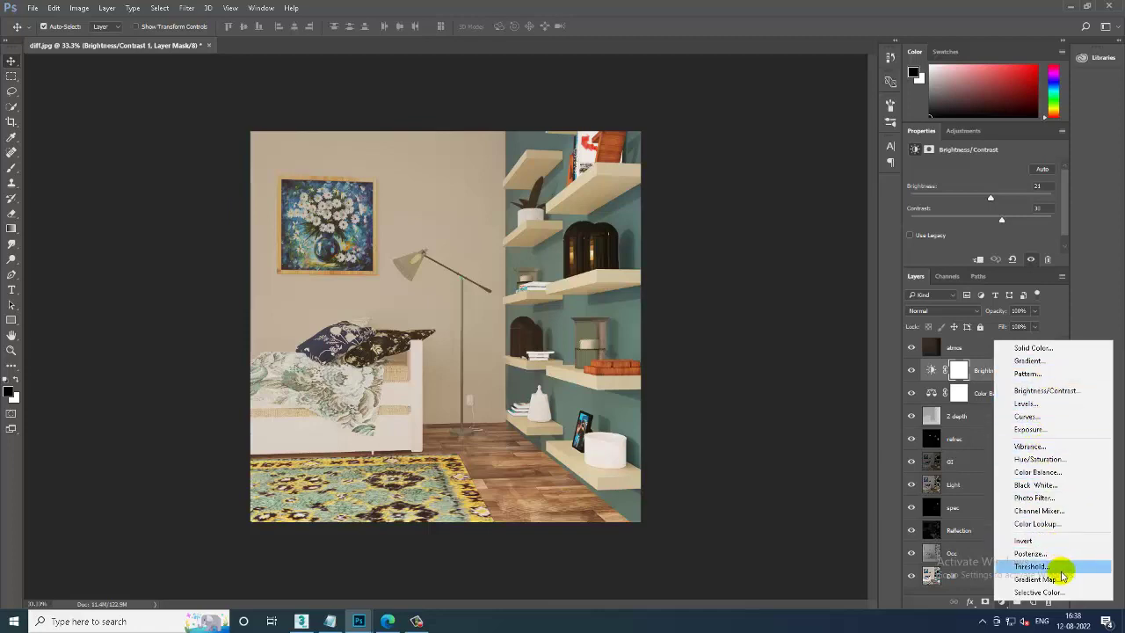
pyautogui.click(1037, 497)
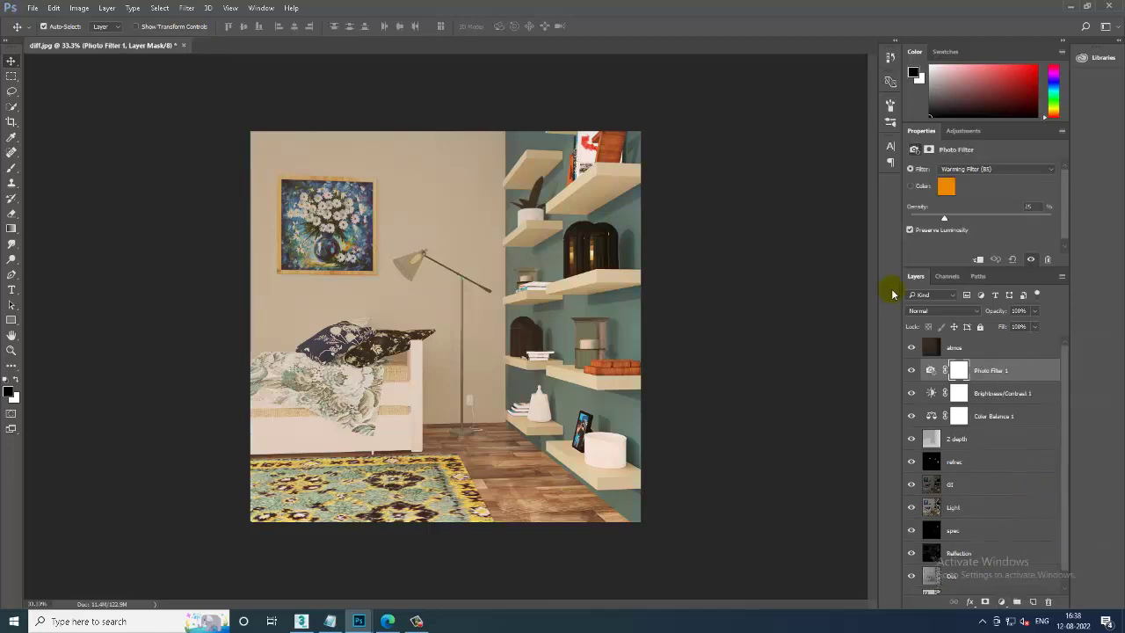
# Set the Photo Filter to Sepia at 100% density, comparing with atmos hidden and shown.
pyautogui.click(971, 169)
pyautogui.click(971, 188)
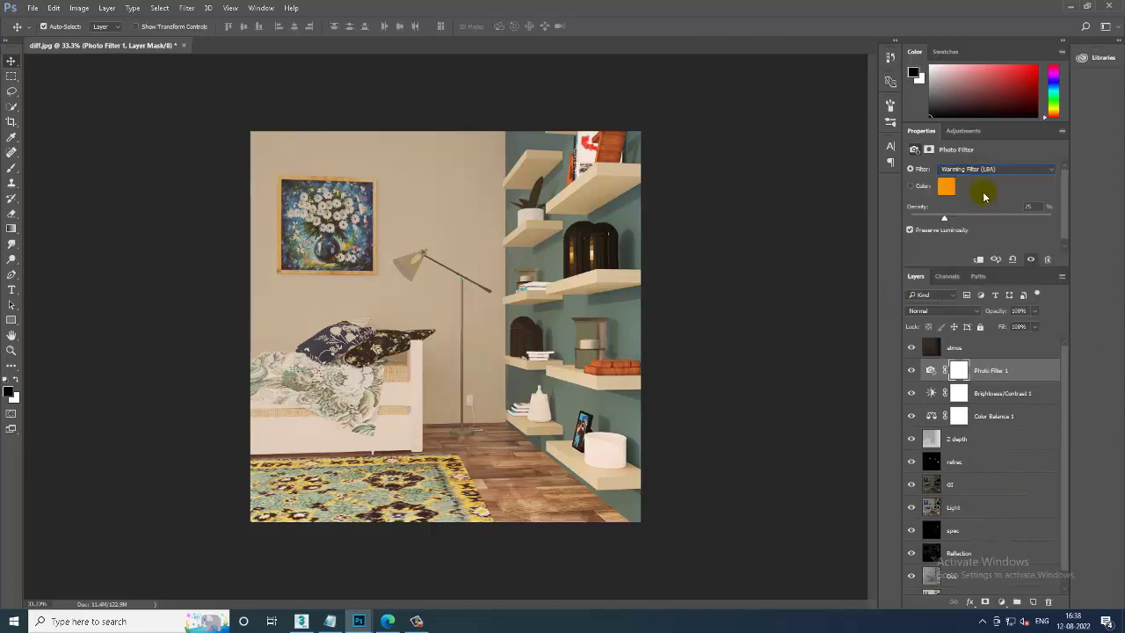
pyautogui.press('Down')
pyautogui.press('Down')
pyautogui.press('Down')
pyautogui.press('Down')
pyautogui.press('Down')
pyautogui.press('Down')
pyautogui.press('Down')
pyautogui.press('Down')
pyautogui.press('Down')
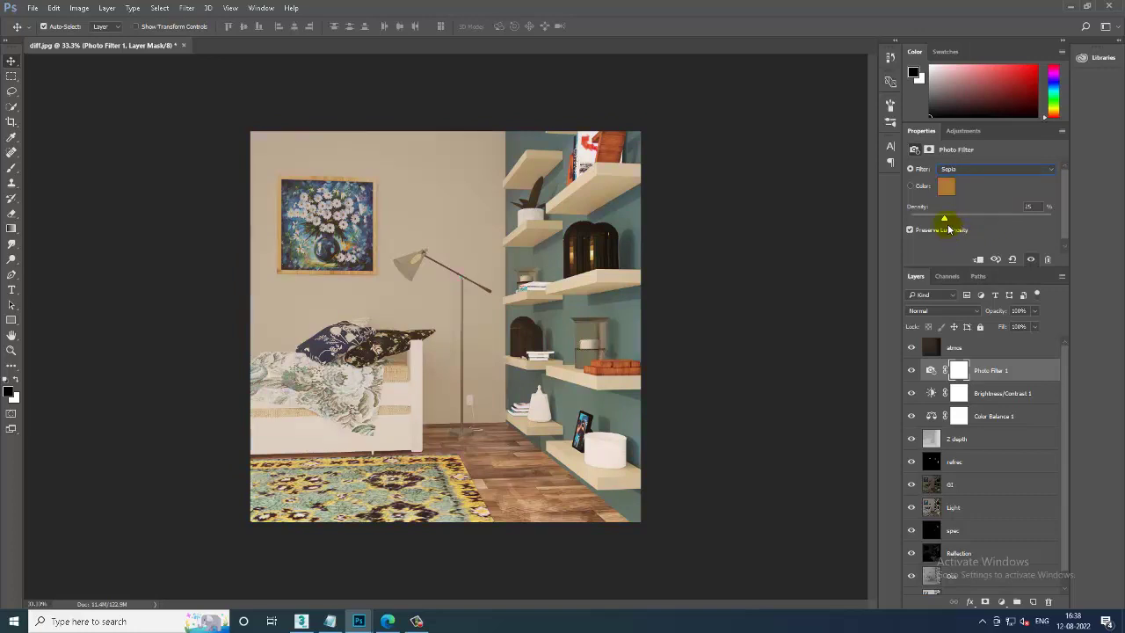
pyautogui.moveTo(949, 224)
pyautogui.mouseDown()
pyautogui.moveTo(1010, 220)
pyautogui.moveTo(919, 221)
pyautogui.moveTo(1083, 227)
pyautogui.moveTo(884, 220)
pyautogui.moveTo(990, 229)
pyautogui.moveTo(935, 223)
pyautogui.moveTo(967, 227)
pyautogui.mouseUp()
pyautogui.click(912, 348)
pyautogui.click(911, 348)
pyautogui.click(982, 347)
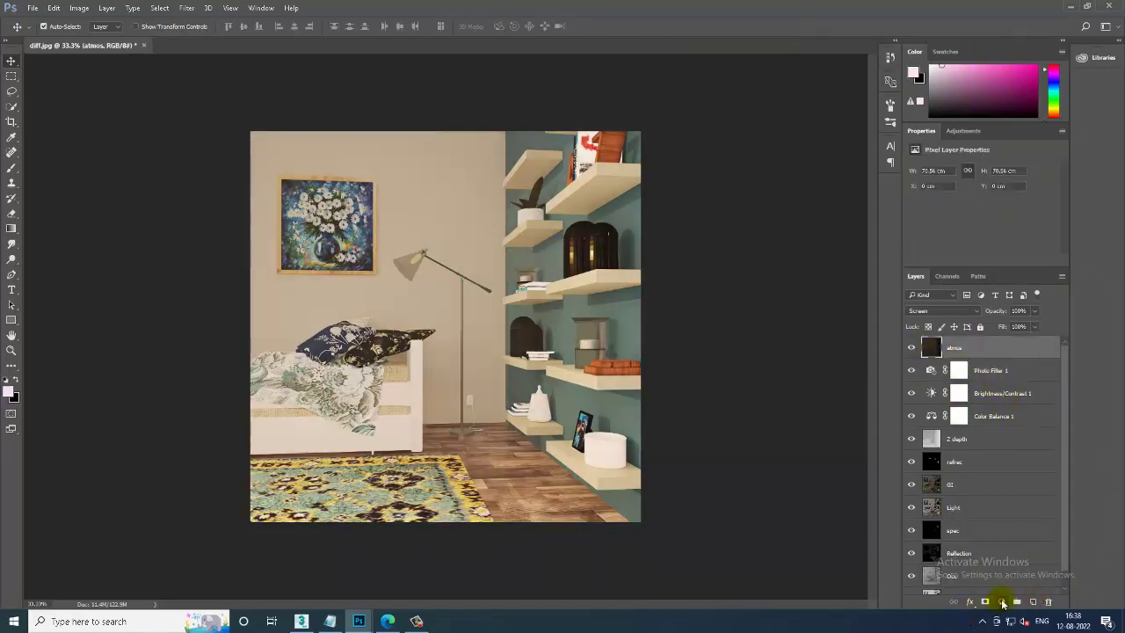
# Add an Exposure layer below atmos at -0.17 exposure and zoom to 50%.
pyautogui.click(1002, 602)
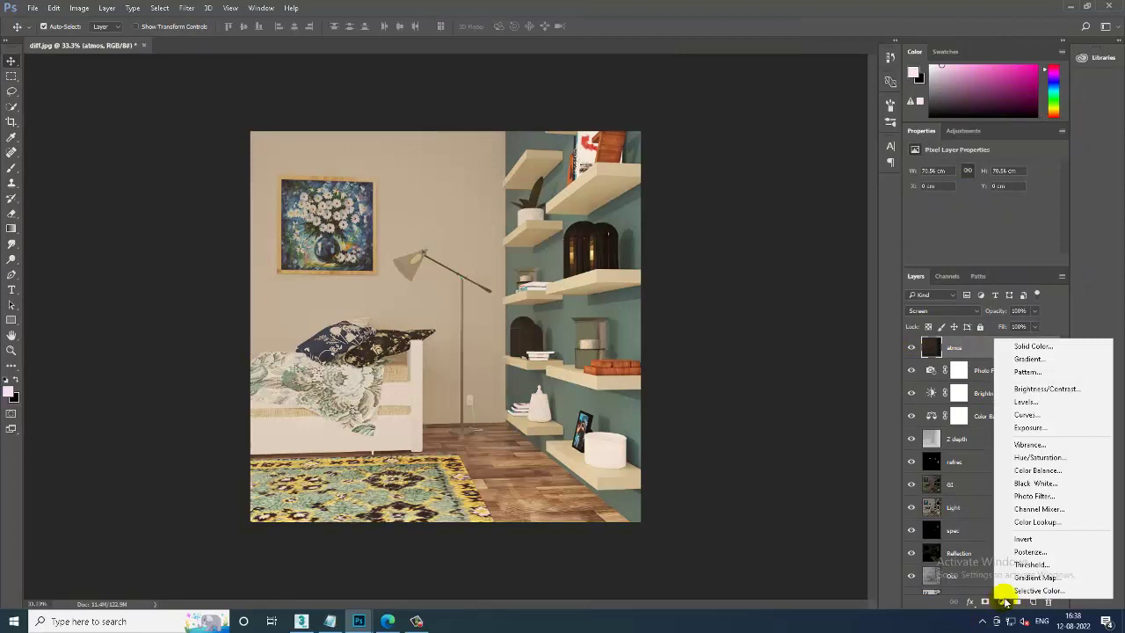
pyautogui.click(1053, 428)
pyautogui.moveTo(1012, 346); pyautogui.dragTo(1010, 386)
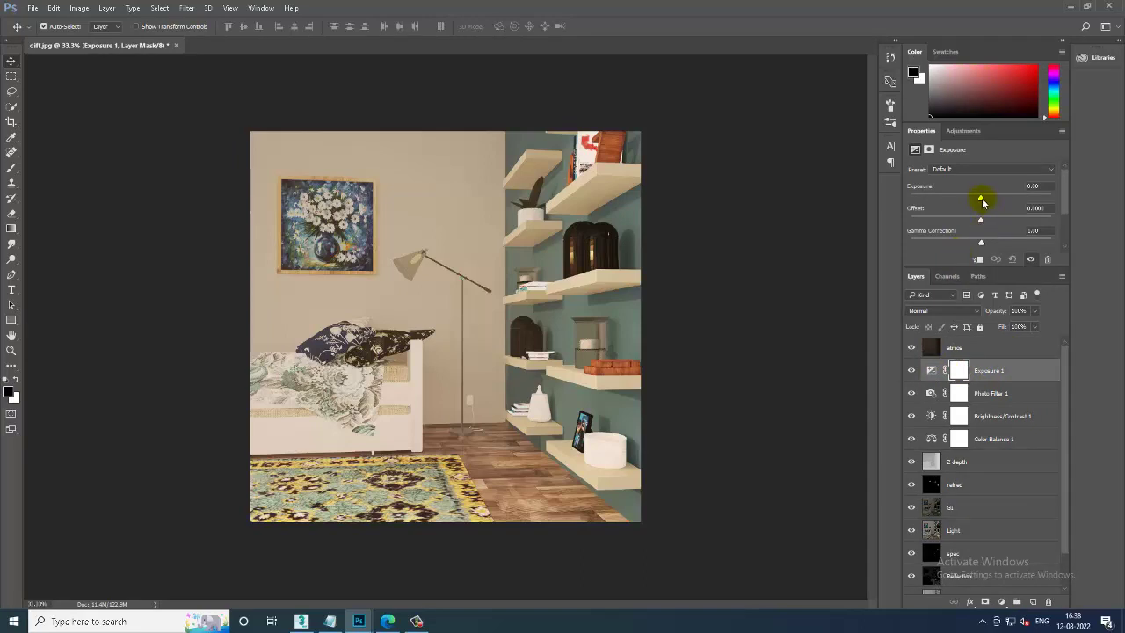
pyautogui.moveTo(981, 198); pyautogui.dragTo(981, 206)
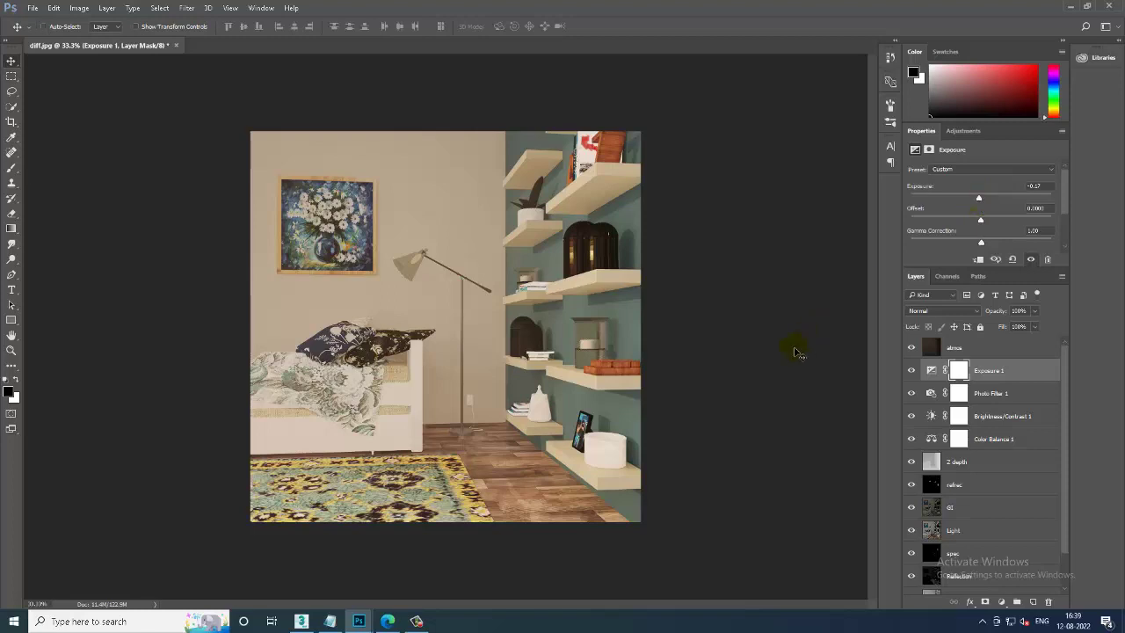
pyautogui.hotkey('ctrl', '+')
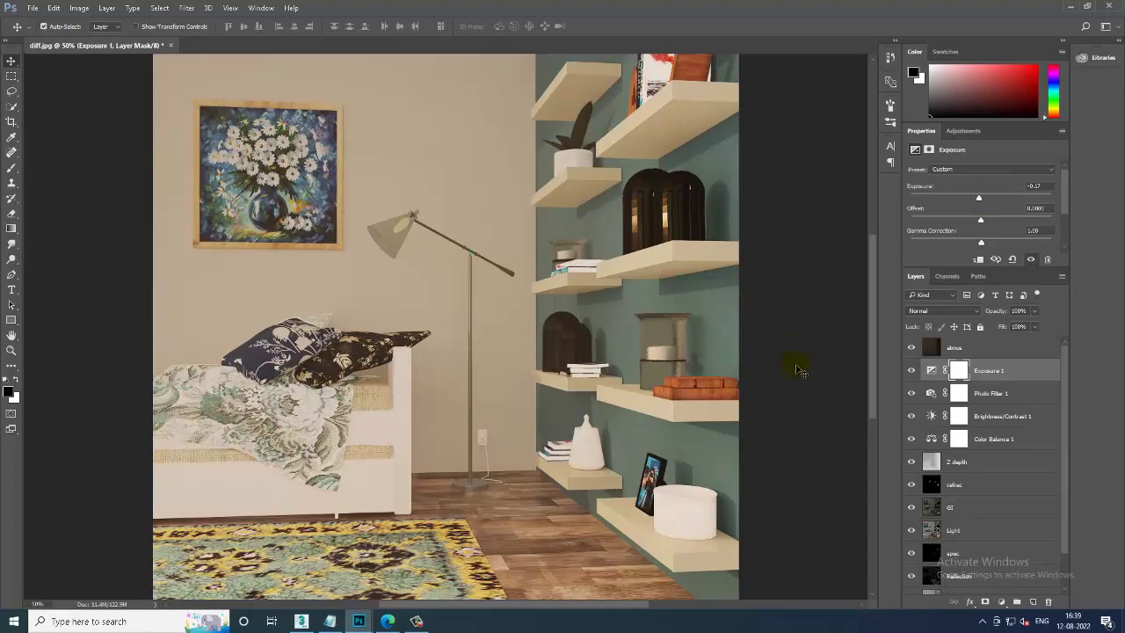
# Move the Reflection layer down between Color Balance 1 and Z depth.
pyautogui.scroll(-2, 988, 560)
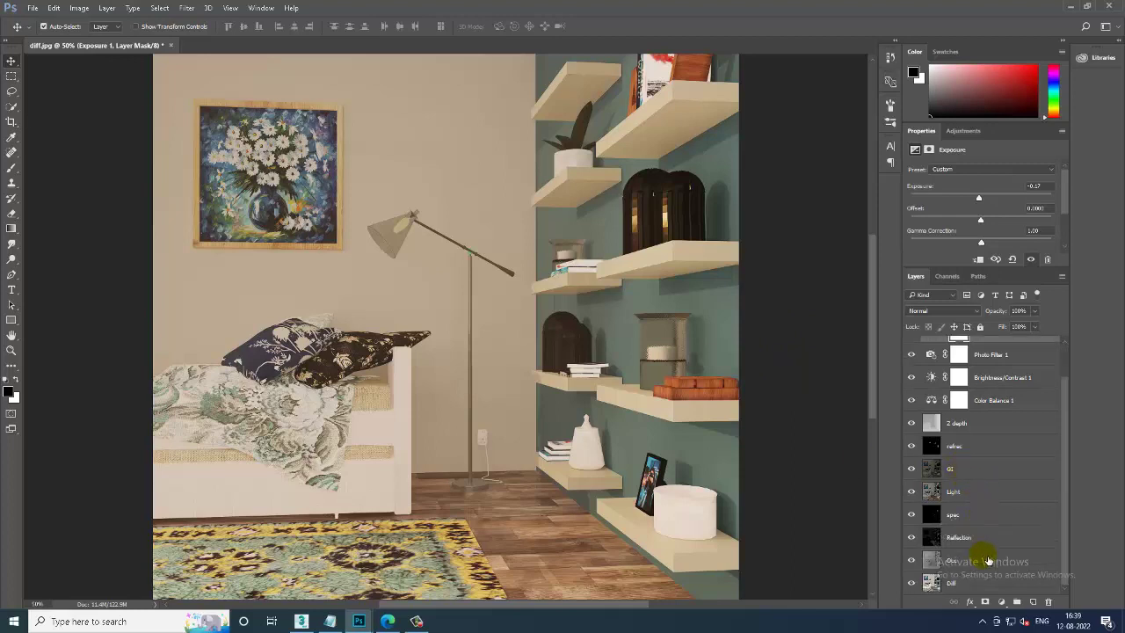
pyautogui.click(981, 543)
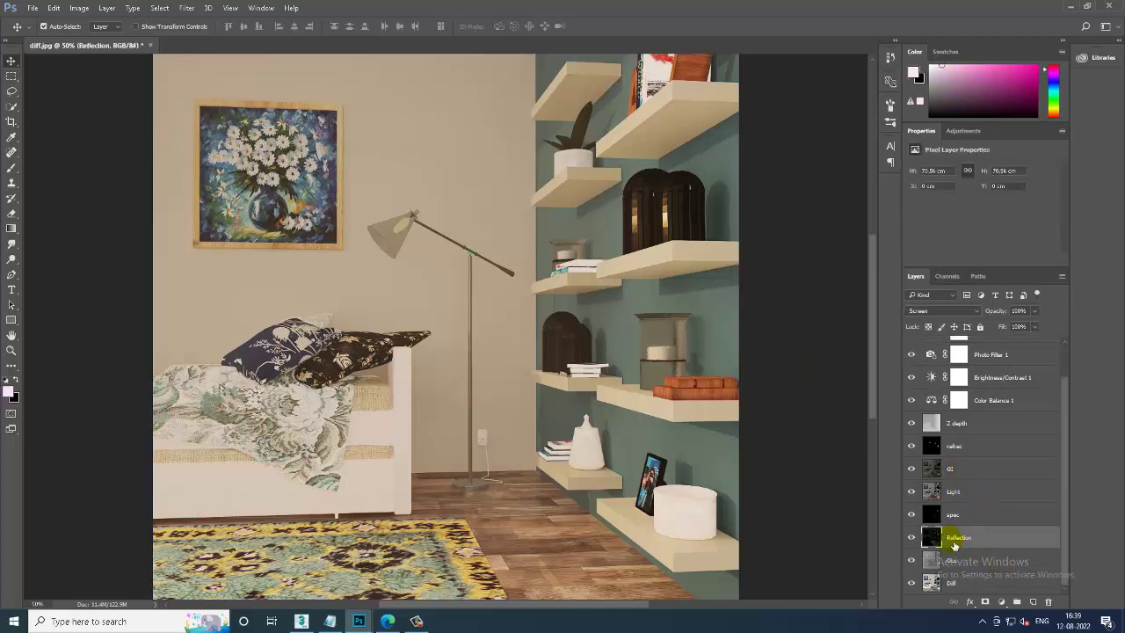
pyautogui.click(912, 538)
pyautogui.click(911, 537)
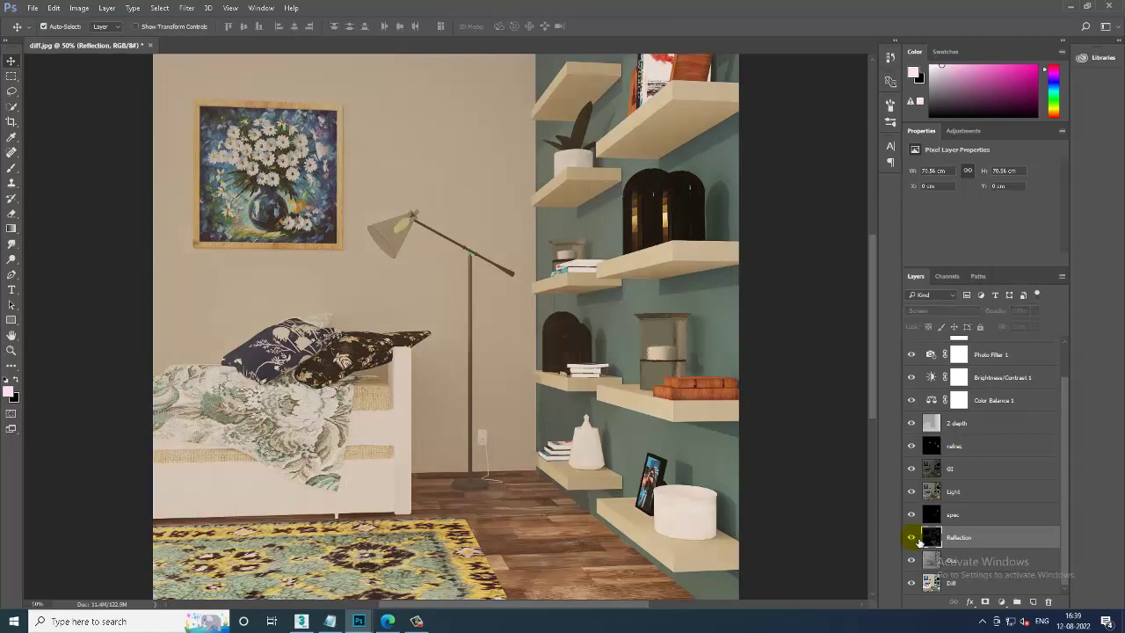
pyautogui.click(912, 537)
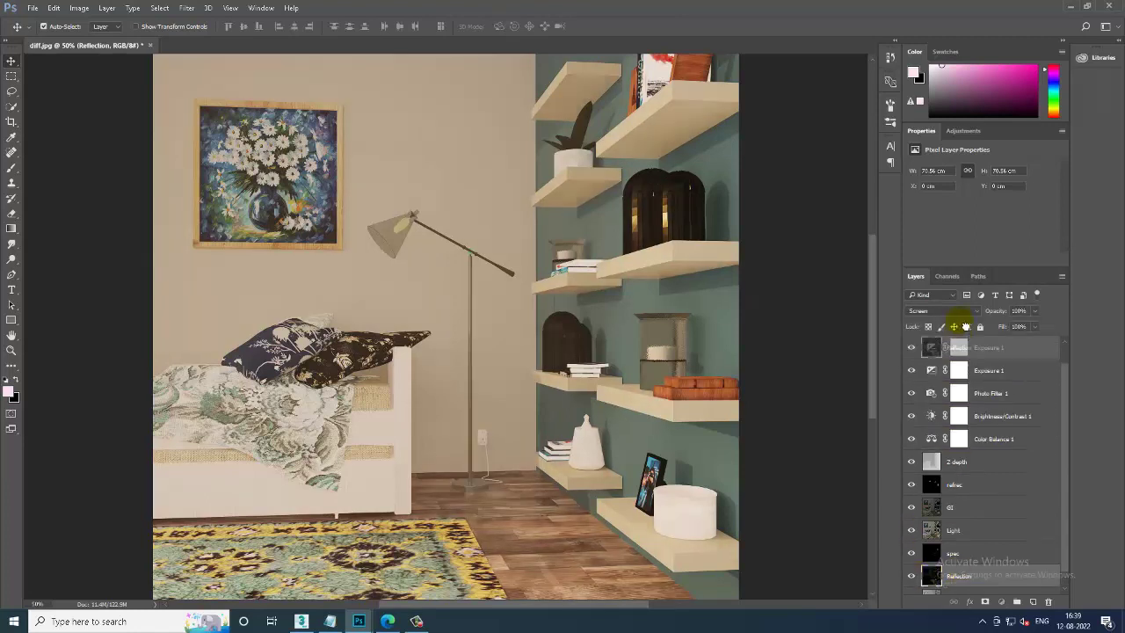
pyautogui.moveTo(958, 424)
pyautogui.mouseDown()
pyautogui.moveTo(966, 327)
pyautogui.moveTo(978, 347)
pyautogui.mouseUp()
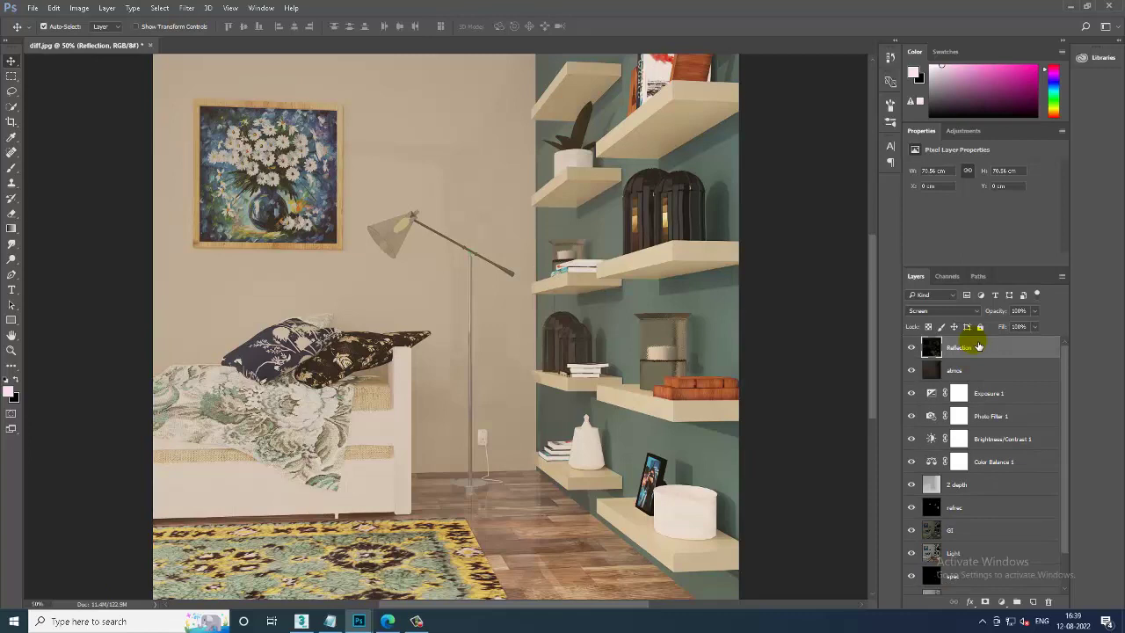
pyautogui.moveTo(978, 348); pyautogui.dragTo(978, 389)
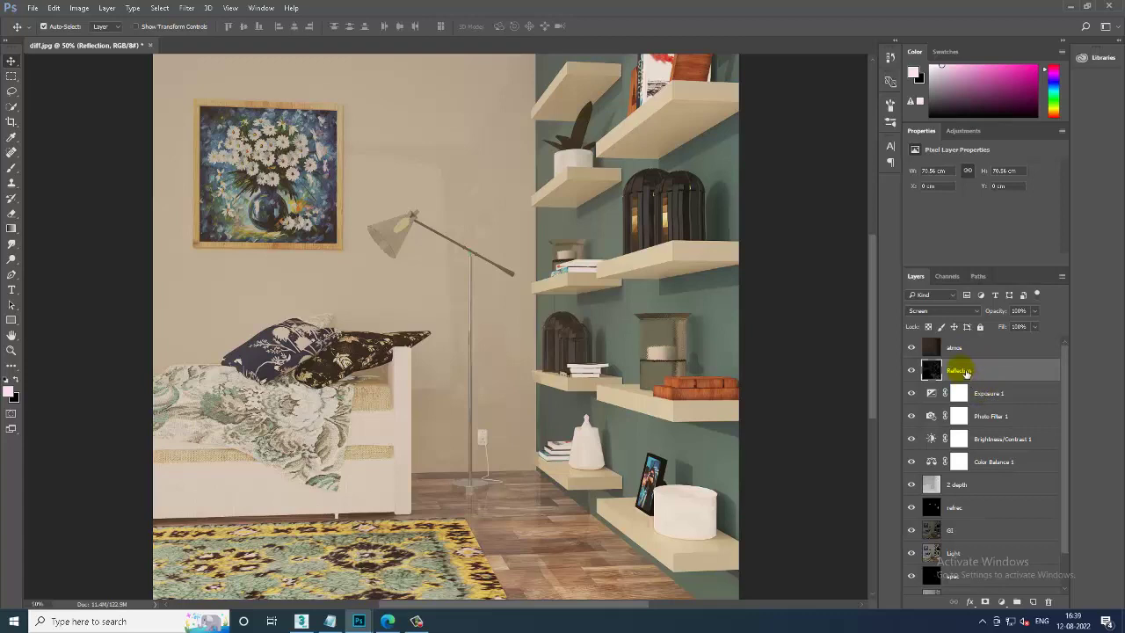
pyautogui.moveTo(961, 370); pyautogui.dragTo(978, 495)
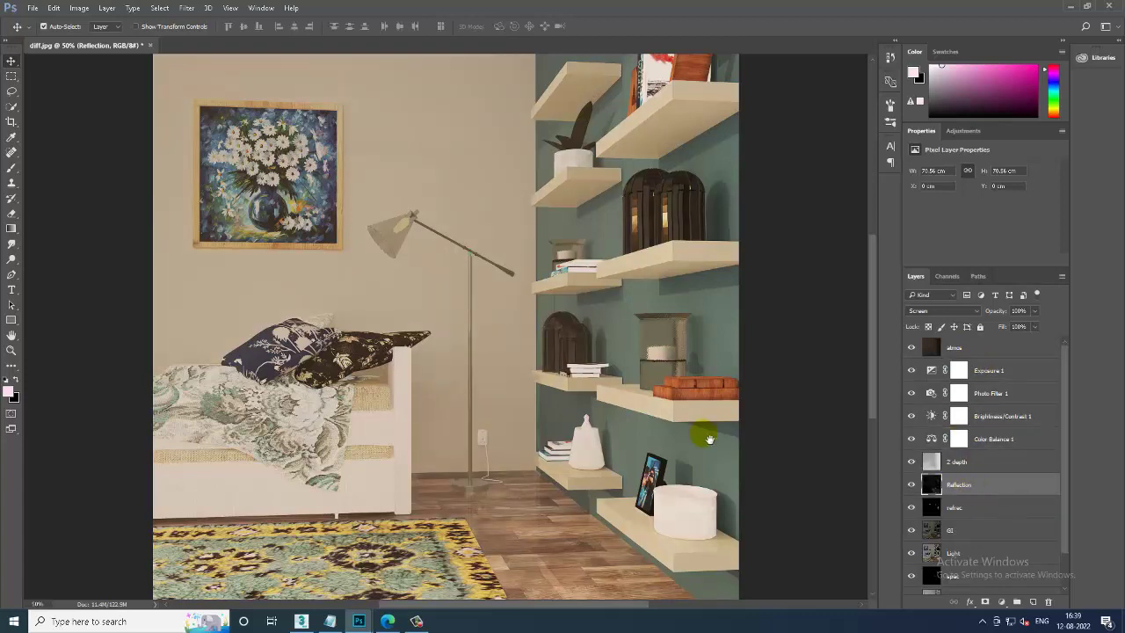
pyautogui.moveTo(710, 440); pyautogui.dragTo(710, 377)
pyautogui.moveTo(961, 485); pyautogui.dragTo(967, 456)
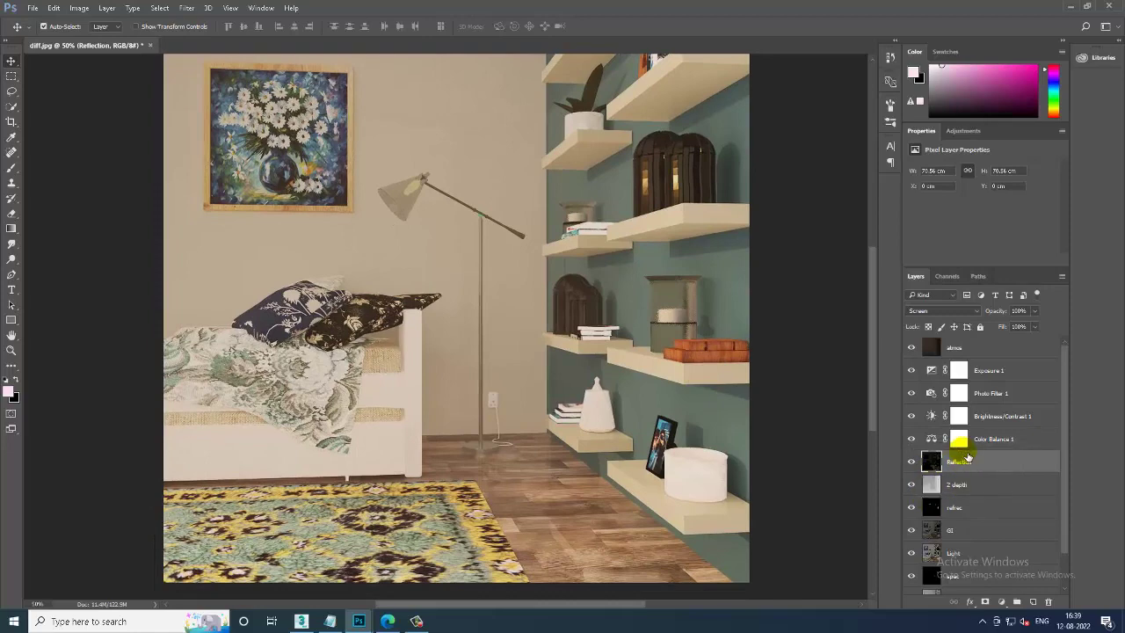
# Lower the Reflection layer's opacity to about 71%, comparing with Exposure 1 toggled.
pyautogui.moveTo(600, 419); pyautogui.dragTo(692, 508)
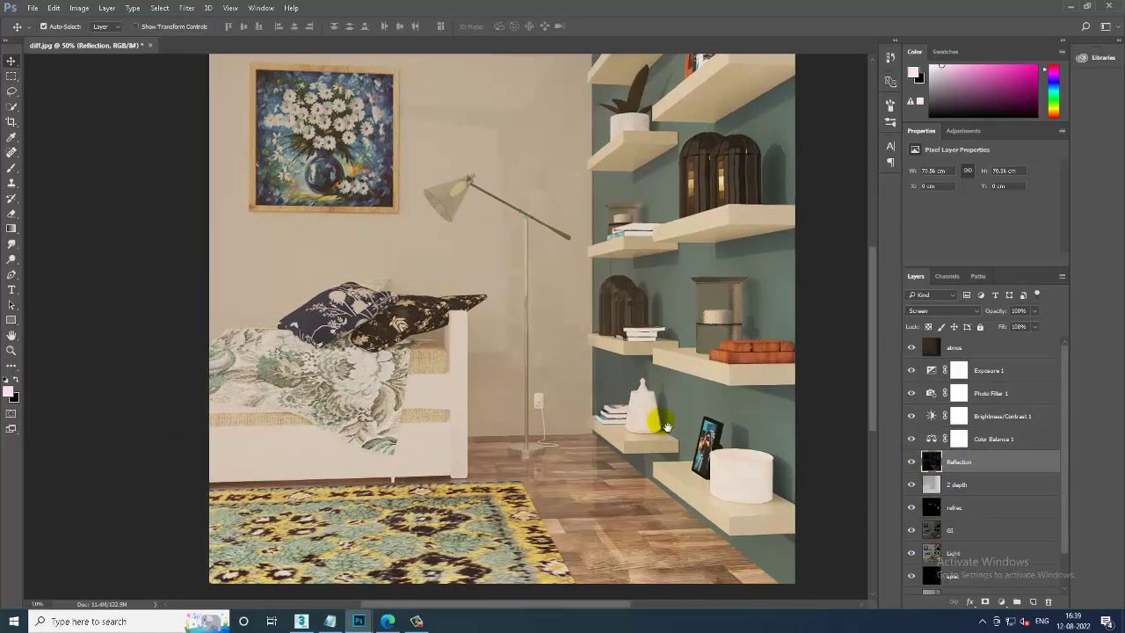
pyautogui.click(1035, 310)
pyautogui.moveTo(1042, 326)
pyautogui.mouseDown()
pyautogui.moveTo(999, 322)
pyautogui.moveTo(1019, 327)
pyautogui.mouseUp()
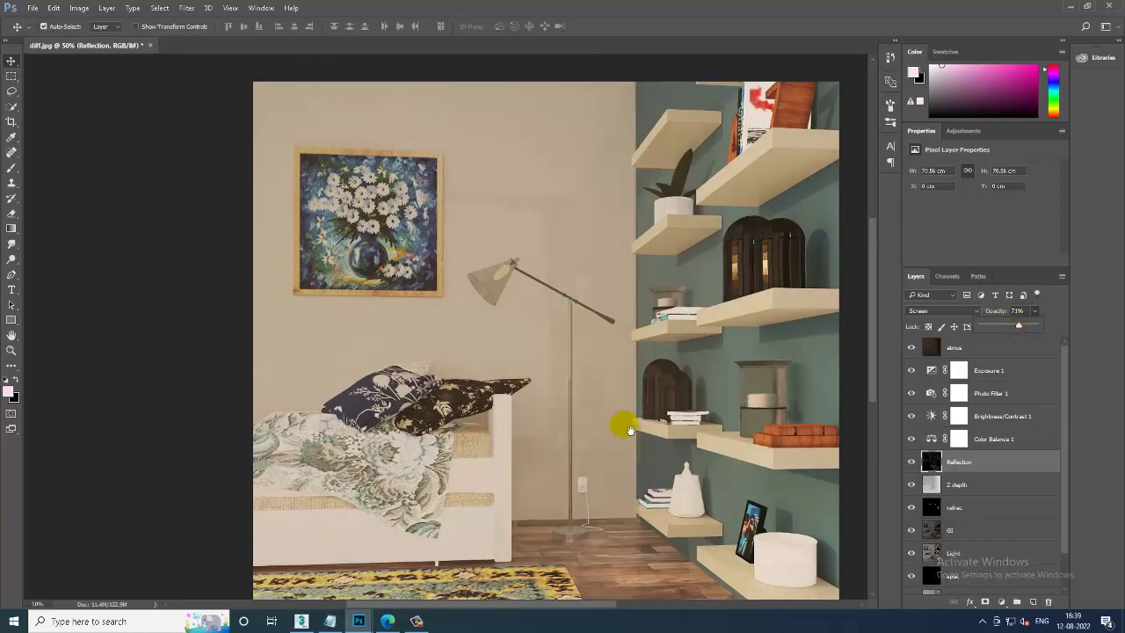
pyautogui.moveTo(623, 422)
pyautogui.mouseDown()
pyautogui.moveTo(651, 302)
pyautogui.moveTo(618, 389)
pyautogui.mouseUp()
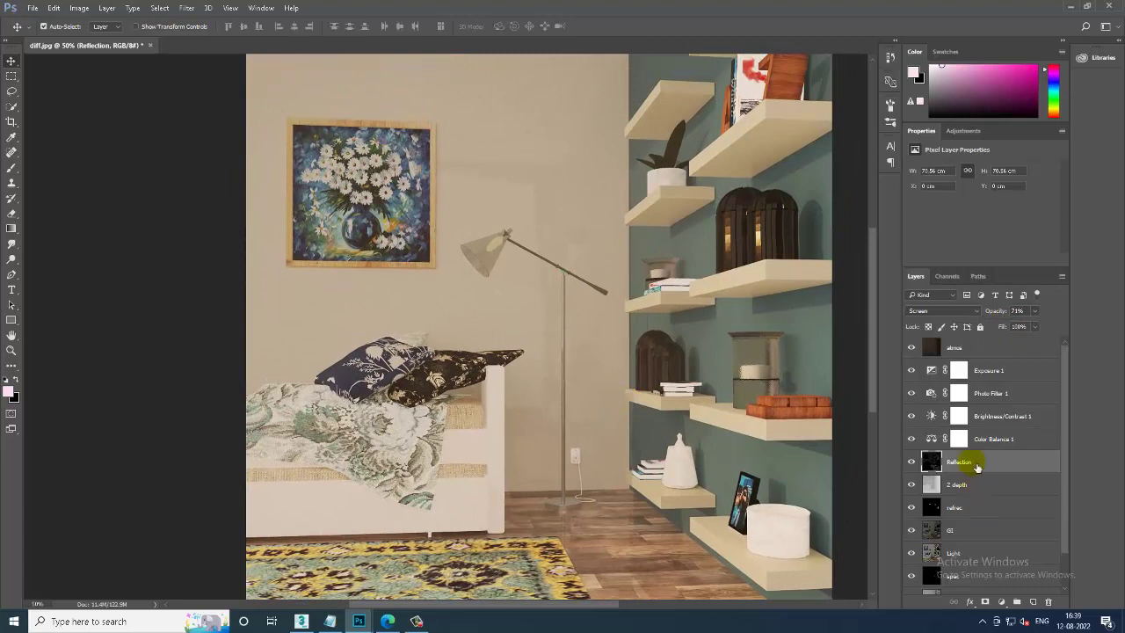
pyautogui.click(911, 370)
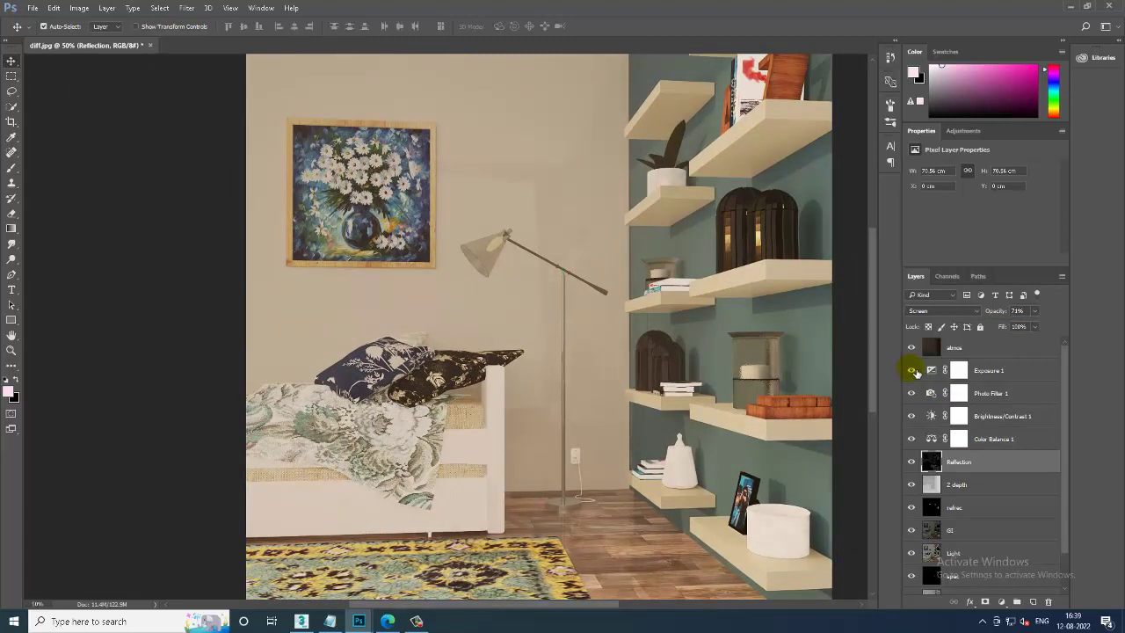
pyautogui.click(983, 348)
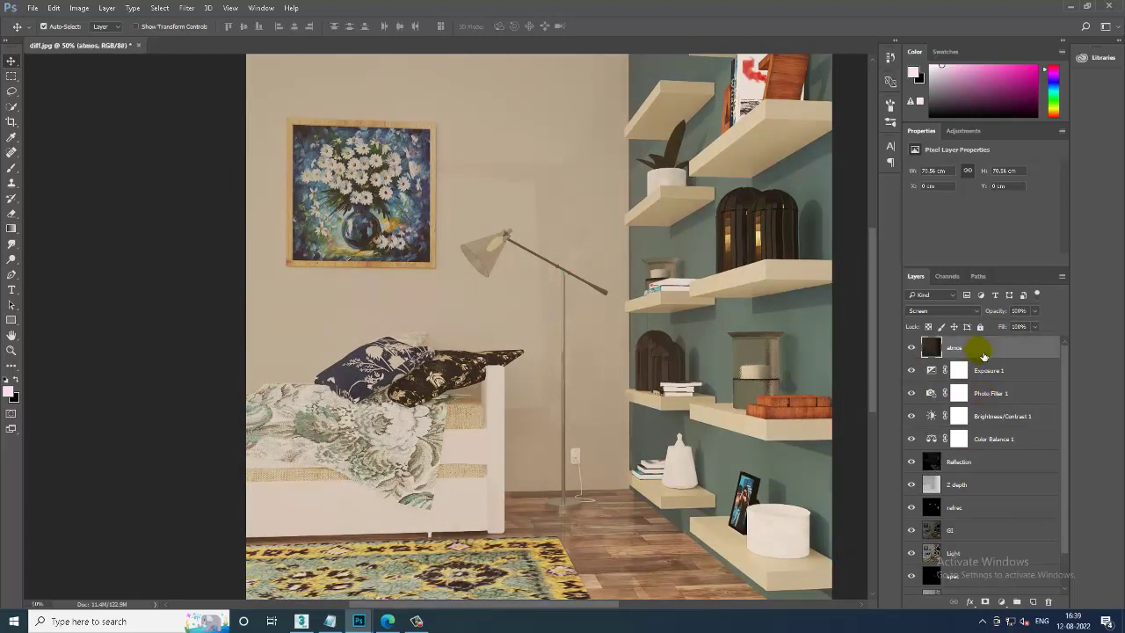
# Compare with atmos hidden, then set Brightness/Contrast 1 contrast to about 31.
pyautogui.click(912, 348)
pyautogui.click(912, 349)
pyautogui.moveTo(497, 448); pyautogui.dragTo(536, 364)
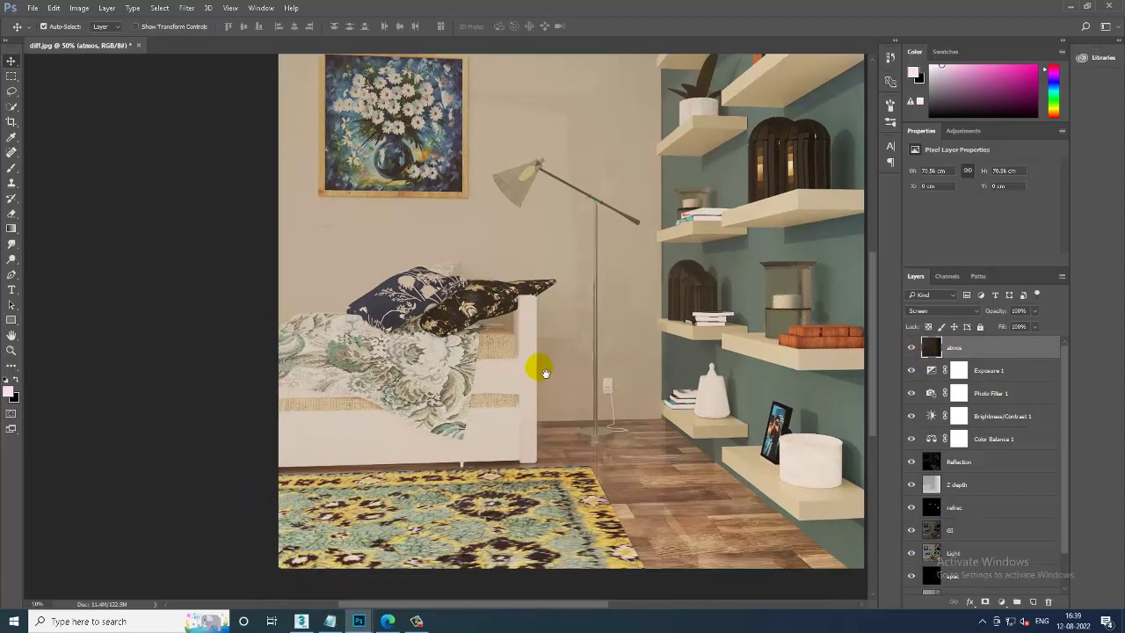
pyautogui.click(960, 416)
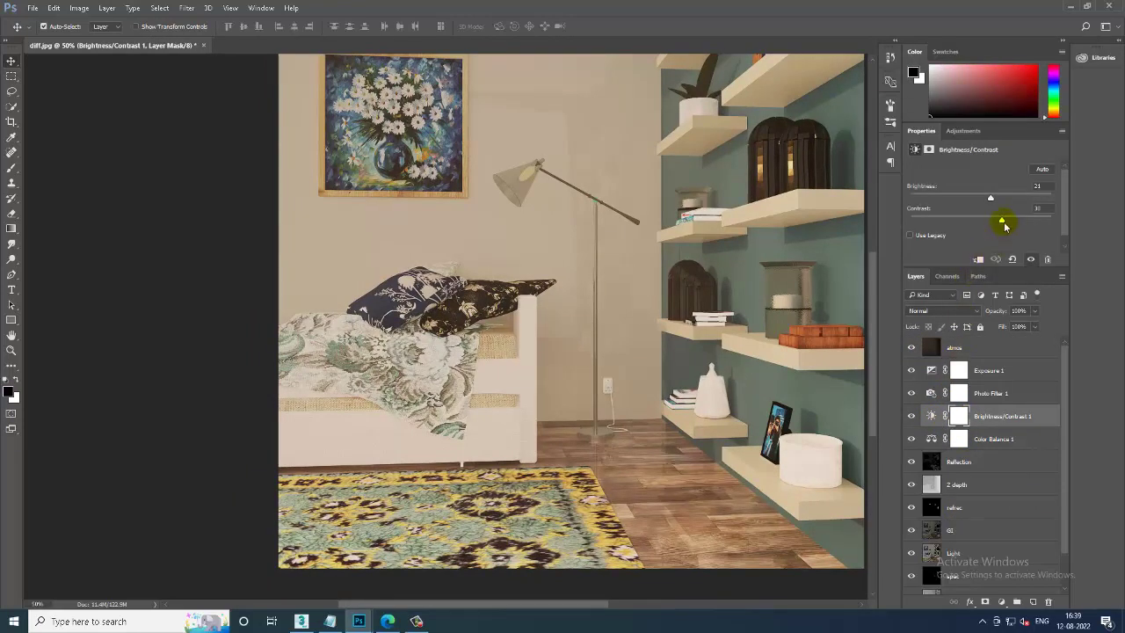
pyautogui.moveTo(1003, 221)
pyautogui.mouseDown()
pyautogui.moveTo(919, 223)
pyautogui.moveTo(1054, 224)
pyautogui.moveTo(997, 228)
pyautogui.mouseUp()
pyautogui.click(1001, 604)
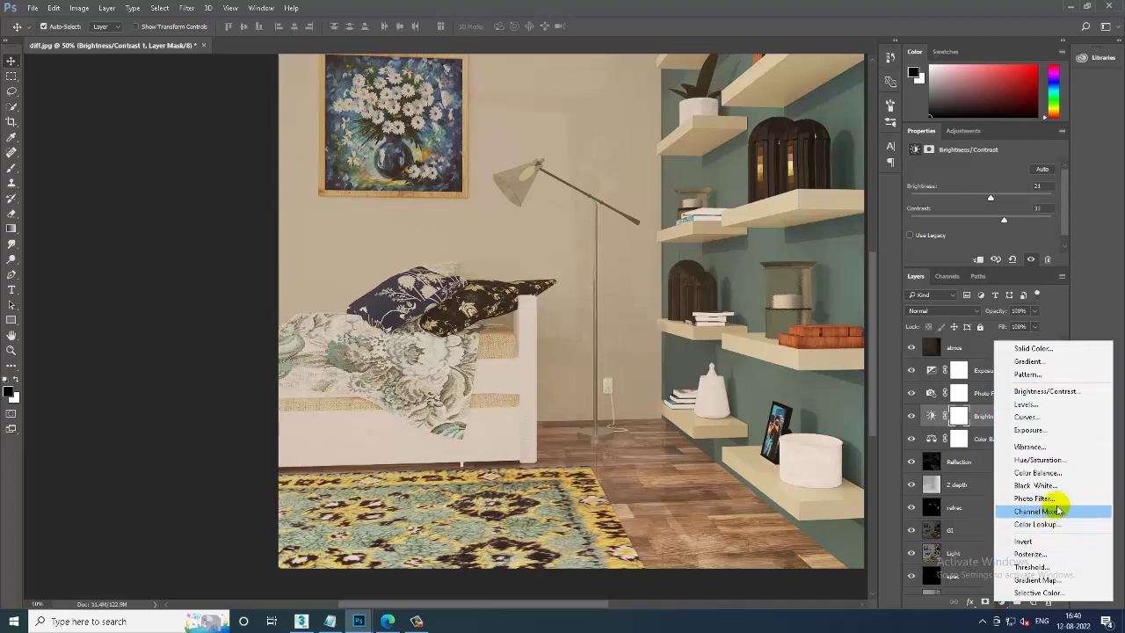
# Set the Color Balance 2 midtones to +12 red, +2 green and -2 yellow.
pyautogui.press('Escape')
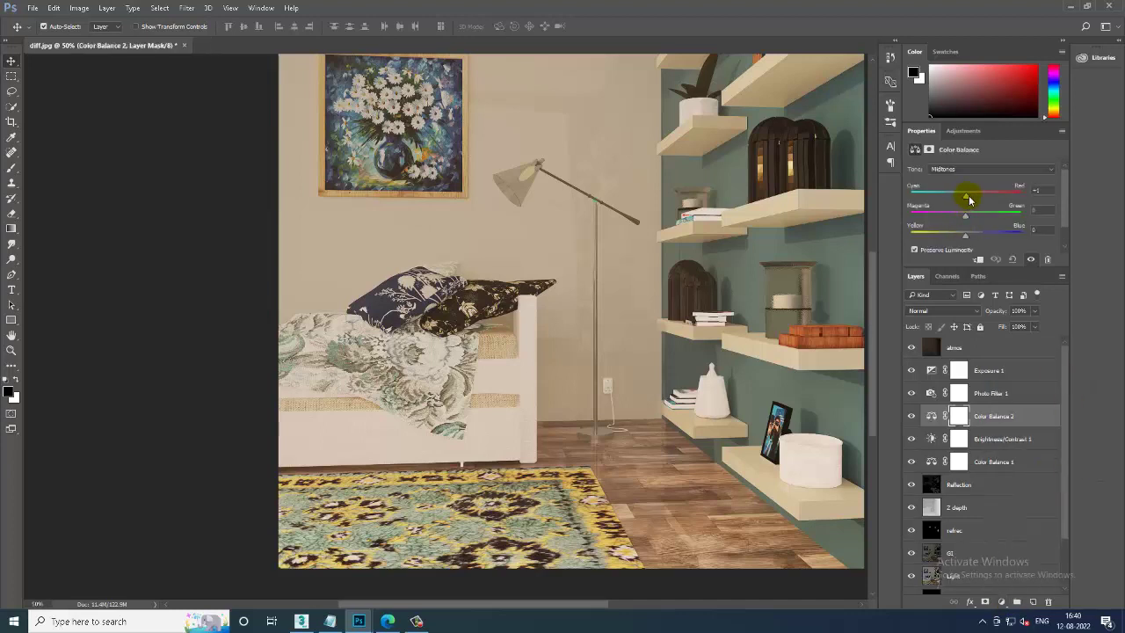
pyautogui.moveTo(974, 201); pyautogui.dragTo(981, 200)
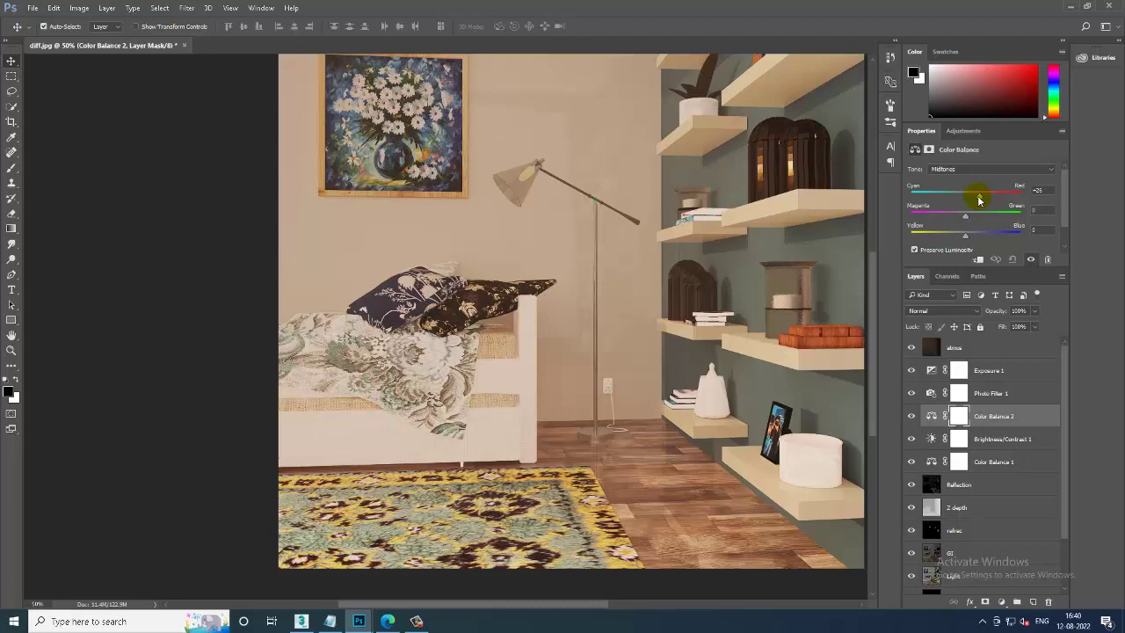
pyautogui.moveTo(969, 240); pyautogui.dragTo(970, 239)
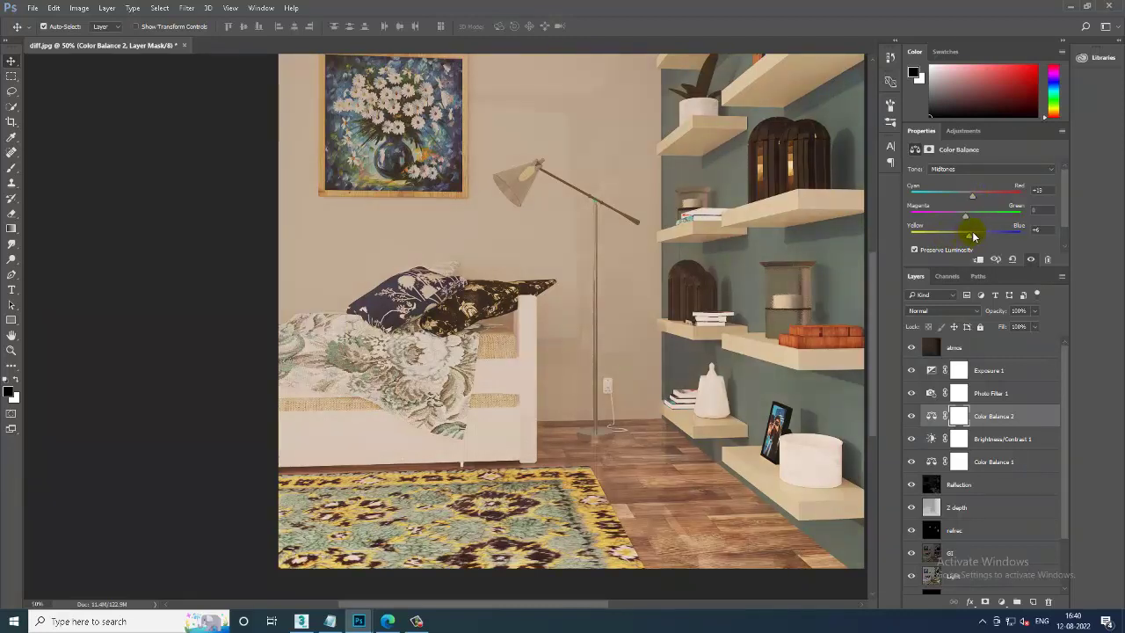
pyautogui.moveTo(965, 220); pyautogui.dragTo(975, 221)
pyautogui.moveTo(677, 422); pyautogui.dragTo(697, 475)
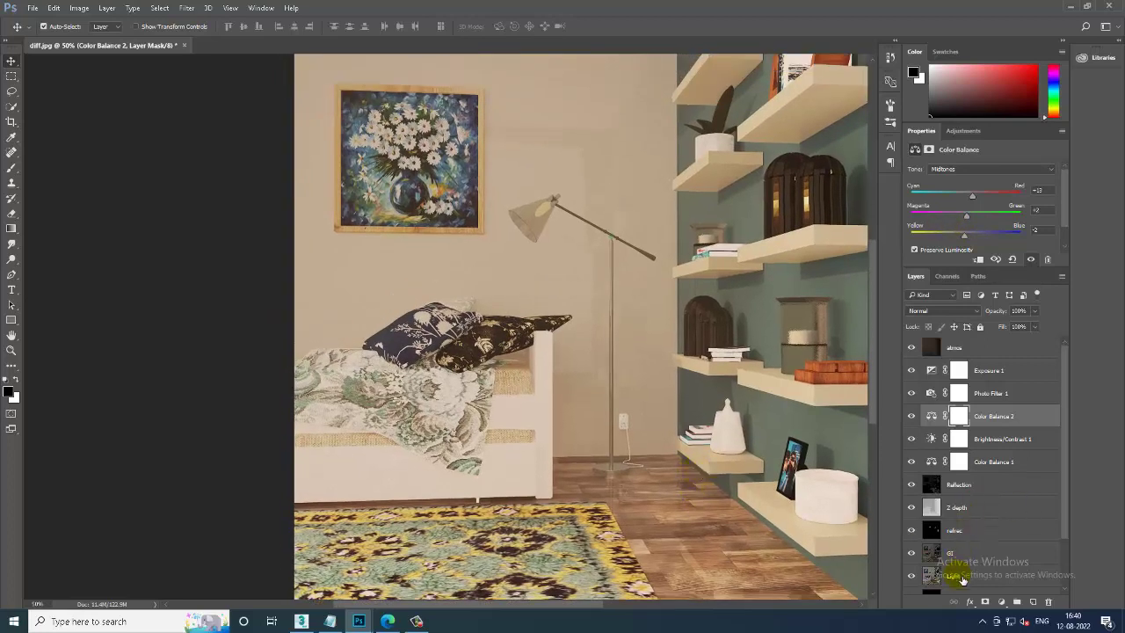
pyautogui.scroll(-3, 996, 544)
pyautogui.click(912, 516)
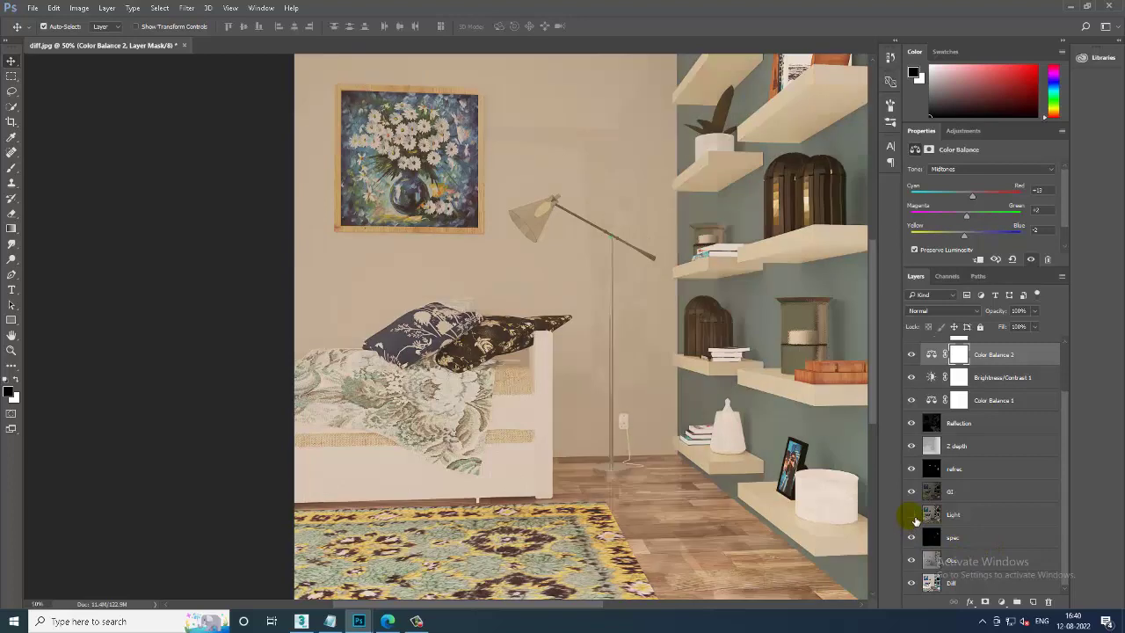
pyautogui.moveTo(961, 515)
pyautogui.mouseDown()
pyautogui.moveTo(979, 314)
pyautogui.moveTo(986, 358)
pyautogui.moveTo(966, 334)
pyautogui.mouseUp()
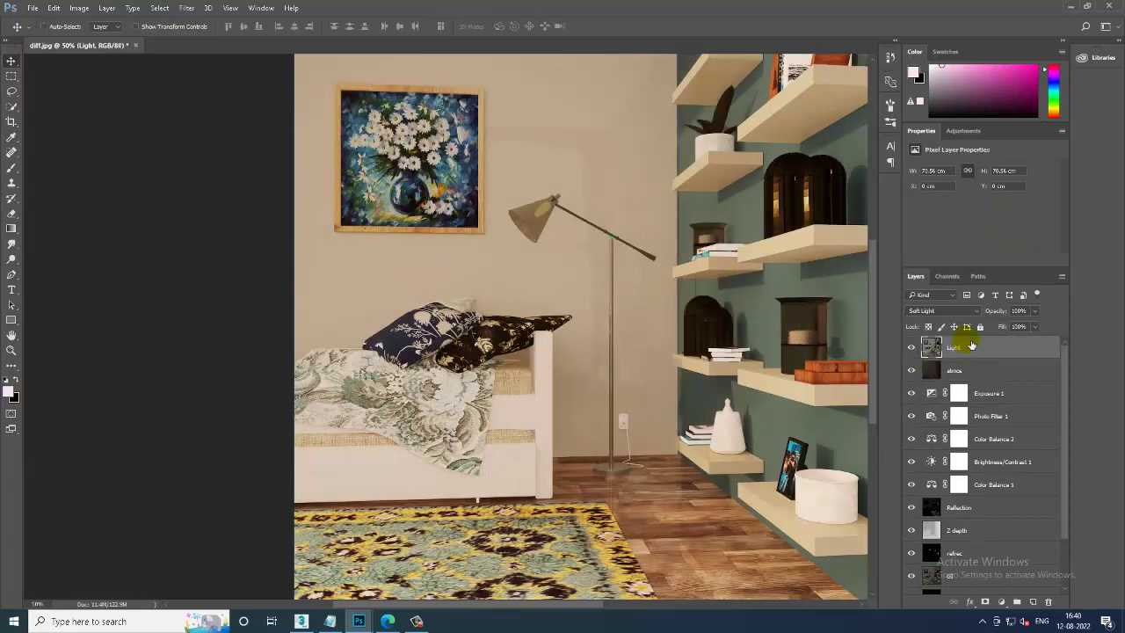
pyautogui.hotkey('ctrl', 'z')
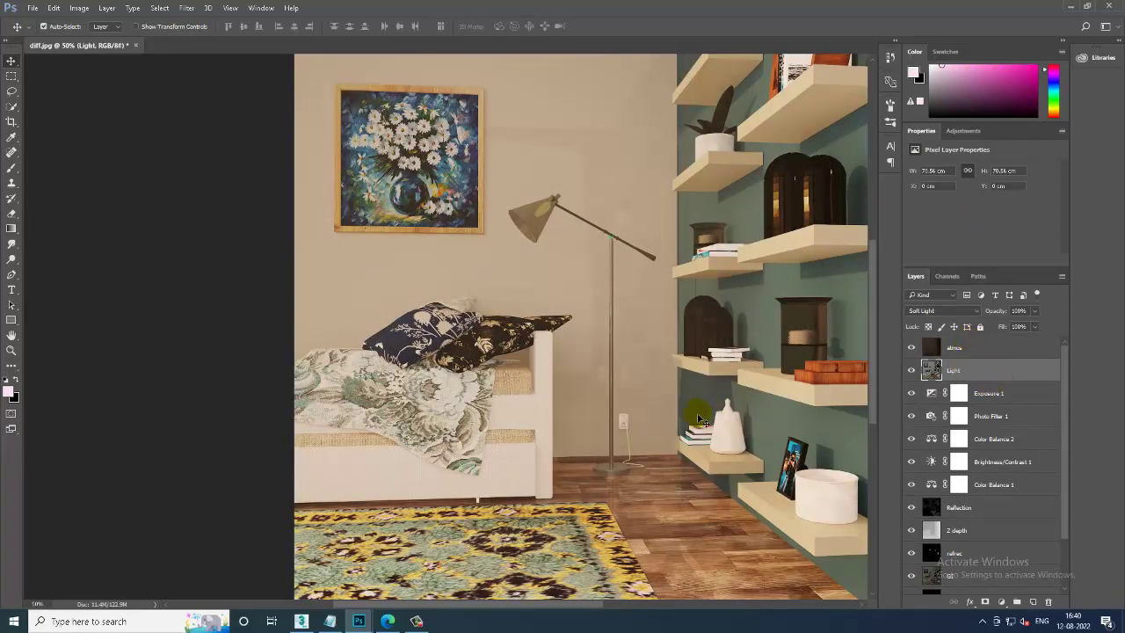
pyautogui.hotkey('ctrl', '-')
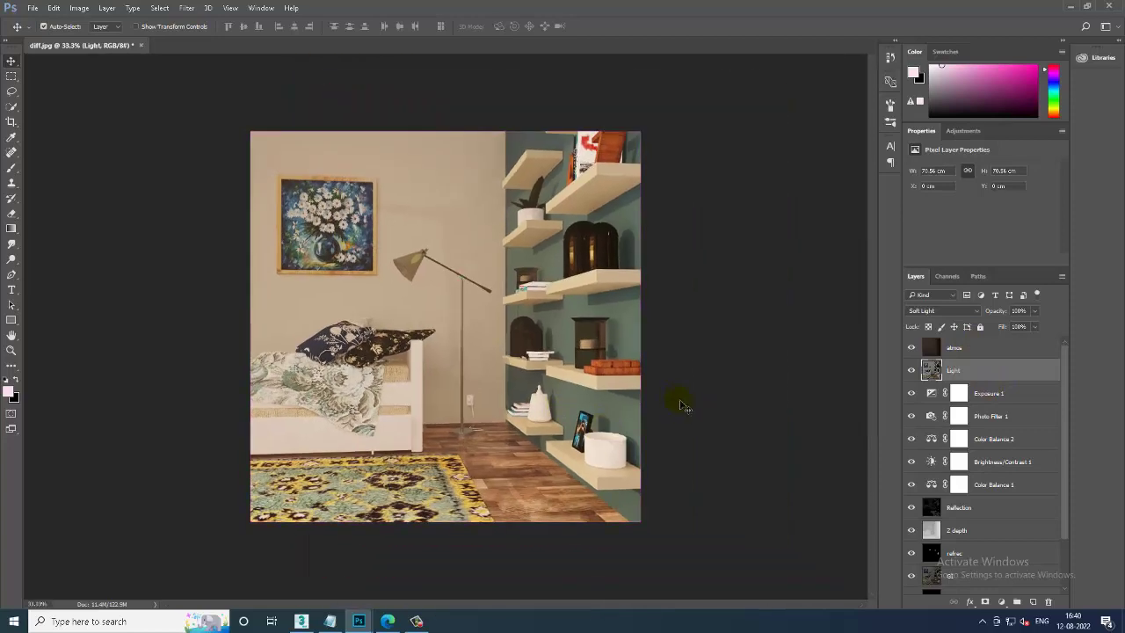
pyautogui.hotkey('ctrl', 'shift', '[')
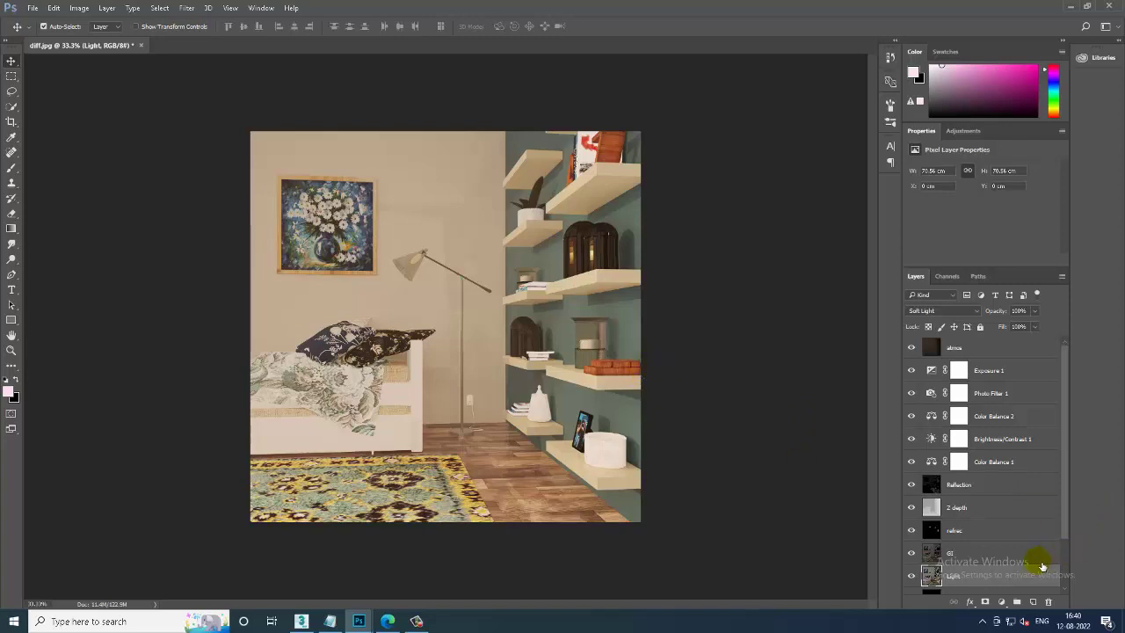
# Move the refrac layer up the stack so it sits directly below atmos.
pyautogui.scroll(-1, 951, 531)
pyautogui.scroll(1, 951, 531)
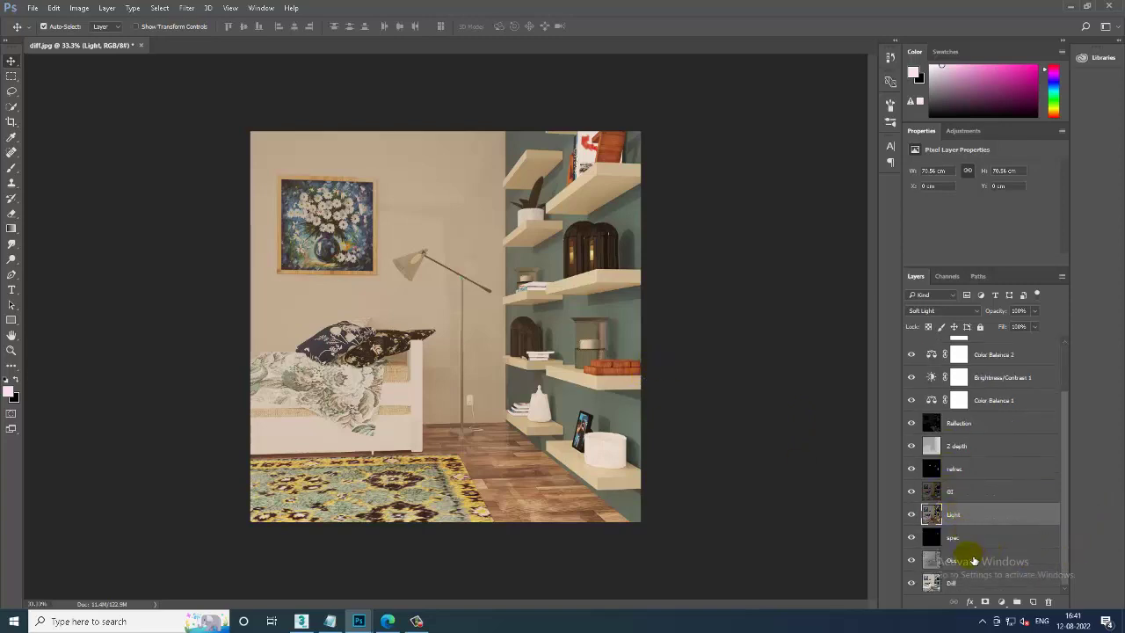
pyautogui.moveTo(975, 494)
pyautogui.mouseDown()
pyautogui.moveTo(948, 299)
pyautogui.moveTo(973, 366)
pyautogui.mouseUp()
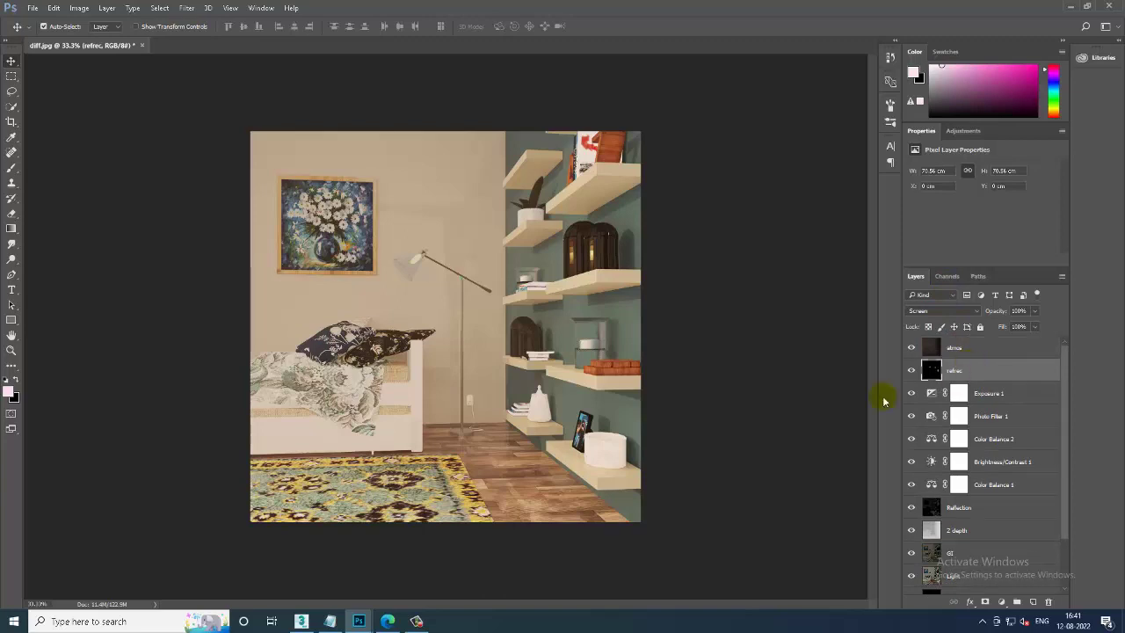
# Zoom to 50% and toggle the refrac and atmos layers to compare their effect on the render.
pyautogui.hotkey('ctrl', '+')
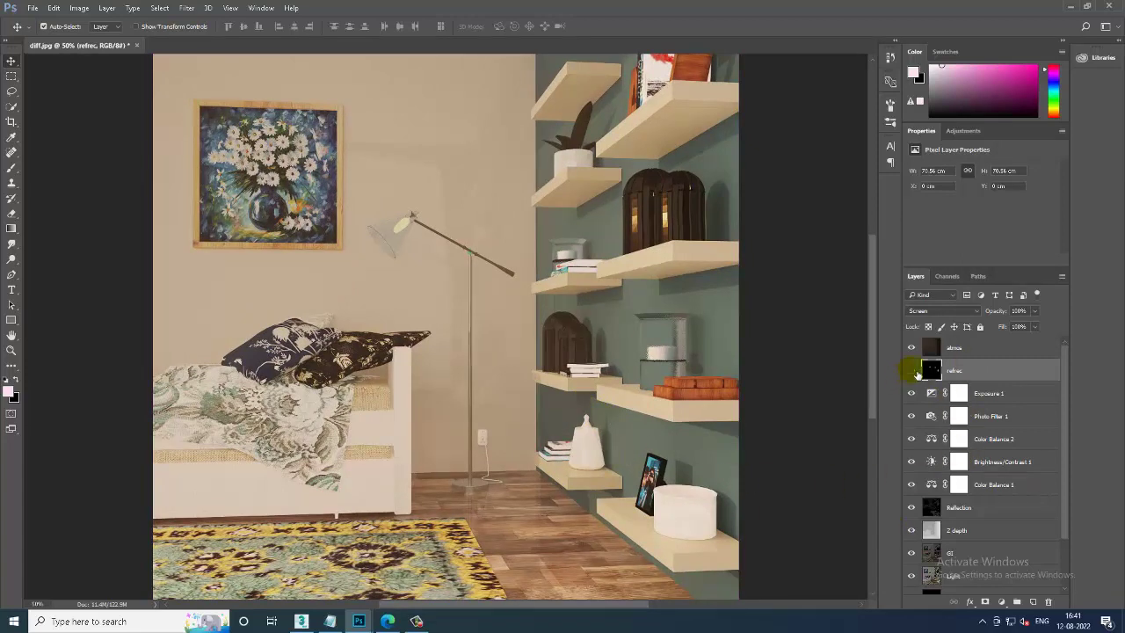
pyautogui.click(914, 371)
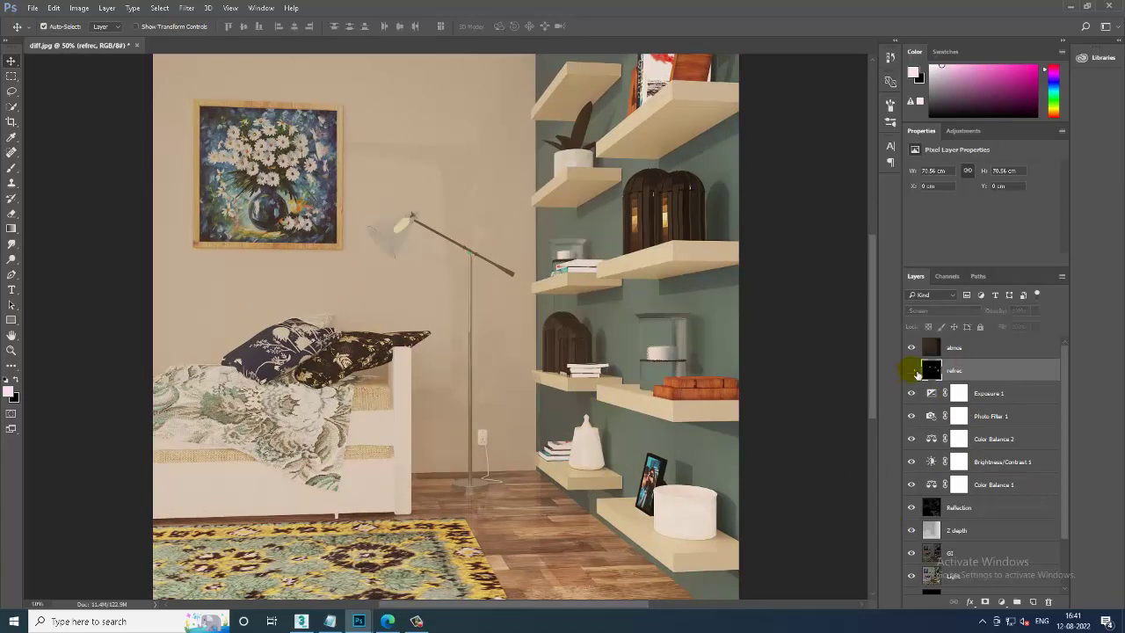
pyautogui.click(911, 370)
pyautogui.click(911, 370)
pyautogui.click(914, 349)
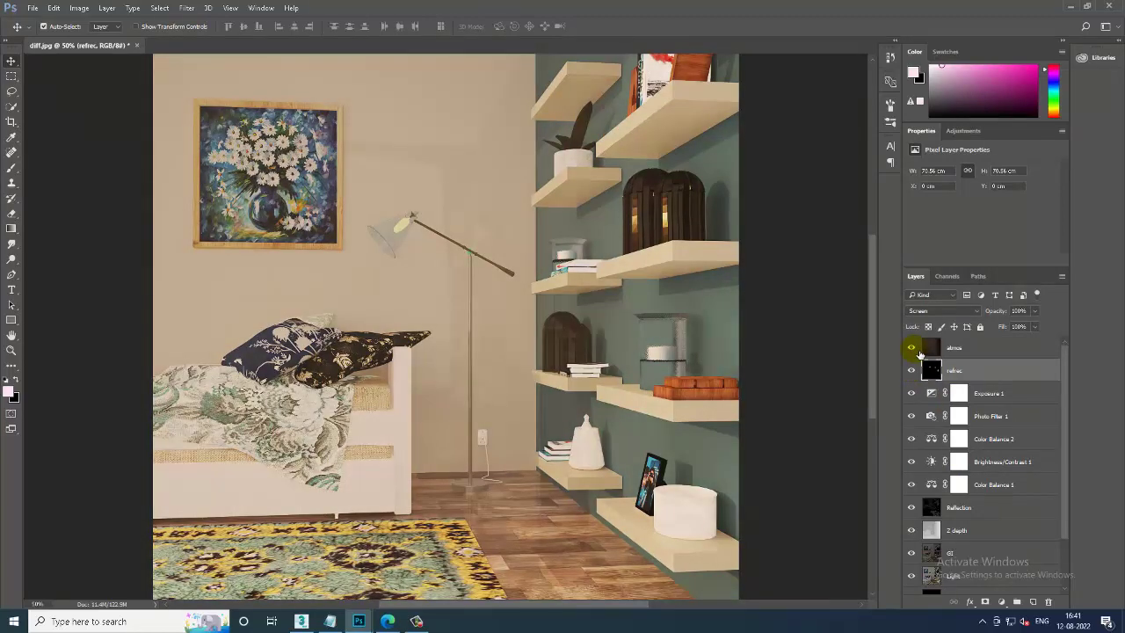
pyautogui.moveTo(740, 515); pyautogui.dragTo(761, 429)
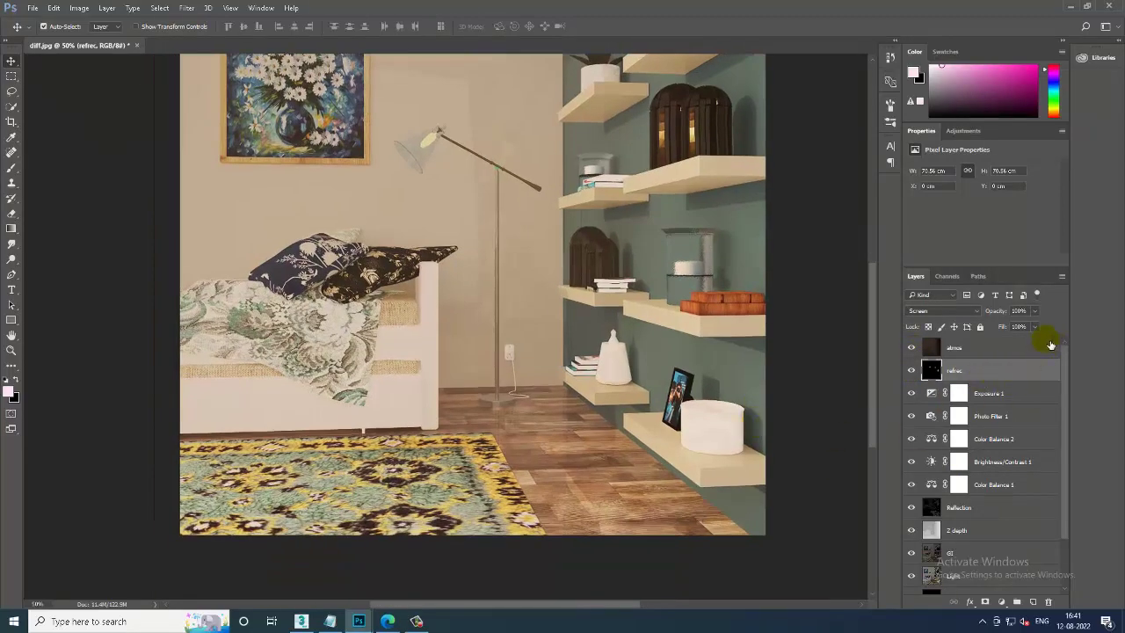
pyautogui.scroll(-1, 1067, 497)
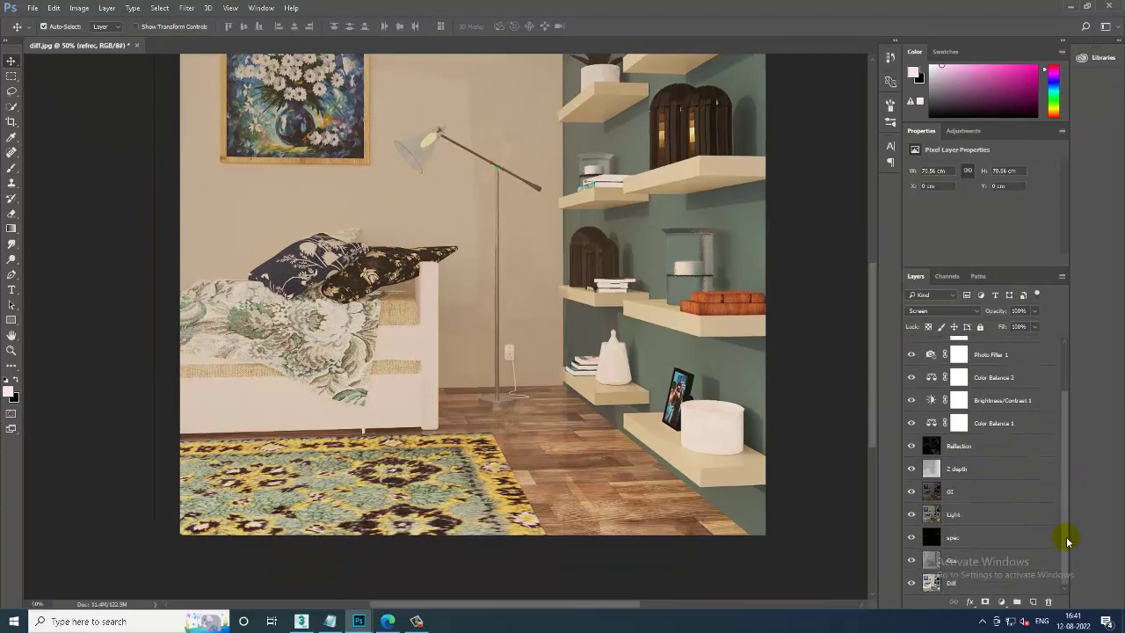
pyautogui.scroll(-1, 1069, 492)
pyautogui.scroll(1, 1063, 466)
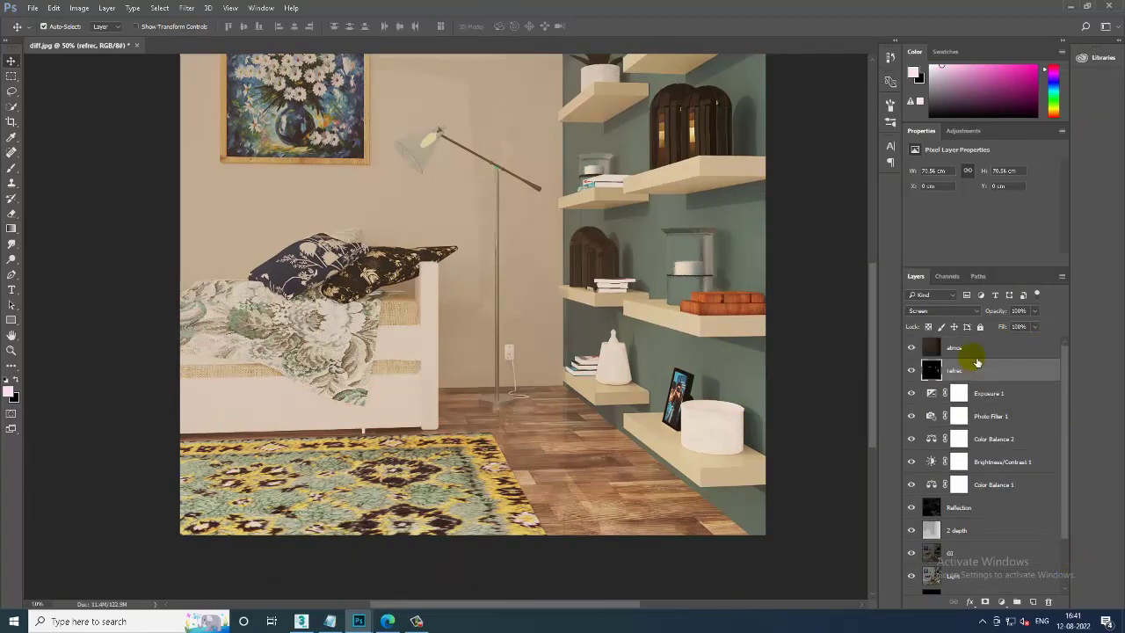
pyautogui.click(967, 352)
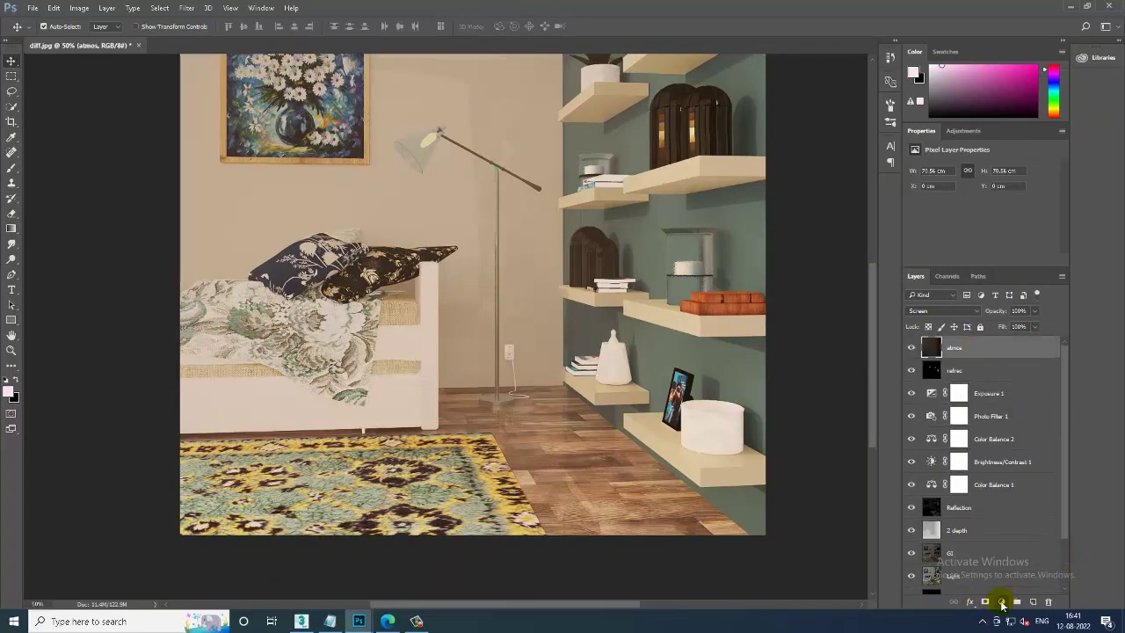
# Add a Color Lookup adjustment above atmos and preview LUTs from 2Strip.look through TensionGreen.3DL.
pyautogui.click(1001, 602)
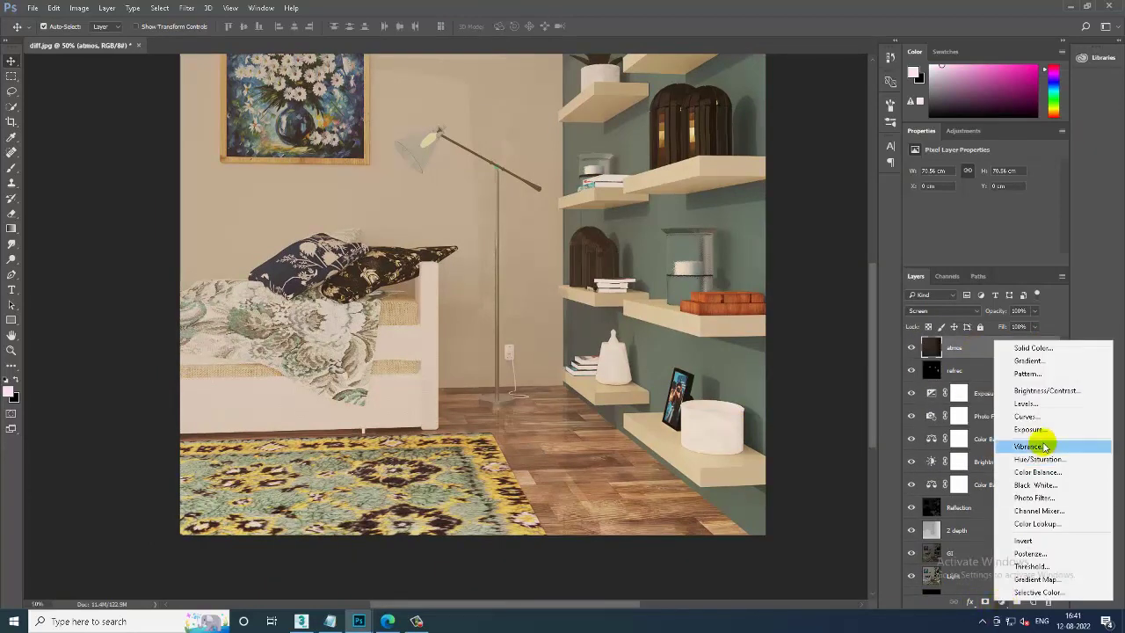
pyautogui.click(1037, 523)
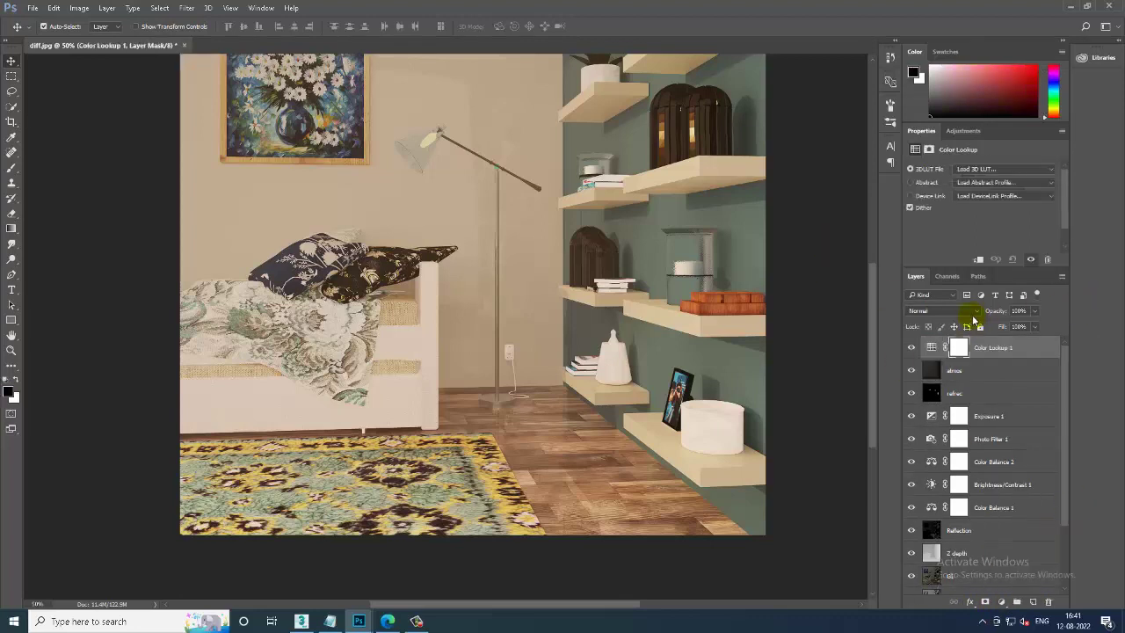
pyautogui.click(989, 169)
pyautogui.click(998, 219)
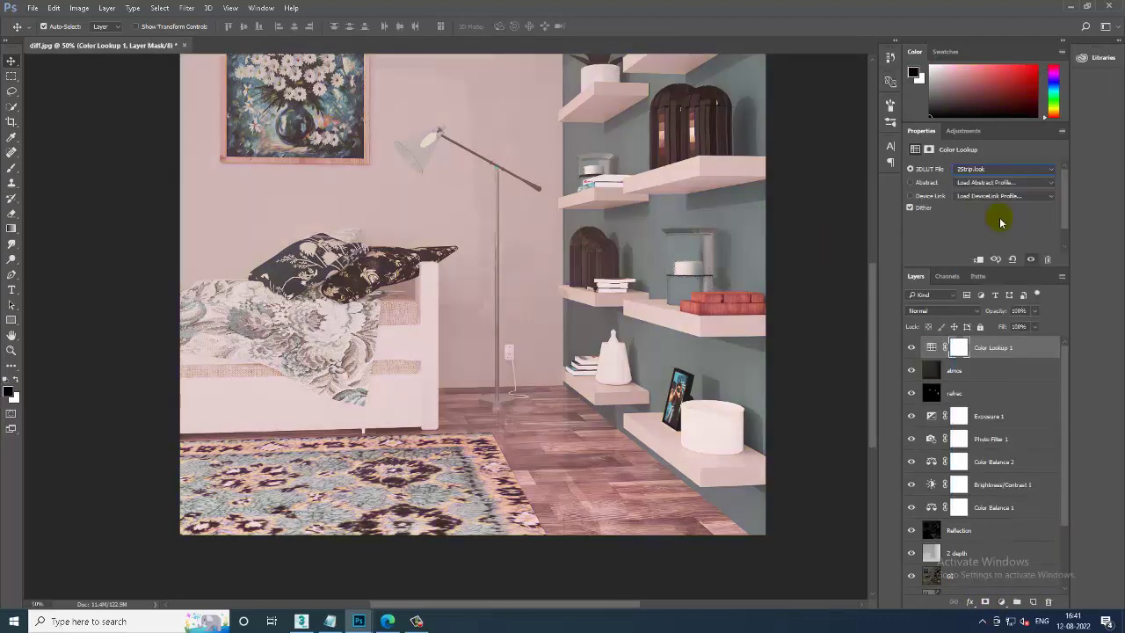
pyautogui.press('Down')
pyautogui.press('Down')
pyautogui.press('Up')
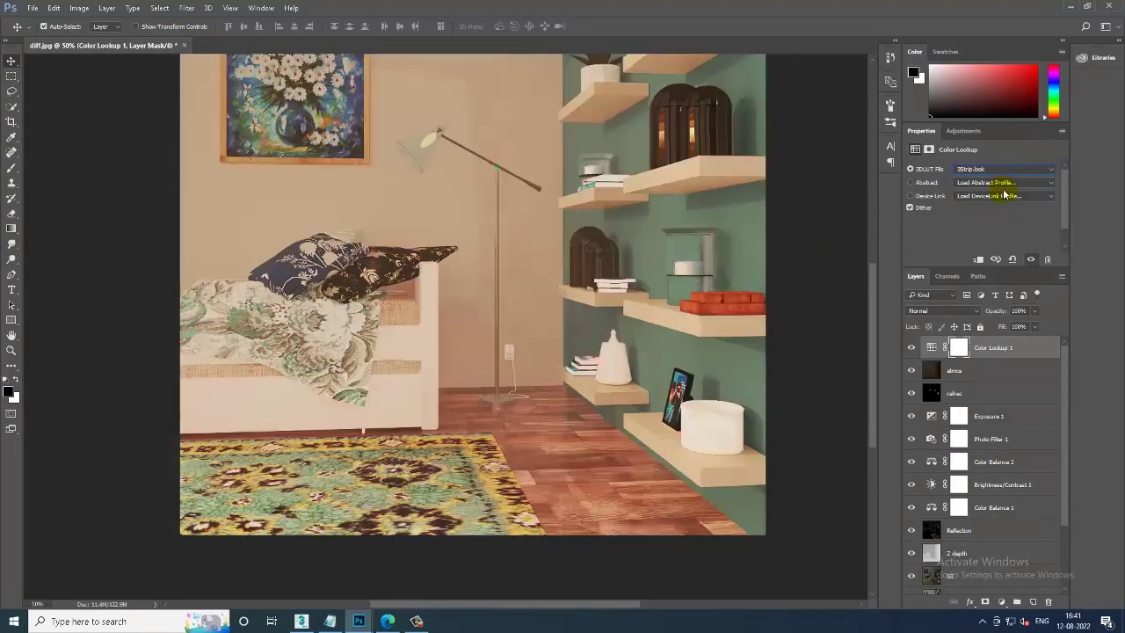
pyautogui.press('Down')
pyautogui.press('Down')
pyautogui.press('Down')
pyautogui.press('Down')
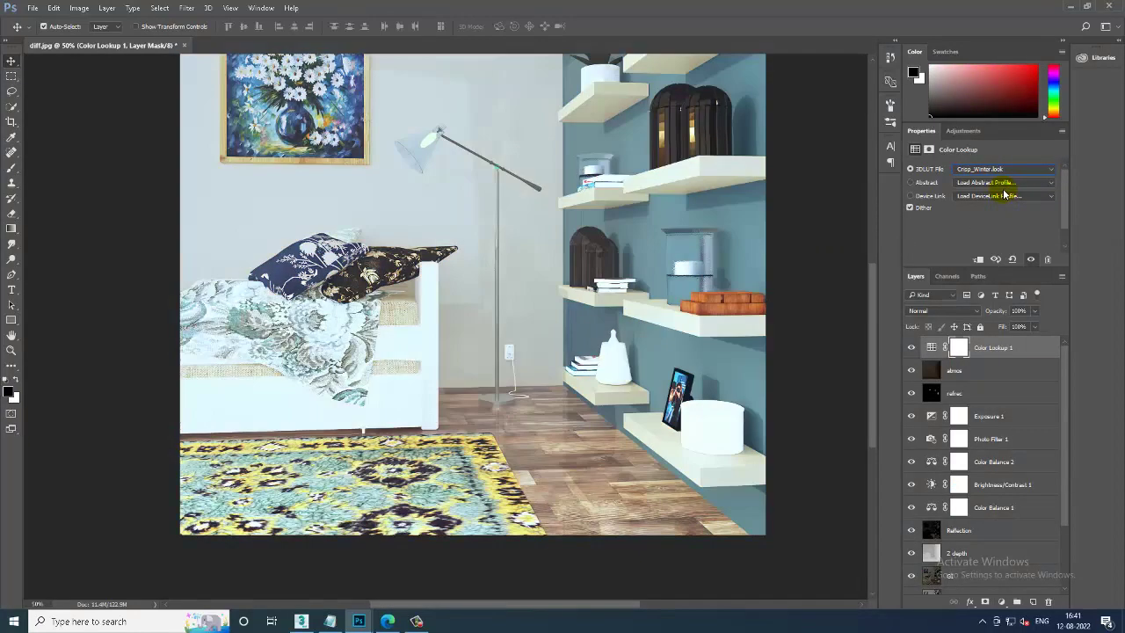
pyautogui.press('Down')
pyautogui.press('Down')
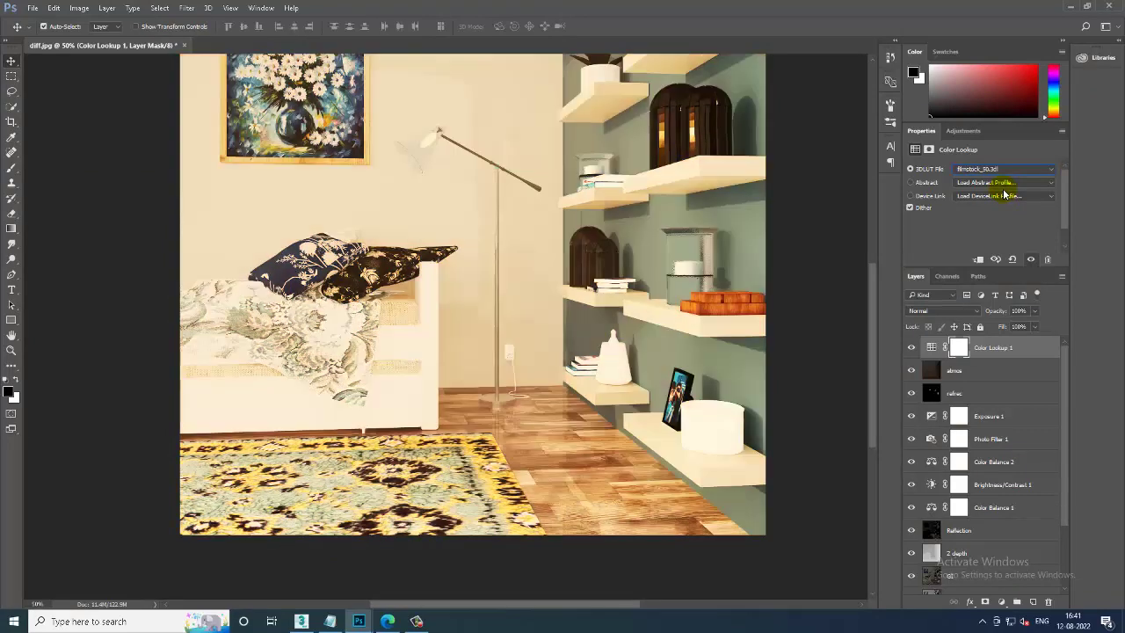
pyautogui.press('Down')
pyautogui.press('Down')
pyautogui.press('Down')
pyautogui.press('Down')
pyautogui.press('Down')
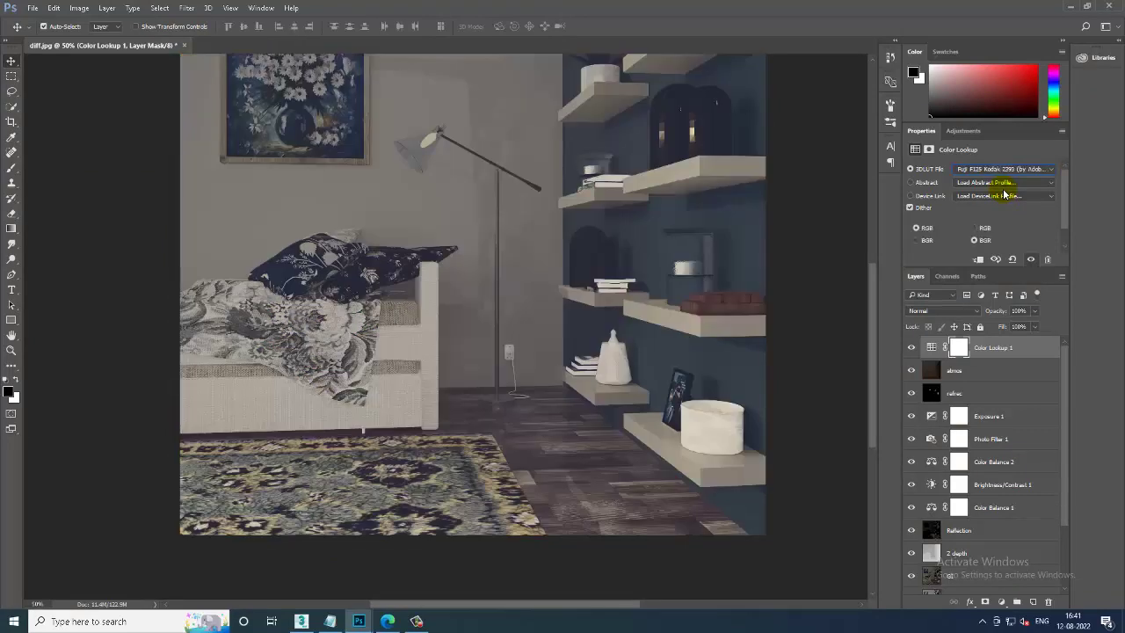
pyautogui.press('Down')
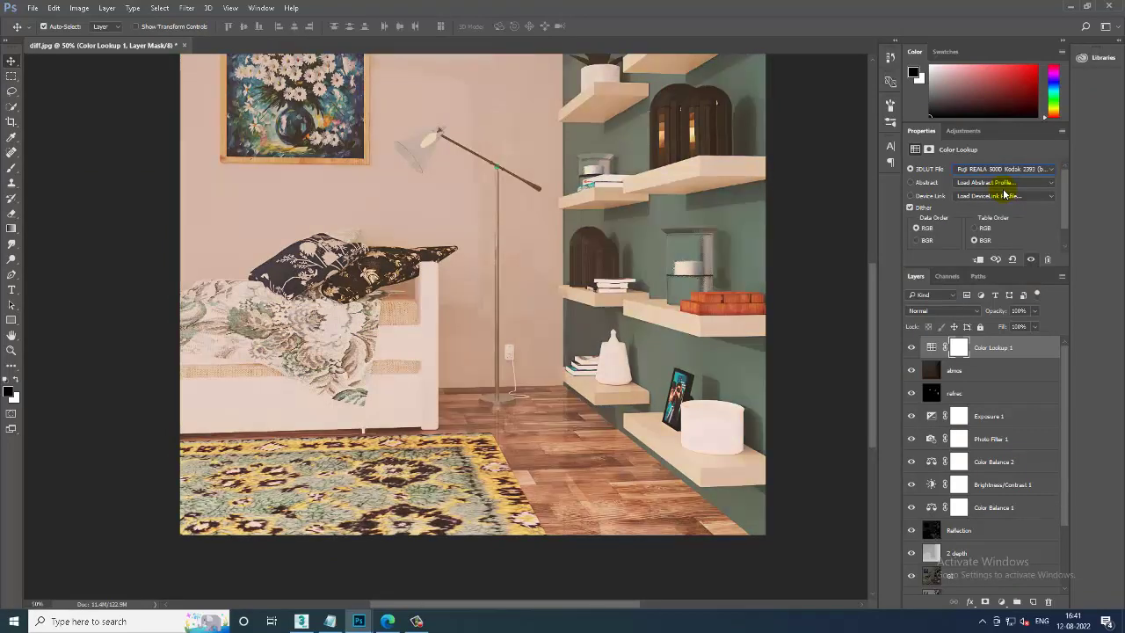
pyautogui.press('Down')
pyautogui.press('Down')
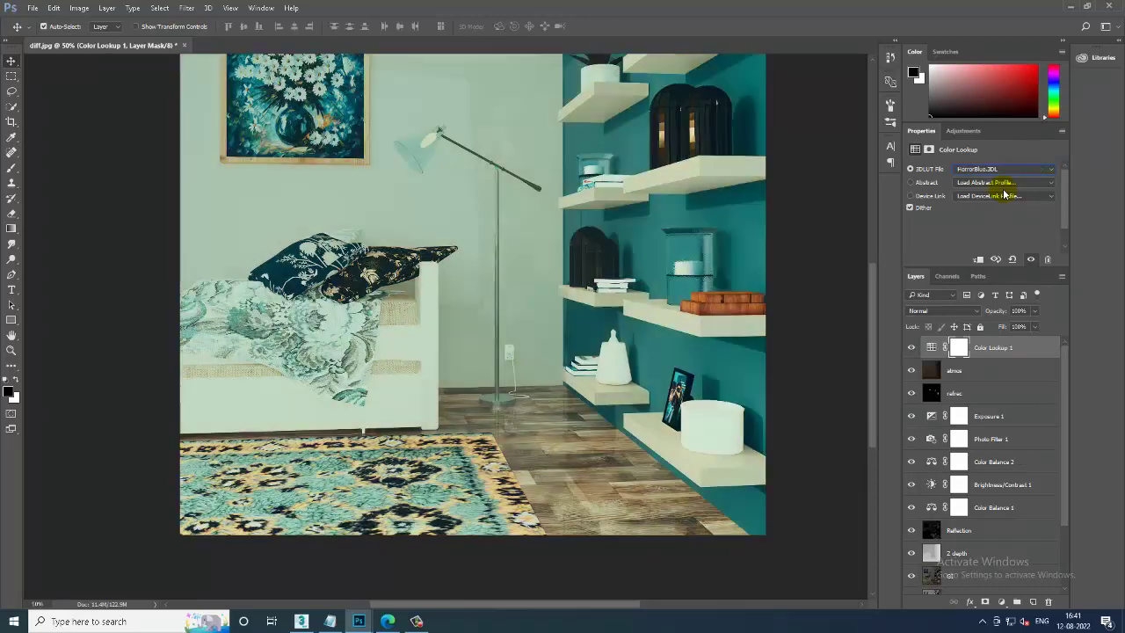
pyautogui.press('Down')
pyautogui.press('Down')
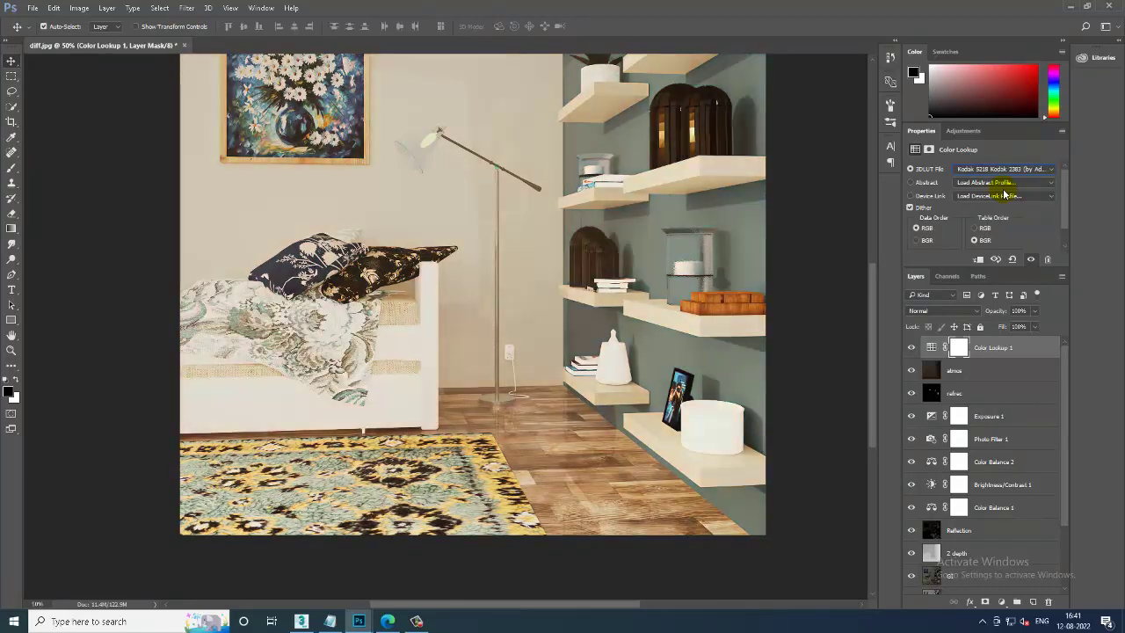
pyautogui.press('Down')
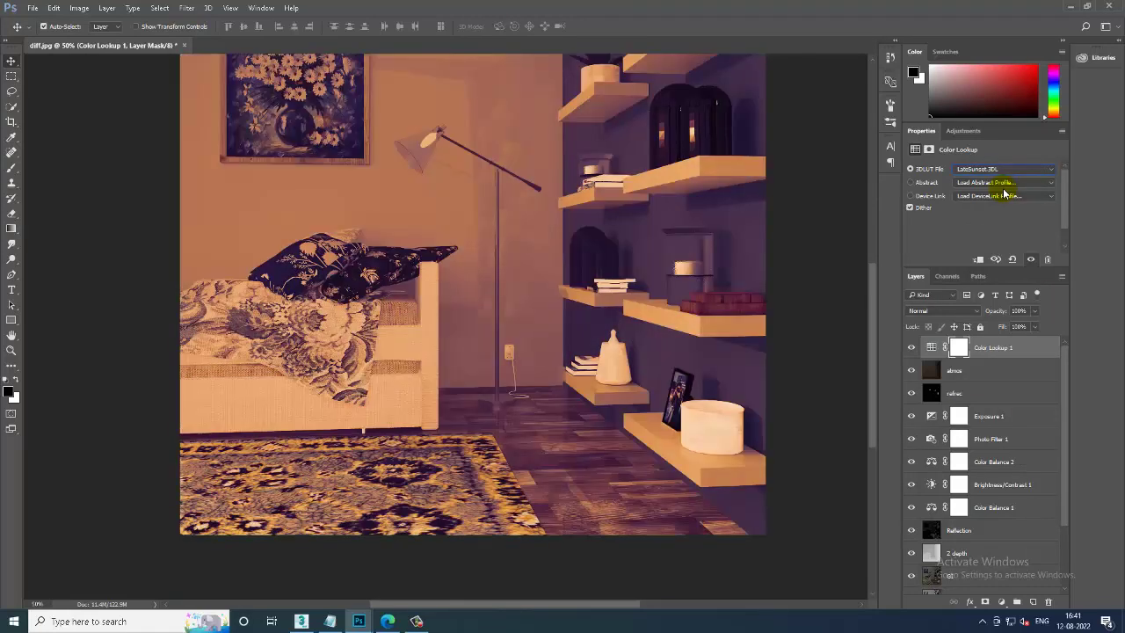
pyautogui.press('Down')
pyautogui.press('Down')
pyautogui.press('Down')
pyautogui.press('Down')
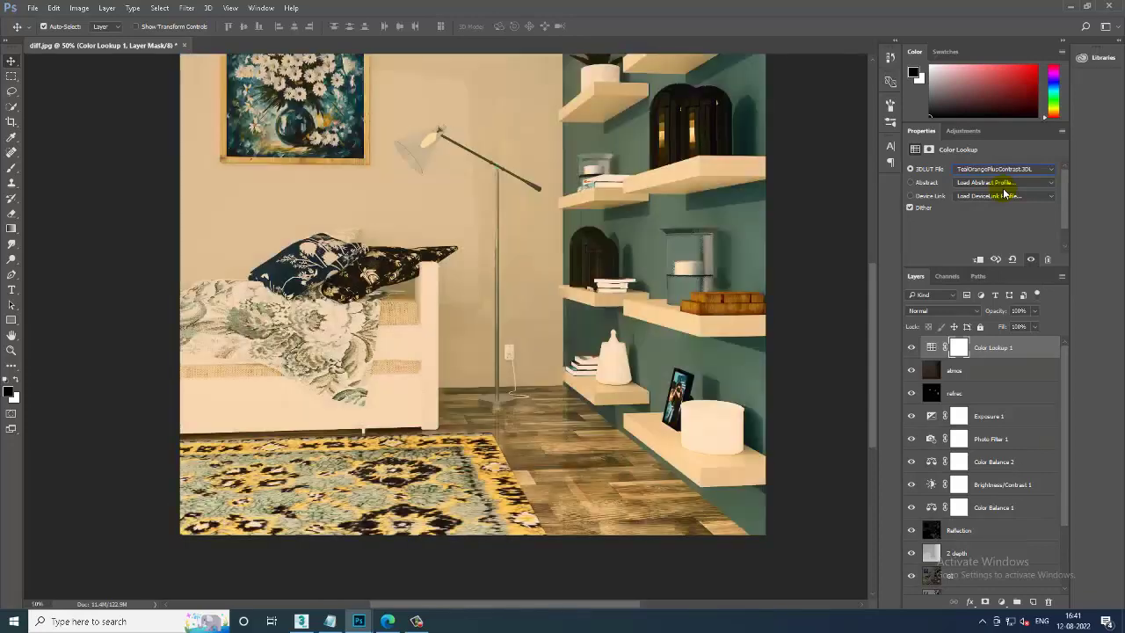
pyautogui.press('Down')
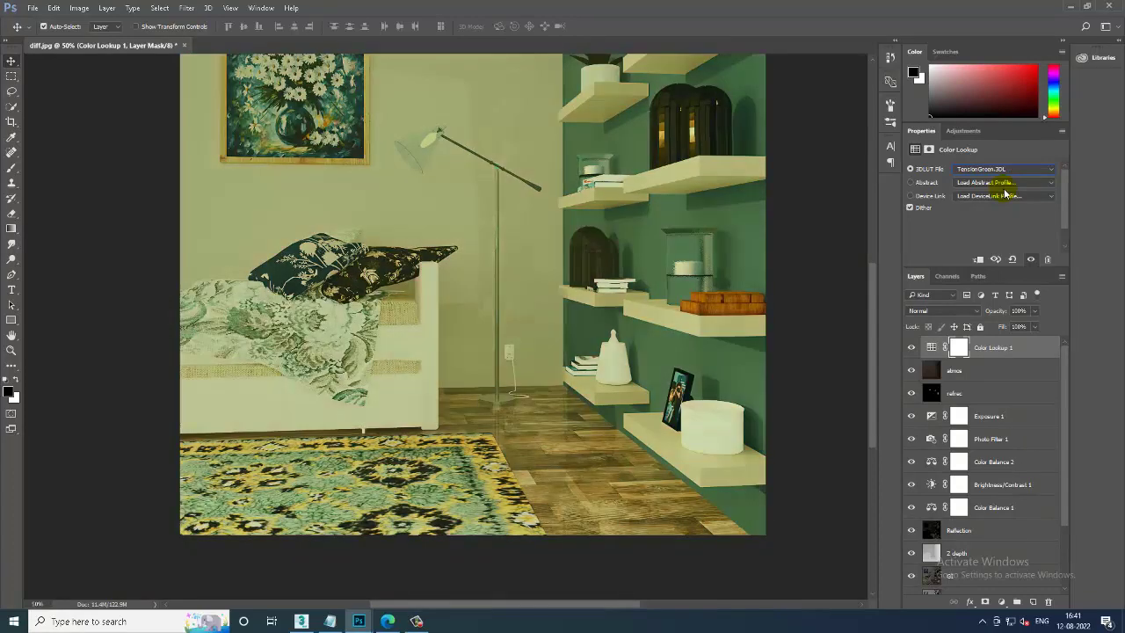
# Apply the 3Strip.look LUT and lower the Color Lookup opacity to about 70%.
pyautogui.click(1022, 167)
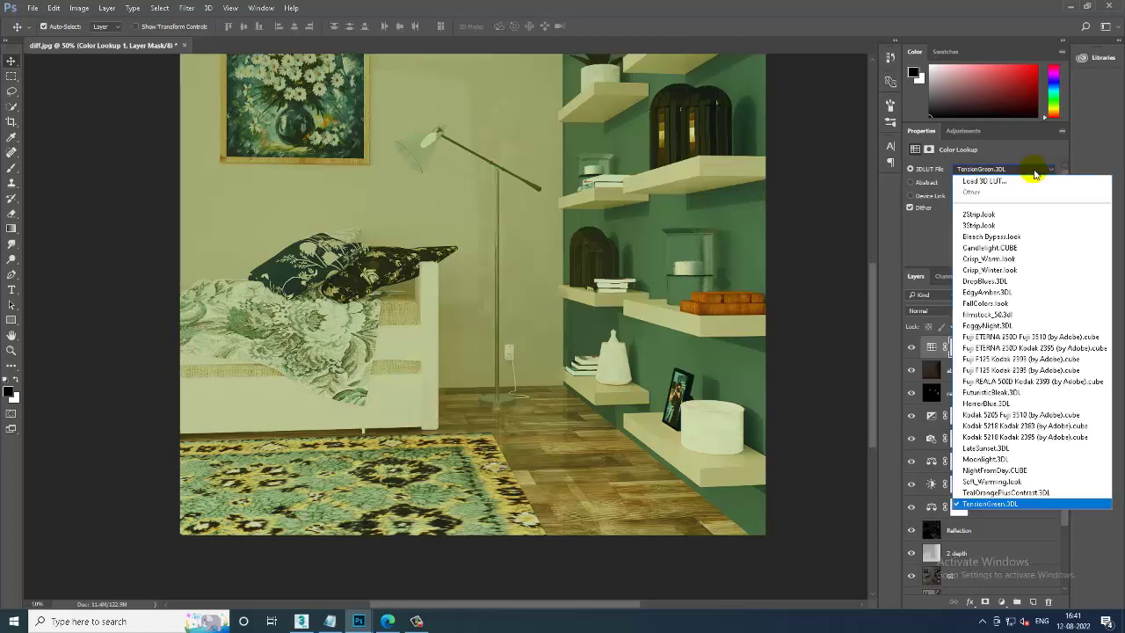
pyautogui.click(1006, 225)
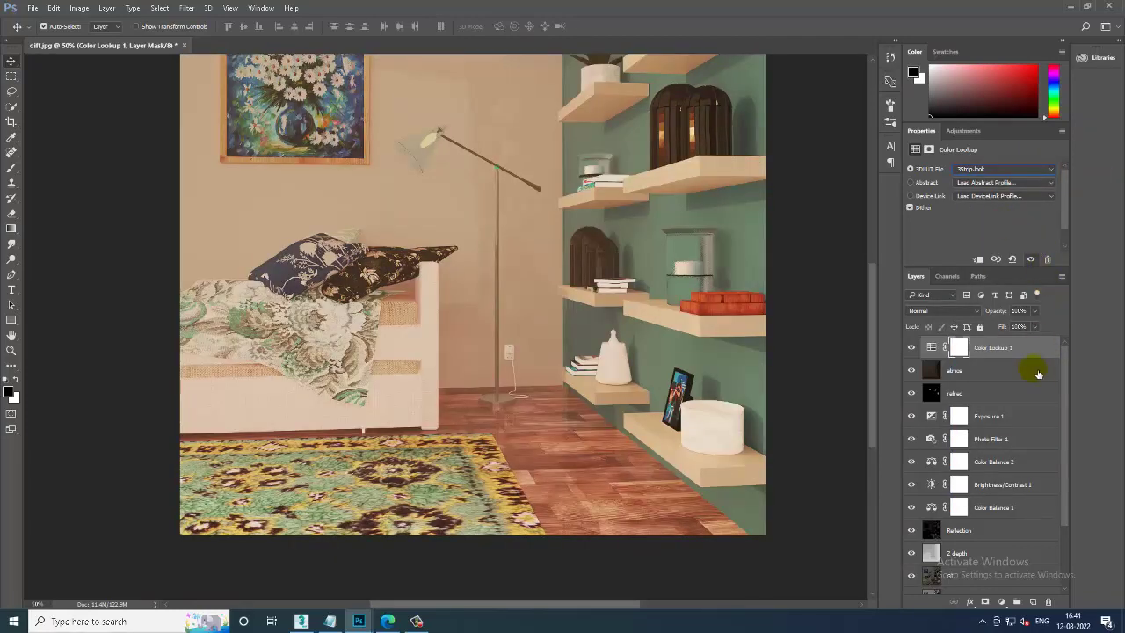
pyautogui.click(1034, 310)
pyautogui.moveTo(1040, 327); pyautogui.dragTo(996, 328)
pyautogui.hotkey('ctrl', 'alt', 'a')
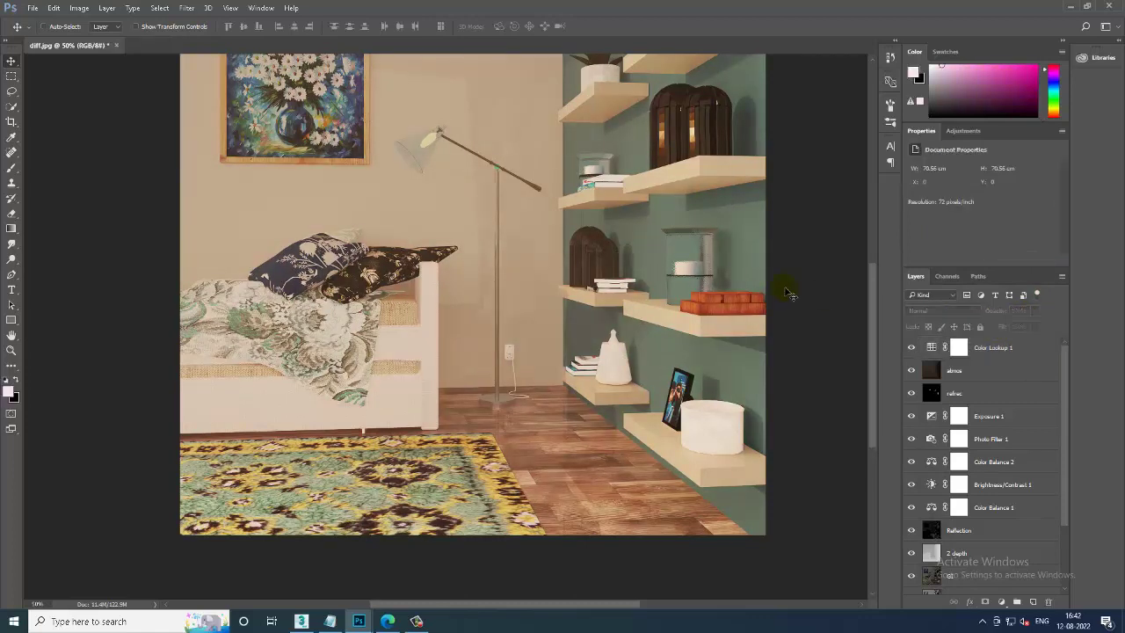
pyautogui.hotkey('ctrl', '-')
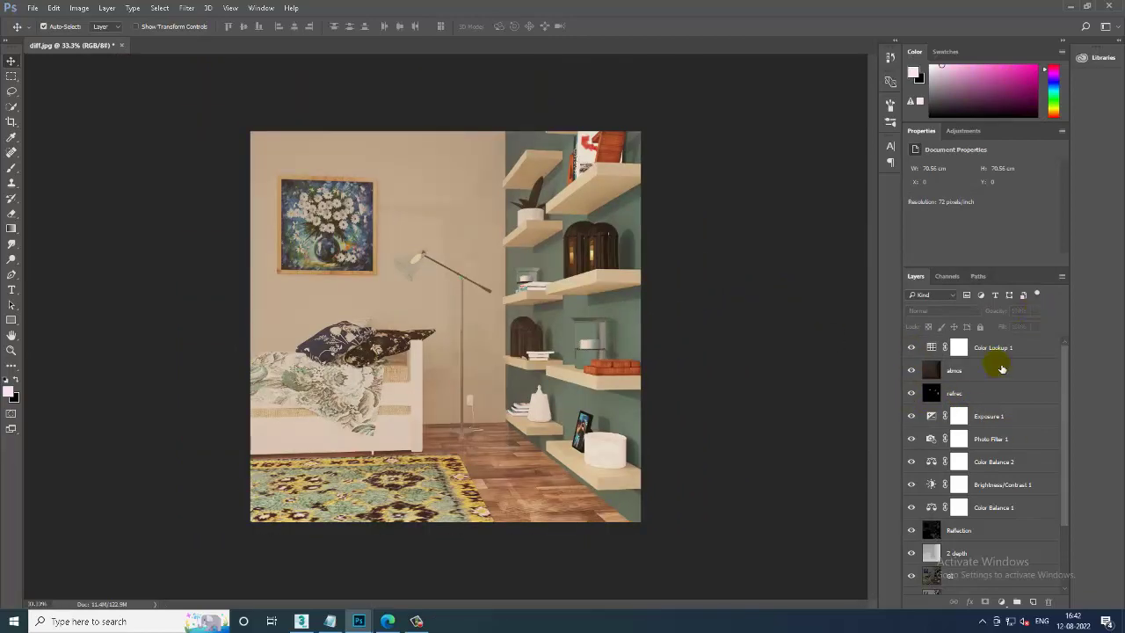
# Return Color Lookup 1 to 100% opacity and toggle atmos at 50% zoom to compare.
pyautogui.click(994, 350)
pyautogui.click(1035, 311)
pyautogui.moveTo(1027, 326)
pyautogui.mouseDown()
pyautogui.moveTo(1112, 324)
pyautogui.moveTo(1035, 326)
pyautogui.mouseUp()
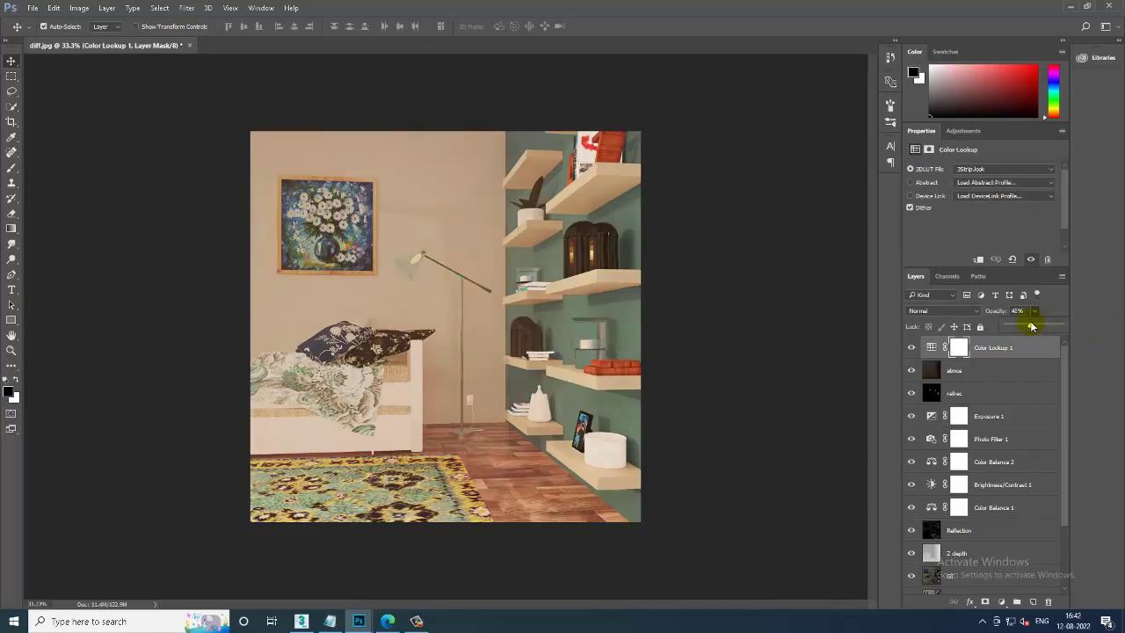
pyautogui.click(712, 338)
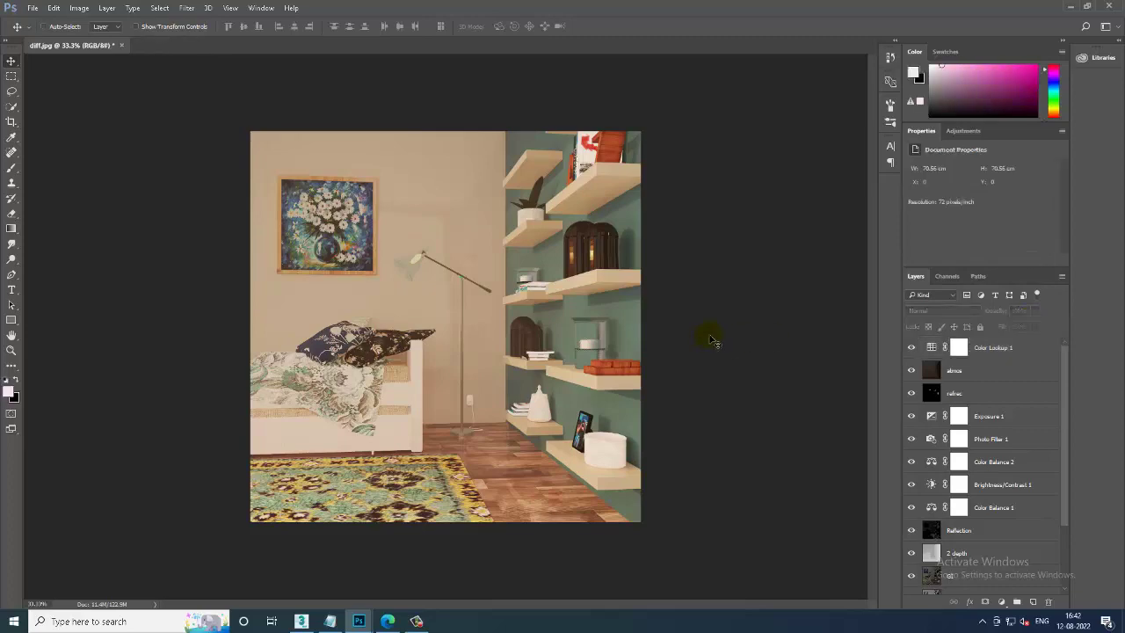
pyautogui.hotkey('ctrl', '+')
pyautogui.click(911, 371)
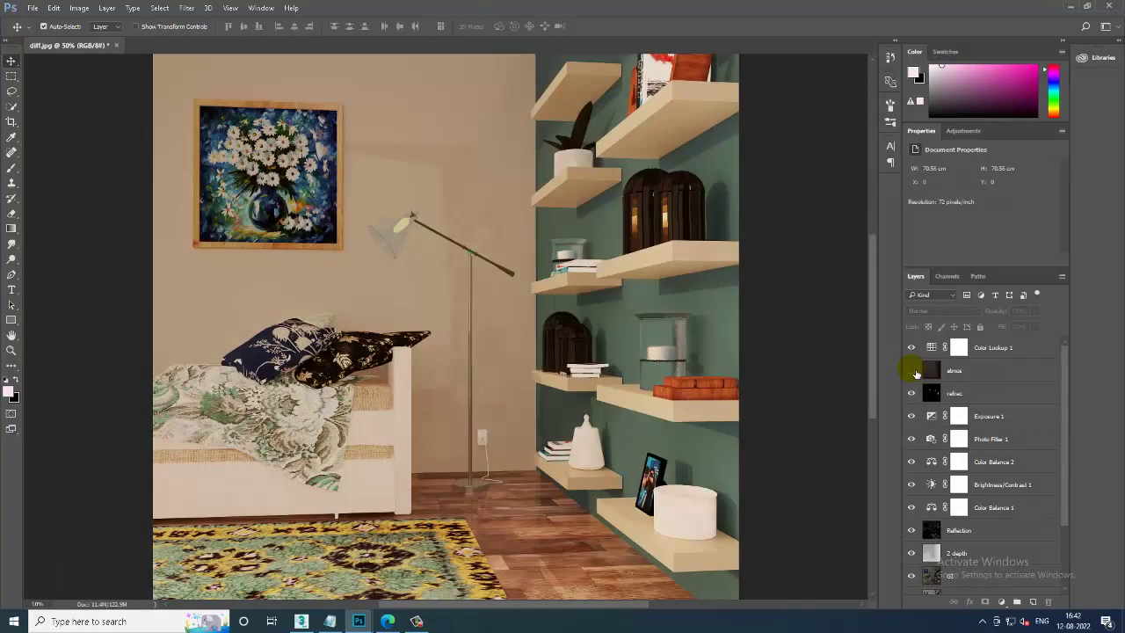
pyautogui.click(912, 371)
pyautogui.click(915, 374)
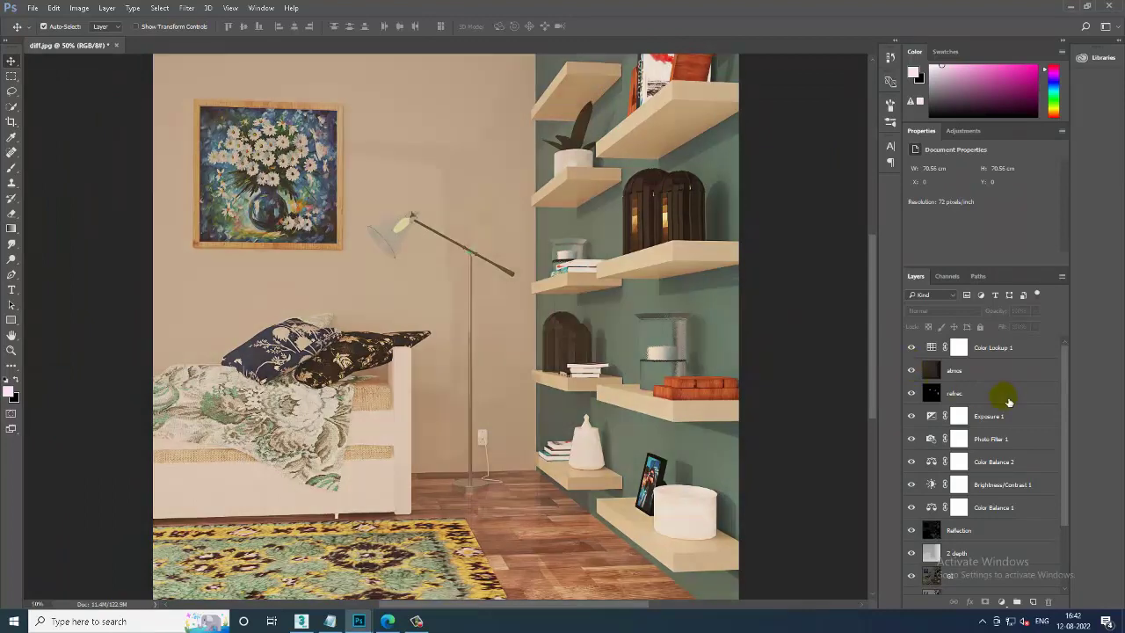
pyautogui.scroll(-1, 775, 353)
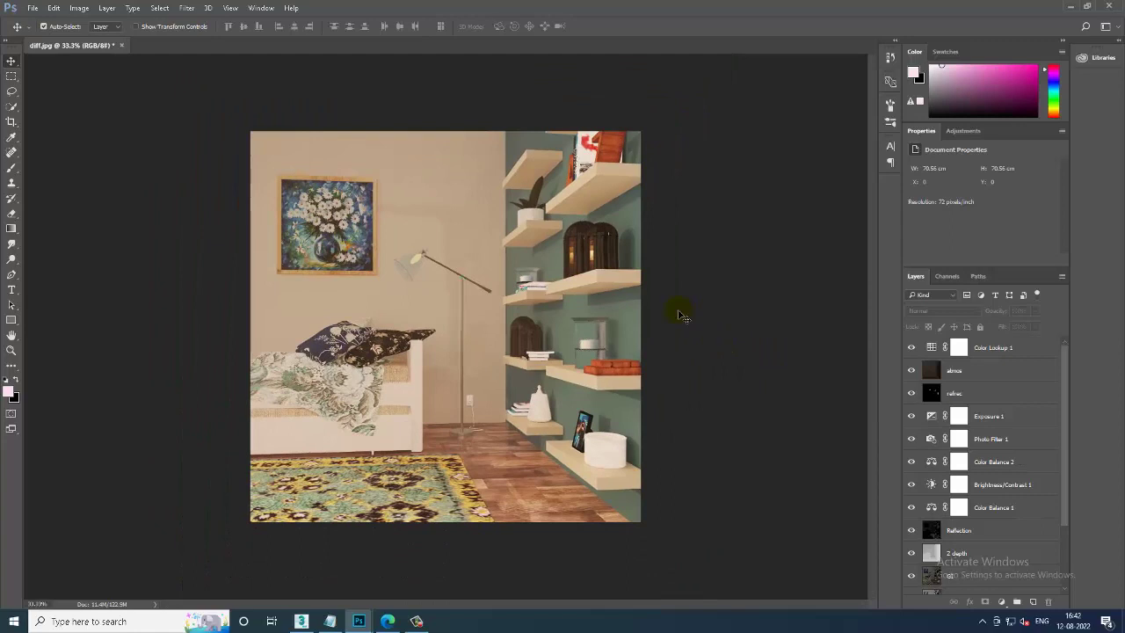
# Resize the canvas to 150 cm wide with the image anchored right.
pyautogui.click(79, 8)
pyautogui.click(121, 110)
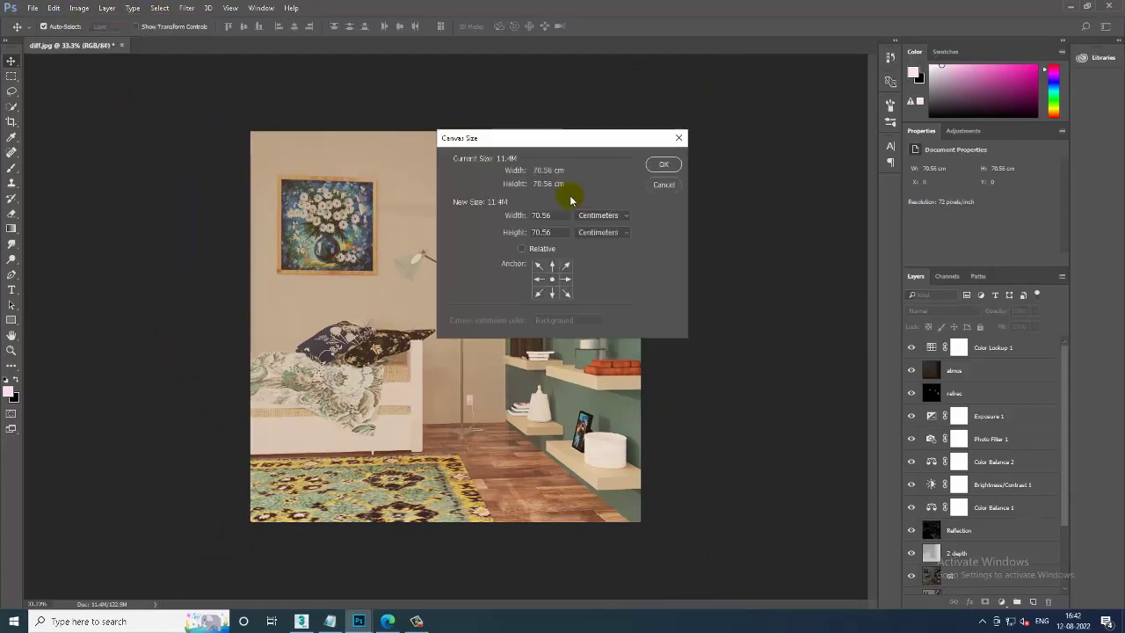
pyautogui.click(565, 278)
pyautogui.moveTo(567, 217); pyautogui.dragTo(481, 208)
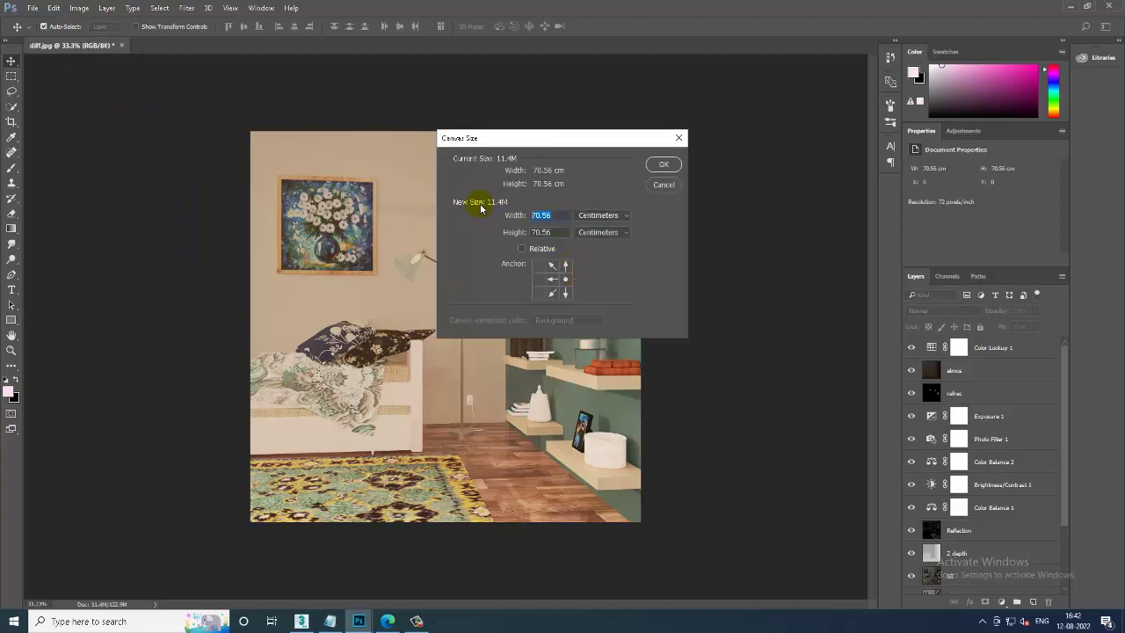
pyautogui.write('150')
pyautogui.press('Return')
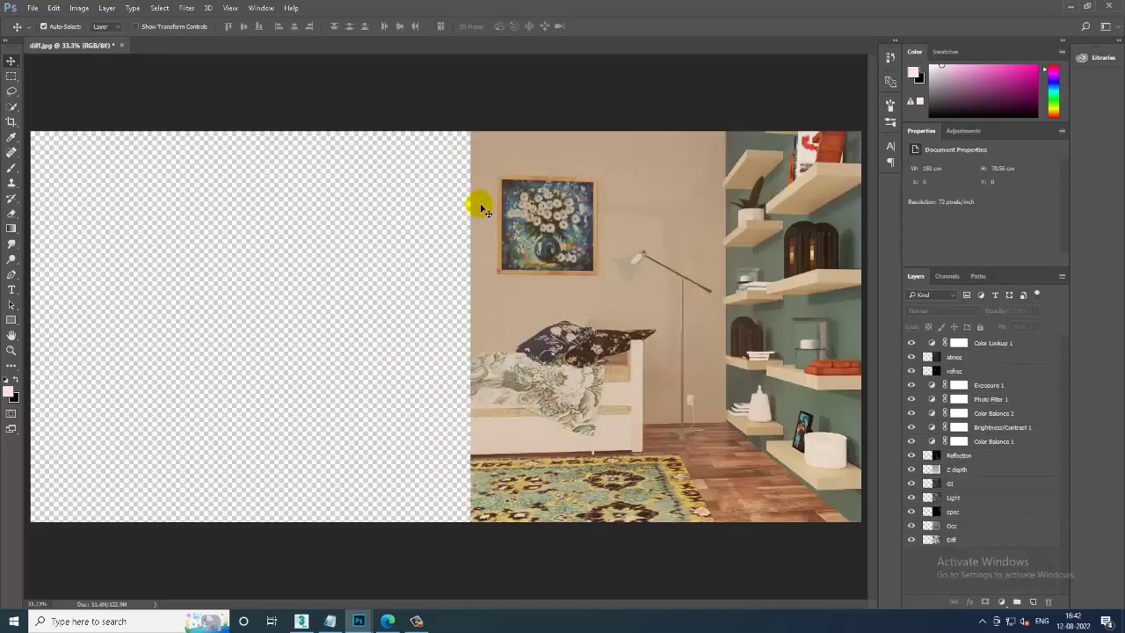
# Duplicate the Occ layer and slide the copy into the empty left area.
pyautogui.click(965, 528)
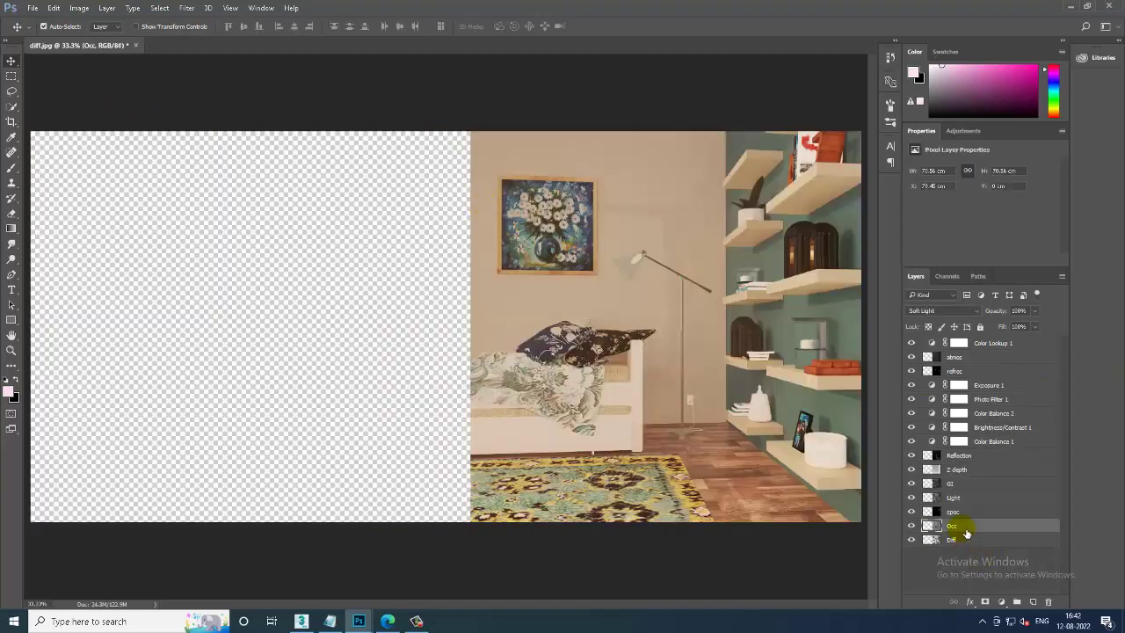
pyautogui.hotkey('ctrl', 'j')
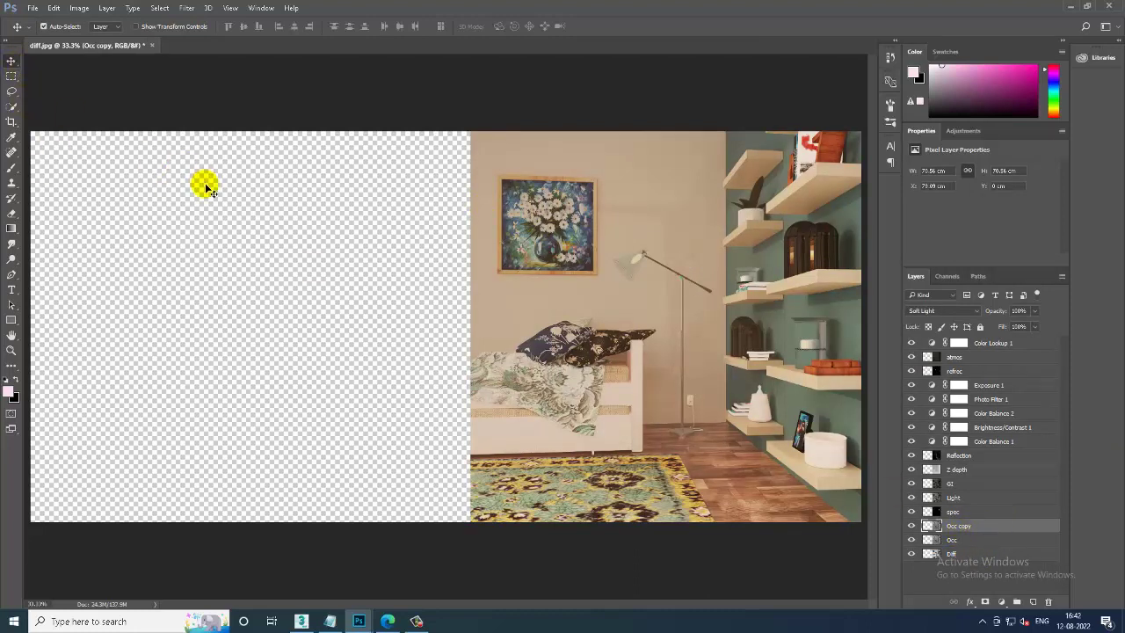
pyautogui.moveTo(205, 183); pyautogui.dragTo(448, 355)
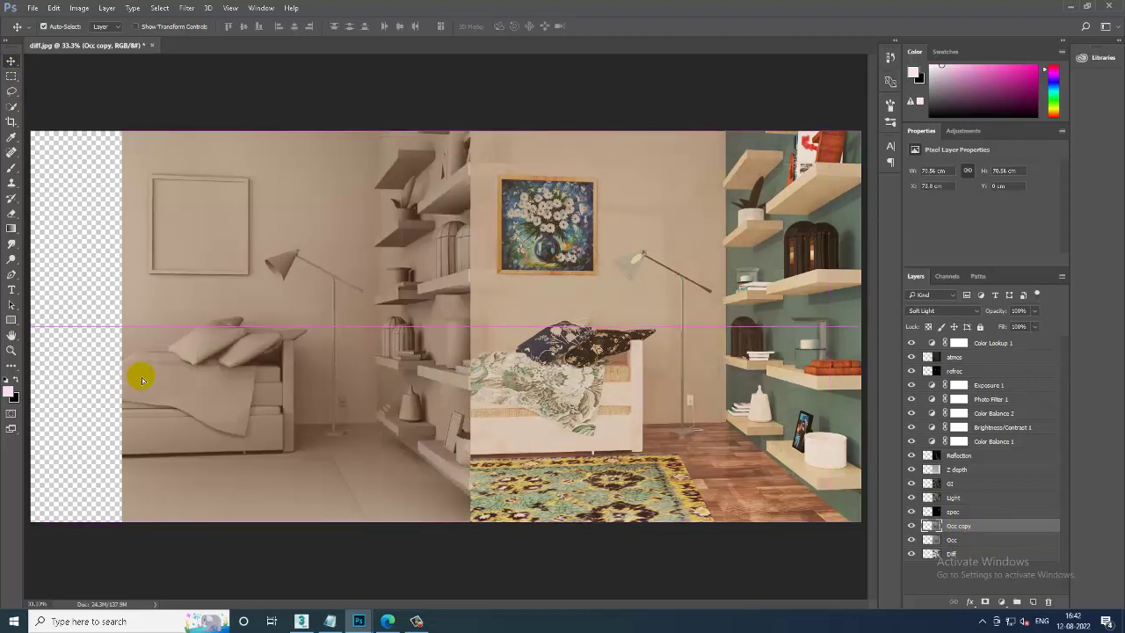
pyautogui.moveTo(448, 355); pyautogui.dragTo(136, 372)
# Move Occ copy to the top of the stack and align it against the render's left edge.
pyautogui.moveTo(956, 525); pyautogui.dragTo(981, 342)
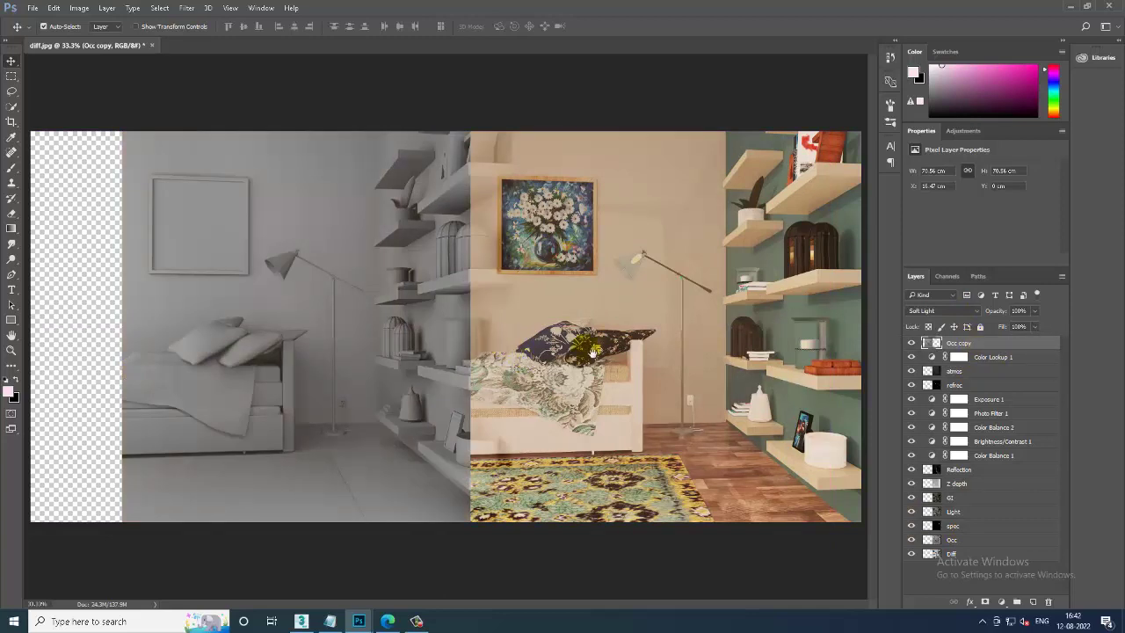
pyautogui.moveTo(591, 353); pyautogui.dragTo(273, 357)
pyautogui.hotkey('ctrl', '-')
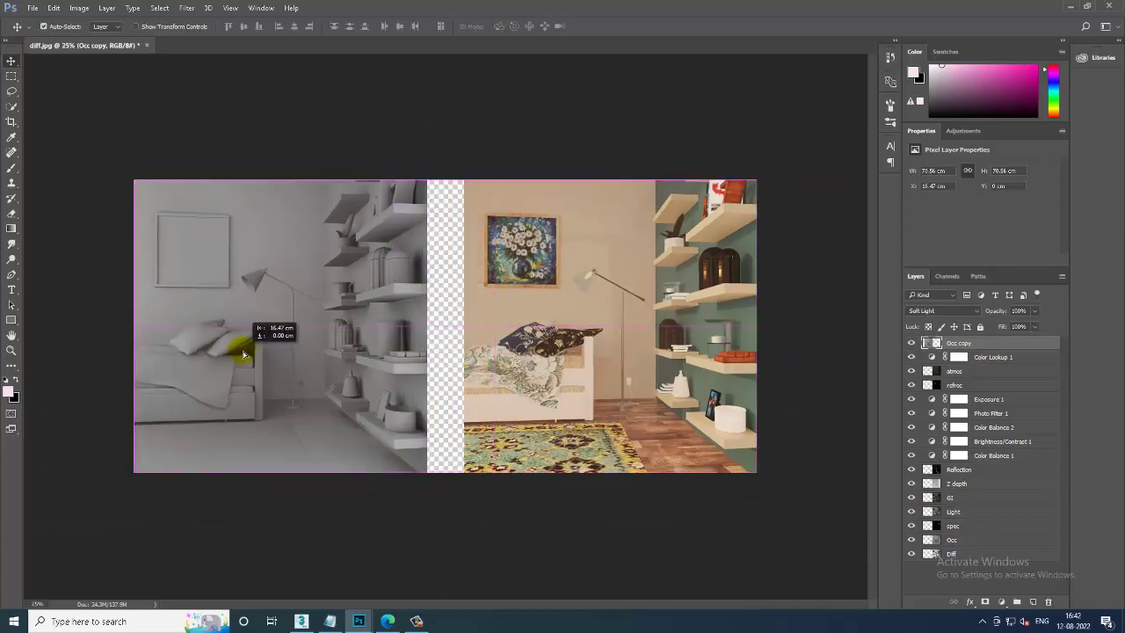
pyautogui.moveTo(274, 357); pyautogui.dragTo(245, 357)
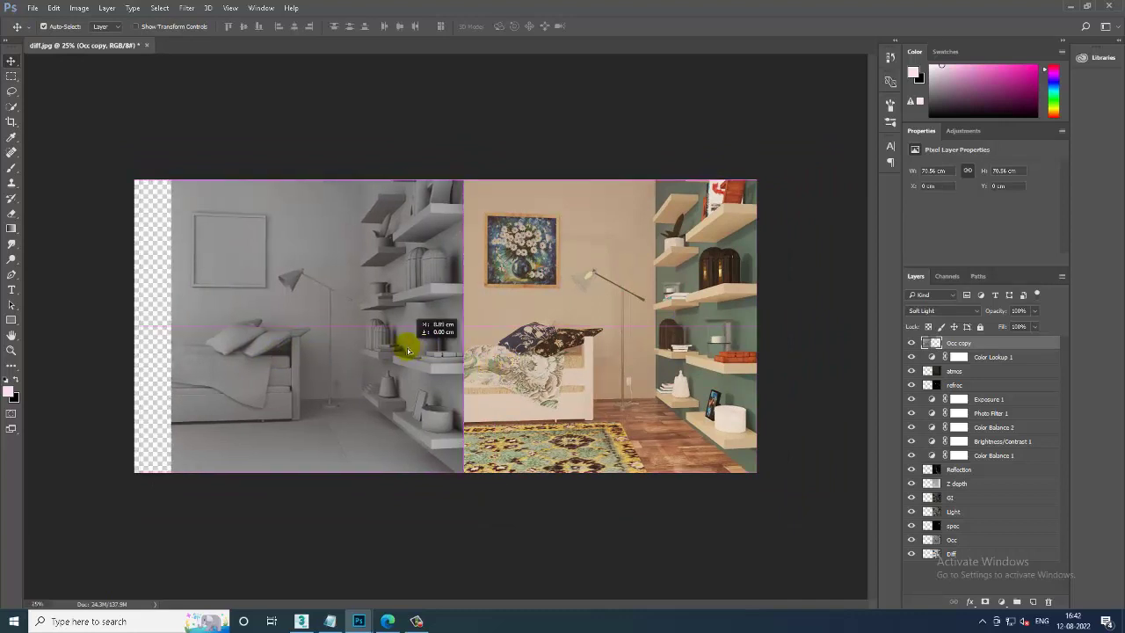
pyautogui.moveTo(372, 341); pyautogui.dragTo(413, 353)
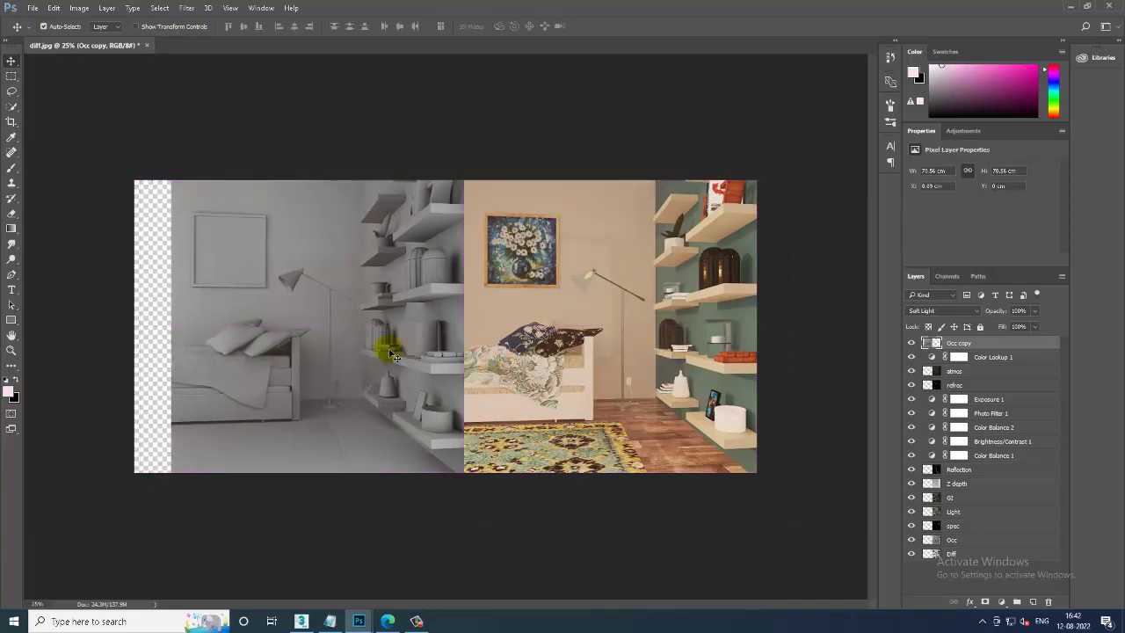
pyautogui.click(11, 121)
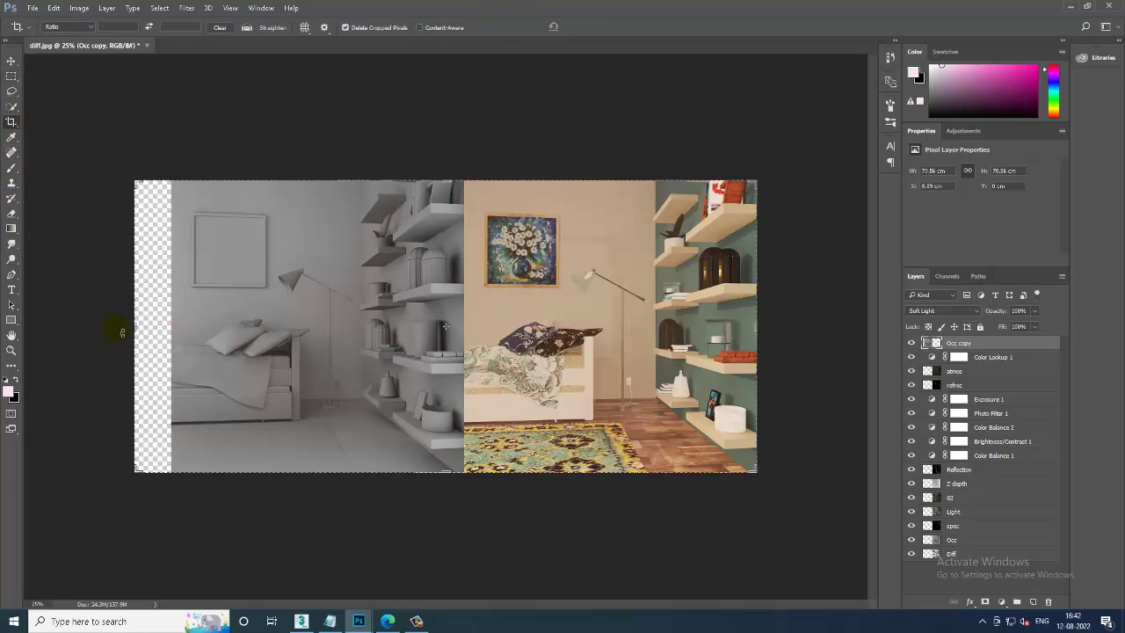
# Crop the transparent strip off the left edge of the canvas and zoom back in.
pyautogui.moveTo(122, 332); pyautogui.dragTo(134, 328)
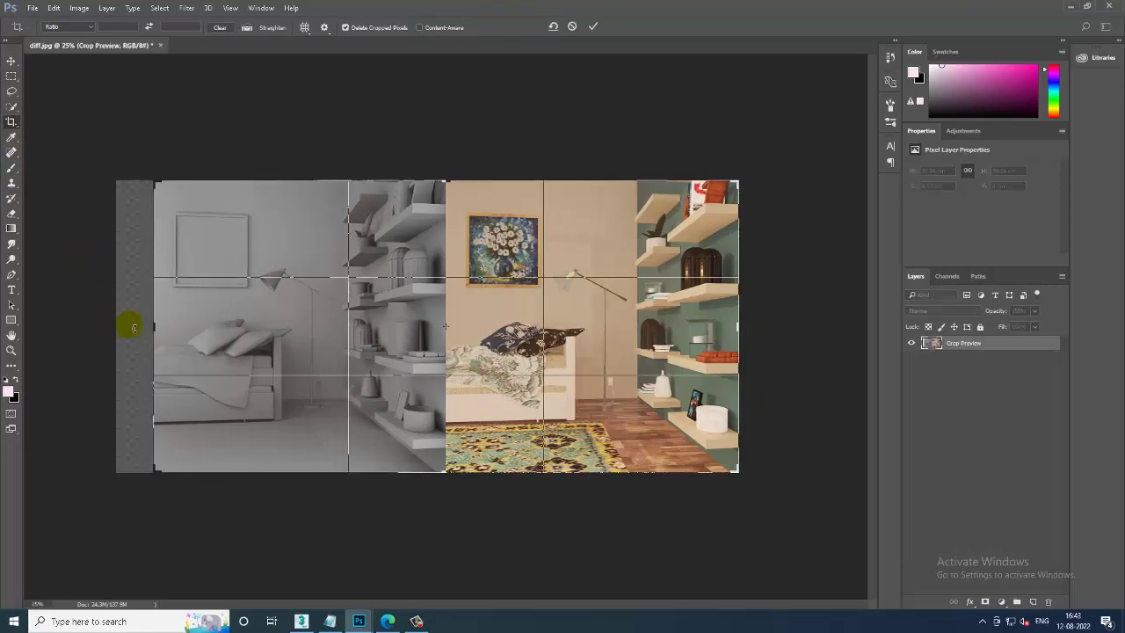
pyautogui.press('Return')
pyautogui.hotkey('ctrl', '+')
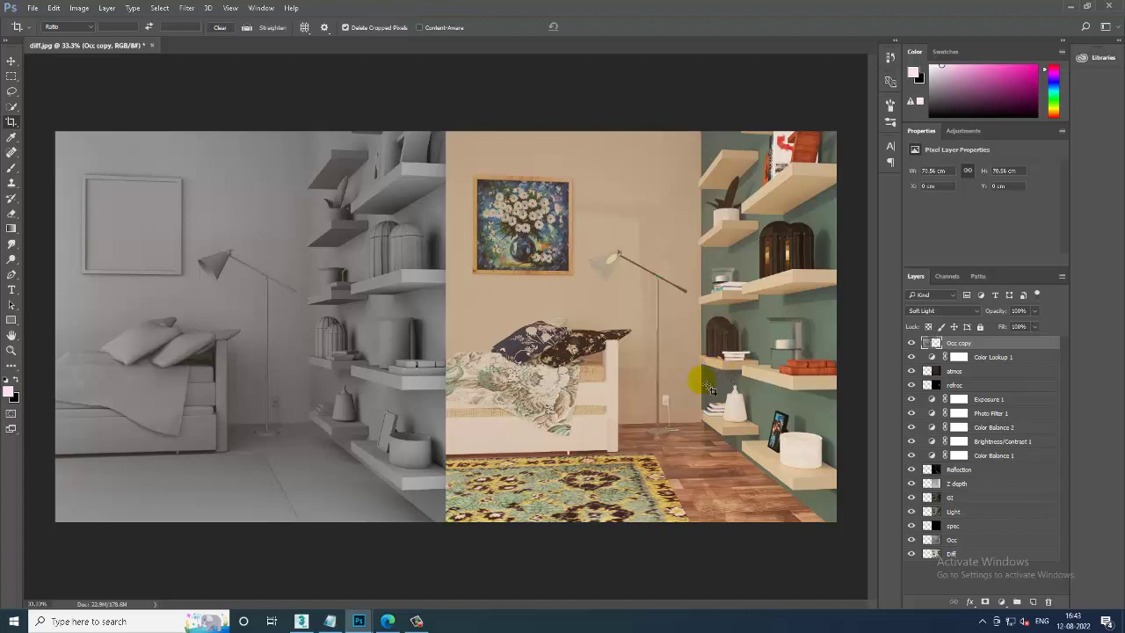
pyautogui.click(912, 540)
pyautogui.moveTo(958, 539); pyautogui.dragTo(965, 355)
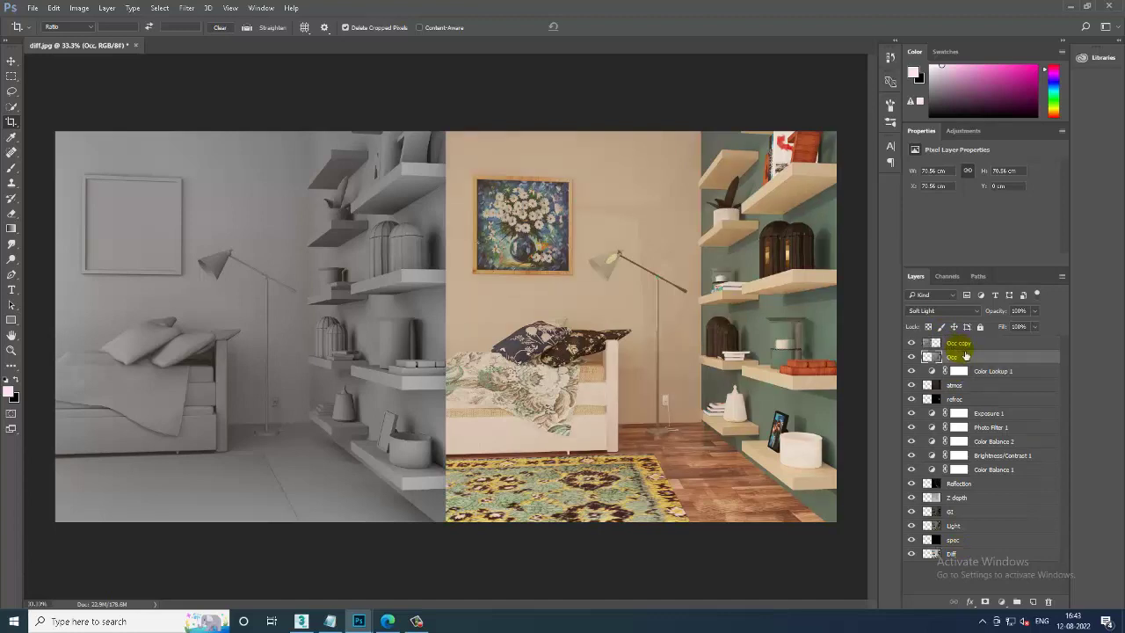
pyautogui.moveTo(964, 357)
pyautogui.mouseDown()
pyautogui.moveTo(962, 344)
pyautogui.moveTo(982, 377)
pyautogui.mouseUp()
pyautogui.click(912, 357)
pyautogui.click(914, 358)
pyautogui.hotkey('ctrl', 'shift', '[')
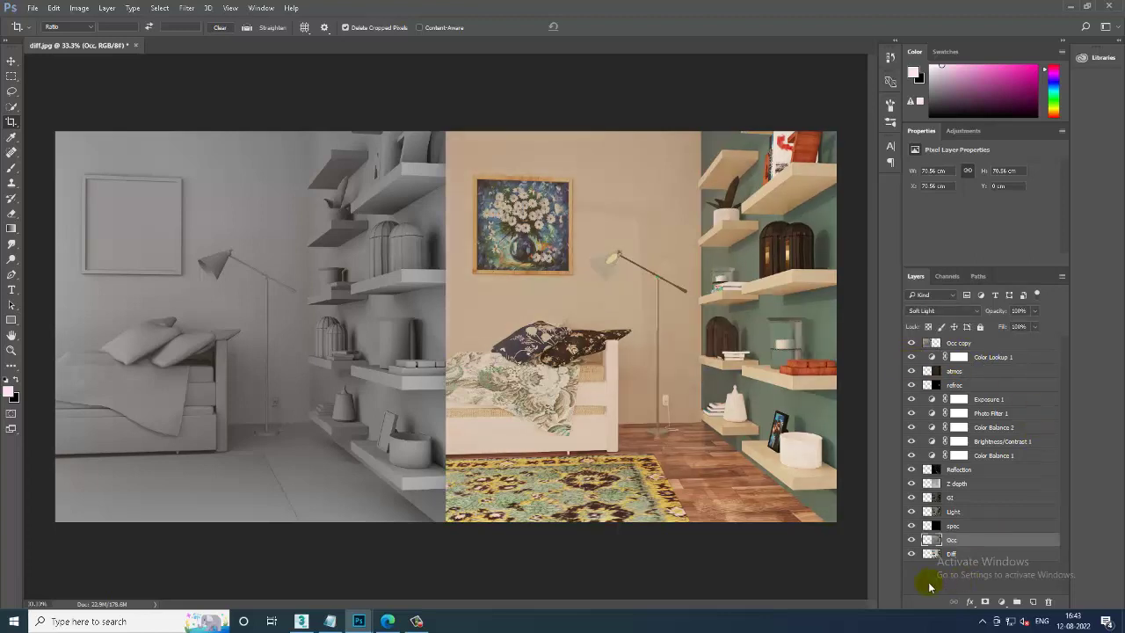
pyautogui.click(911, 512)
pyautogui.click(912, 498)
pyautogui.click(912, 498)
pyautogui.click(912, 484)
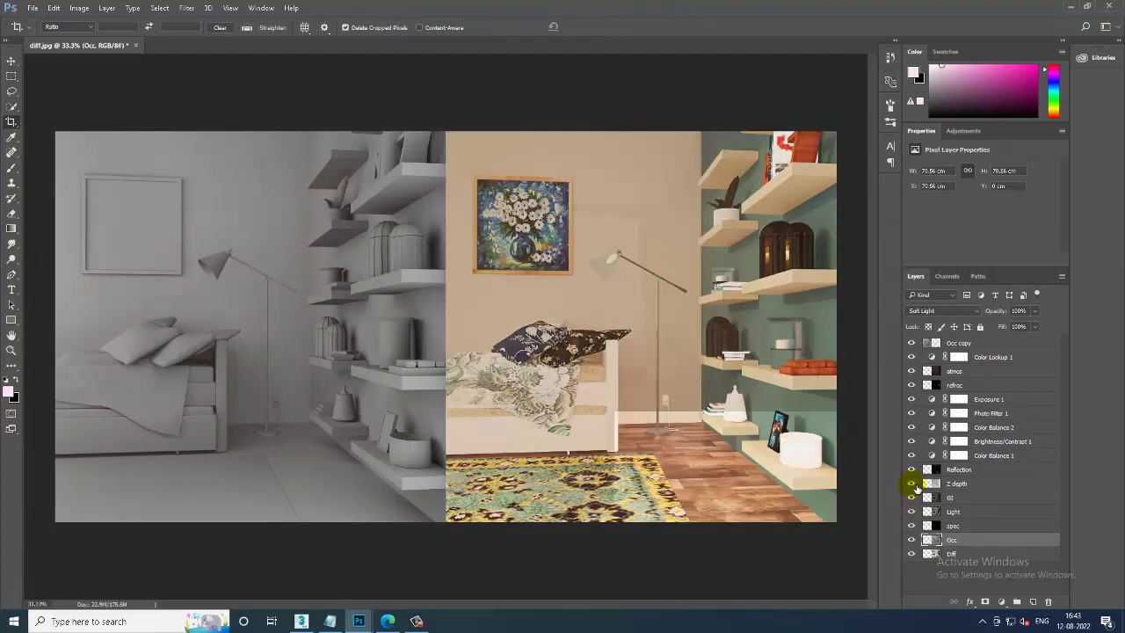
pyautogui.click(912, 470)
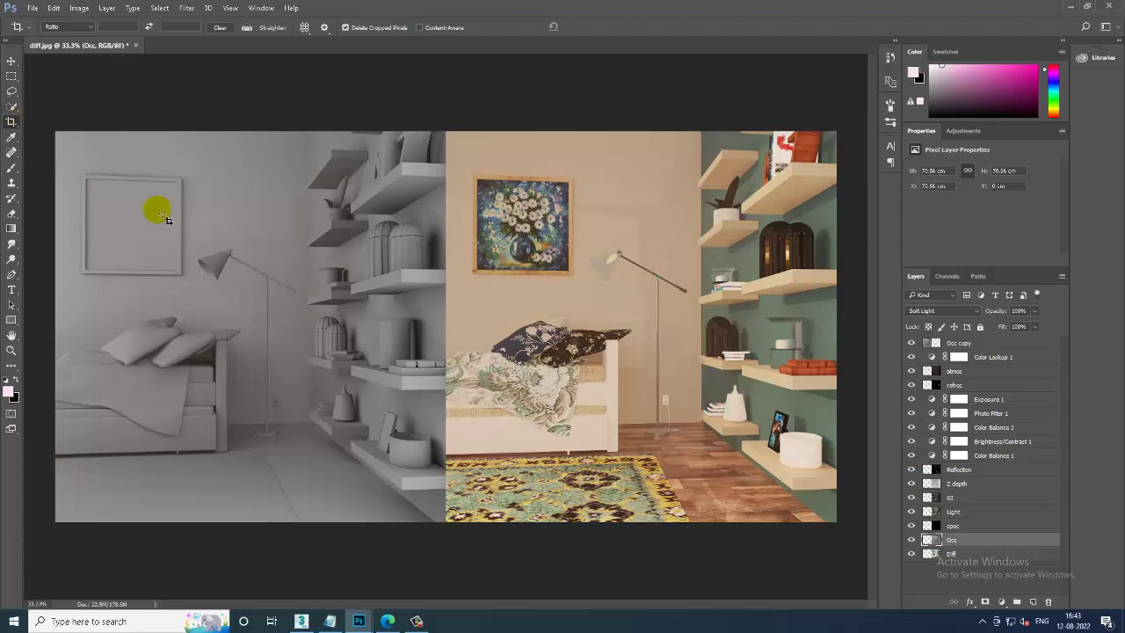
pyautogui.click(11, 60)
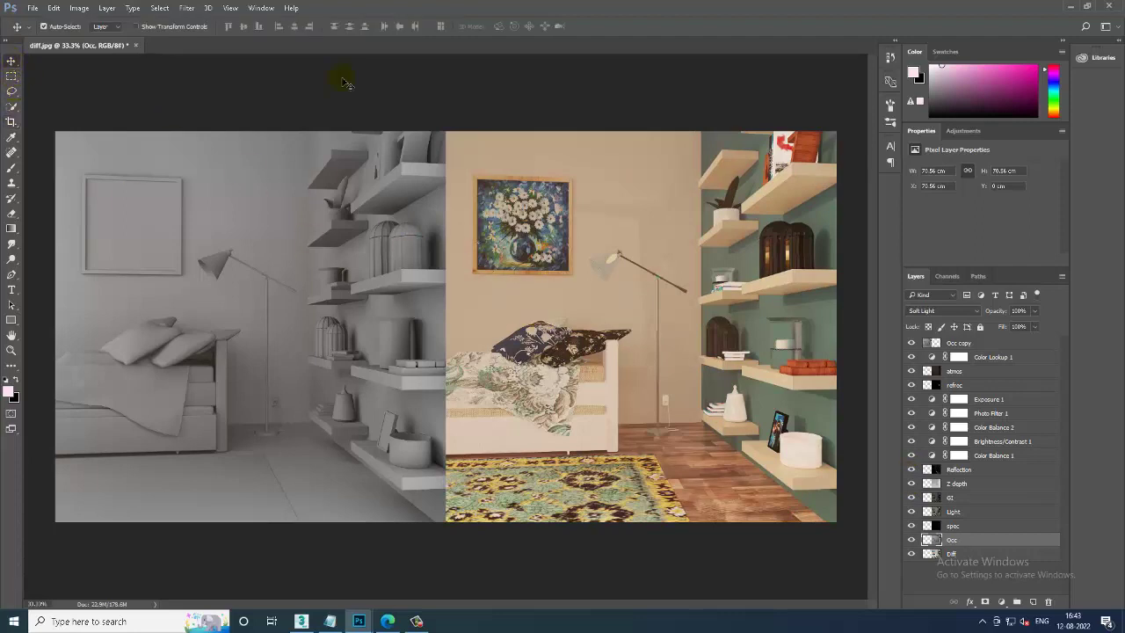
pyautogui.click(678, 321)
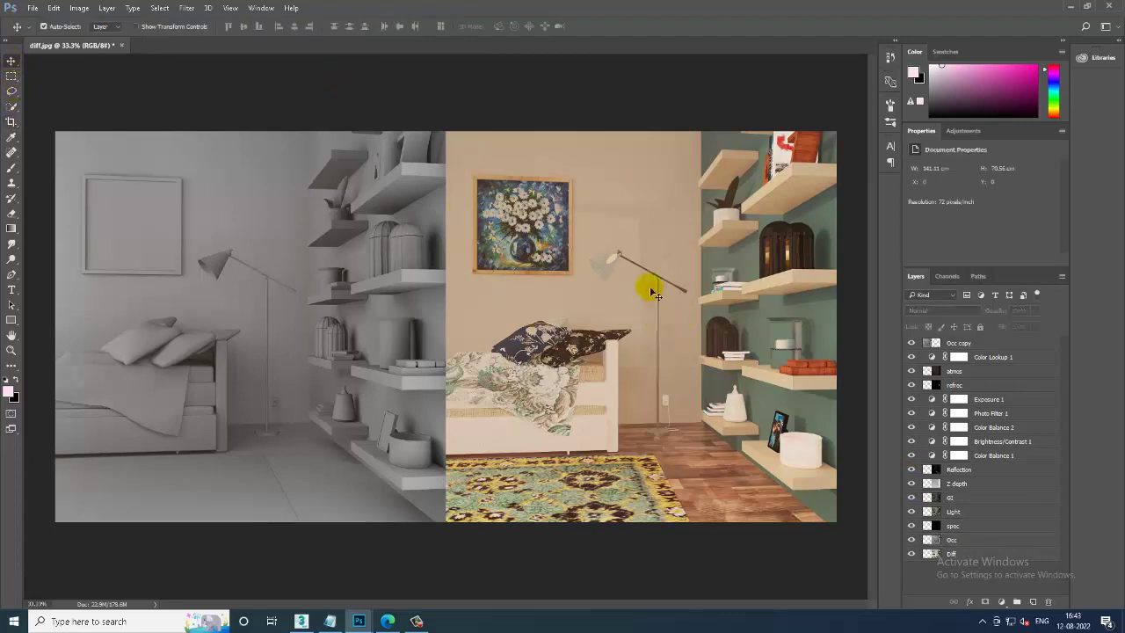
# Toggle Brightness/Contrast 1 to compare, then set Color Balance 1 midtones Cyan–Red to +12.
pyautogui.click(912, 398)
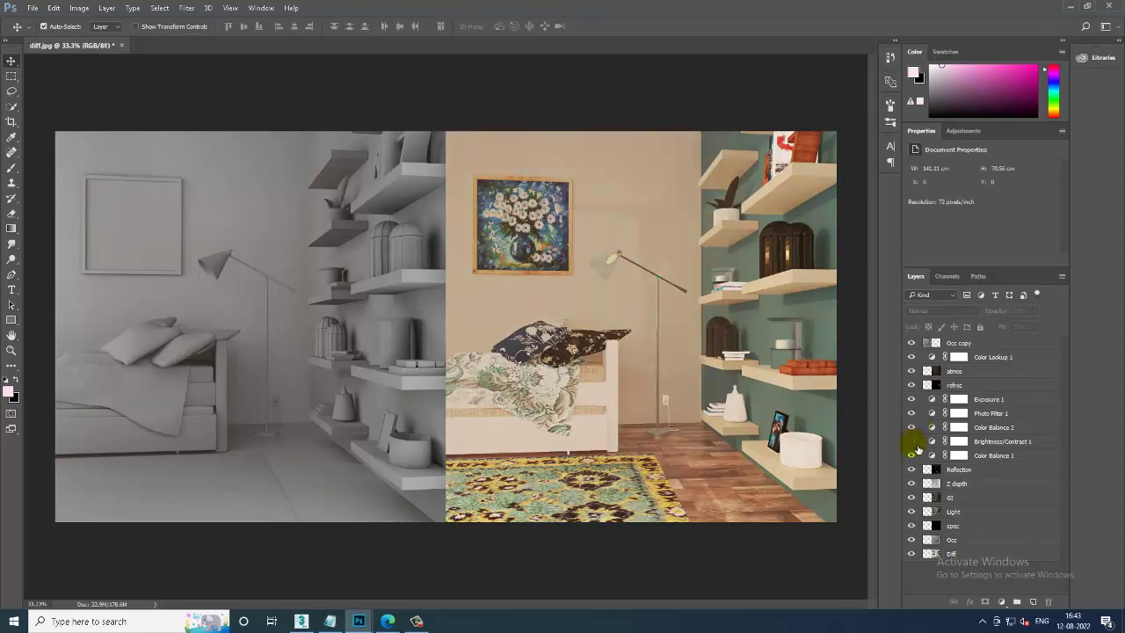
pyautogui.click(911, 441)
pyautogui.click(914, 444)
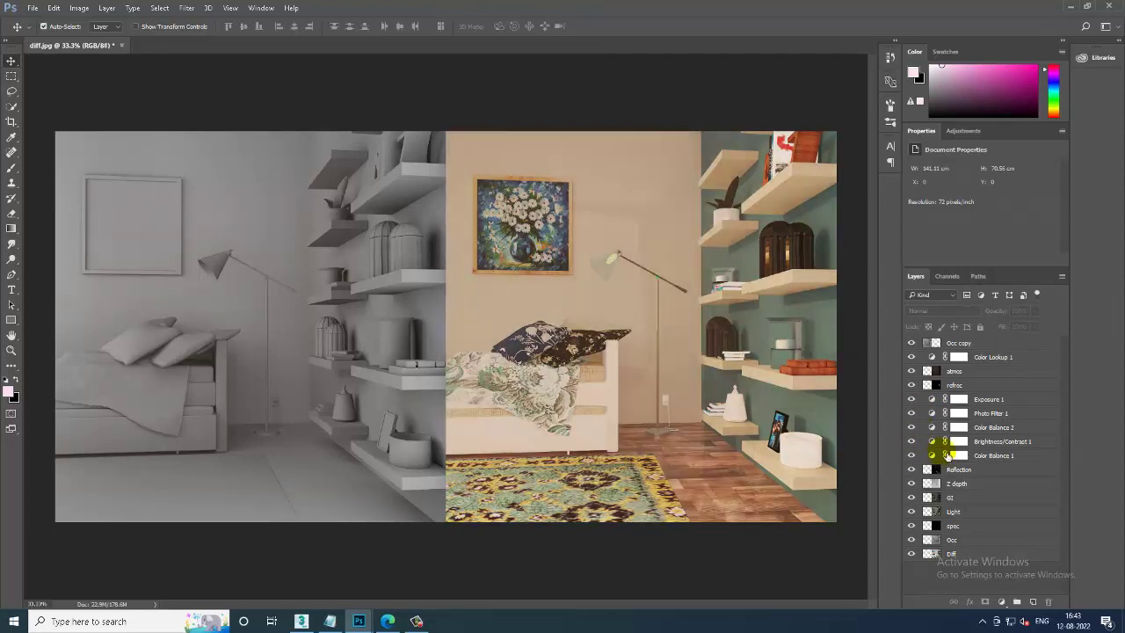
pyautogui.click(933, 457)
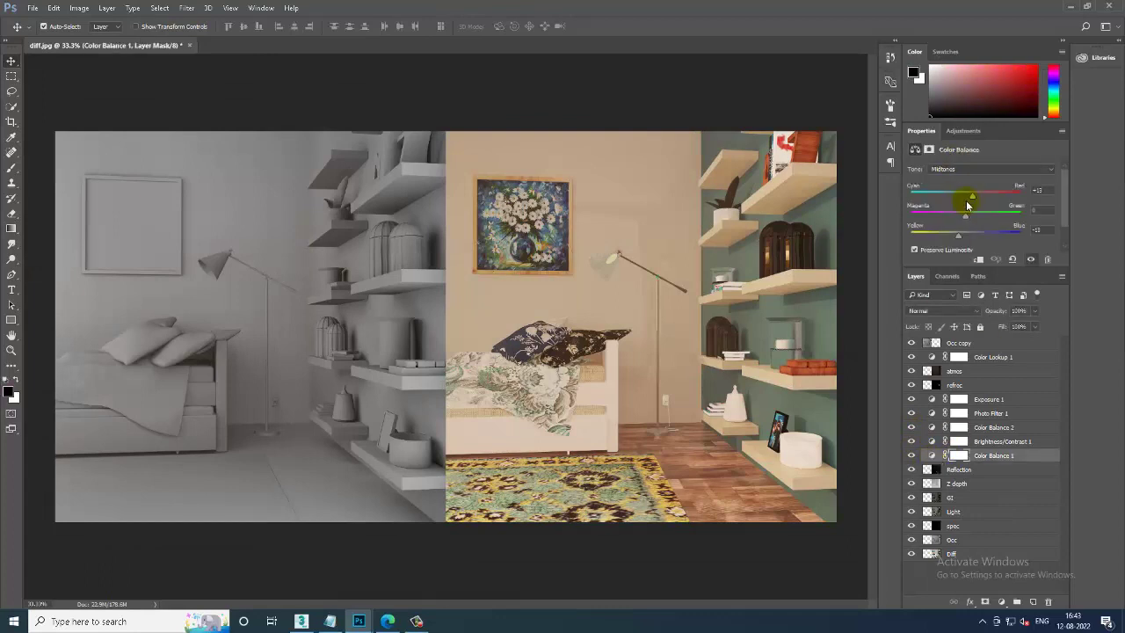
pyautogui.moveTo(981, 201)
pyautogui.mouseDown()
pyautogui.moveTo(979, 237)
pyautogui.moveTo(958, 235)
pyautogui.mouseUp()
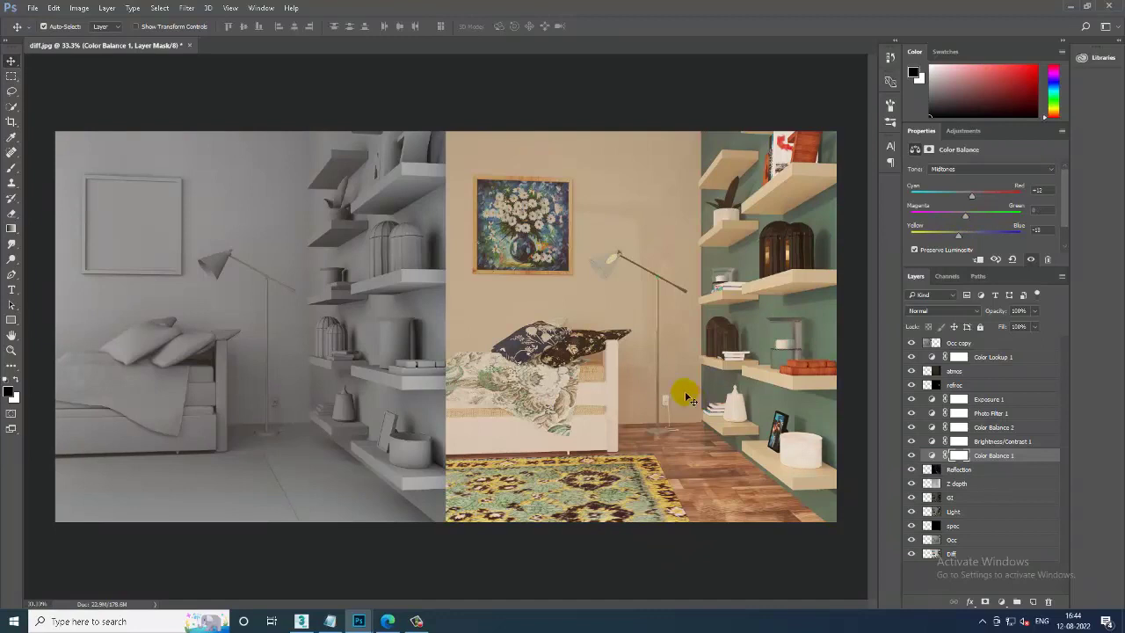
pyautogui.click(417, 622)
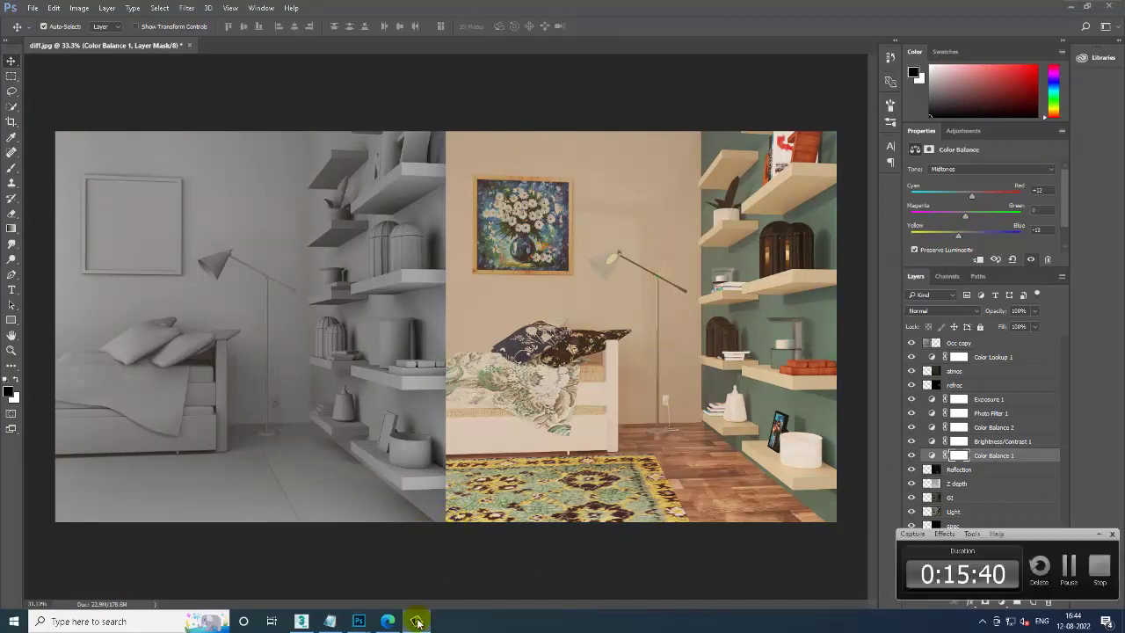
pyautogui.click(417, 621)
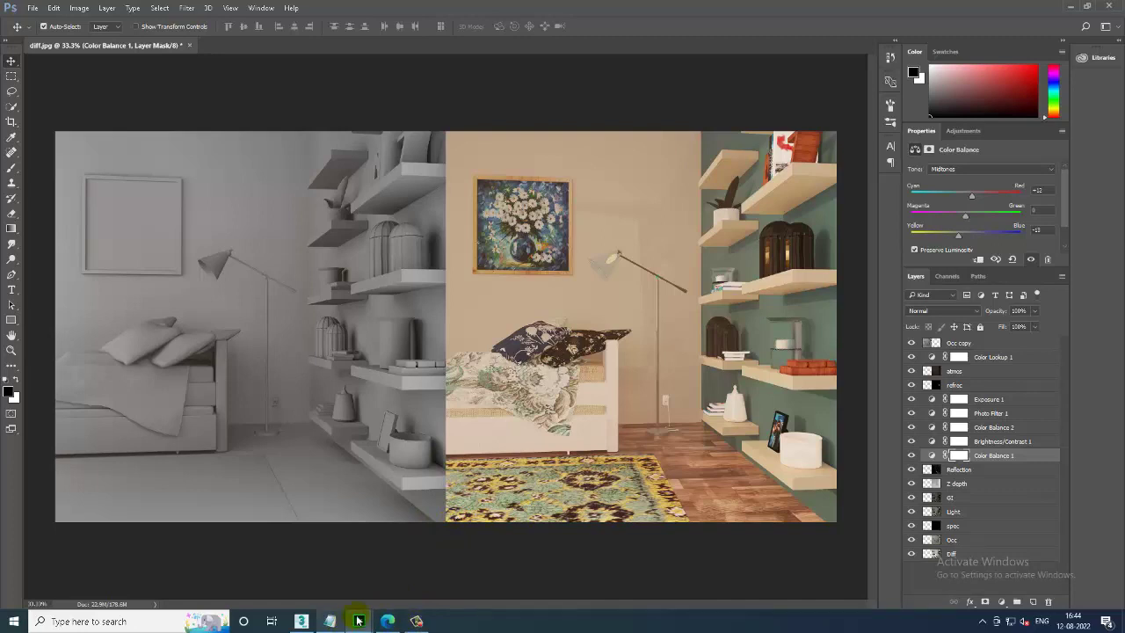
# Add 'You can save the file Lets see the Breakdowns' under the Light Passes note and minimise Notepad.
pyautogui.click(330, 619)
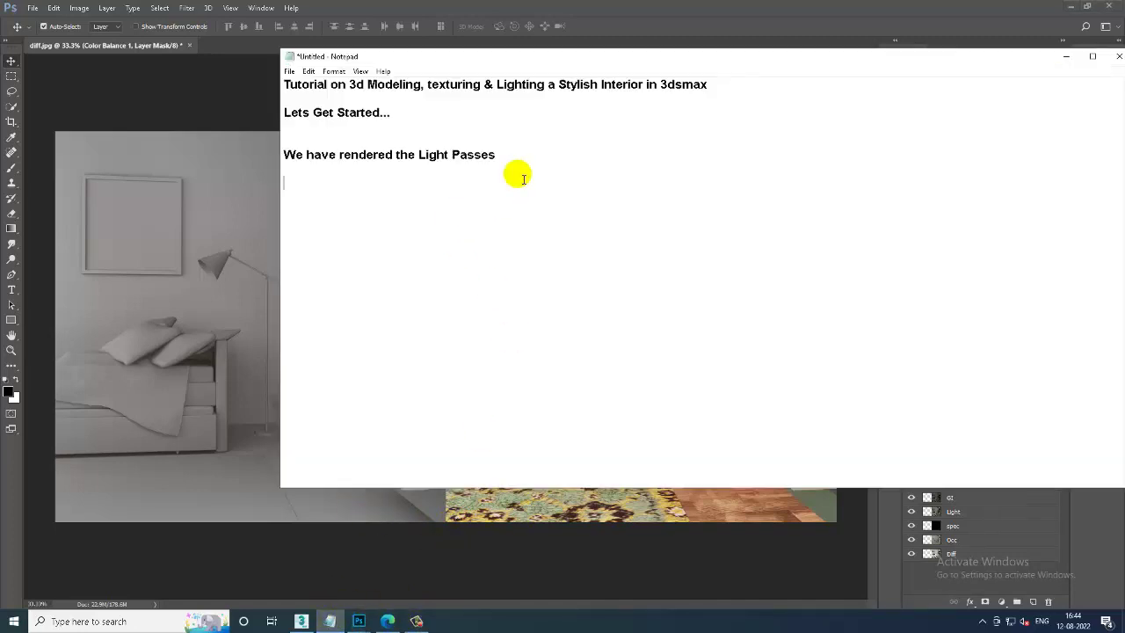
pyautogui.write('Y')
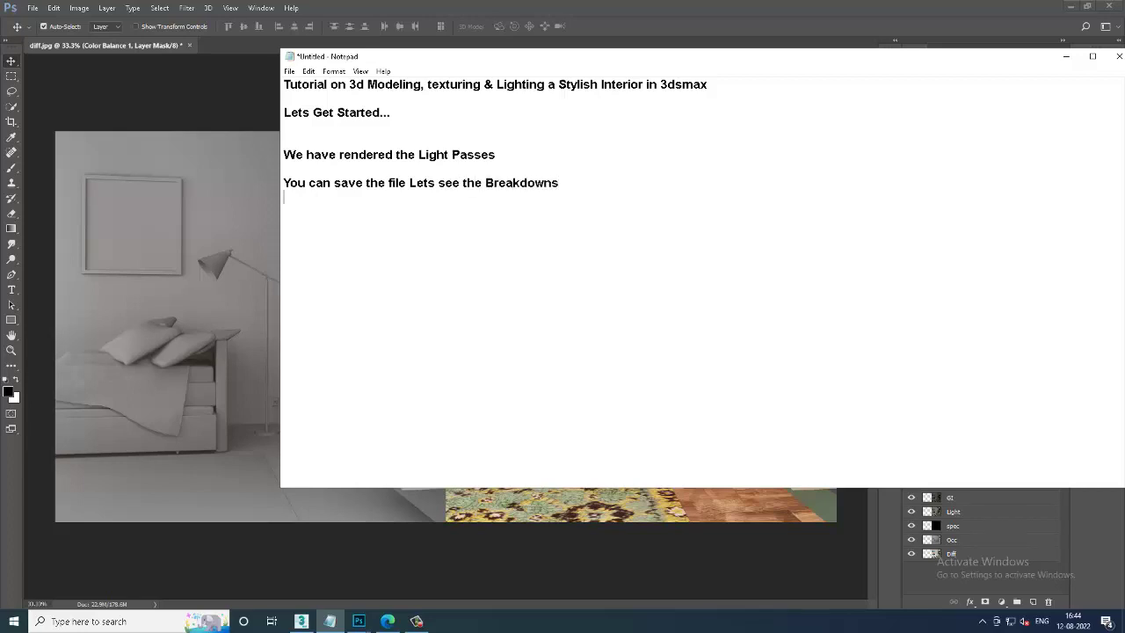
pyautogui.click(1065, 56)
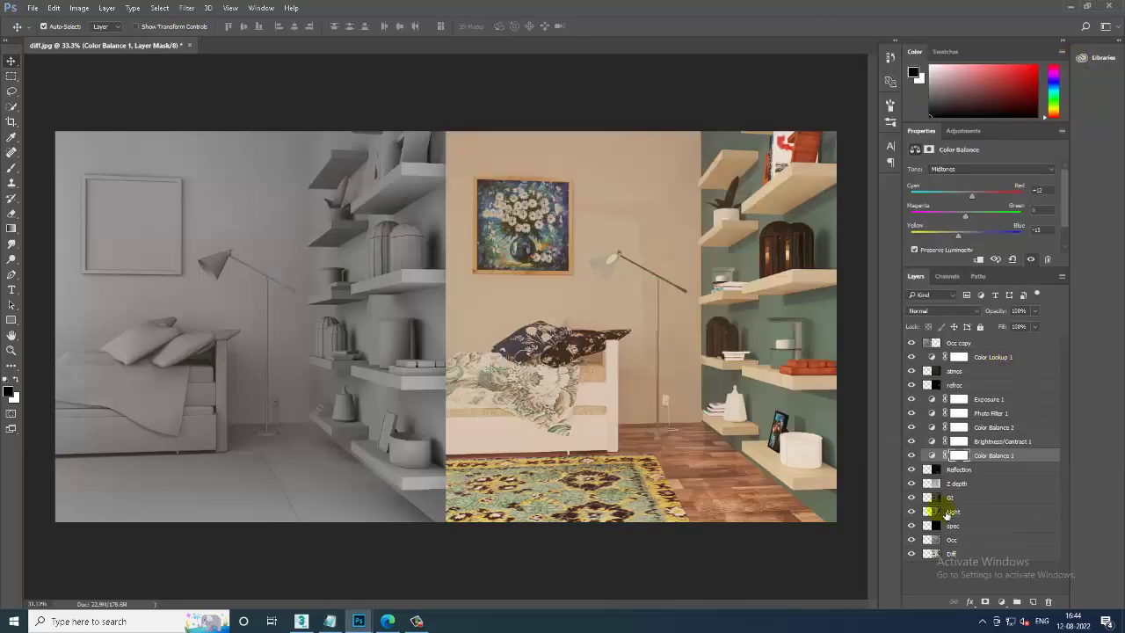
pyautogui.moveTo(912, 553); pyautogui.dragTo(912, 512)
pyautogui.moveTo(912, 342); pyautogui.dragTo(909, 557)
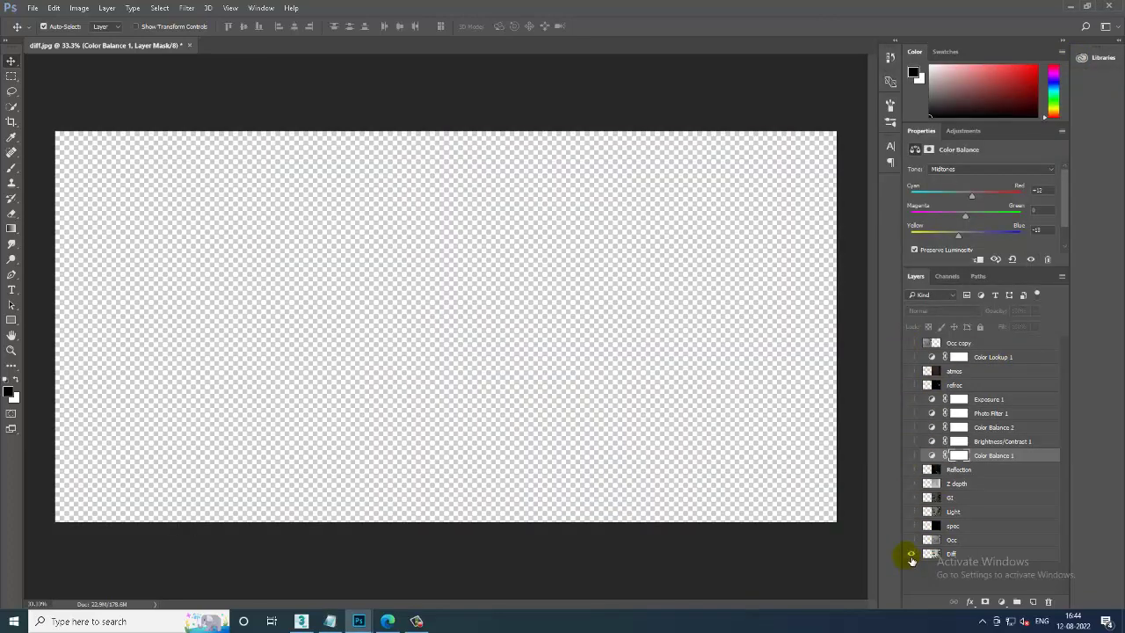
pyautogui.hotkey('ctrl', '+')
pyautogui.click(911, 512)
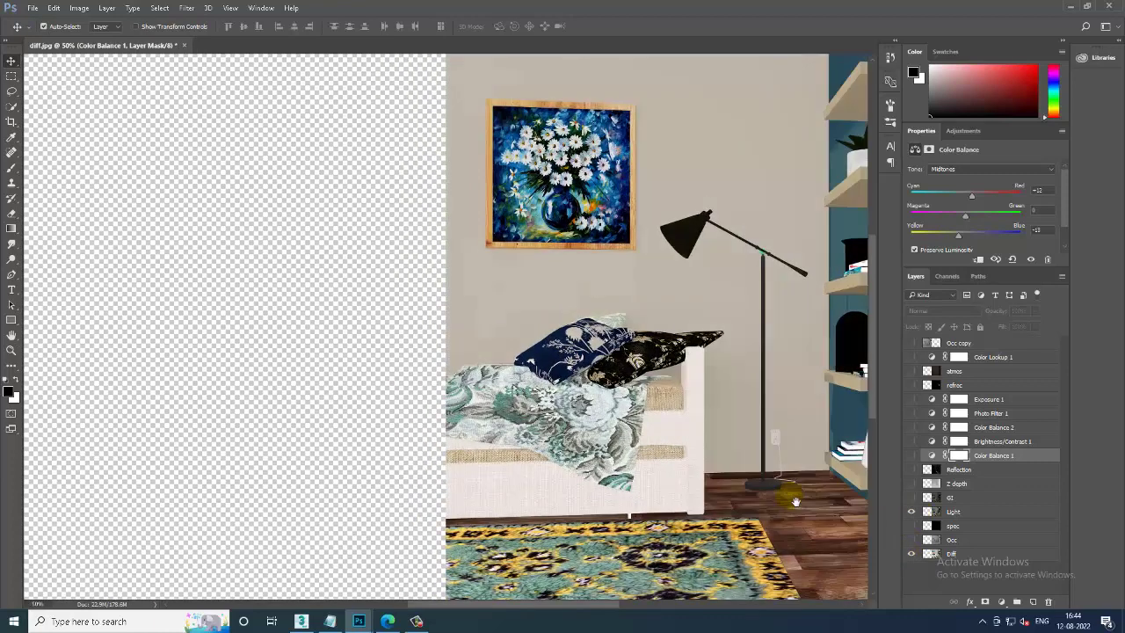
pyautogui.moveTo(795, 501); pyautogui.dragTo(743, 498)
pyautogui.hotkey('ctrl', '-')
pyautogui.click(911, 511)
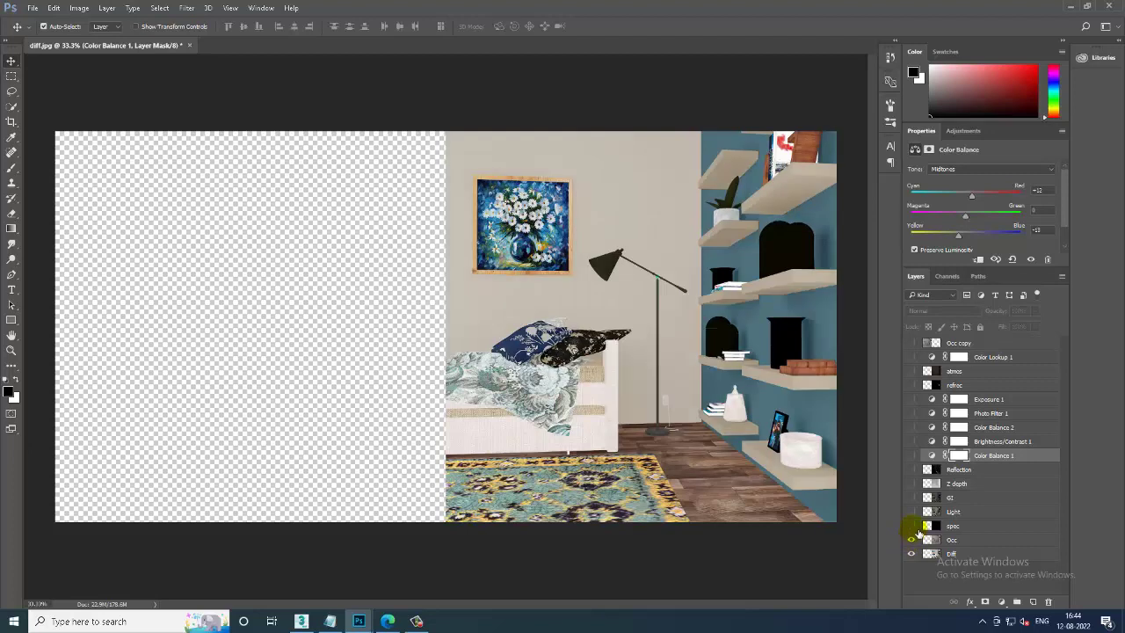
pyautogui.click(912, 524)
pyautogui.click(912, 511)
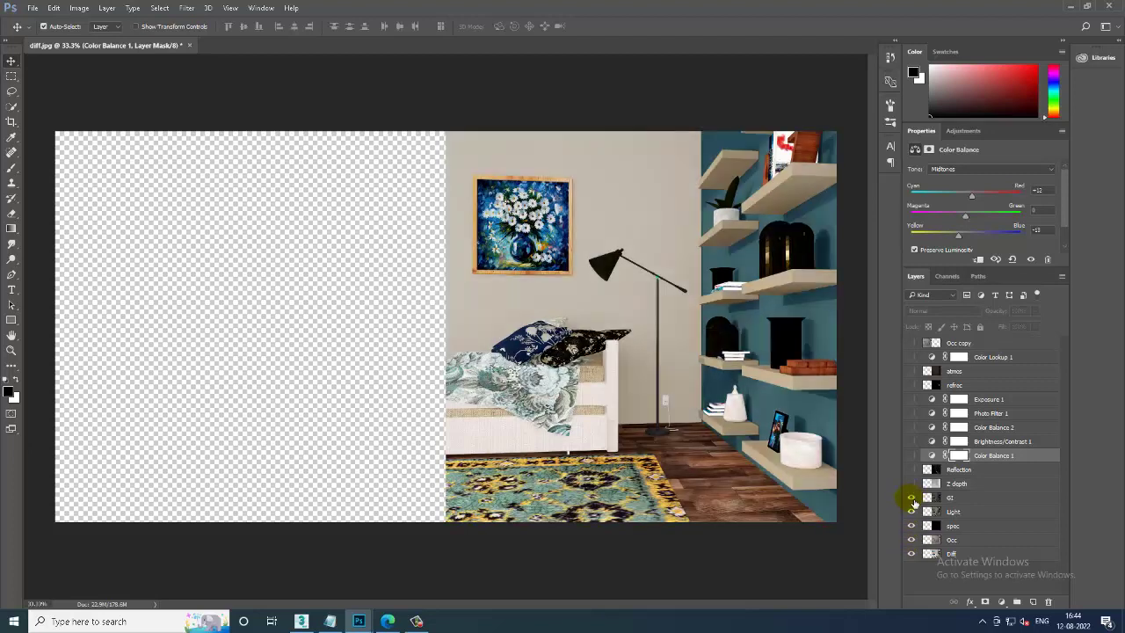
pyautogui.click(911, 497)
pyautogui.moveTo(912, 483); pyautogui.dragTo(914, 364)
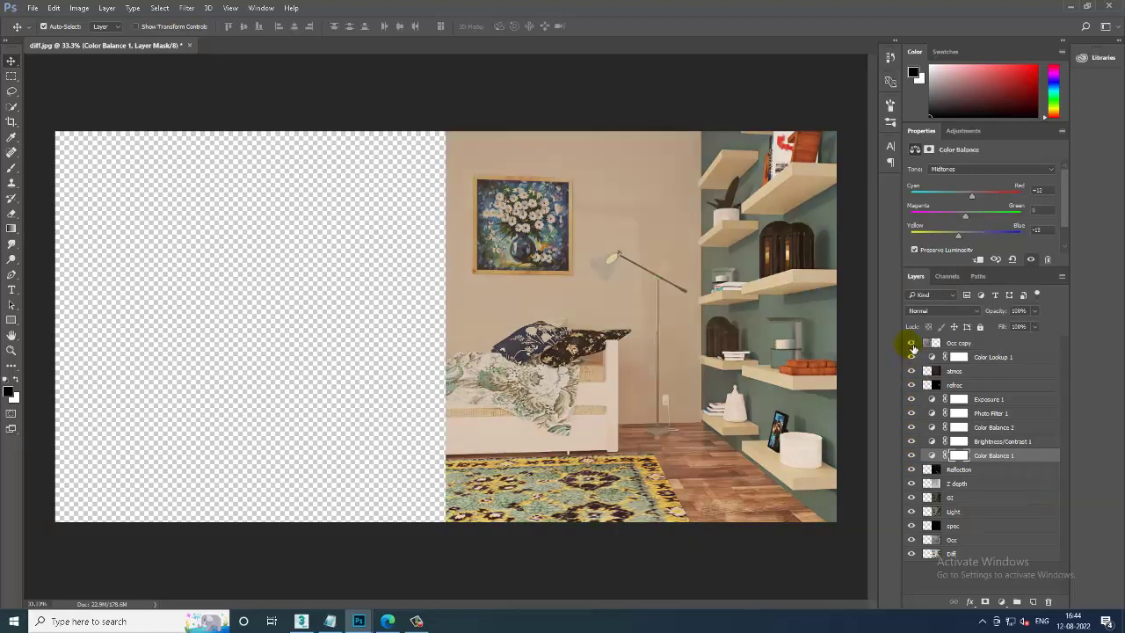
pyautogui.click(912, 344)
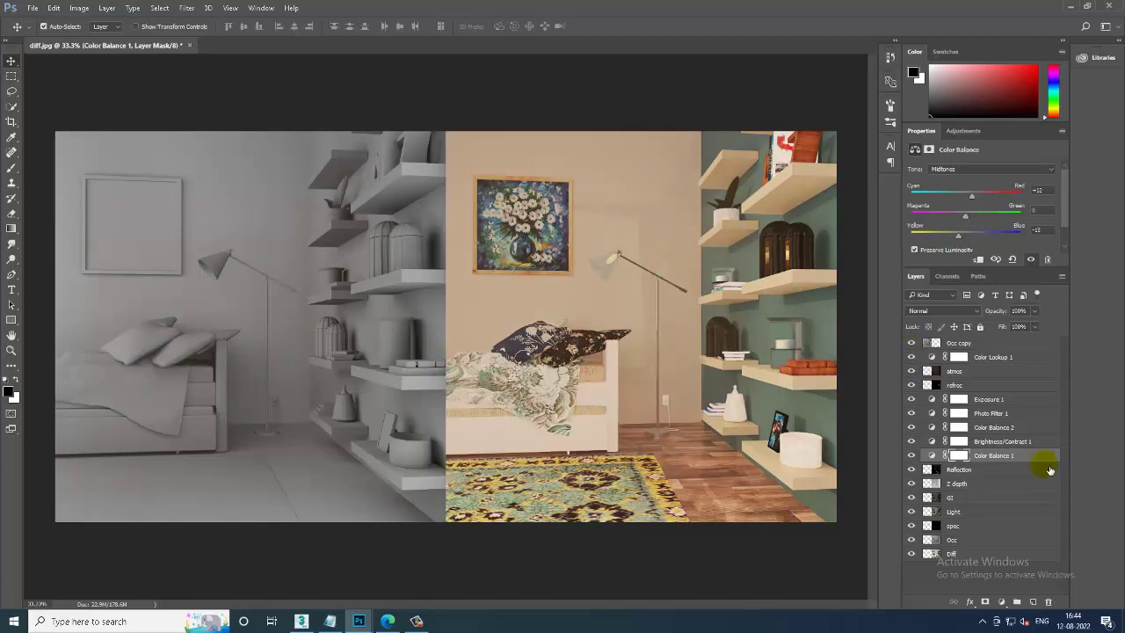
# Finish the notes with the closing line 'Thanks for Watching..' and minimise Notepad.
pyautogui.click(330, 622)
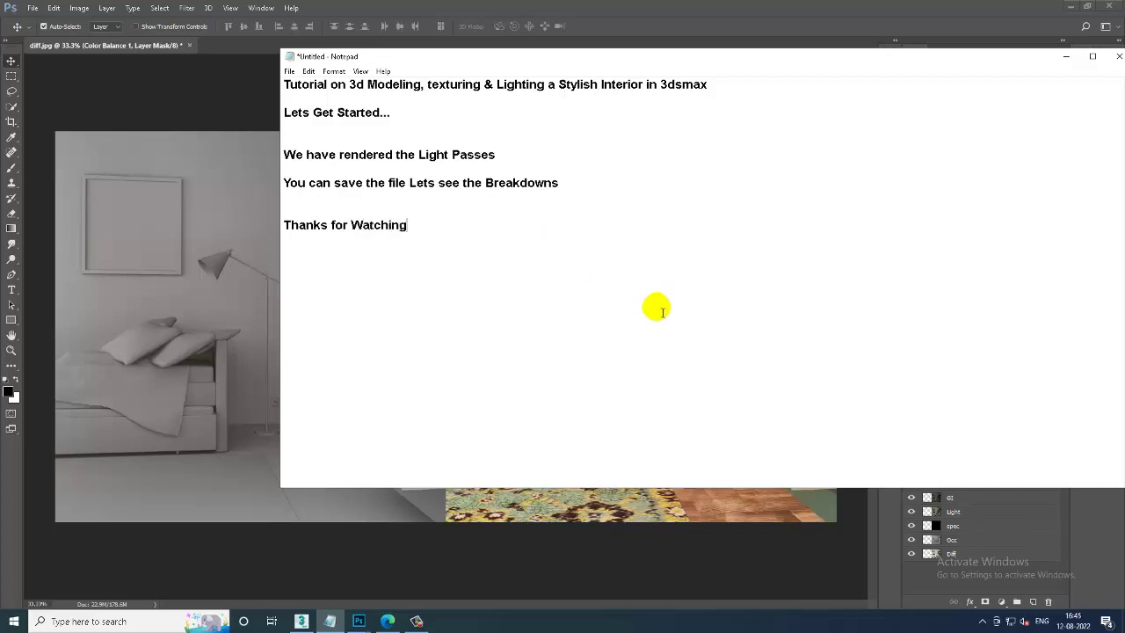
pyautogui.write('..')
pyautogui.click(1066, 56)
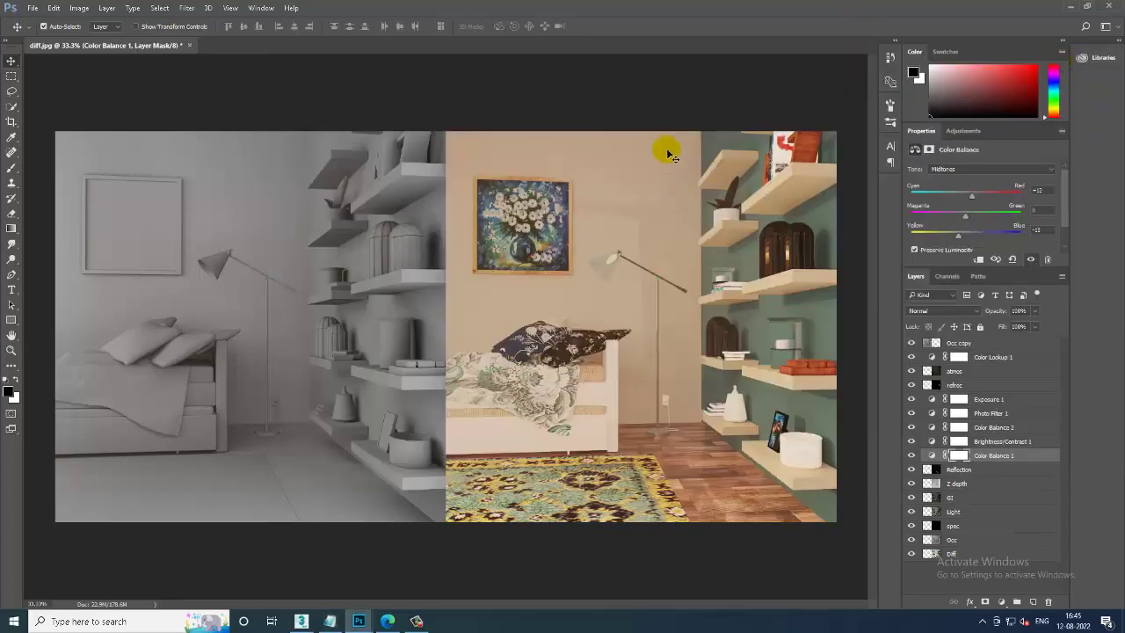